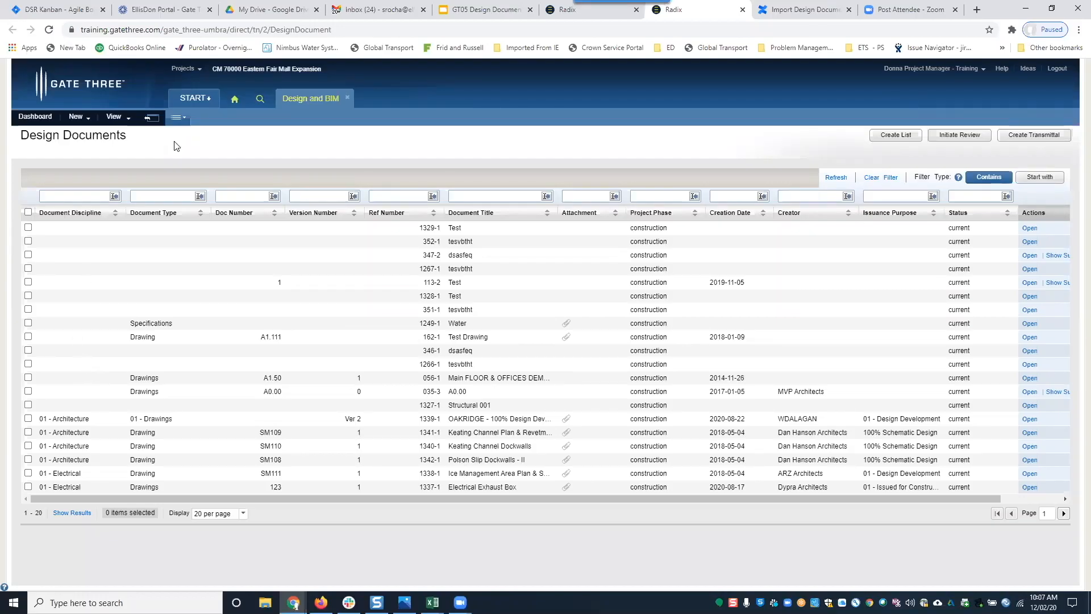
- Open the Design and BIM module settings for the Eastern Fair Mall Expansion project in edit mode
{"action": "left_click", "coordinate": [195, 100]}
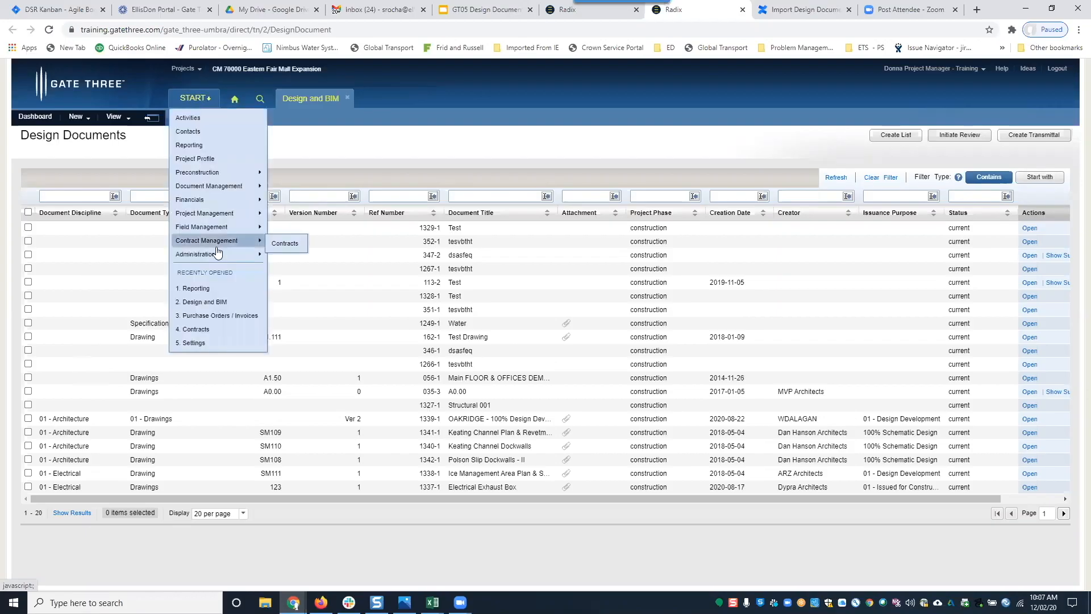
{"action": "mouse_move", "coordinate": [216, 252]}
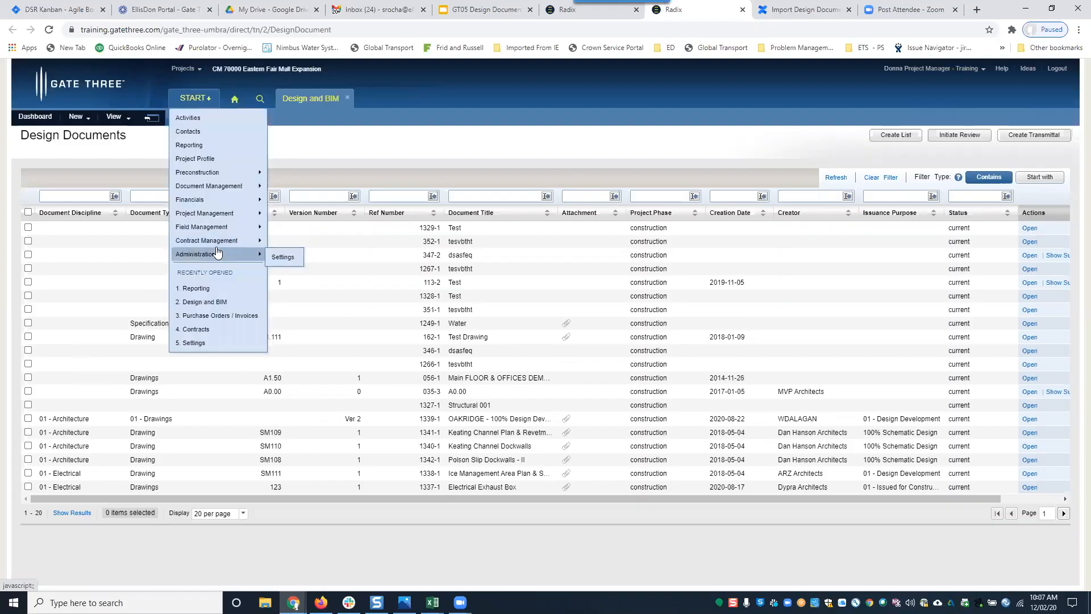
{"action": "left_click", "coordinate": [287, 259]}
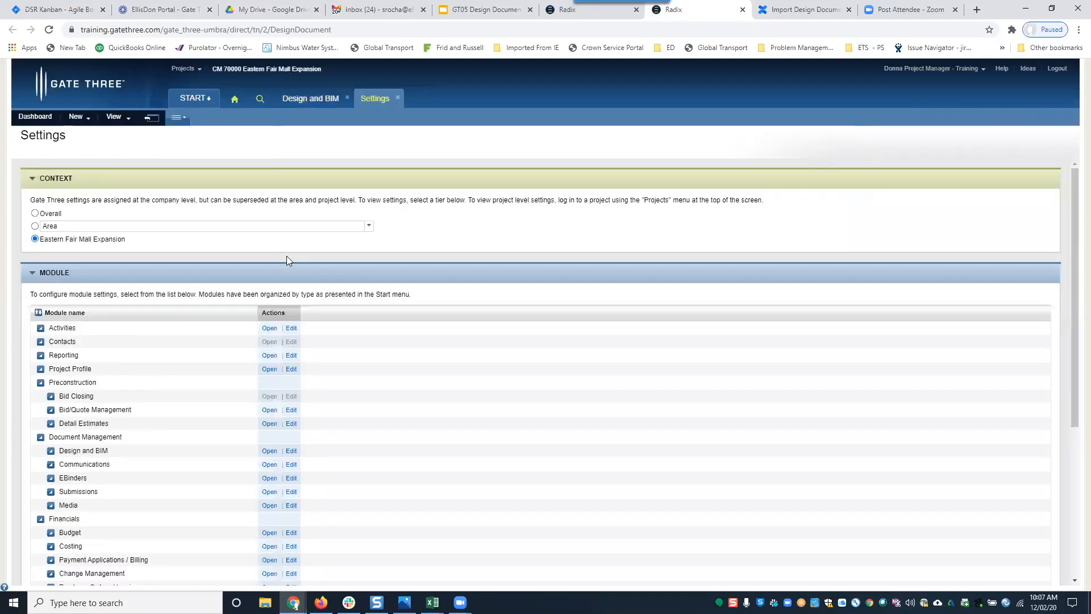
{"action": "scroll", "coordinate": [165, 351], "scroll_direction": "down", "scroll_amount": 1}
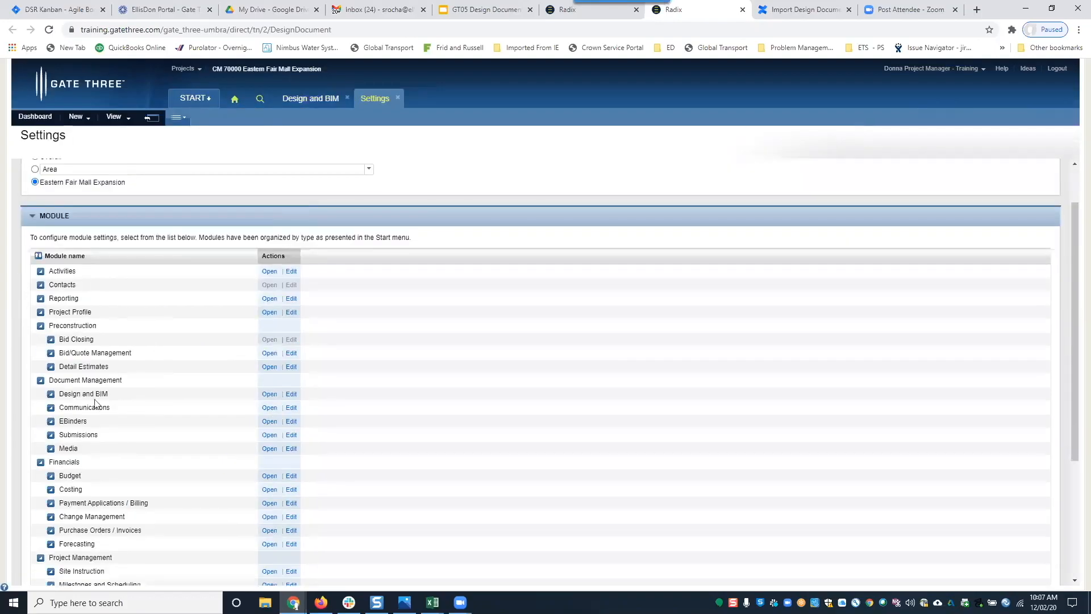
{"action": "left_click", "coordinate": [269, 395]}
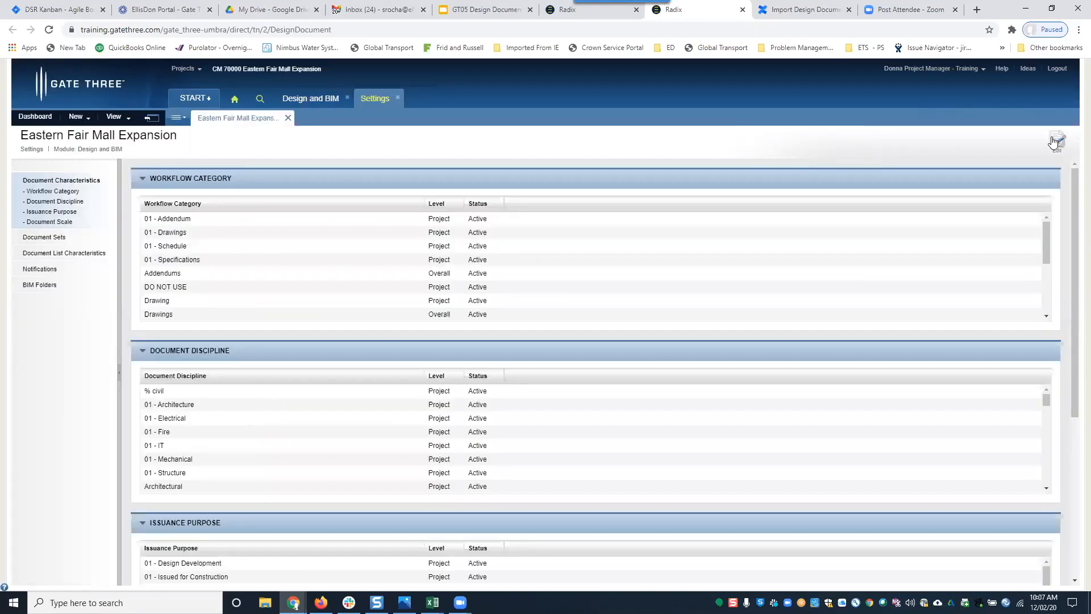
{"action": "left_click", "coordinate": [1056, 142]}
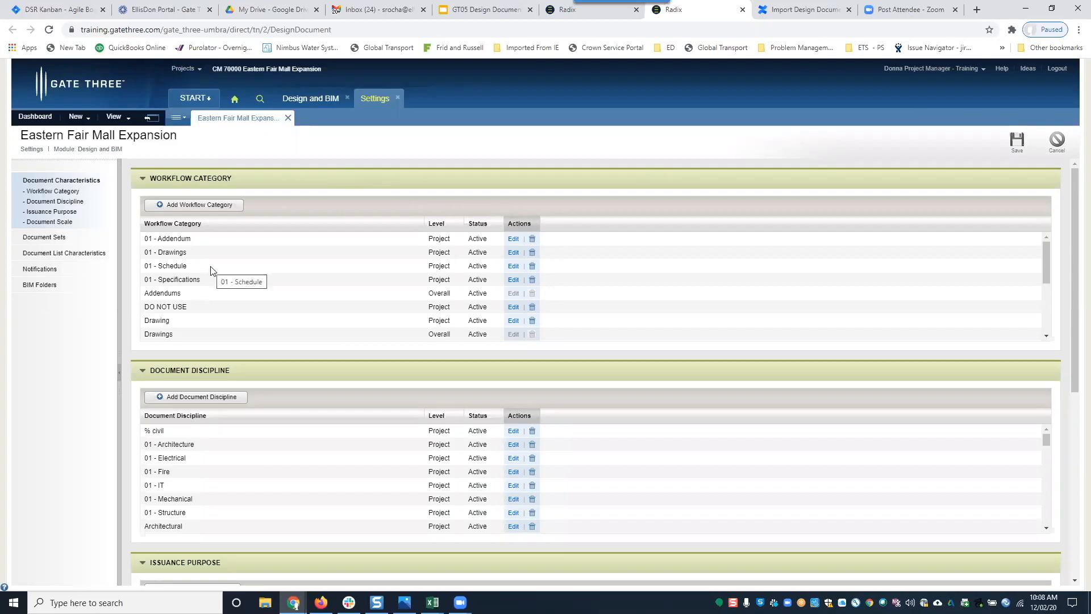
- Add a project-level workflow category named "asbuilts" and apply it
{"action": "scroll", "coordinate": [246, 271], "scroll_direction": "down", "scroll_amount": 1}
{"action": "scroll", "coordinate": [246, 272], "scroll_direction": "down", "scroll_amount": 2}
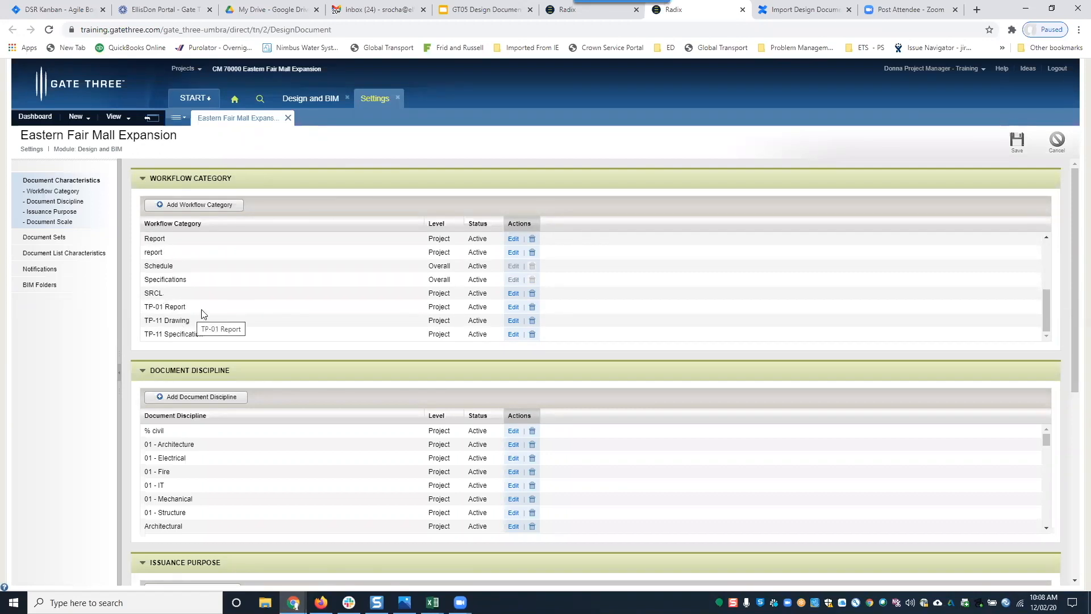
{"action": "scroll", "coordinate": [202, 313], "scroll_direction": "up", "scroll_amount": 5}
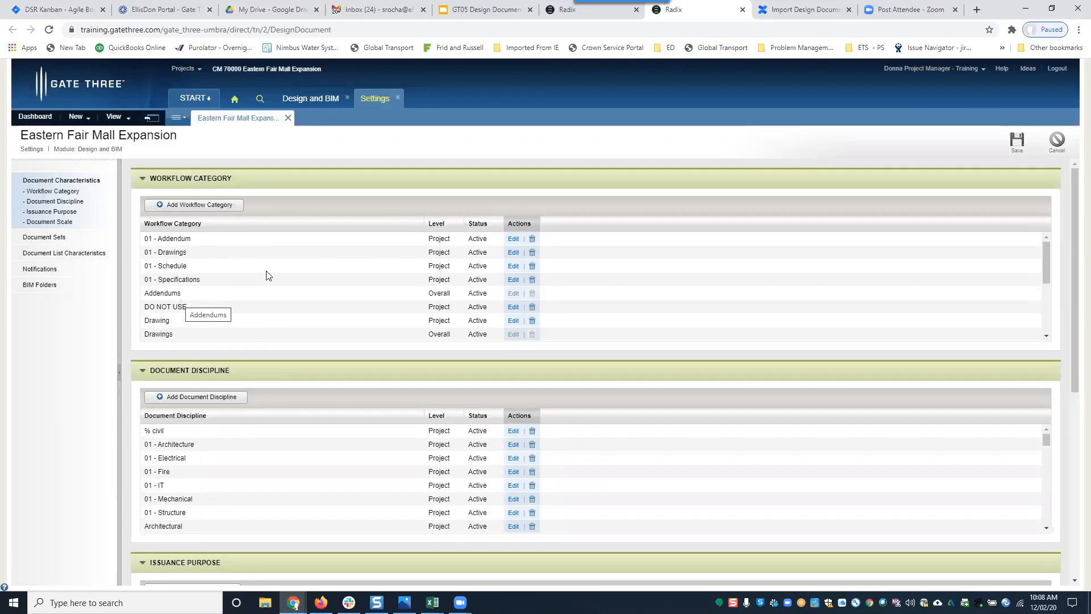
{"action": "left_click", "coordinate": [198, 205]}
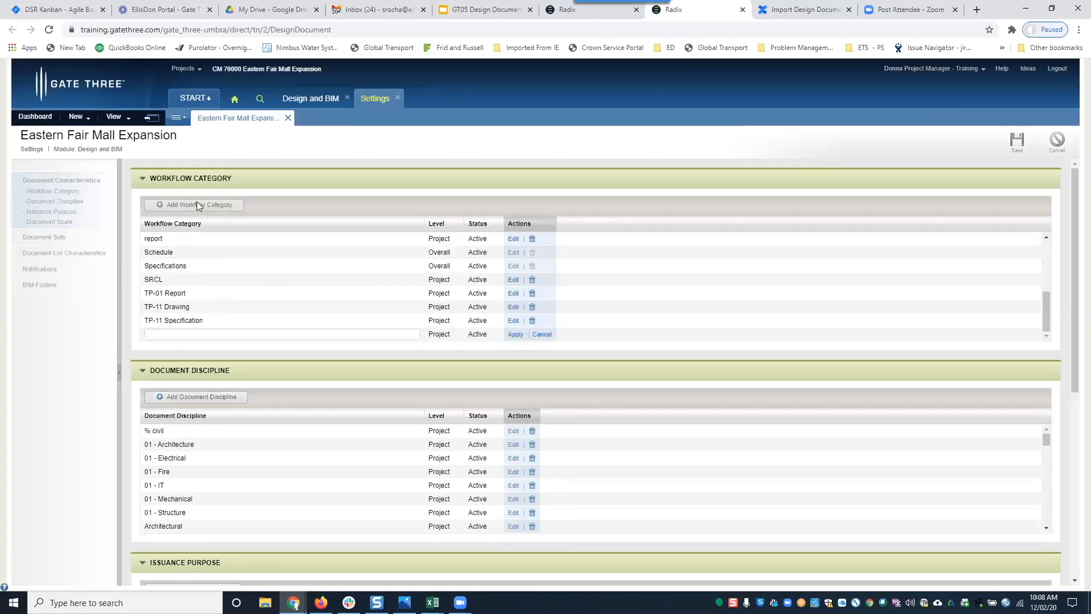
{"action": "left_click", "coordinate": [173, 334]}
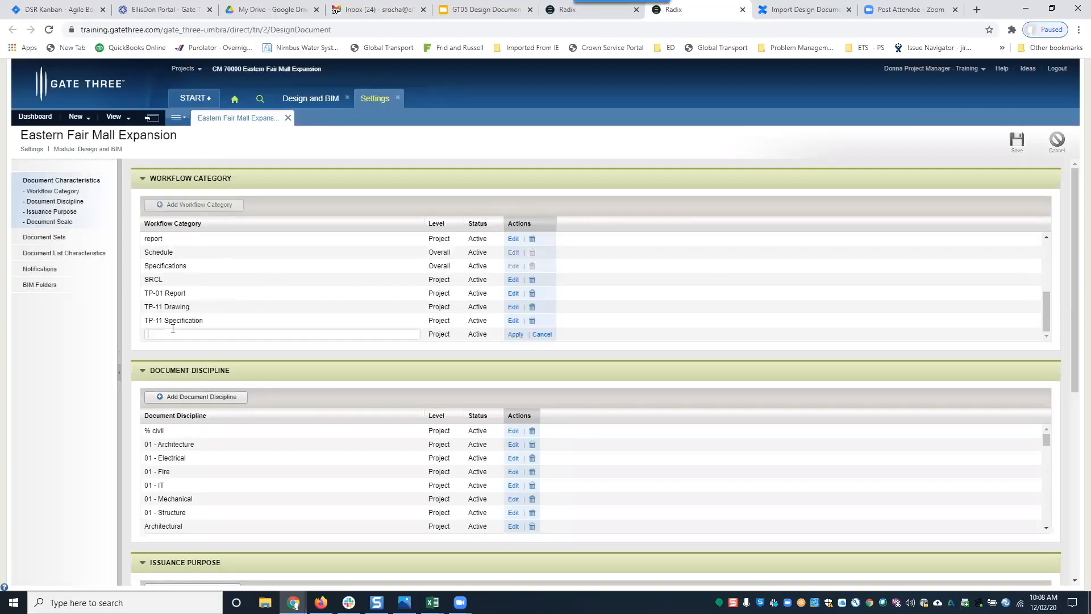
{"action": "type", "text": "asbuilts"}
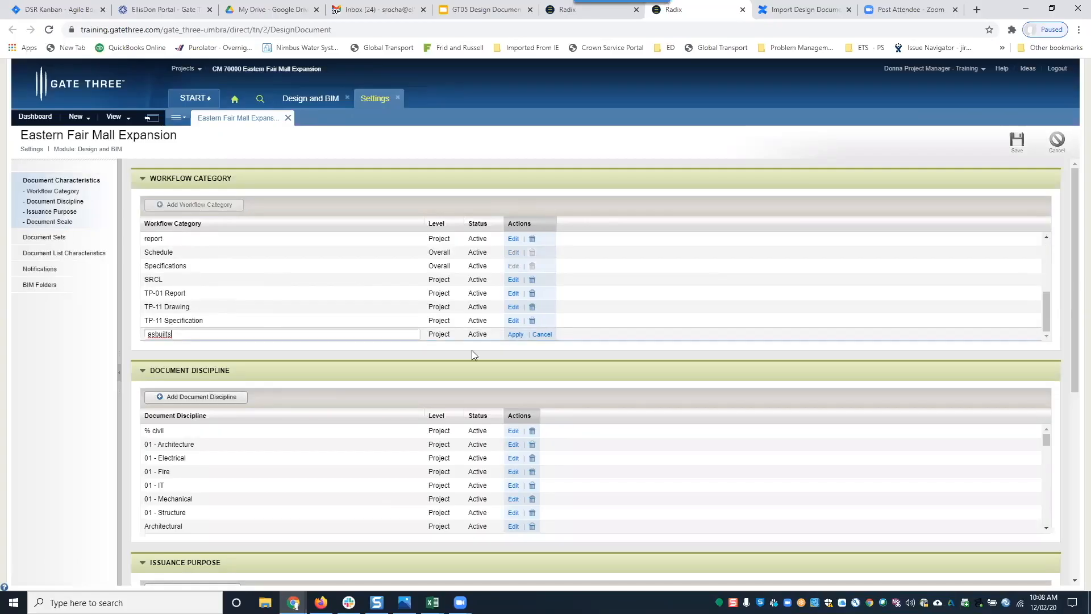
{"action": "left_click", "coordinate": [515, 336]}
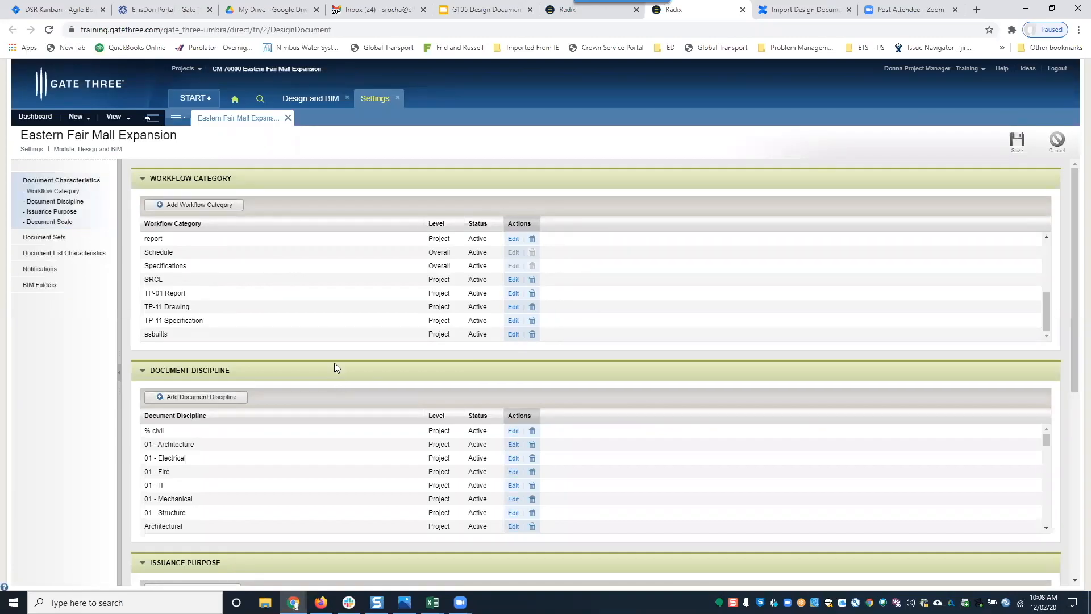
{"action": "scroll", "coordinate": [174, 351], "scroll_direction": "down", "scroll_amount": 1}
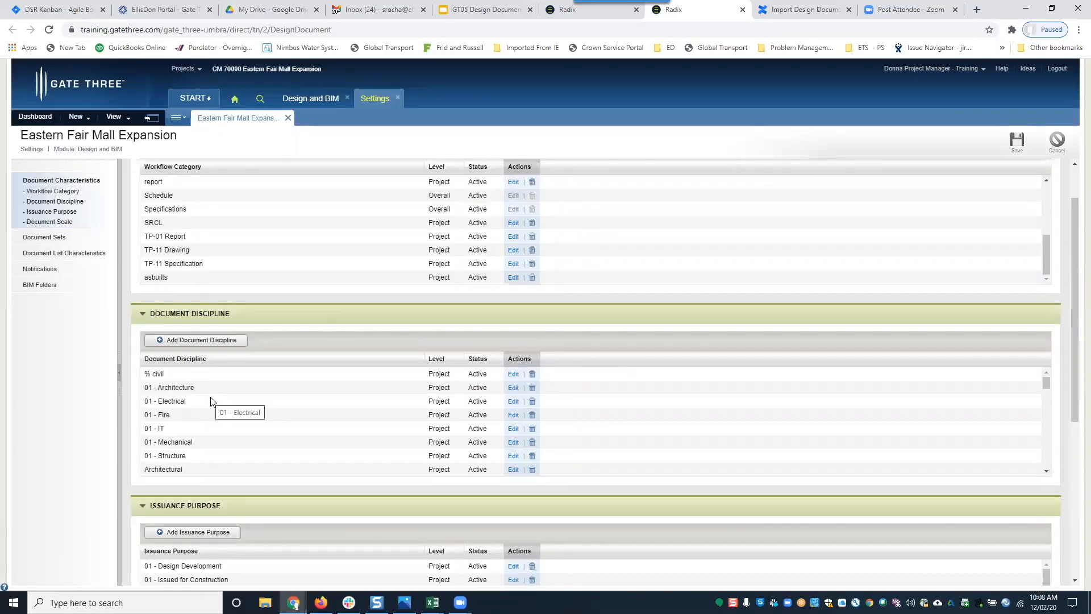
{"action": "scroll", "coordinate": [194, 385], "scroll_direction": "down", "scroll_amount": 1}
{"action": "scroll", "coordinate": [193, 385], "scroll_direction": "up", "scroll_amount": 1}
{"action": "scroll", "coordinate": [194, 386], "scroll_direction": "down", "scroll_amount": 3}
{"action": "scroll", "coordinate": [194, 385], "scroll_direction": "up", "scroll_amount": 3}
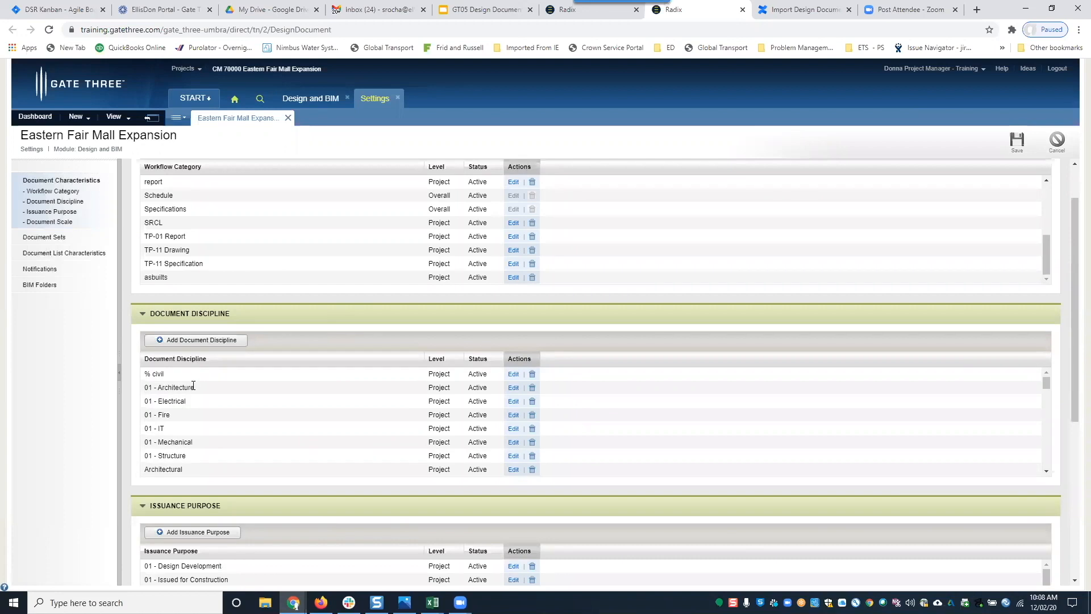
{"action": "left_click", "coordinate": [195, 341]}
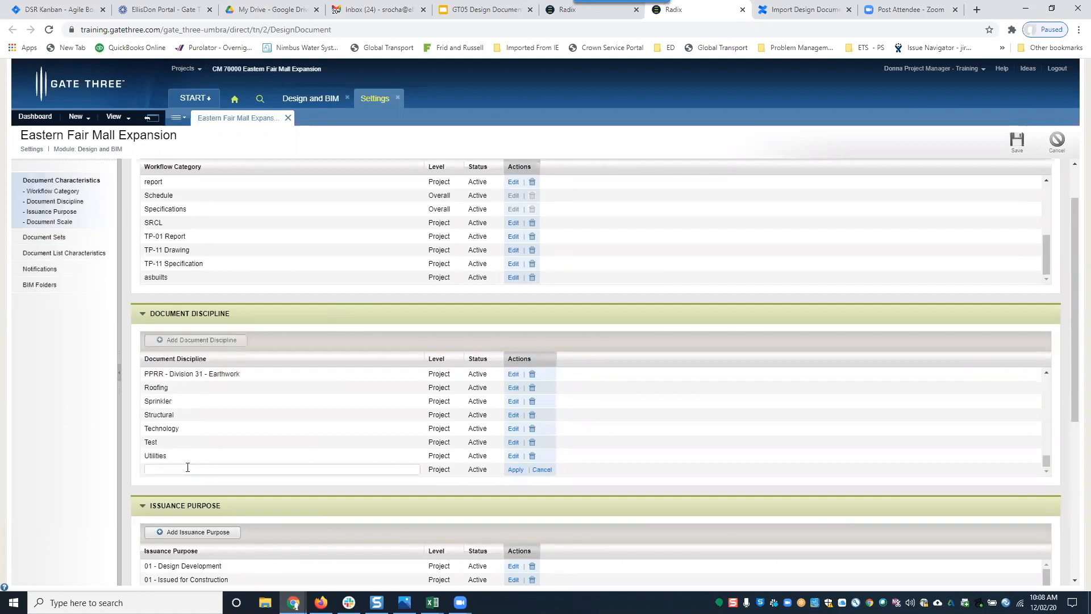
{"action": "left_click", "coordinate": [203, 467]}
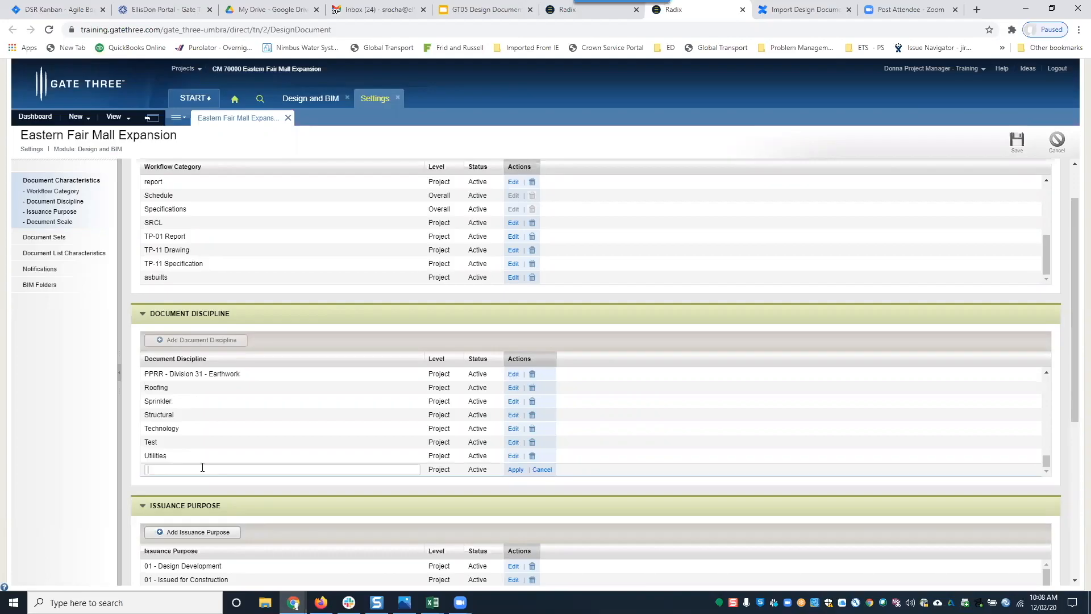
{"action": "left_click", "coordinate": [544, 471]}
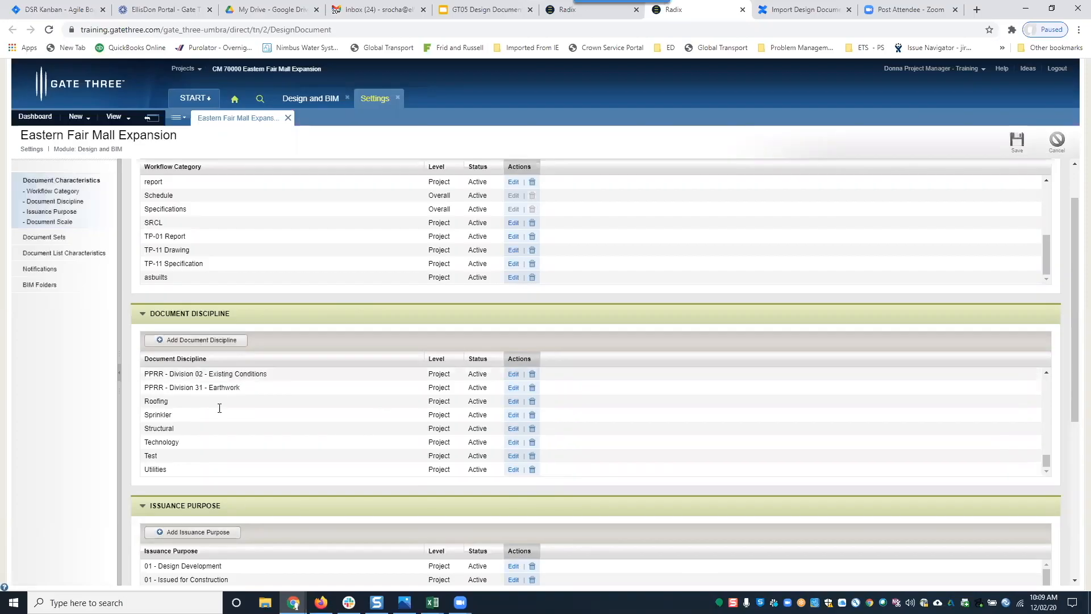
- Open the "PPRR - Division 31 - Earthwork" document discipline for editing and apply the entry as is
{"action": "left_click", "coordinate": [513, 387]}
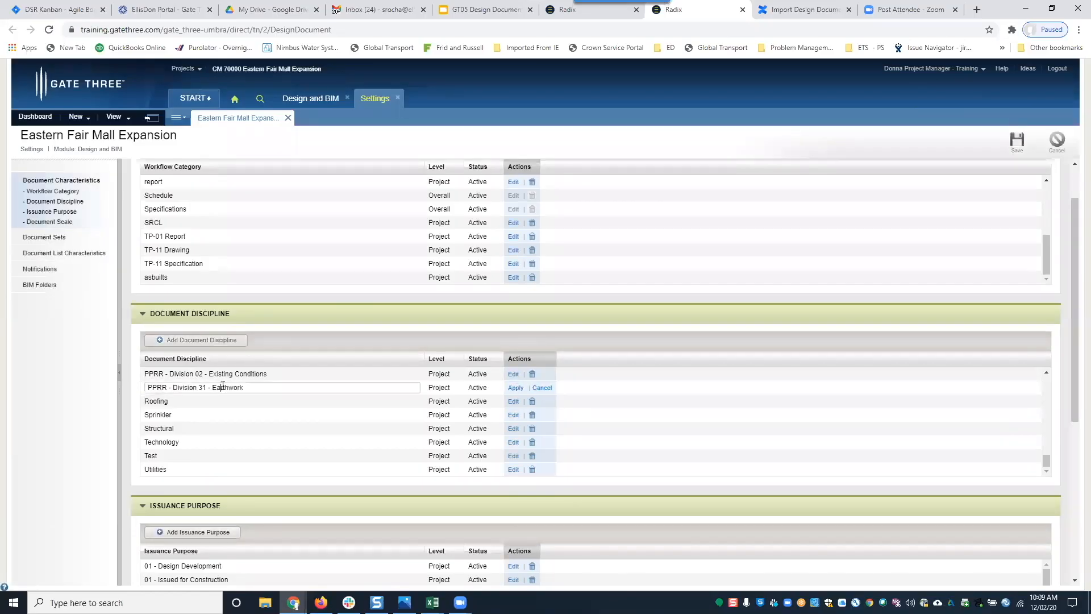
{"action": "left_click_drag", "start_coordinate": [201, 384], "coordinate": [283, 385]}
{"action": "left_click", "coordinate": [283, 385]}
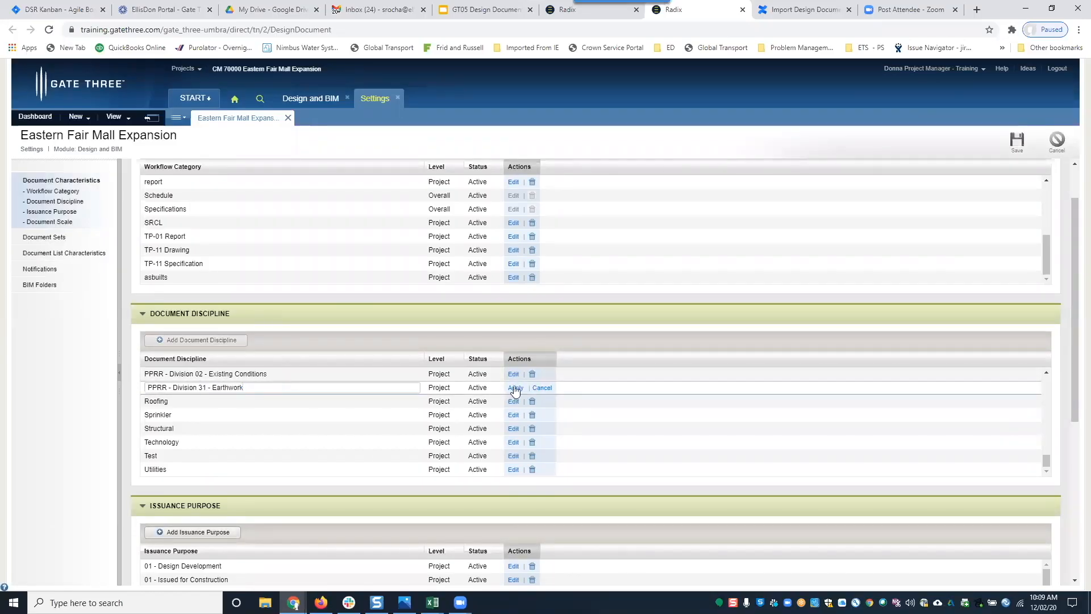
{"action": "left_click", "coordinate": [515, 389]}
- Examine the issuance purpose and document scale lists, and review the workflow categories and document disciplines above them
{"action": "scroll", "coordinate": [304, 336], "scroll_direction": "down", "scroll_amount": 3}
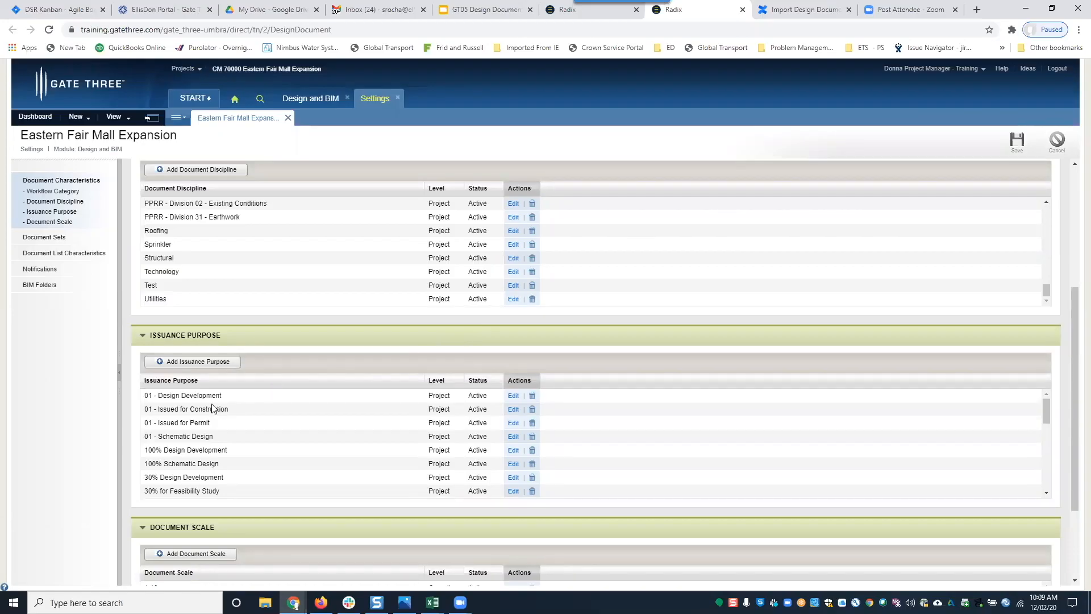
{"action": "scroll", "coordinate": [170, 420], "scroll_direction": "down", "scroll_amount": 5}
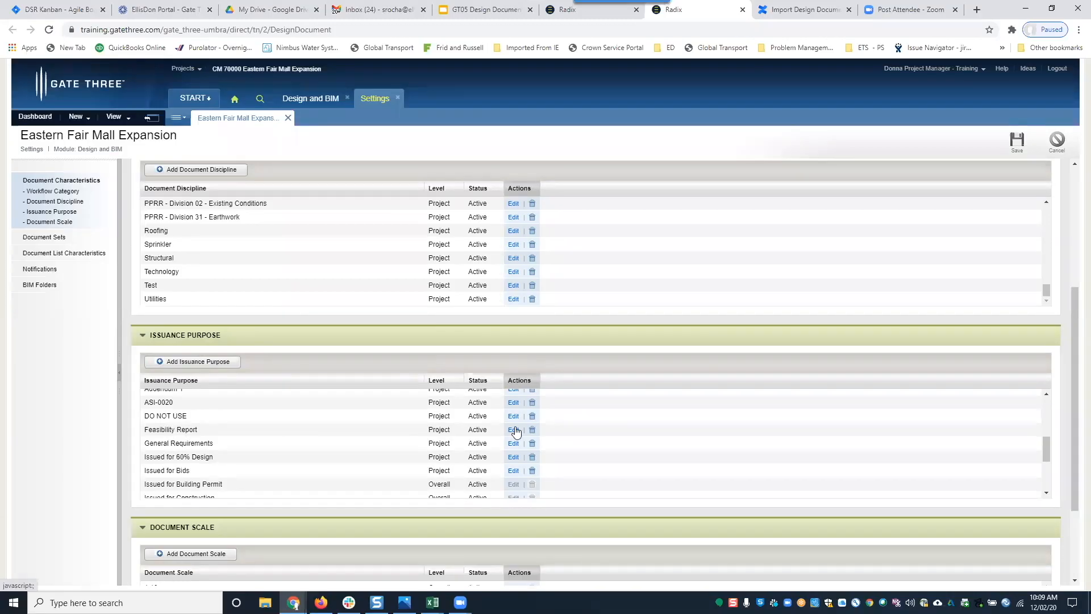
{"action": "scroll", "coordinate": [411, 478], "scroll_direction": "down", "scroll_amount": 3}
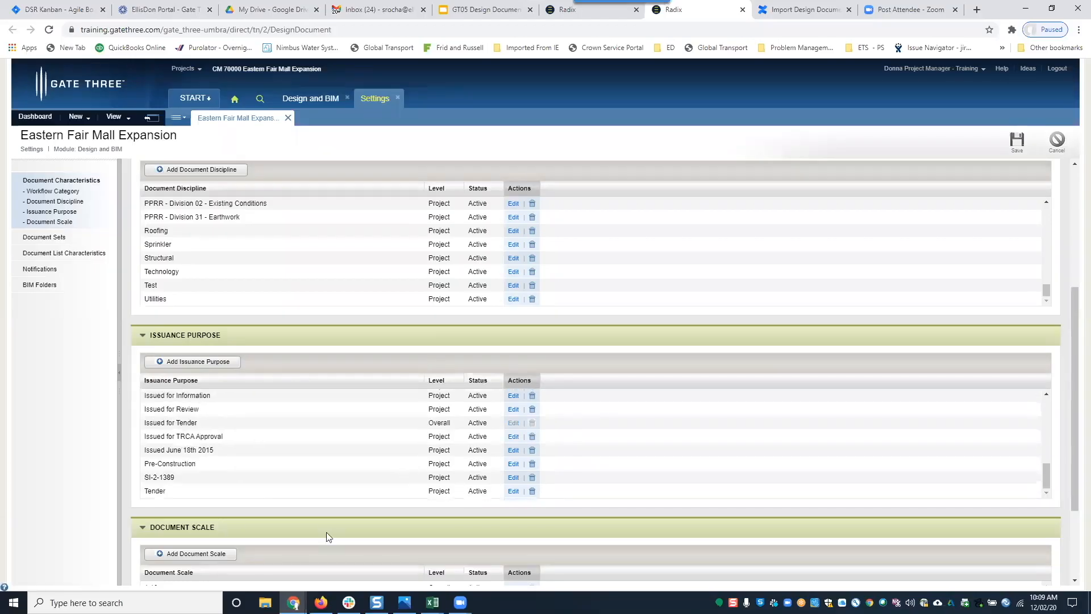
{"action": "scroll", "coordinate": [327, 536], "scroll_direction": "down", "scroll_amount": 2}
{"action": "scroll", "coordinate": [326, 523], "scroll_direction": "down", "scroll_amount": 1}
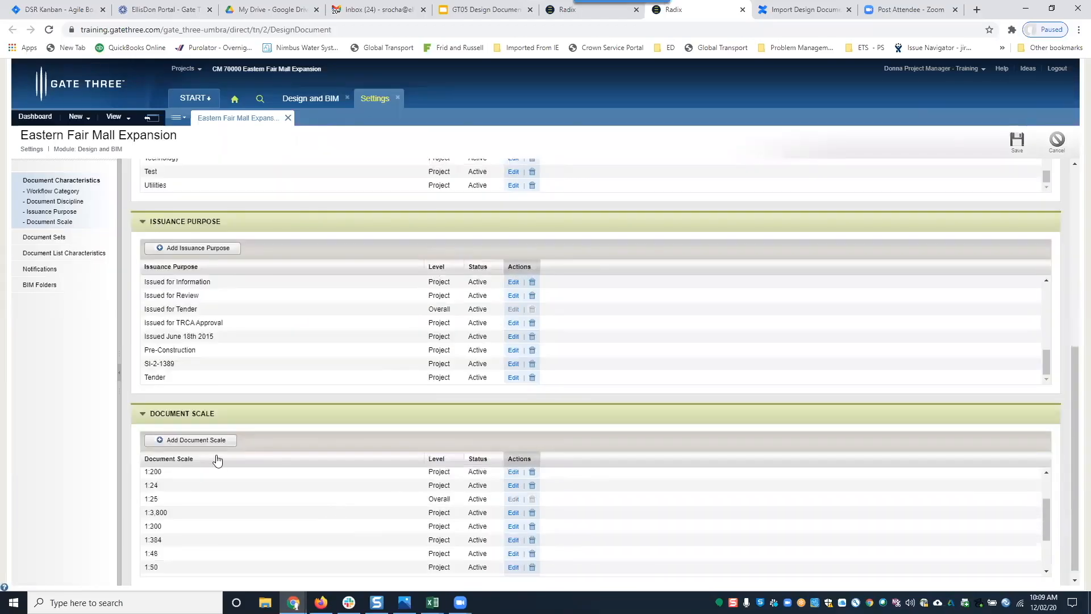
{"action": "left_click", "coordinate": [198, 441]}
{"action": "scroll", "coordinate": [227, 324], "scroll_direction": "up", "scroll_amount": 5}
{"action": "scroll", "coordinate": [171, 356], "scroll_direction": "up", "scroll_amount": 3}
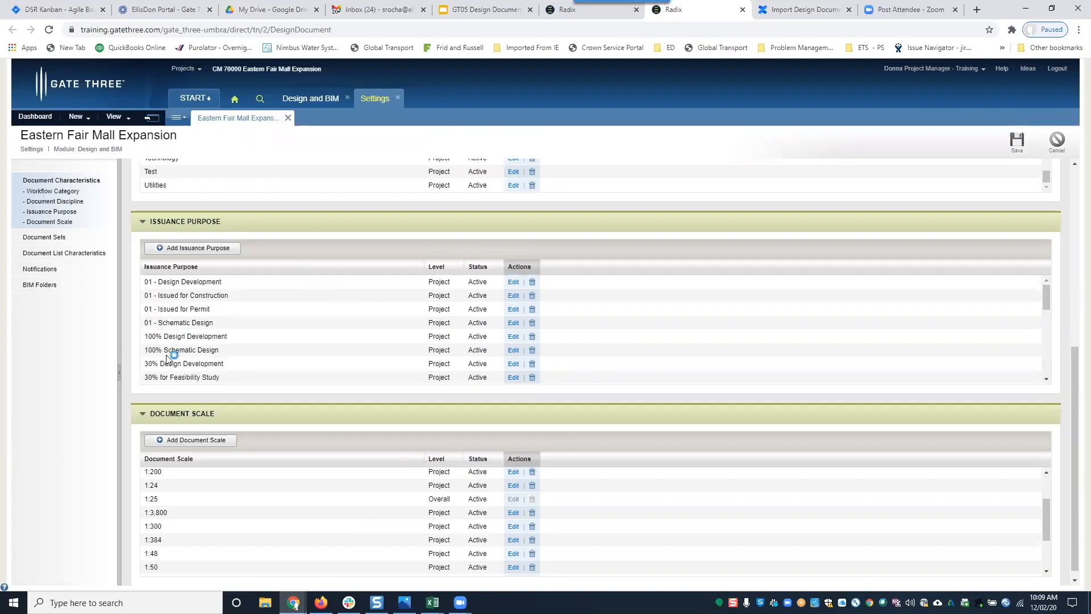
{"action": "scroll", "coordinate": [372, 267], "scroll_direction": "up", "scroll_amount": 5}
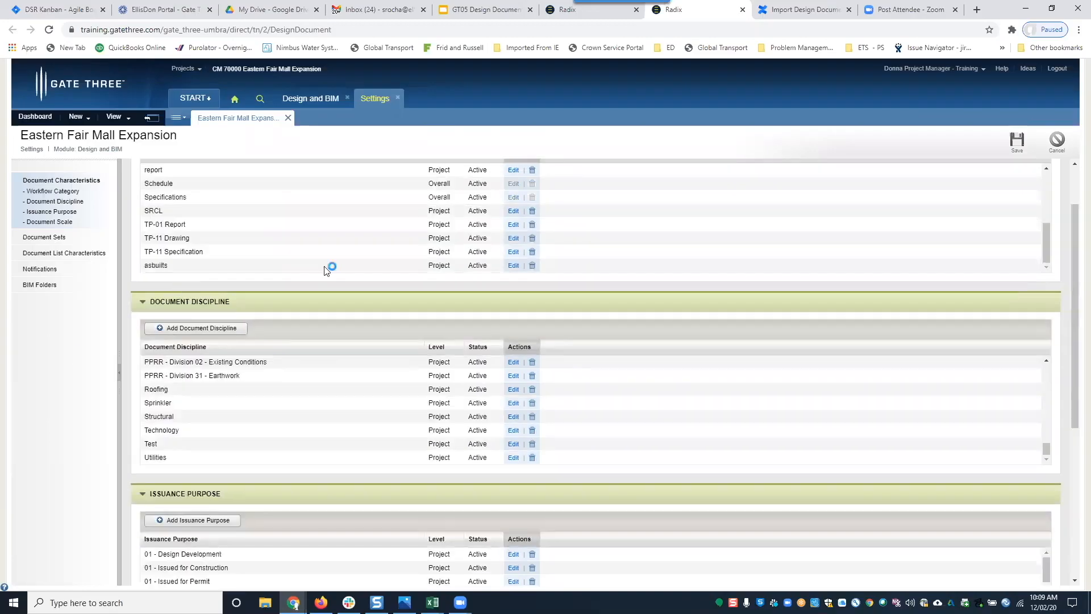
{"action": "scroll", "coordinate": [295, 254], "scroll_direction": "up", "scroll_amount": 2}
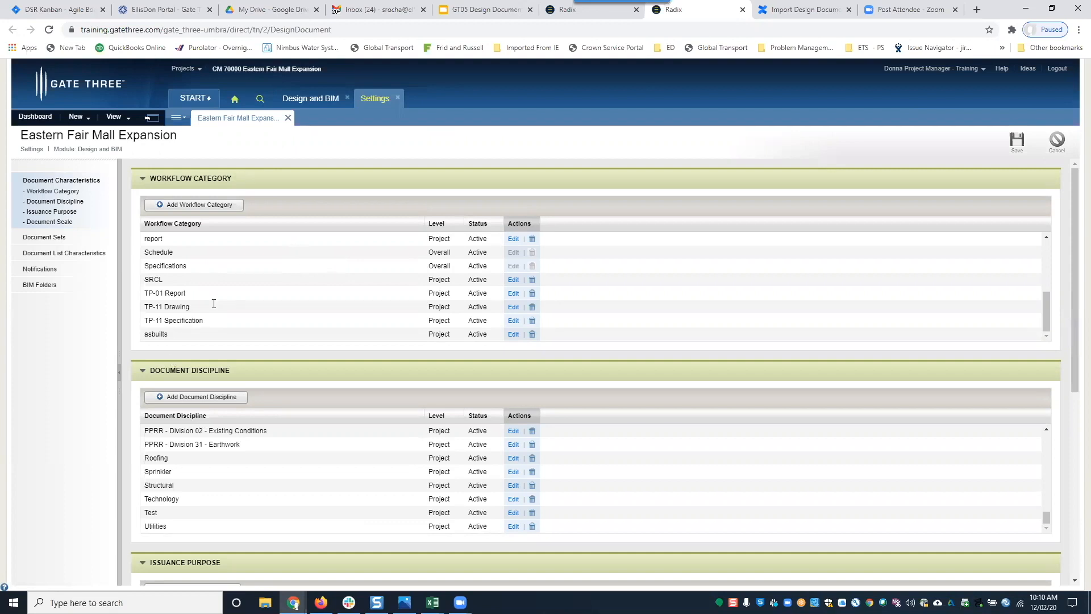
{"action": "scroll", "coordinate": [204, 374], "scroll_direction": "down", "scroll_amount": 1}
{"action": "scroll", "coordinate": [206, 505], "scroll_direction": "down", "scroll_amount": 1}
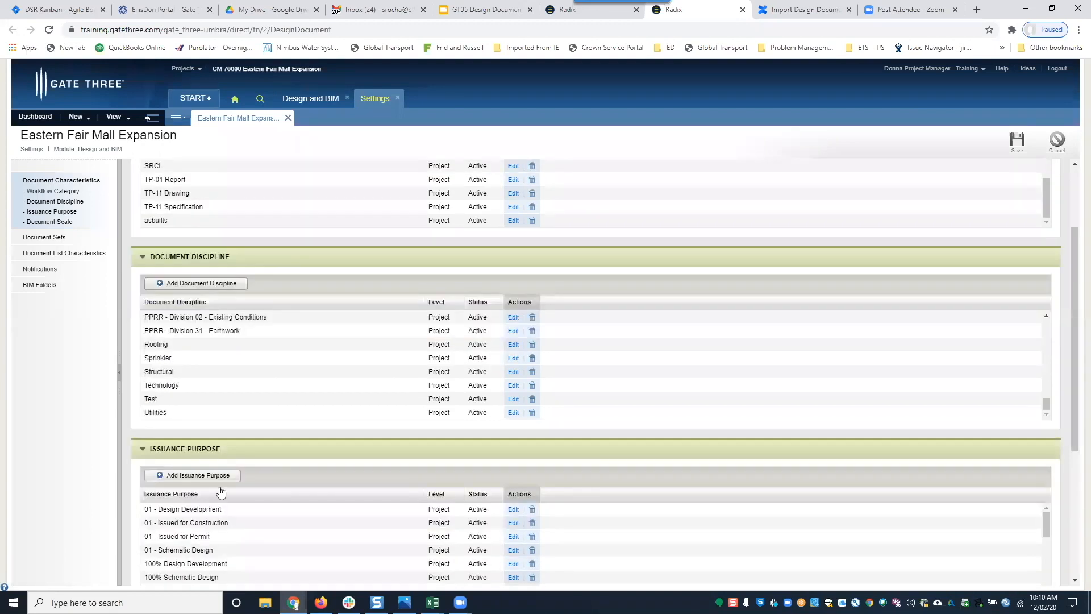
{"action": "scroll", "coordinate": [271, 288], "scroll_direction": "up", "scroll_amount": 2}
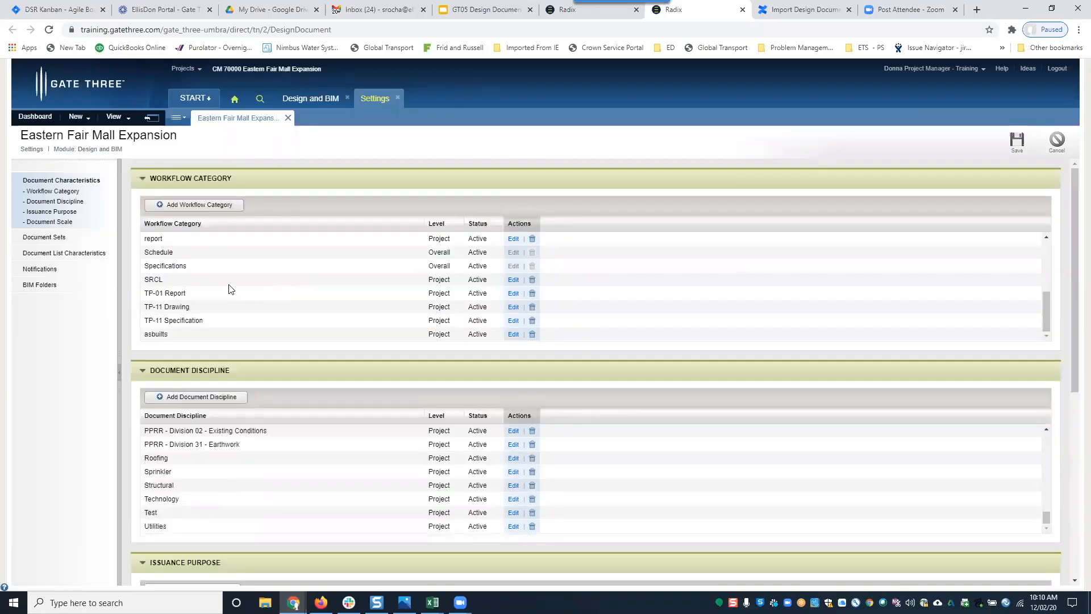
- Review the list of document sets defined for the project in the Design and BIM settings
{"action": "left_click", "coordinate": [52, 237]}
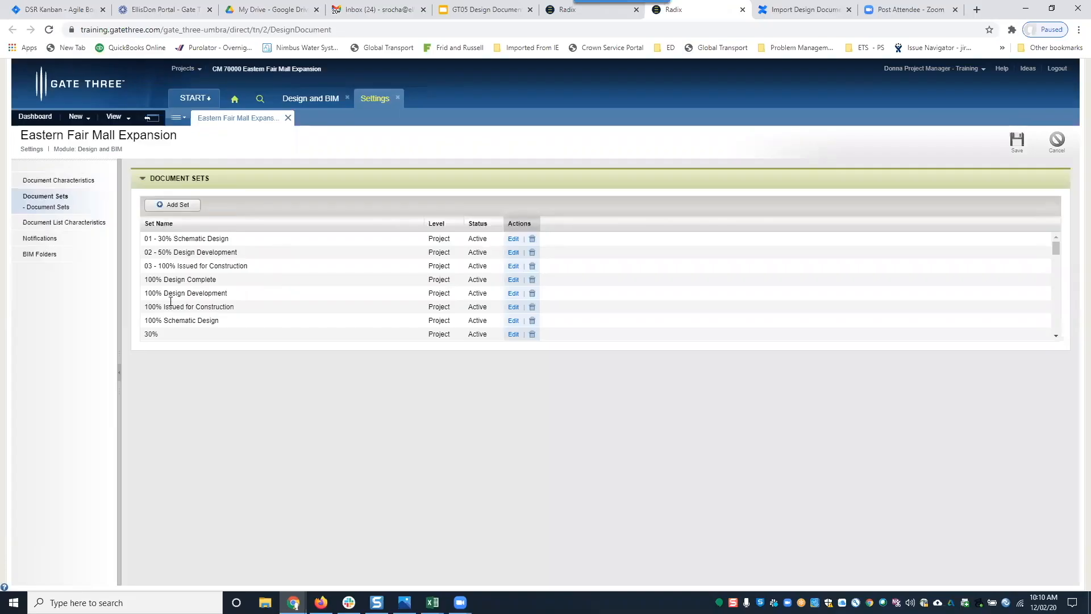
{"action": "scroll", "coordinate": [221, 286], "scroll_direction": "down", "scroll_amount": 5}
{"action": "scroll", "coordinate": [221, 285], "scroll_direction": "down", "scroll_amount": 5}
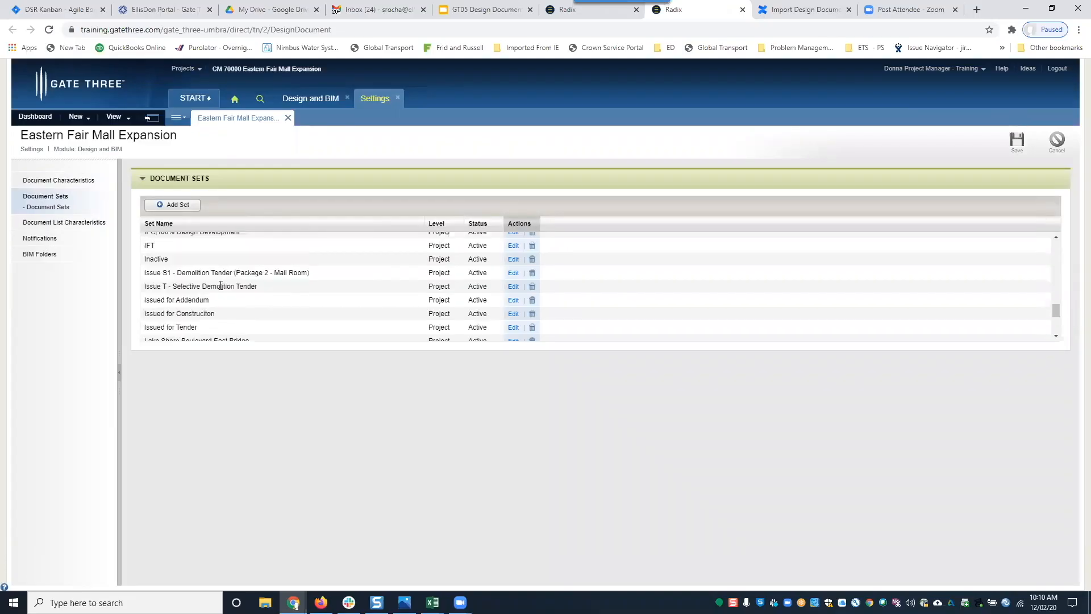
{"action": "scroll", "coordinate": [169, 264], "scroll_direction": "up", "scroll_amount": 10}
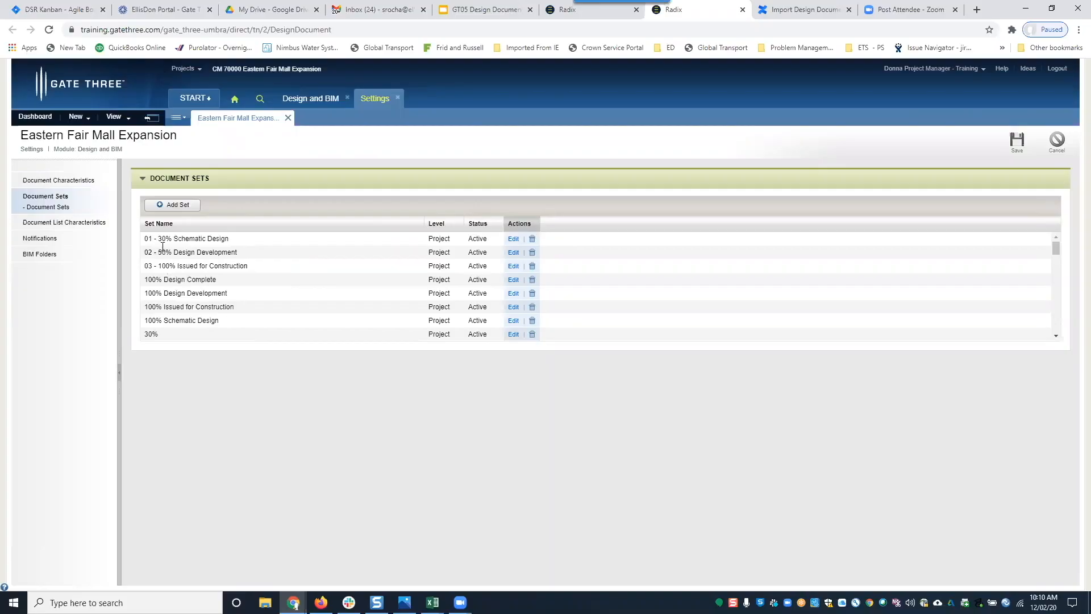
{"action": "scroll", "coordinate": [183, 290], "scroll_direction": "down", "scroll_amount": 3}
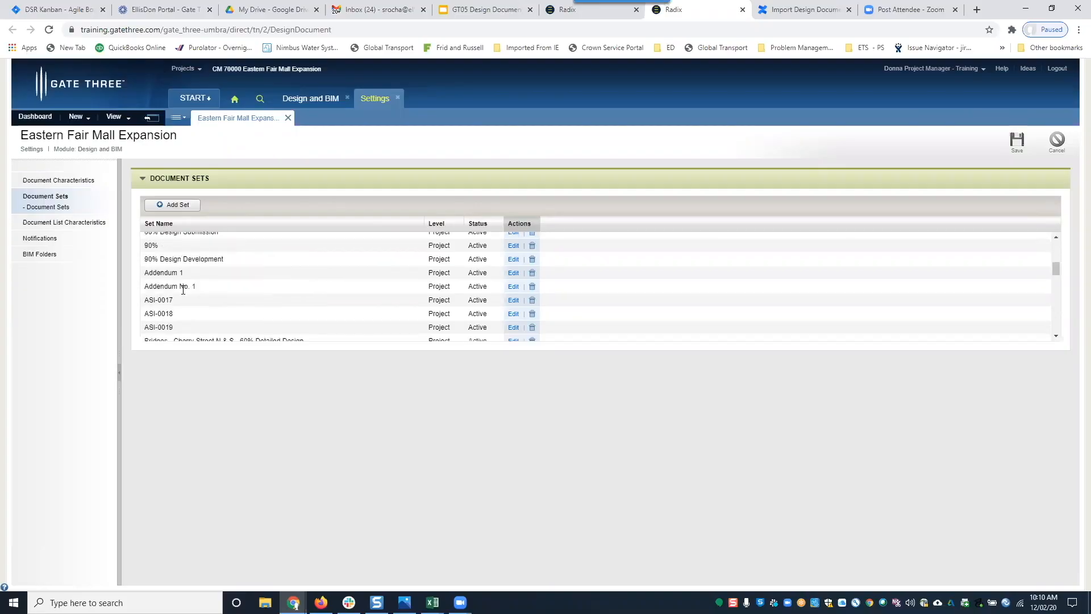
- Check the list purposes and document characteristics settings, and return to the Design Documents list
{"action": "left_click", "coordinate": [70, 224]}
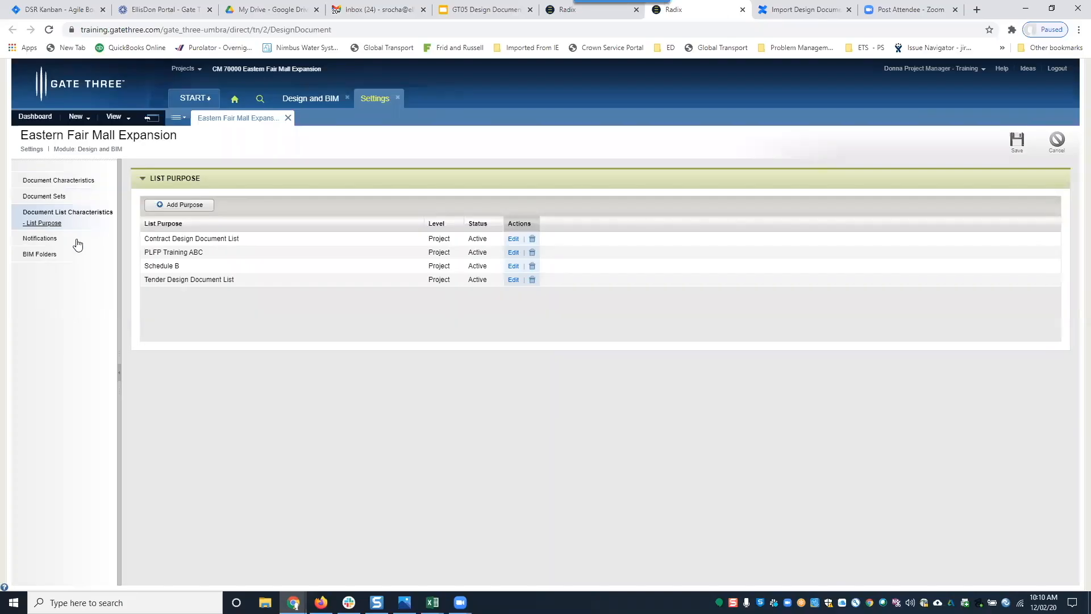
{"action": "left_click", "coordinate": [36, 186]}
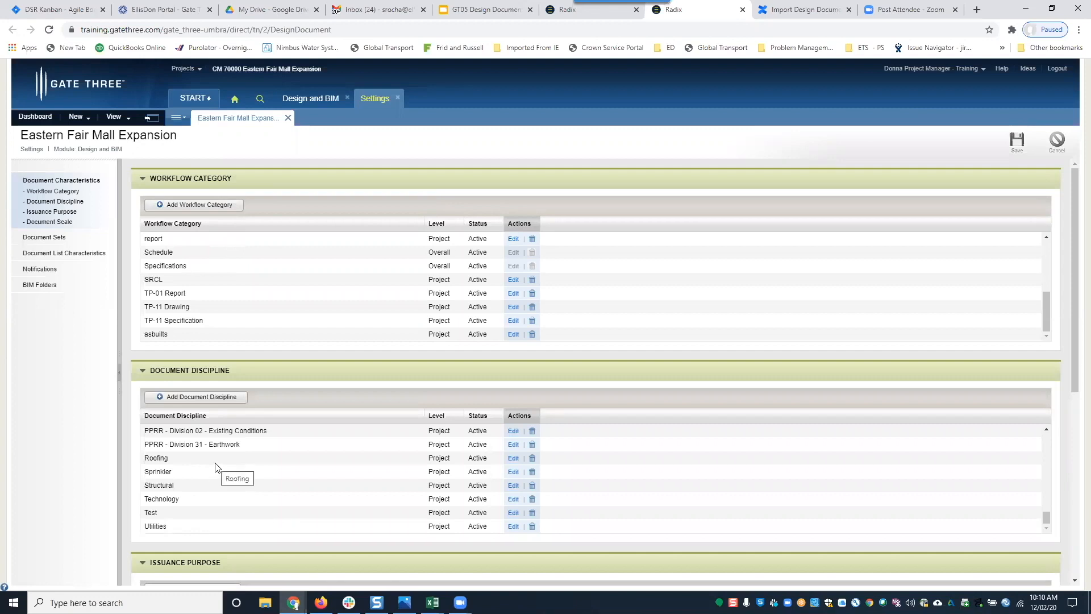
{"action": "left_click", "coordinate": [320, 100]}
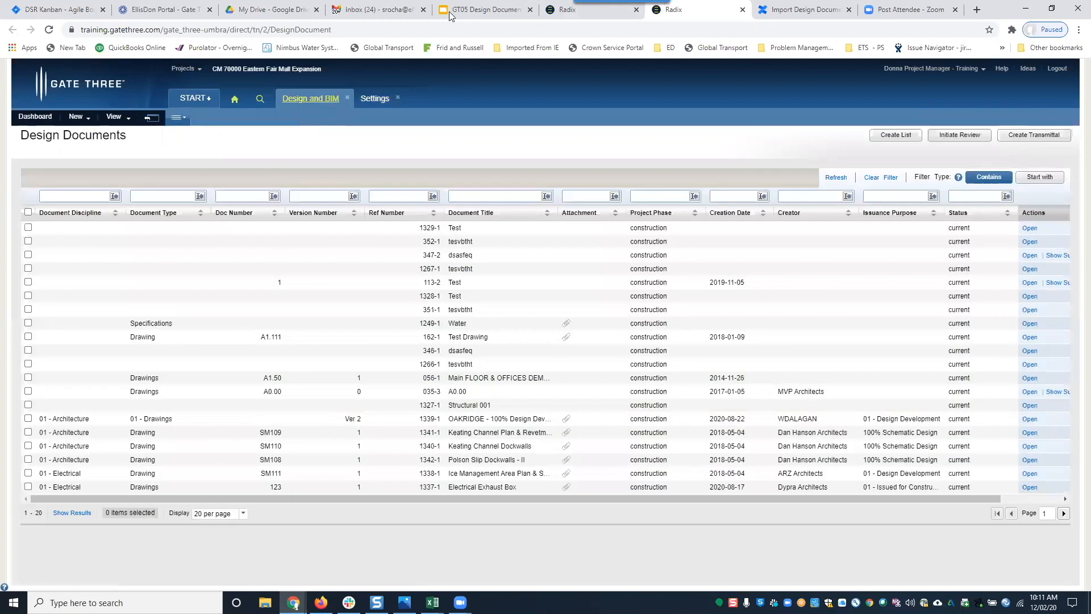
- Switch to the GT05 Design Documents presentation, review the slides on creating documents, upload errors and CSV import, and return to Gate Three
{"action": "left_click", "coordinate": [449, 11]}
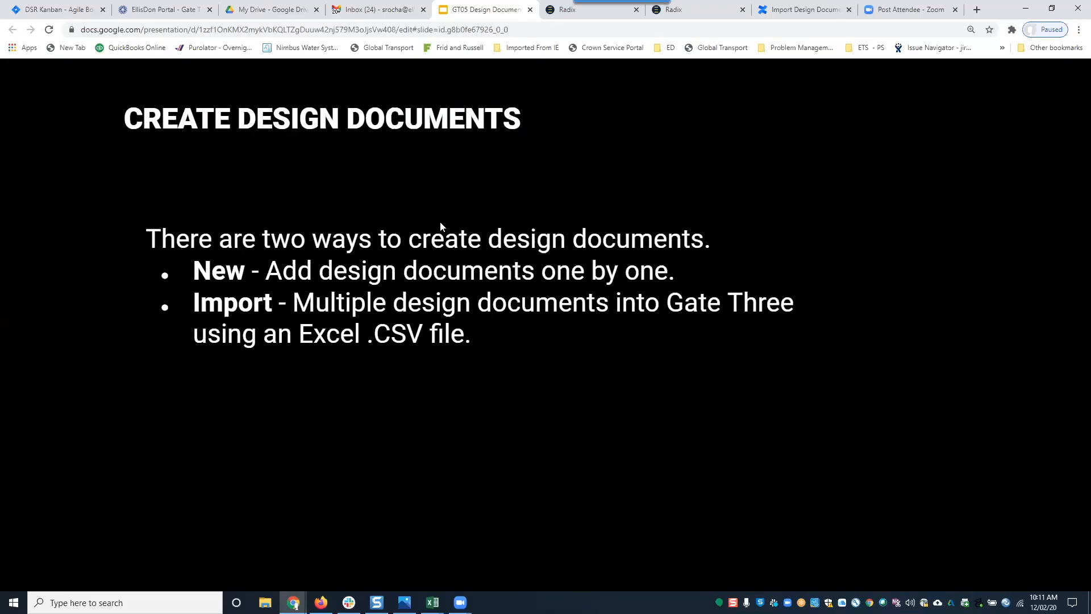
{"action": "left_click", "coordinate": [440, 222]}
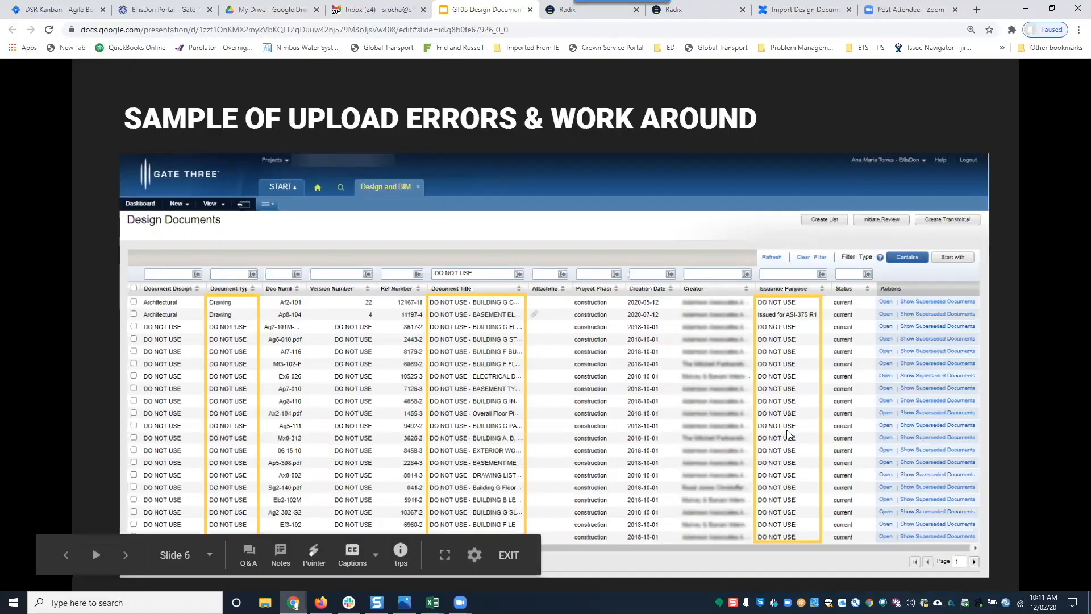
{"action": "left_click", "coordinate": [771, 453]}
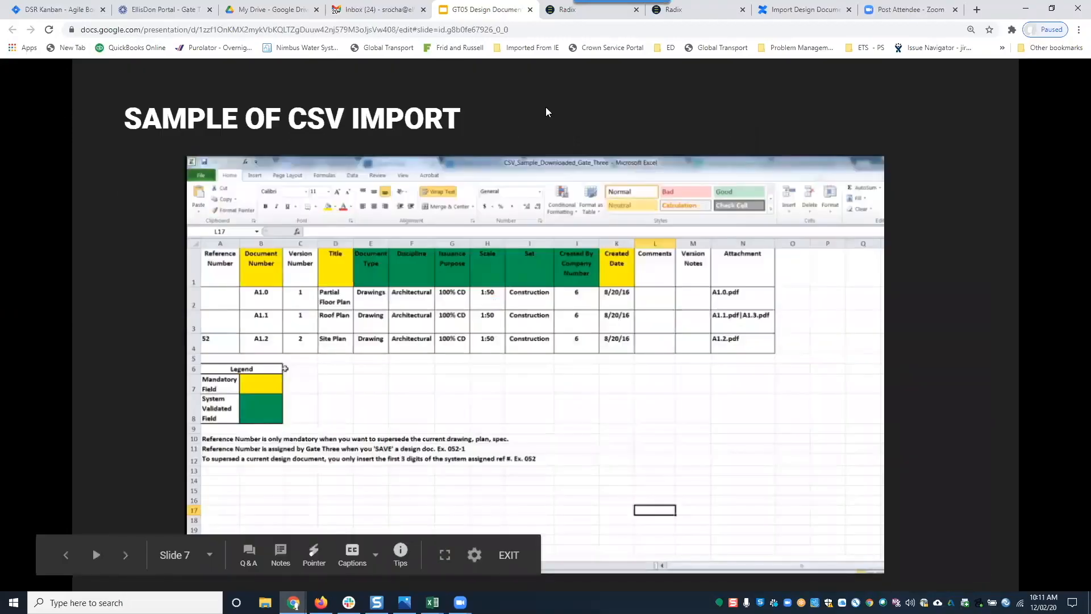
{"action": "left_click", "coordinate": [671, 14]}
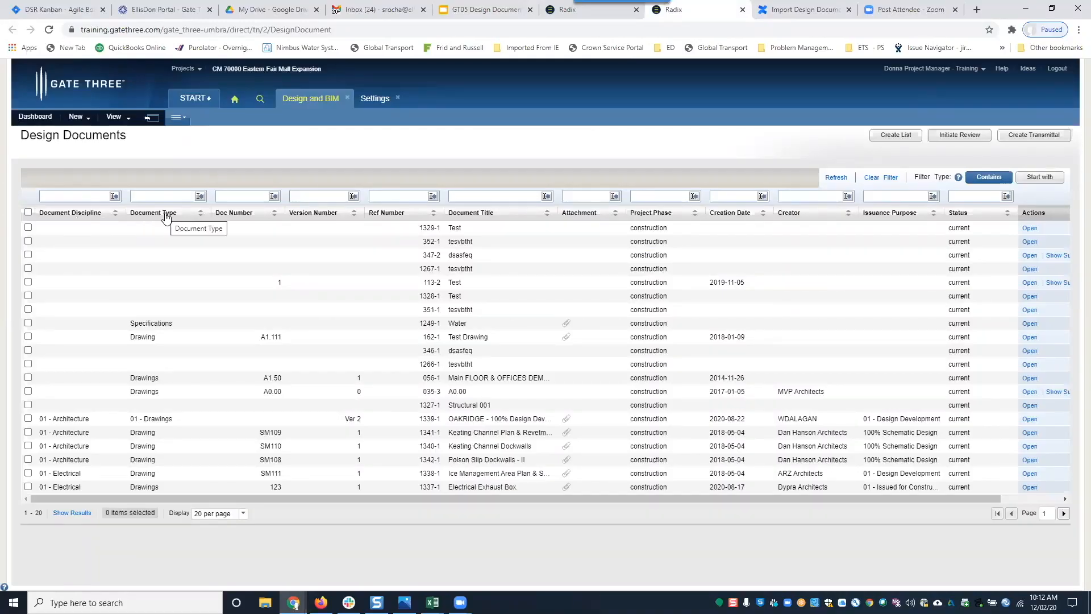
- Check the project's workflow category settings and return to the Design Documents list
{"action": "left_click", "coordinate": [360, 97]}
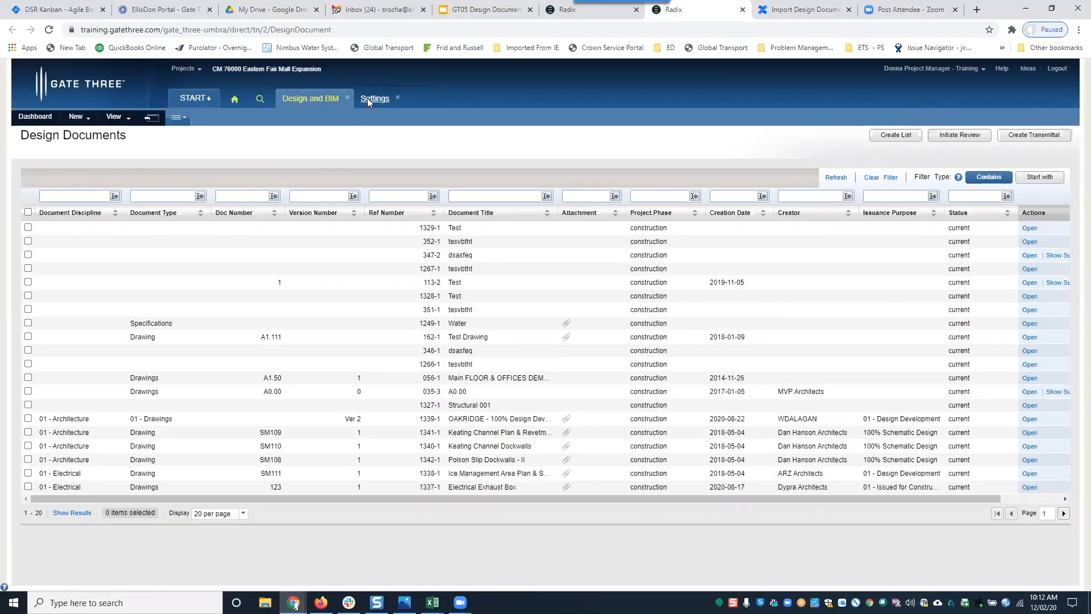
{"action": "scroll", "coordinate": [173, 245], "scroll_direction": "up", "scroll_amount": 3}
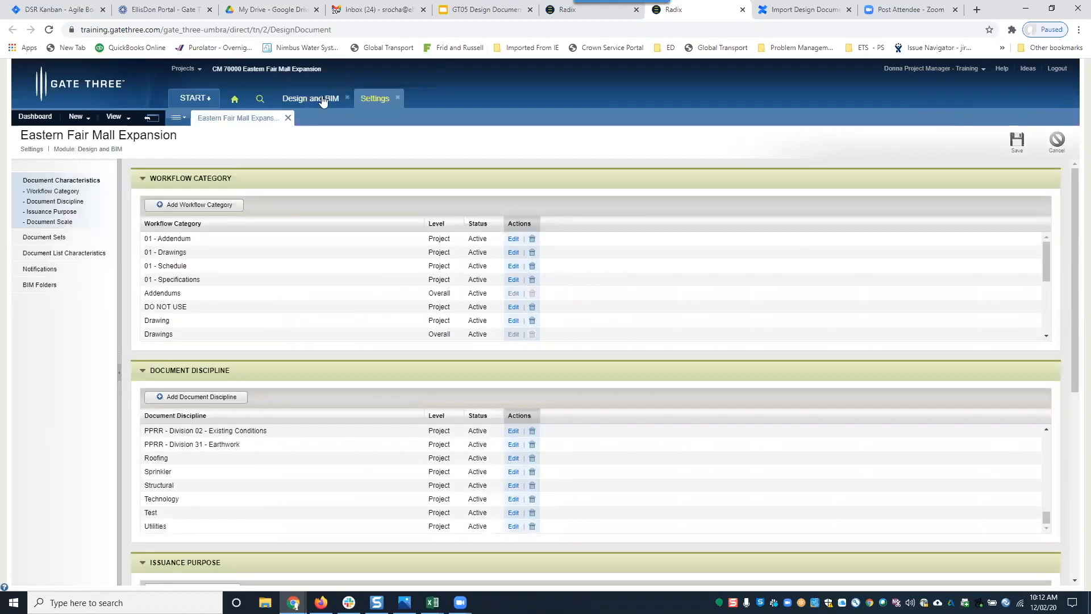
{"action": "left_click", "coordinate": [305, 100]}
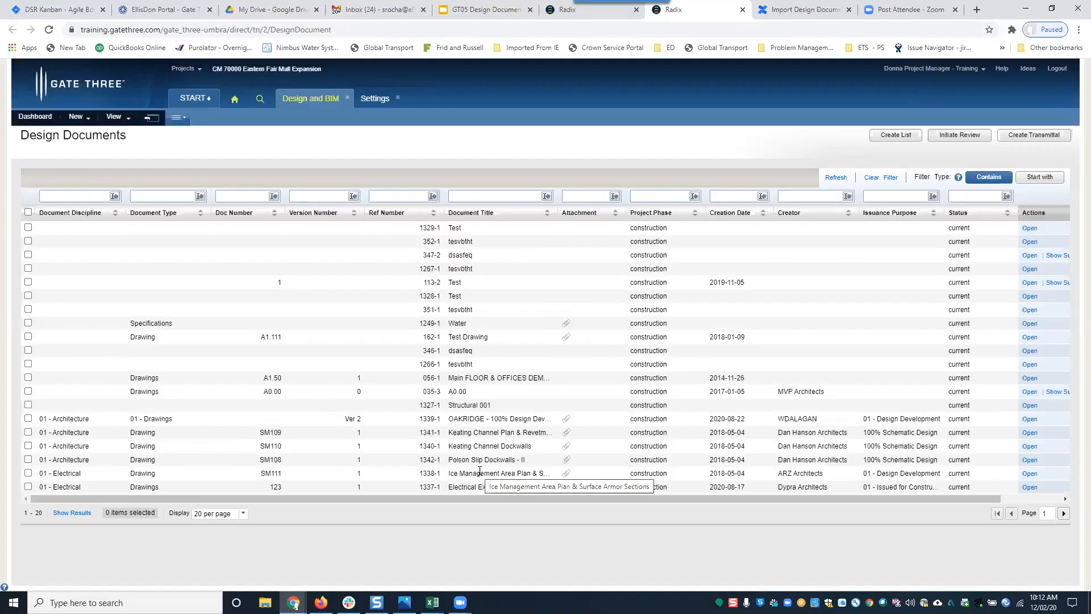
- Filter the design documents by discipline "elec" and examine the superseded documents of Stairwell A1
{"action": "left_click", "coordinate": [118, 195]}
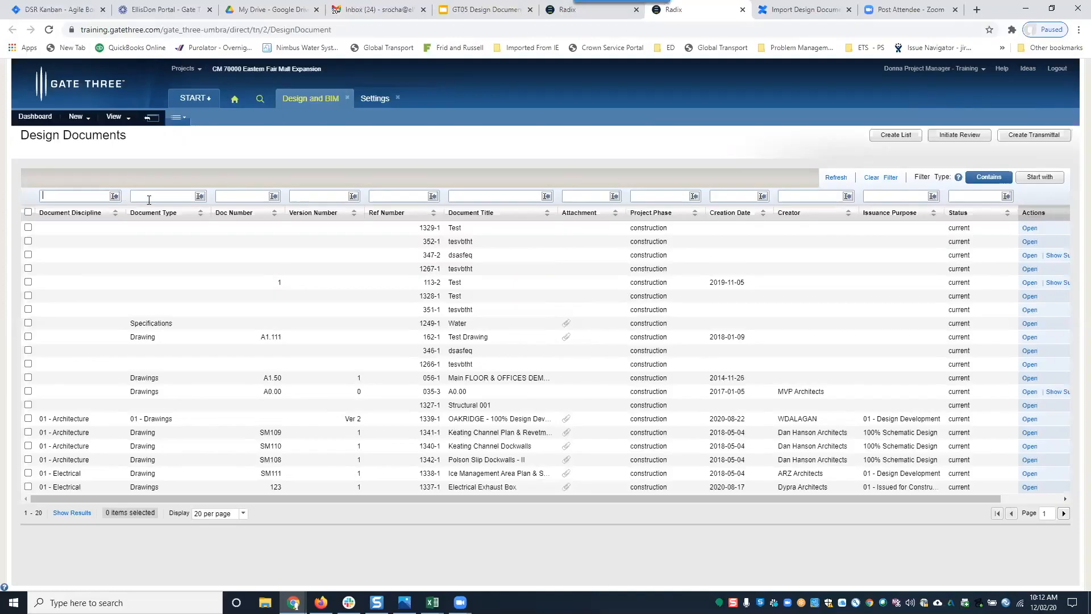
{"action": "type", "text": "elec"}
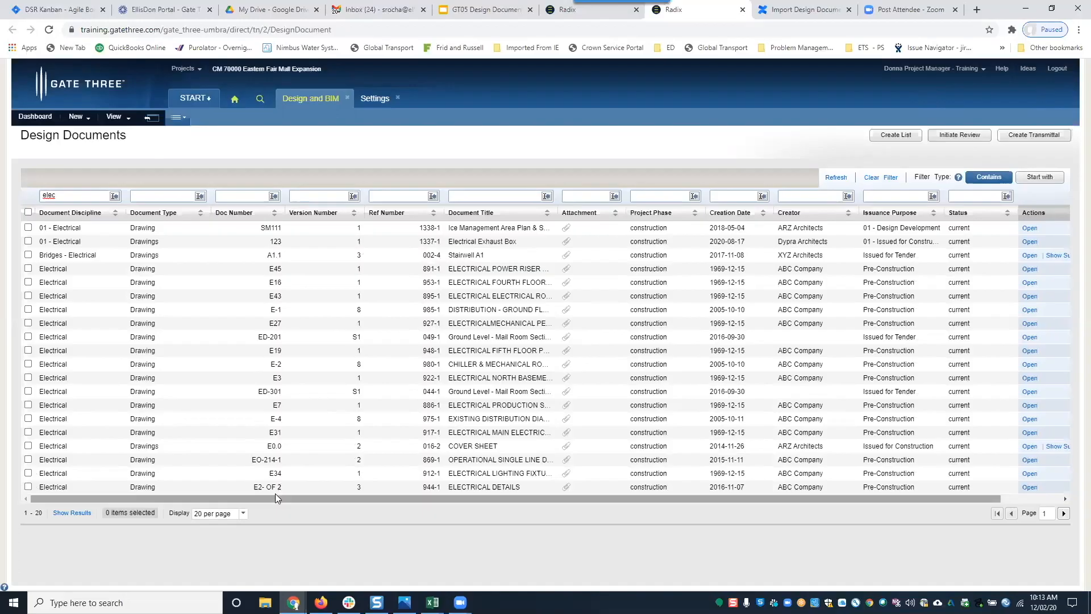
{"action": "left_click_drag", "start_coordinate": [275, 495], "coordinate": [890, 261]}
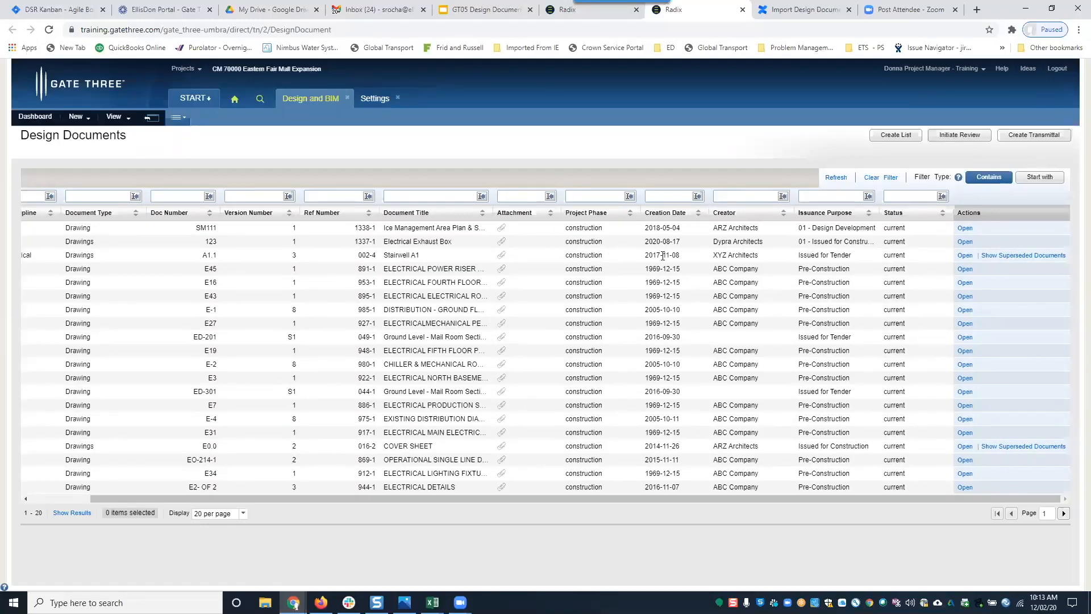
{"action": "left_click", "coordinate": [1014, 256]}
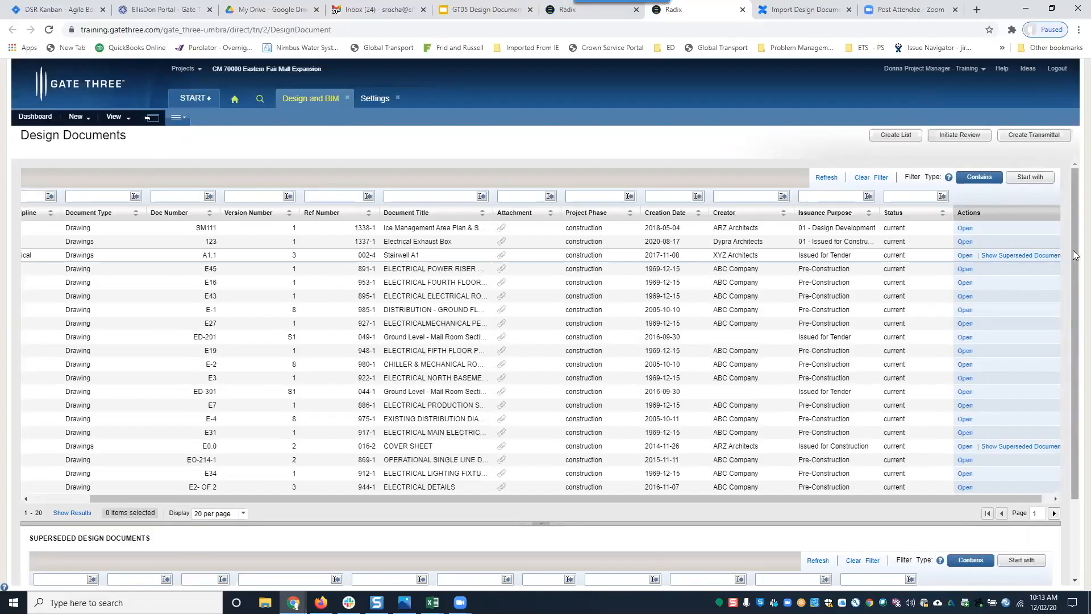
{"action": "left_click_drag", "start_coordinate": [1076, 255], "coordinate": [1076, 356]}
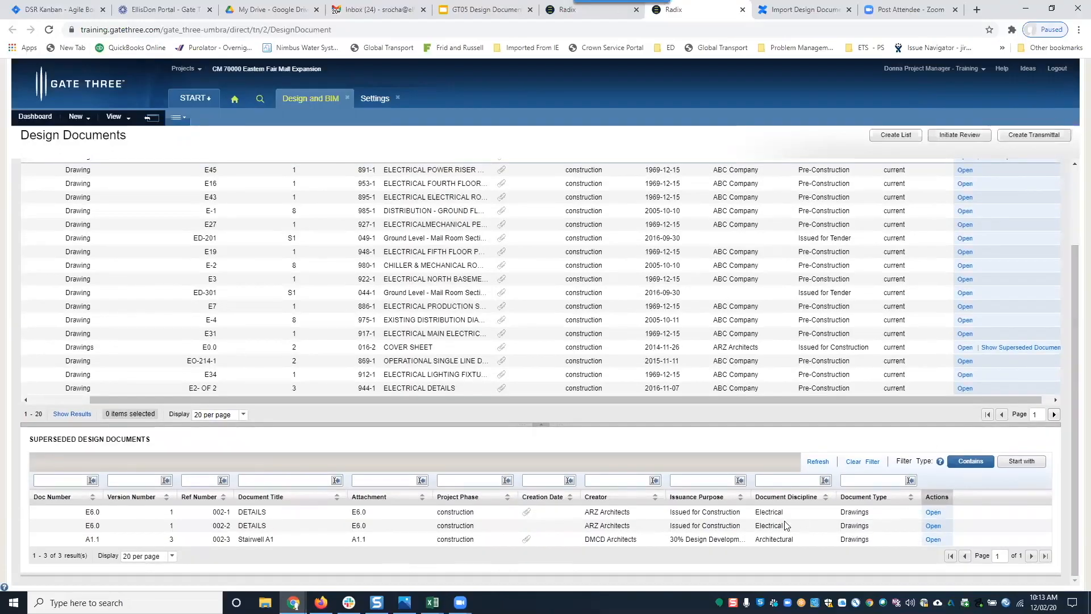
{"action": "left_click_drag", "start_coordinate": [1076, 465], "coordinate": [1074, 365]}
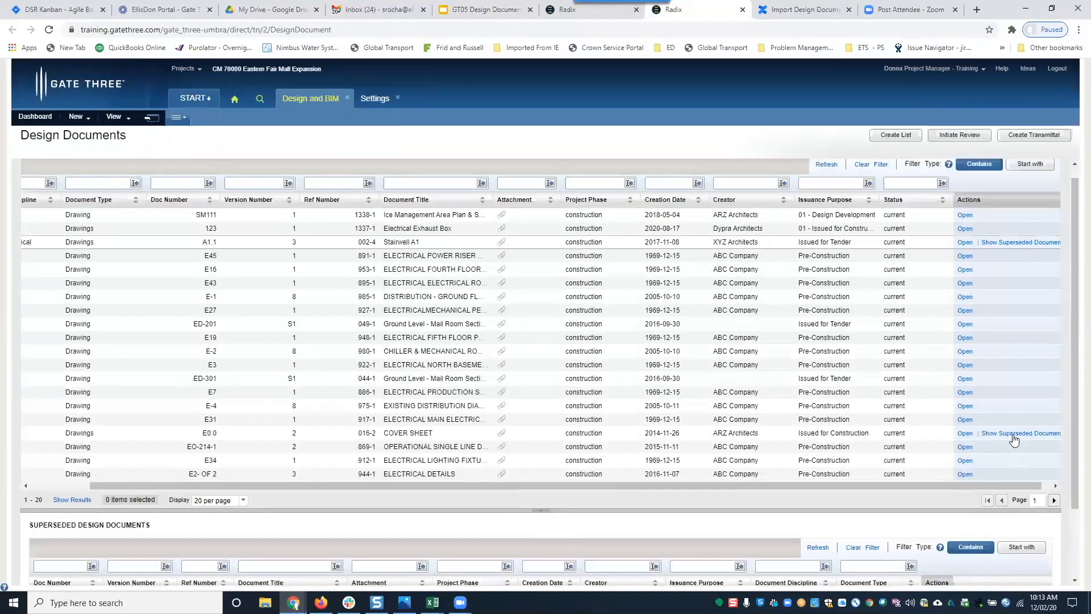
- Examine the superseded versions of COVER SHEET E0.0 from the list and within the opened document, and return to the Design Documents list
{"action": "left_click", "coordinate": [1015, 435]}
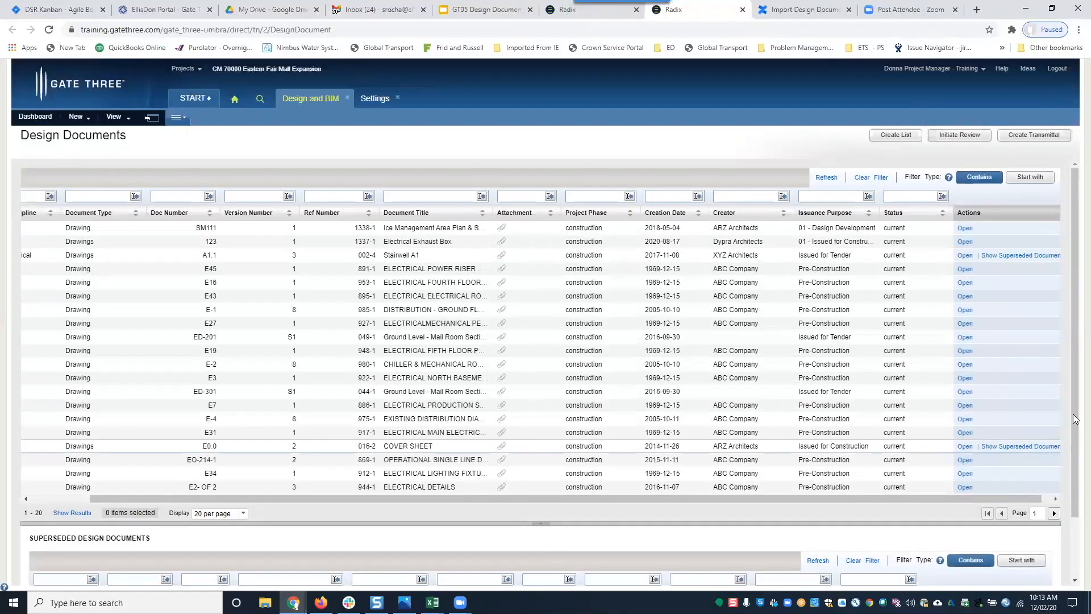
{"action": "mouse_move", "coordinate": [1076, 439]}
{"action": "left_mouse_down"}
{"action": "mouse_move", "coordinate": [1074, 488]}
{"action": "mouse_move", "coordinate": [1073, 428]}
{"action": "left_mouse_up"}
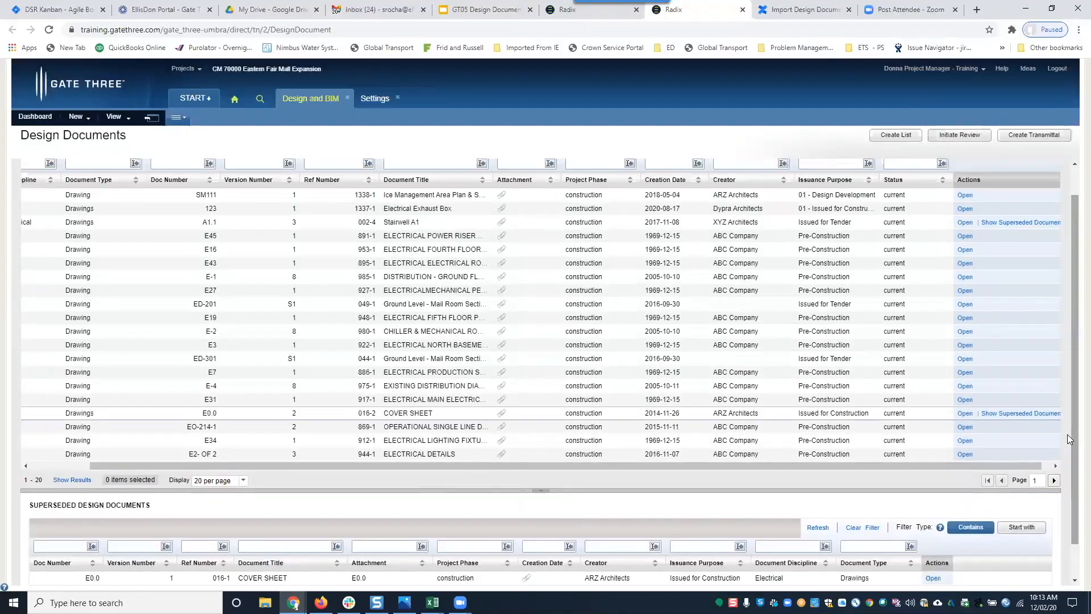
{"action": "left_click", "coordinate": [966, 414]}
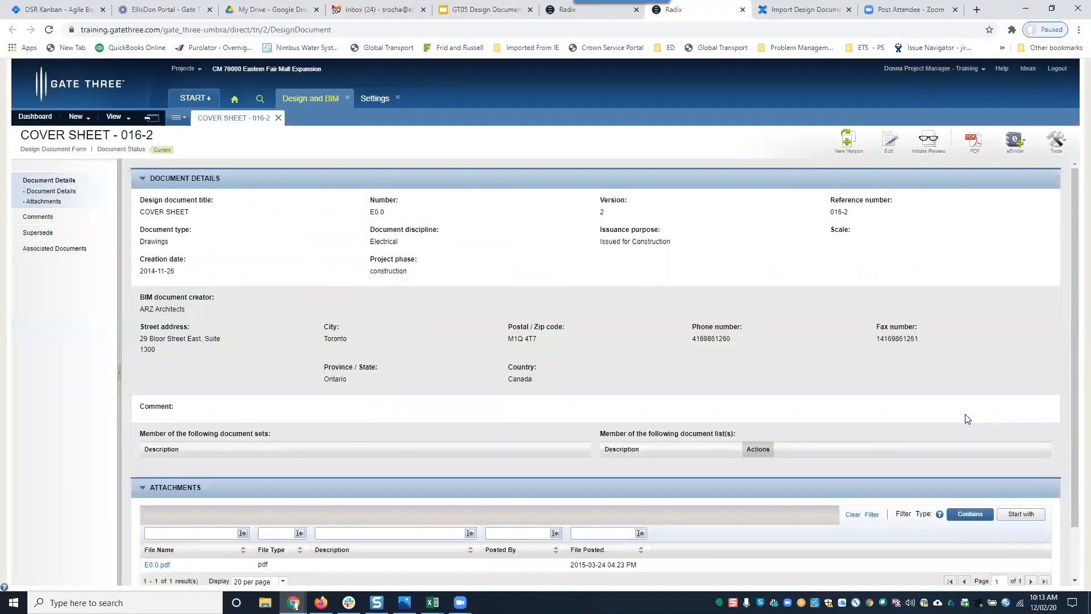
{"action": "left_click", "coordinate": [34, 233]}
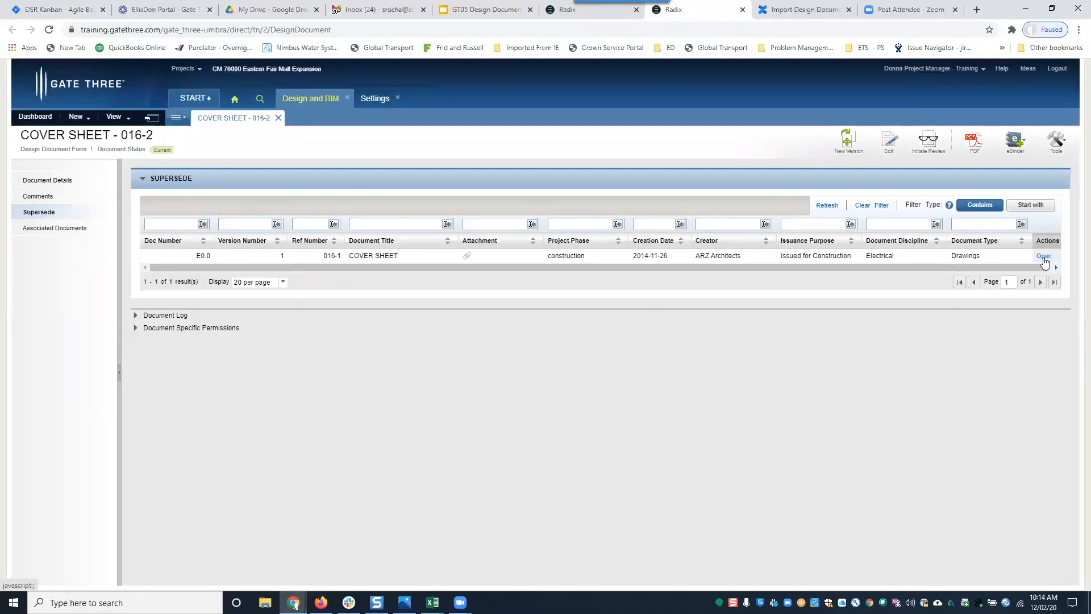
{"action": "left_click", "coordinate": [151, 117]}
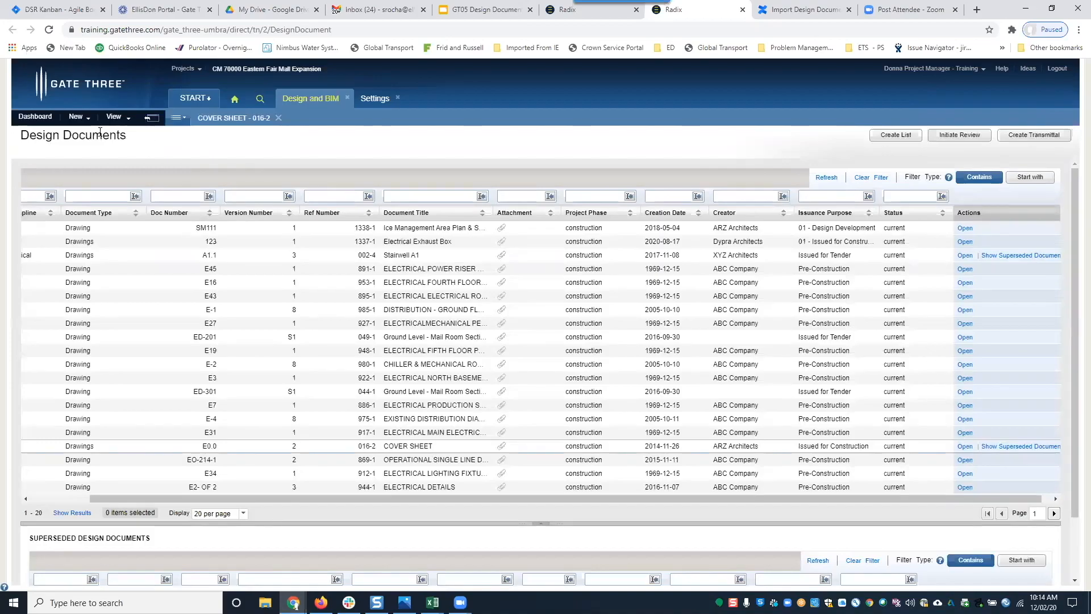
- Start a new design document
{"action": "left_click", "coordinate": [81, 120]}
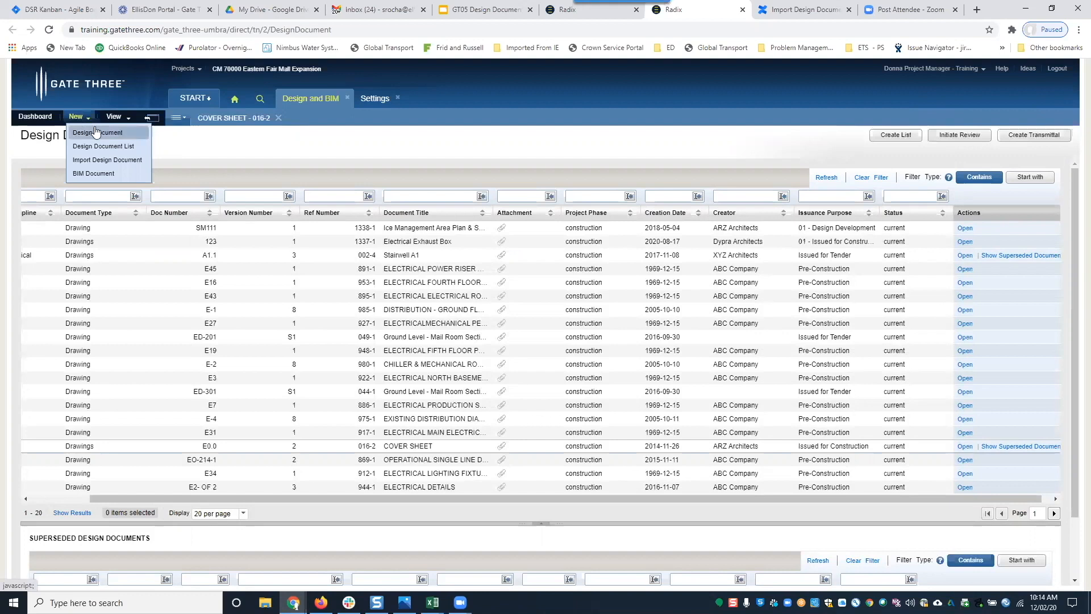
{"action": "left_click", "coordinate": [95, 129]}
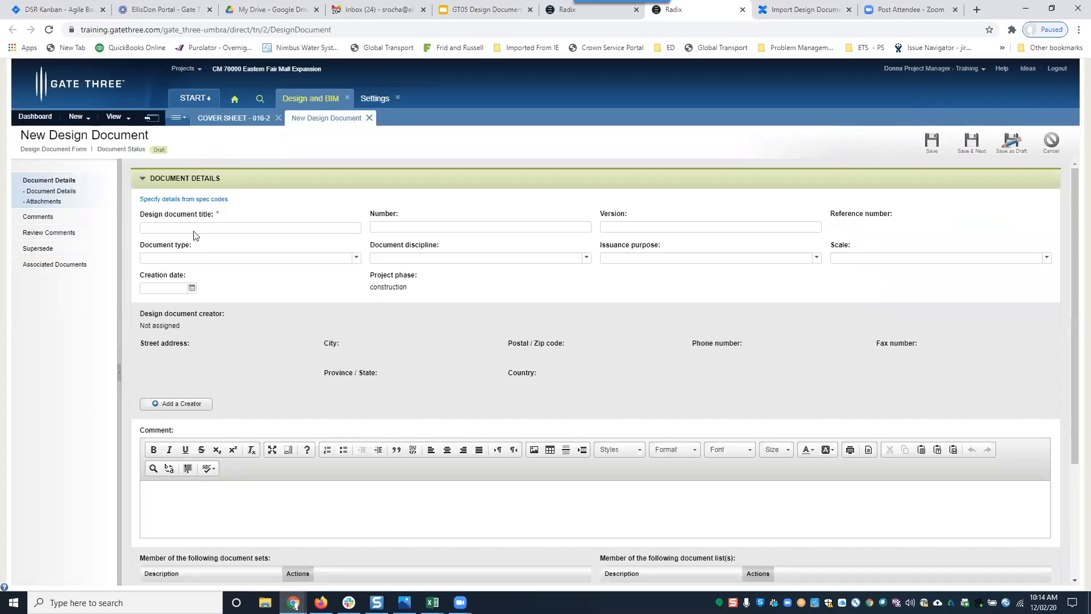
- Fill in the document details from the Electrical spec code 26 00 00 and remove them again
{"action": "left_click", "coordinate": [182, 203]}
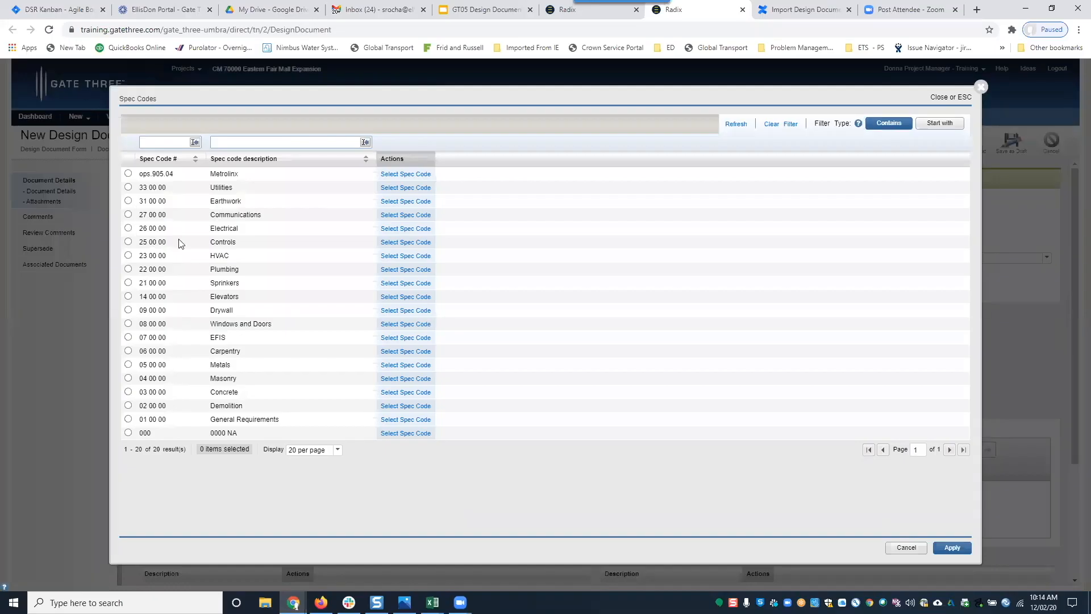
{"action": "left_click", "coordinate": [128, 228]}
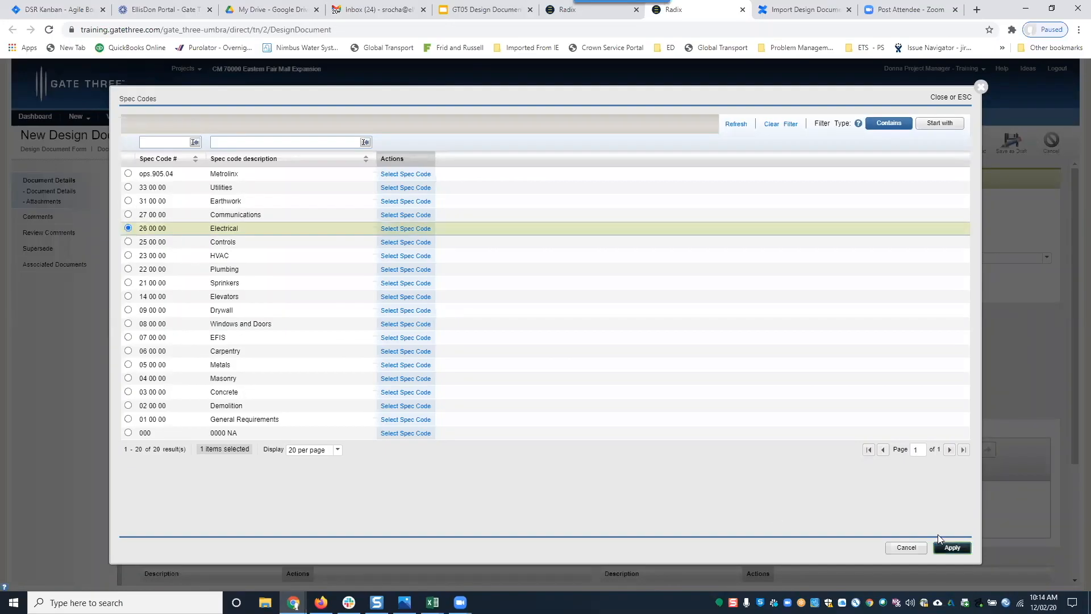
{"action": "left_click", "coordinate": [950, 546]}
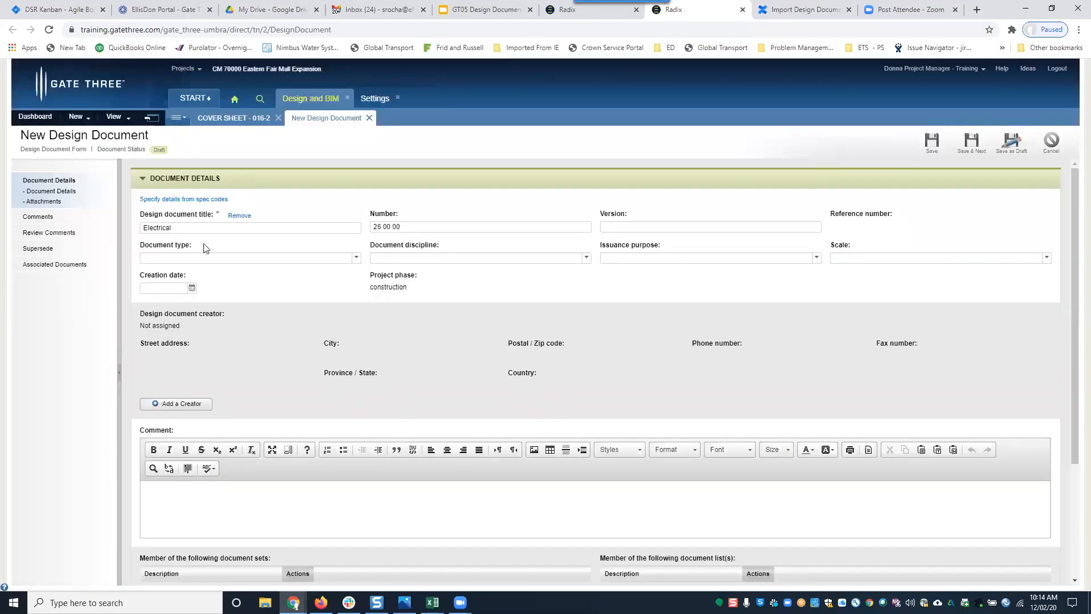
{"action": "left_click", "coordinate": [159, 225]}
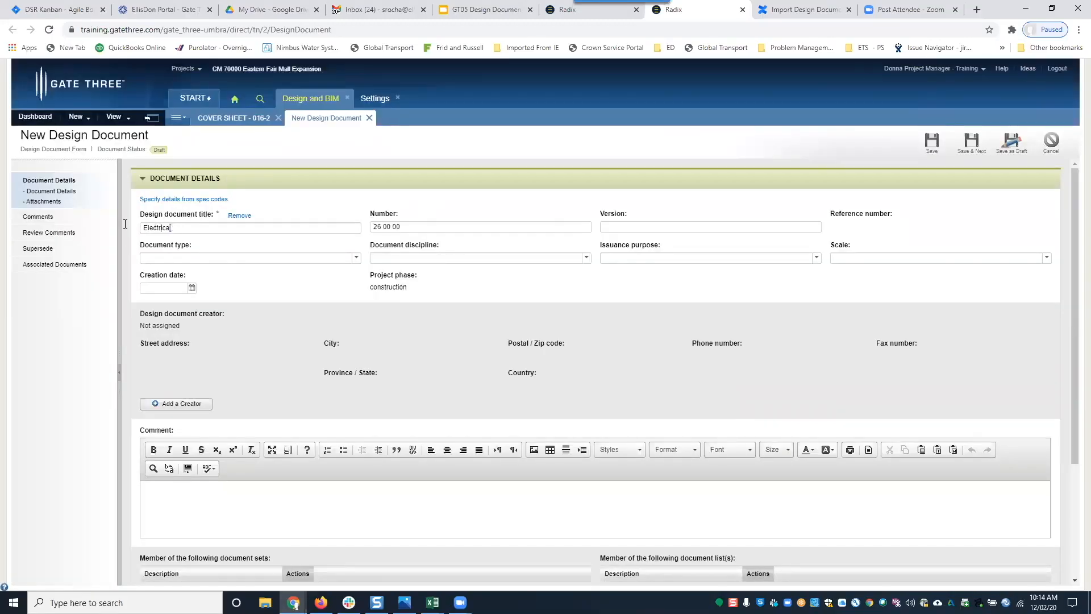
{"action": "left_click", "coordinate": [239, 219]}
- Title the new design document "Parking Site Plan" and give it number E301 and version 1
{"action": "left_click", "coordinate": [210, 227]}
{"action": "type", "text": "Parking Site Plan"}
{"action": "key", "text": "Tab"}
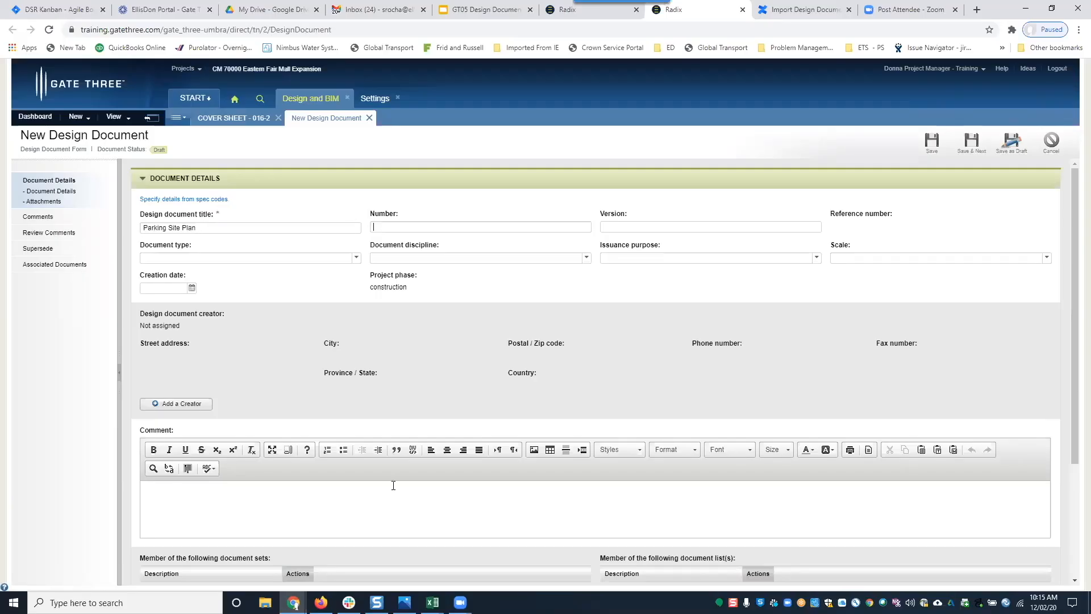
{"action": "mouse_move", "coordinate": [432, 604]}
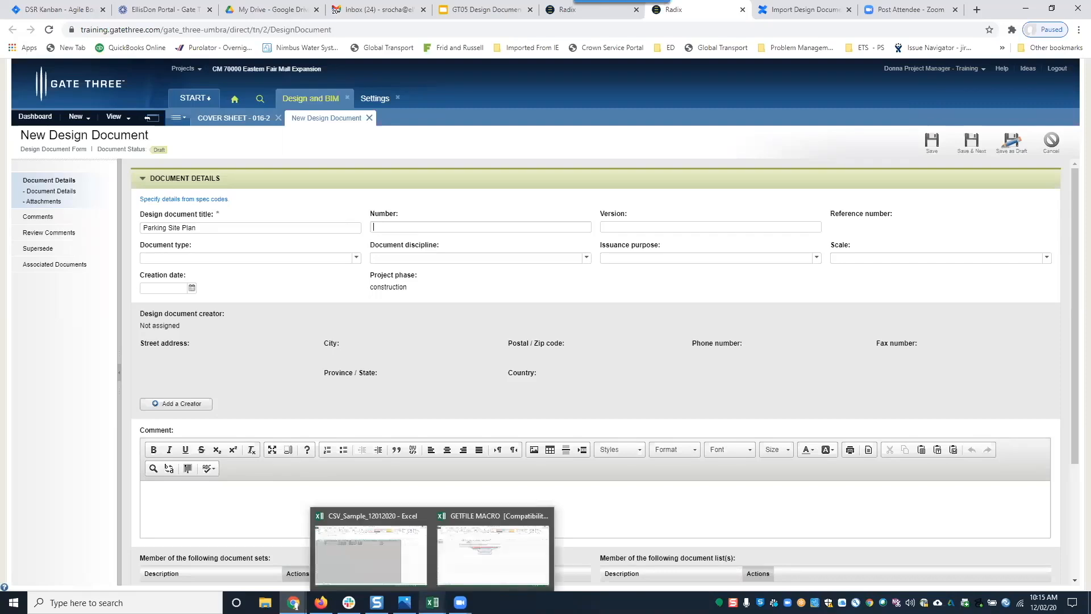
{"action": "left_click", "coordinate": [265, 603]}
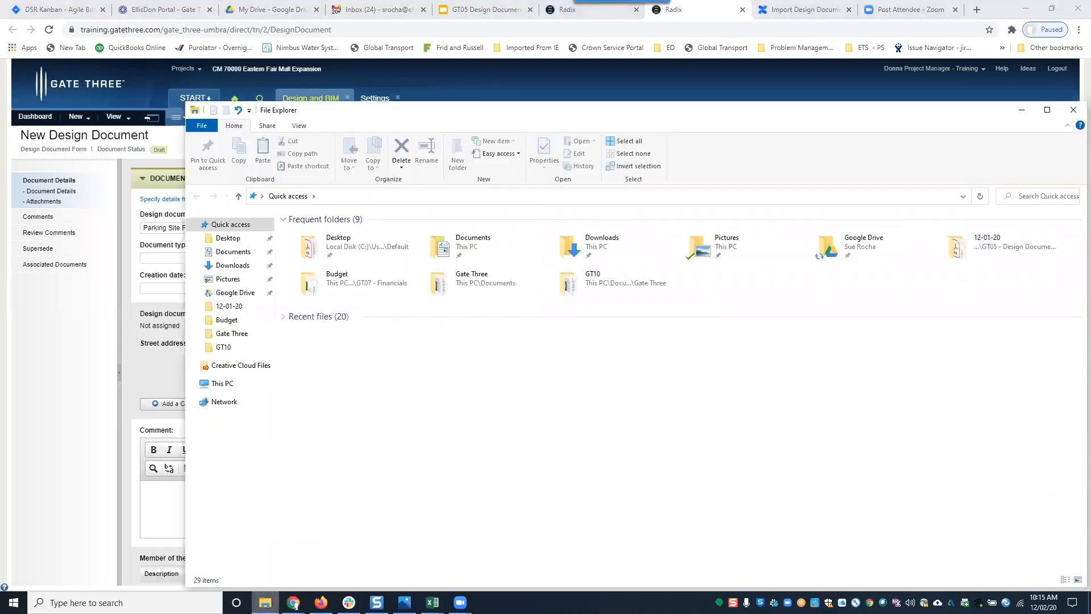
{"action": "left_click", "coordinate": [265, 603]}
{"action": "type", "text": "E301"}
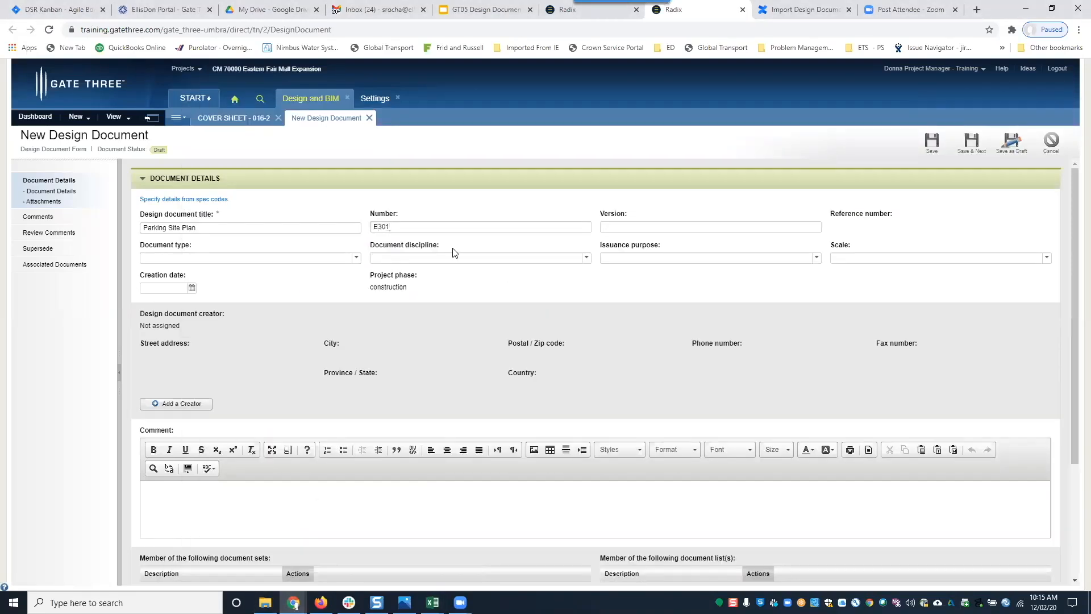
{"action": "left_click", "coordinate": [652, 224]}
- Review the workflow category, issuance purpose and document scale settings, and return to the new design document form
{"action": "left_click", "coordinate": [375, 98]}
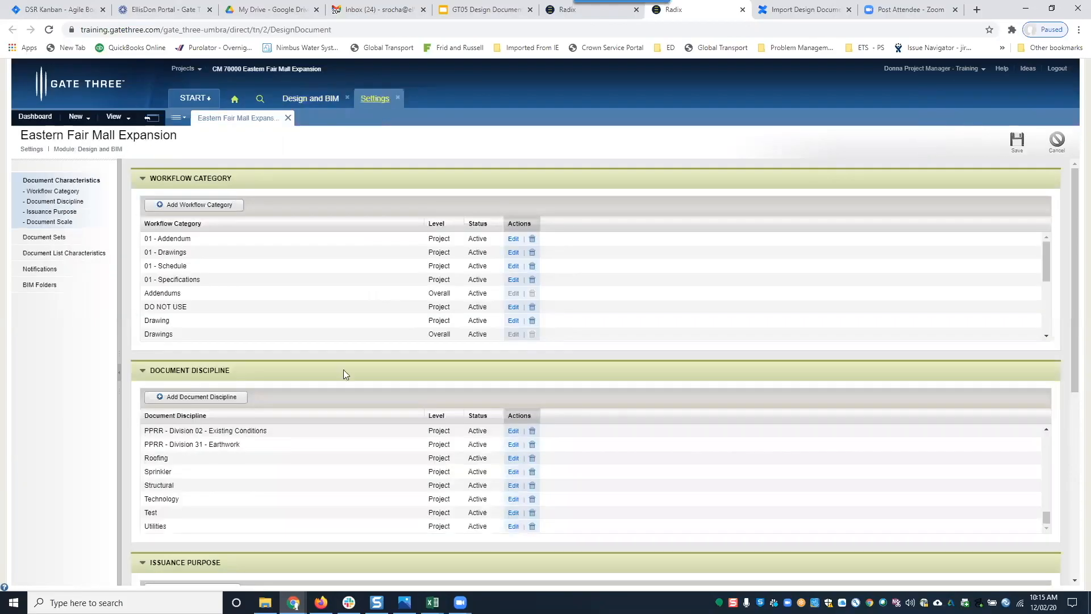
{"action": "scroll", "coordinate": [333, 337], "scroll_direction": "down", "scroll_amount": 3}
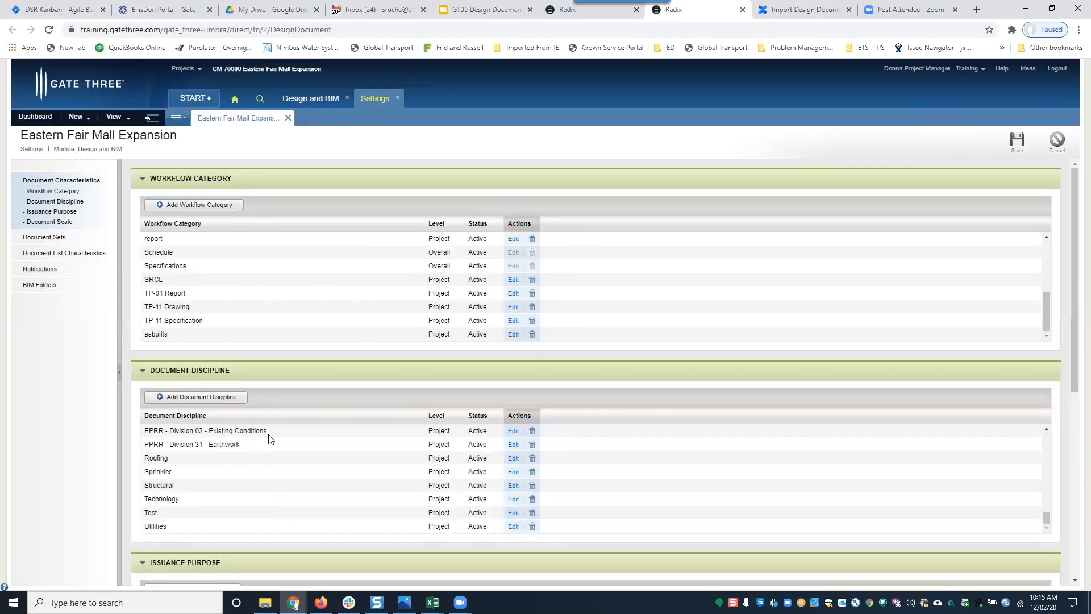
{"action": "scroll", "coordinate": [939, 476], "scroll_direction": "down", "scroll_amount": 5}
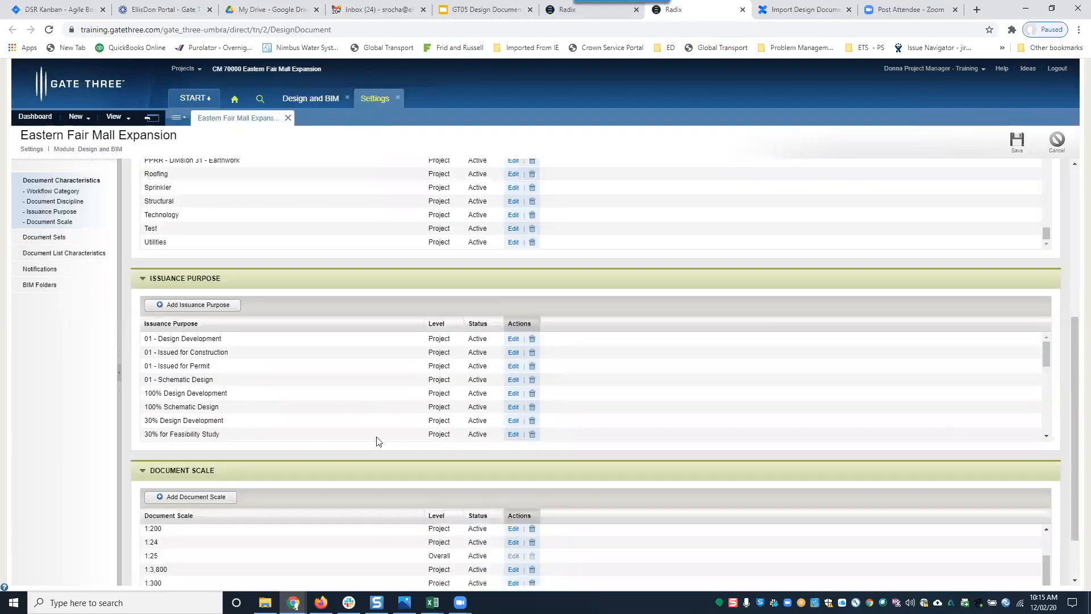
{"action": "scroll", "coordinate": [377, 397], "scroll_direction": "down", "scroll_amount": 2}
{"action": "left_click", "coordinate": [308, 98]}
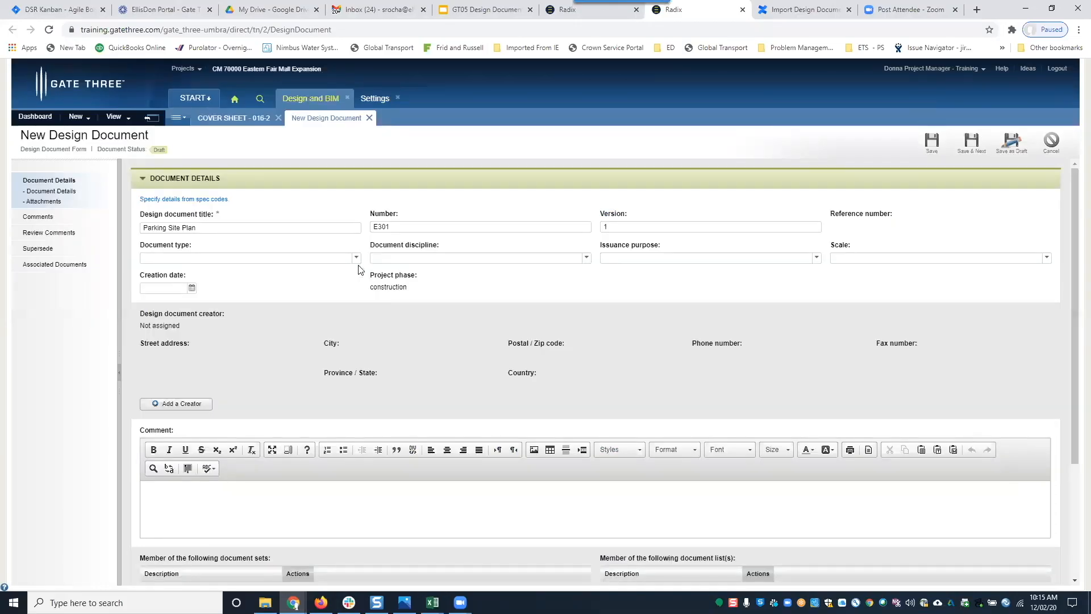
- Set the document type to 01 - Drawings and the document discipline to 01 - Electrical
{"action": "left_click", "coordinate": [356, 259]}
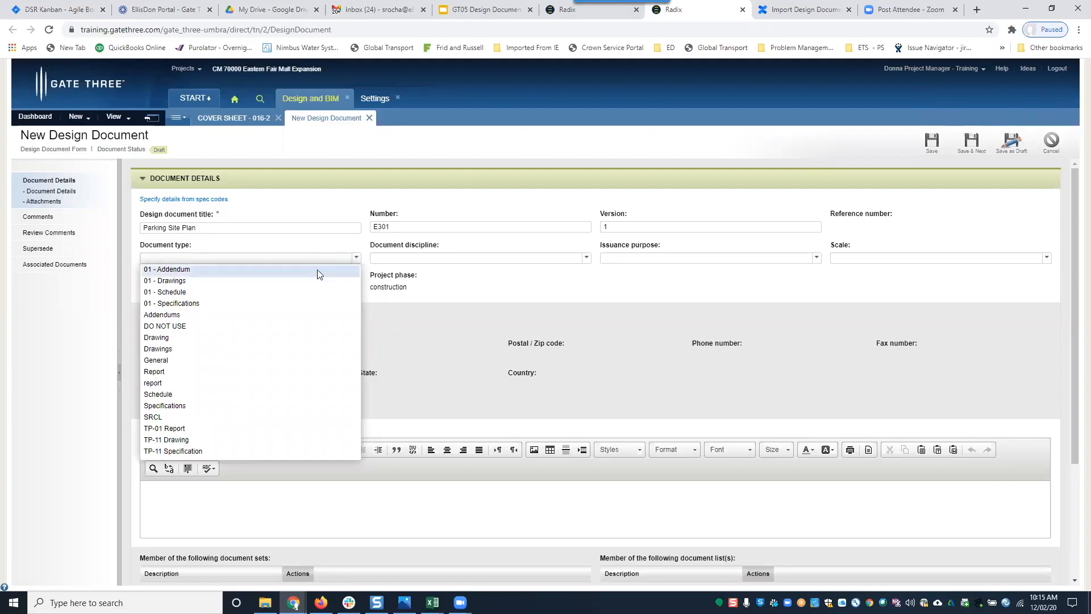
{"action": "left_click", "coordinate": [253, 281]}
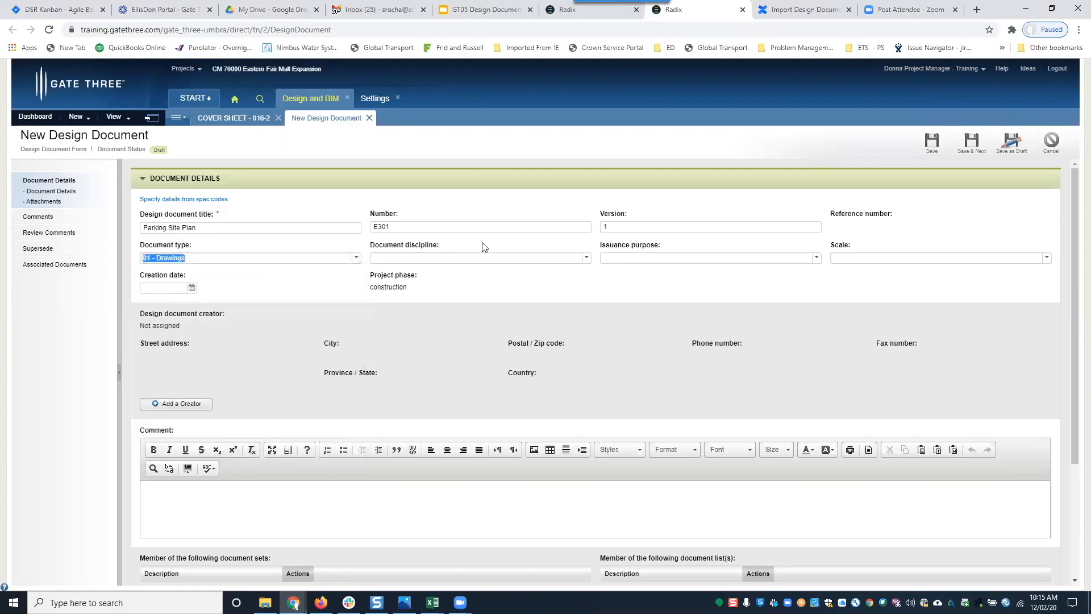
{"action": "left_click", "coordinate": [586, 258]}
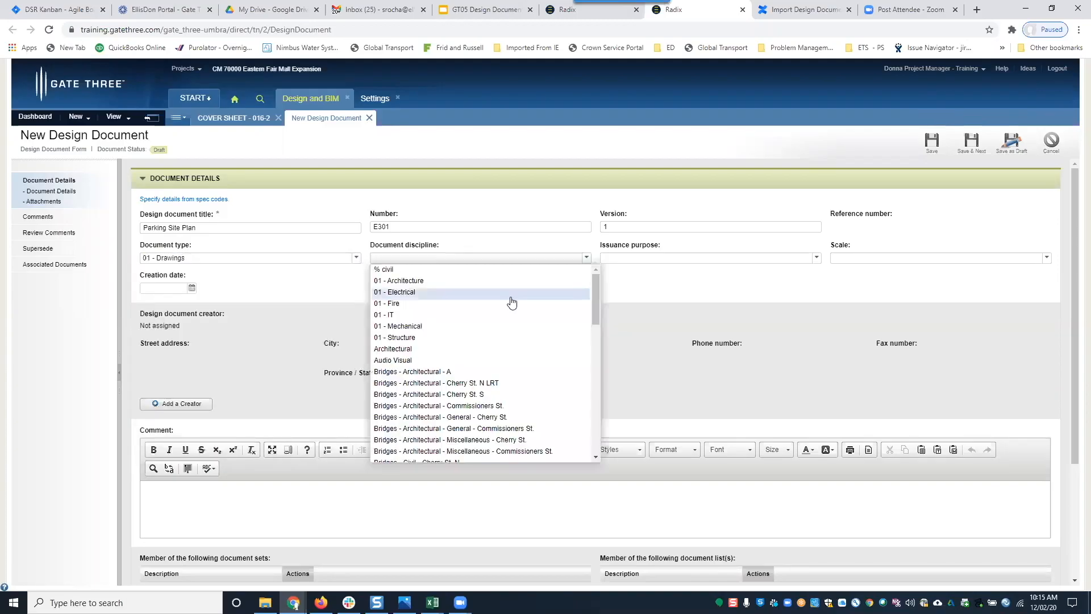
{"action": "left_click", "coordinate": [511, 297]}
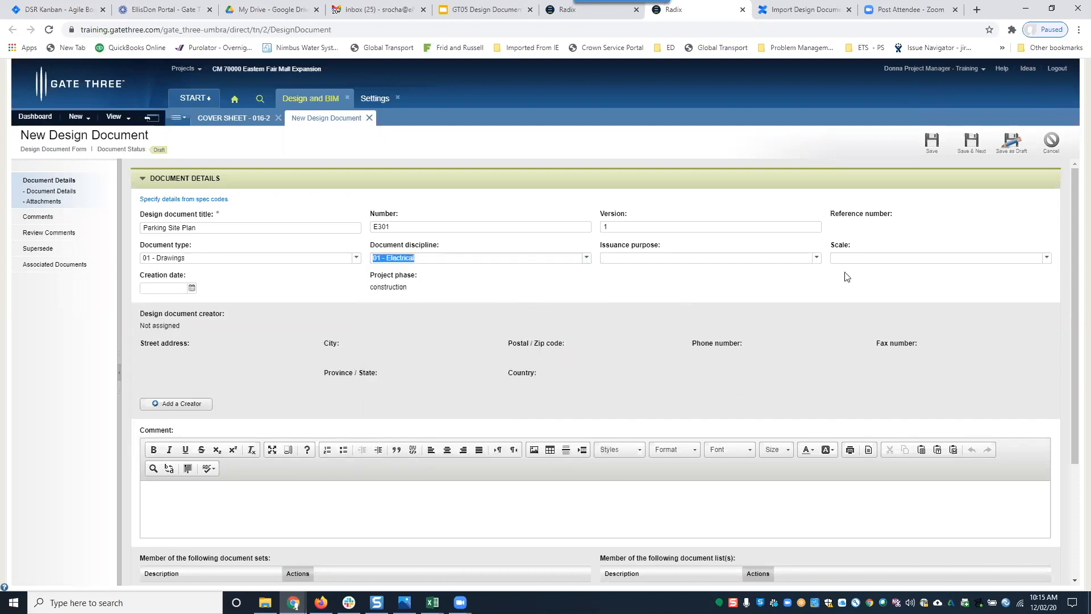
- Set the issuance purpose to 60% Detailed Design, the scale to 1:10 and the creation date to 2020-12-01
{"action": "left_click", "coordinate": [815, 259]}
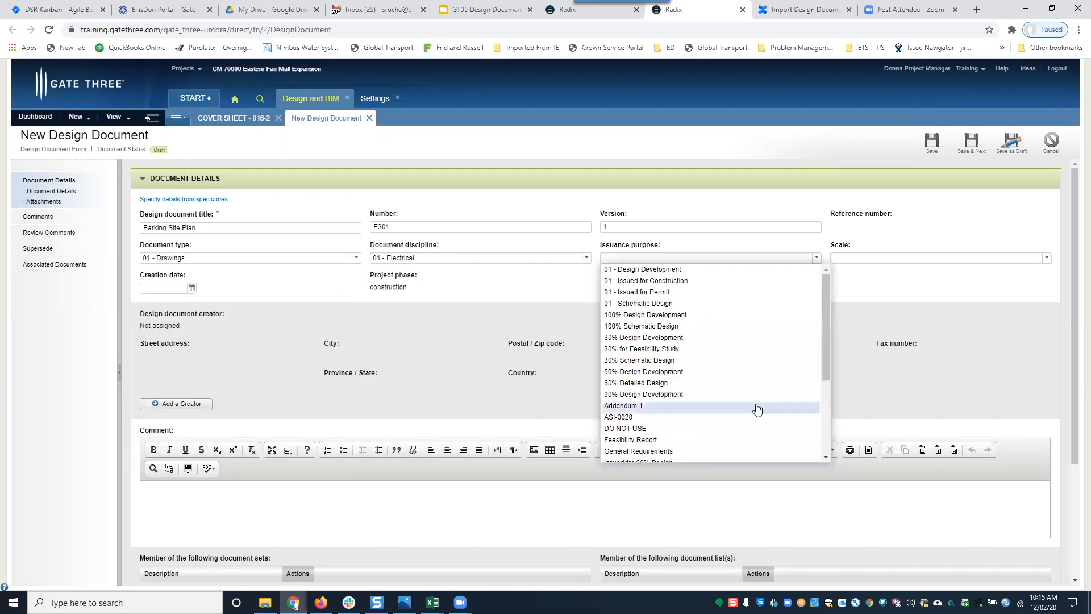
{"action": "left_click", "coordinate": [709, 385]}
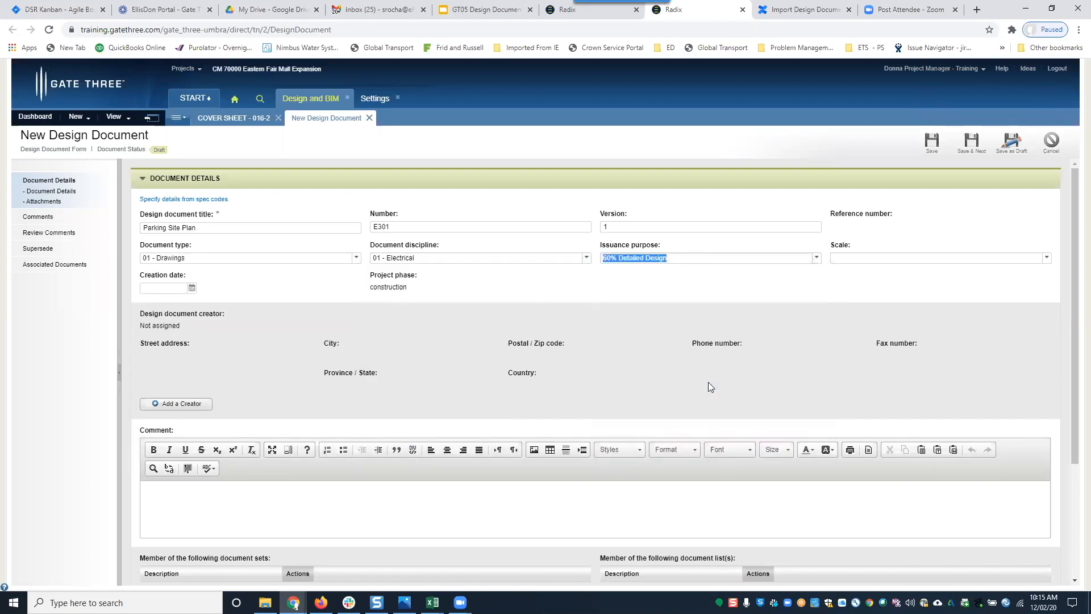
{"action": "left_click", "coordinate": [1047, 259]}
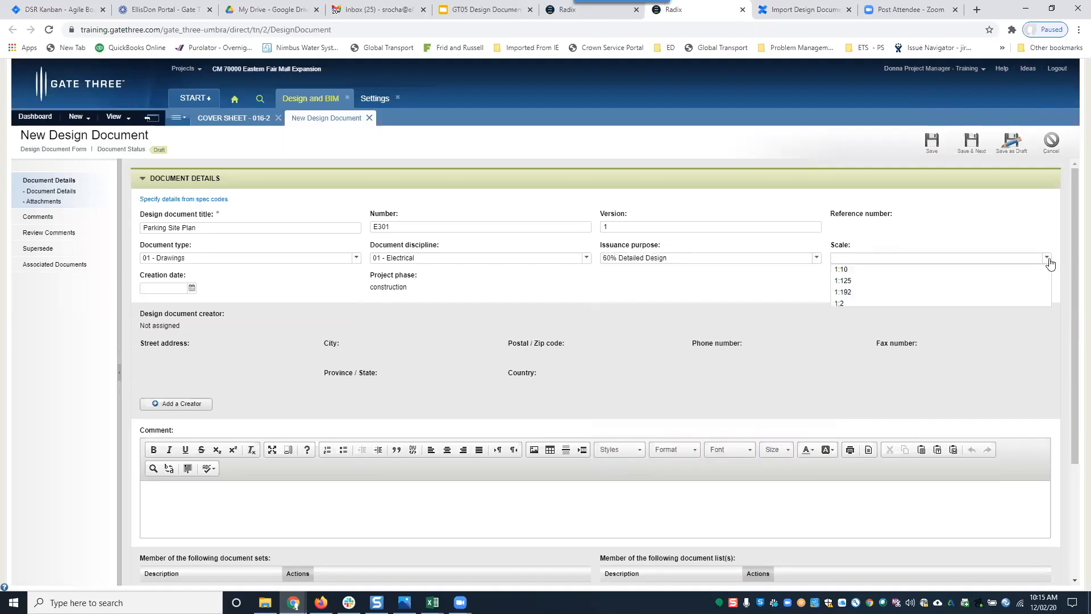
{"action": "left_click", "coordinate": [1009, 270]}
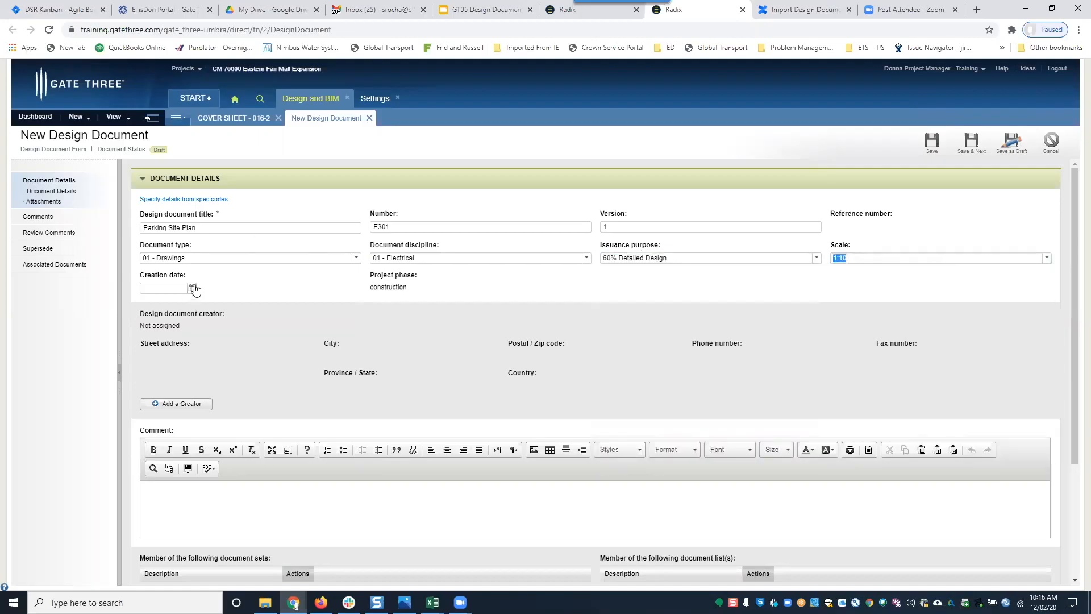
{"action": "left_click", "coordinate": [192, 289]}
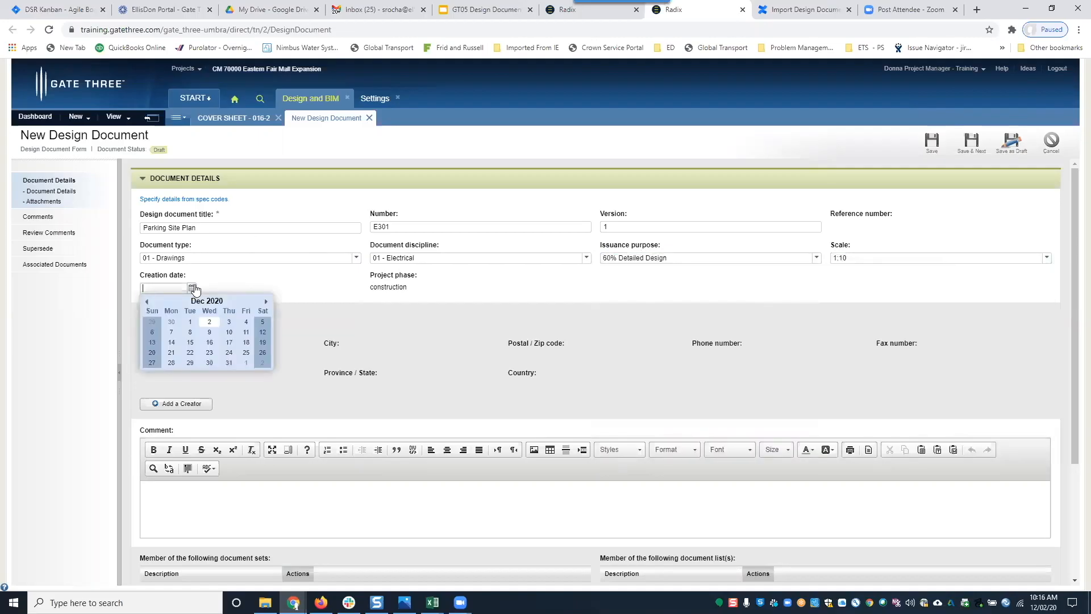
{"action": "left_click", "coordinate": [191, 322]}
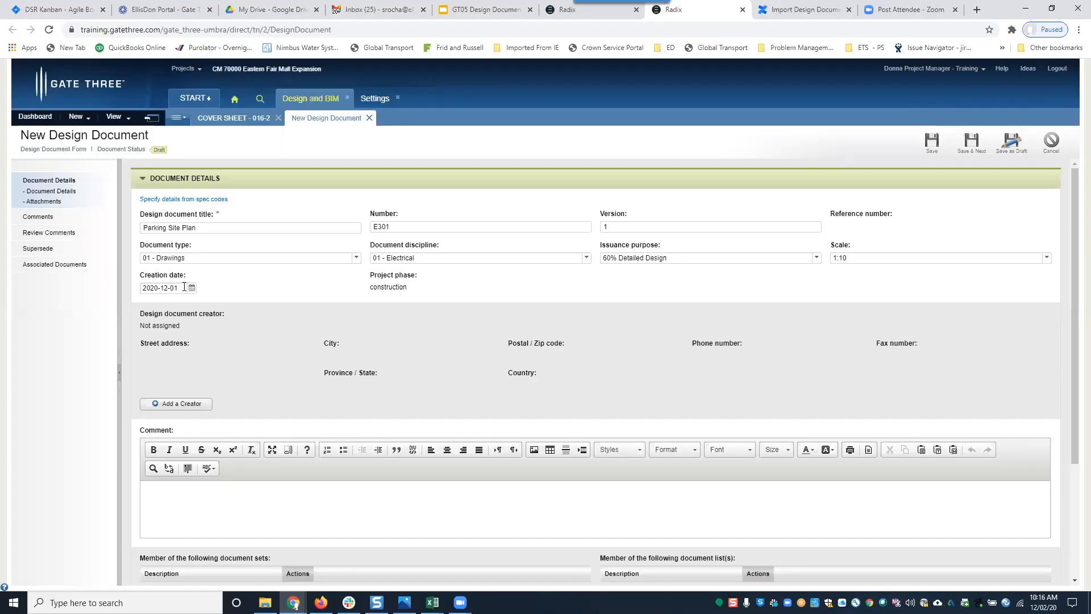
- Find companies containing "king" and assign King Consulting Limited as the design document creator
{"action": "left_click", "coordinate": [175, 404]}
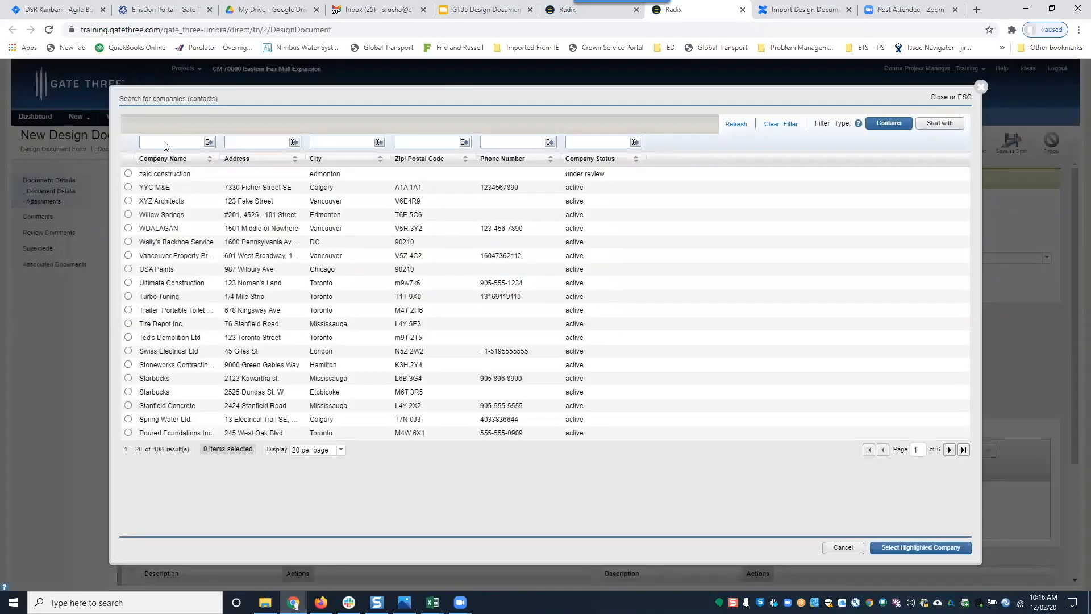
{"action": "type", "text": "king"}
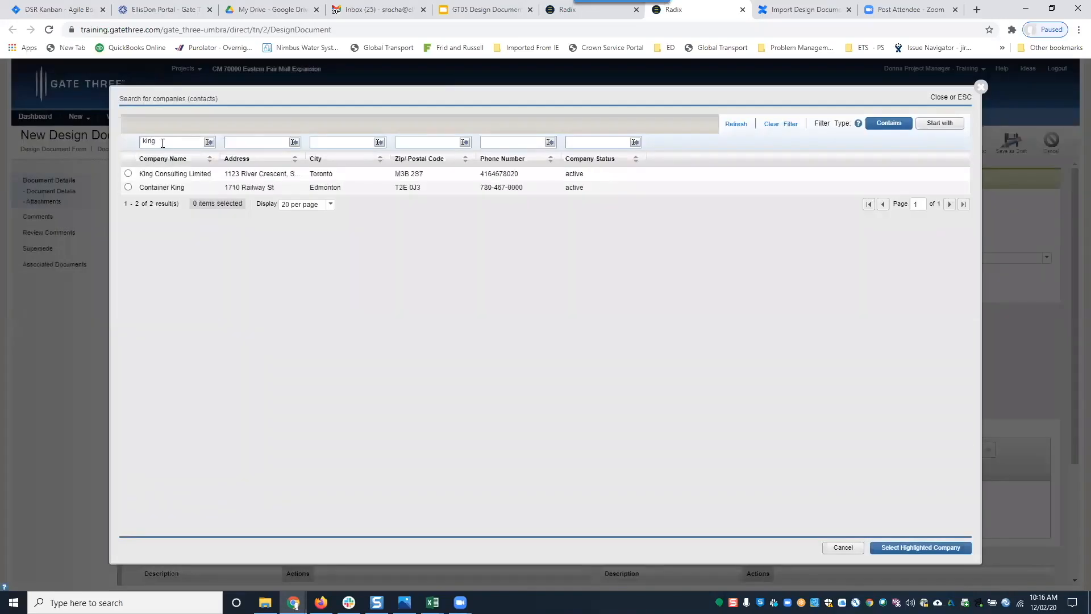
{"action": "left_click", "coordinate": [128, 173]}
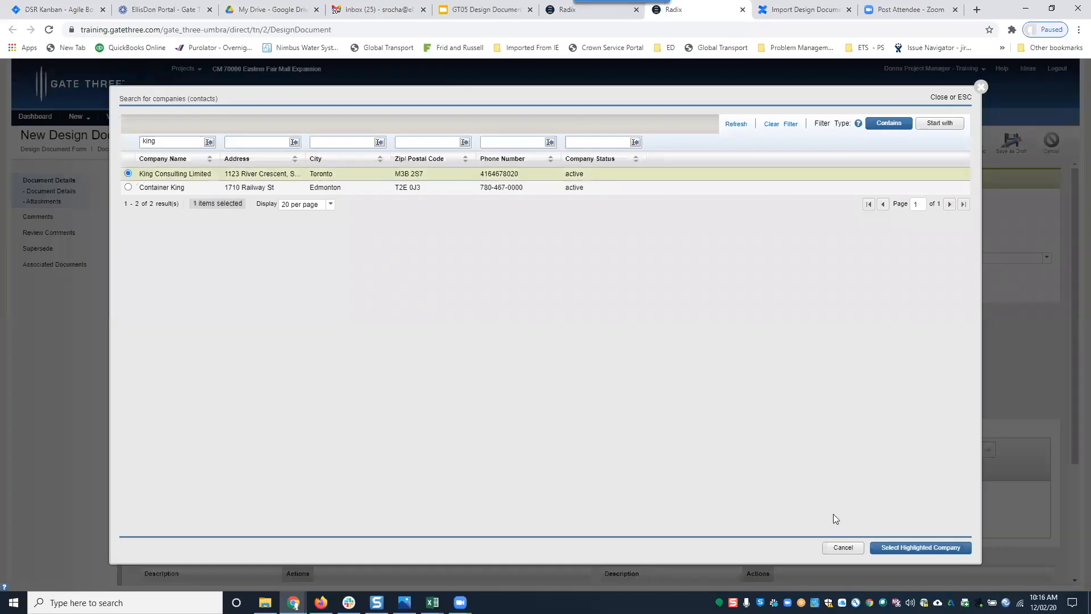
{"action": "key", "text": "Return"}
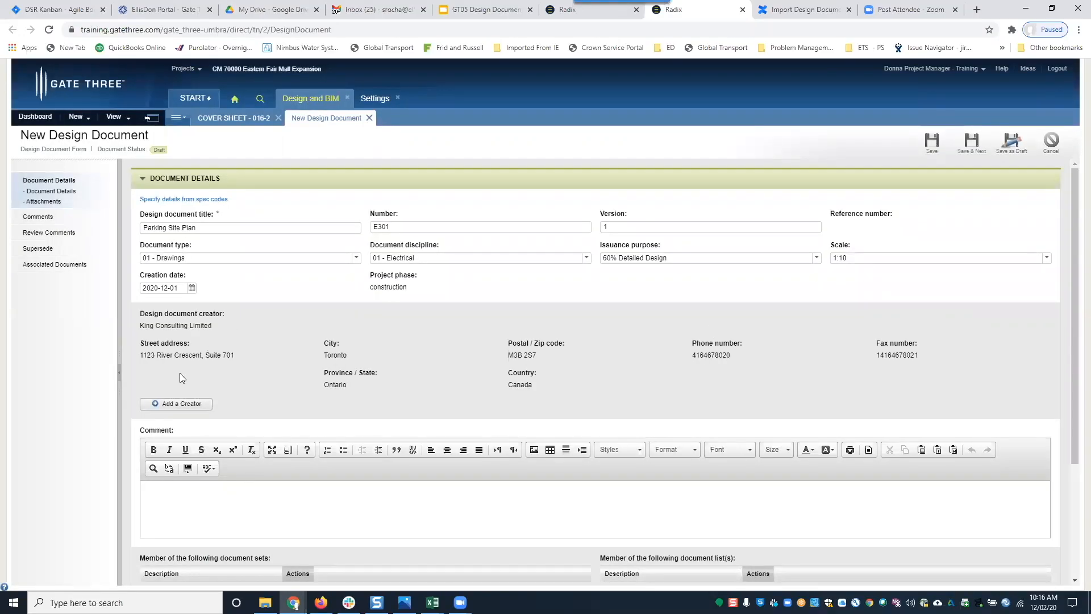
- Look at the creator company list and the available document sets, leaving both without selecting anything
{"action": "left_click", "coordinate": [187, 405]}
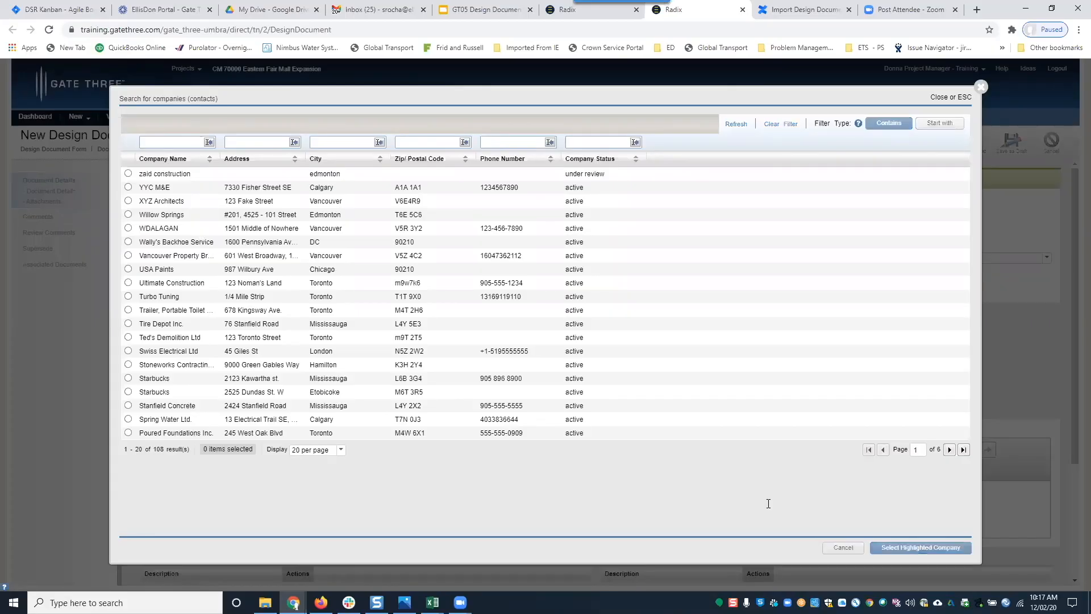
{"action": "key", "text": "Escape"}
{"action": "scroll", "coordinate": [257, 474], "scroll_direction": "down", "scroll_amount": 1}
{"action": "scroll", "coordinate": [235, 408], "scroll_direction": "down", "scroll_amount": 1}
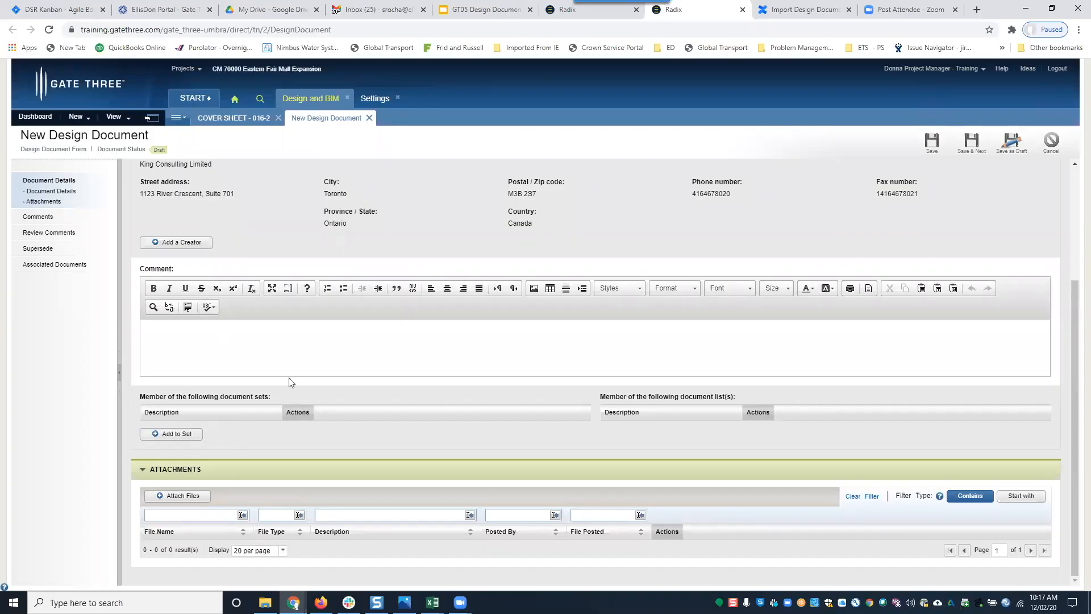
{"action": "left_click", "coordinate": [186, 436]}
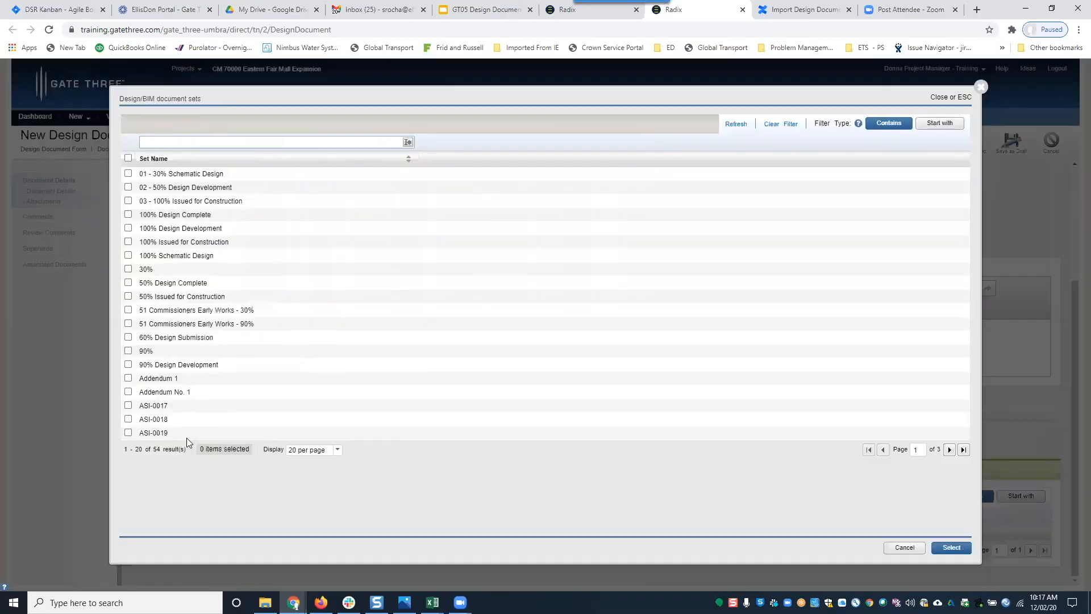
{"action": "left_click", "coordinate": [982, 91]}
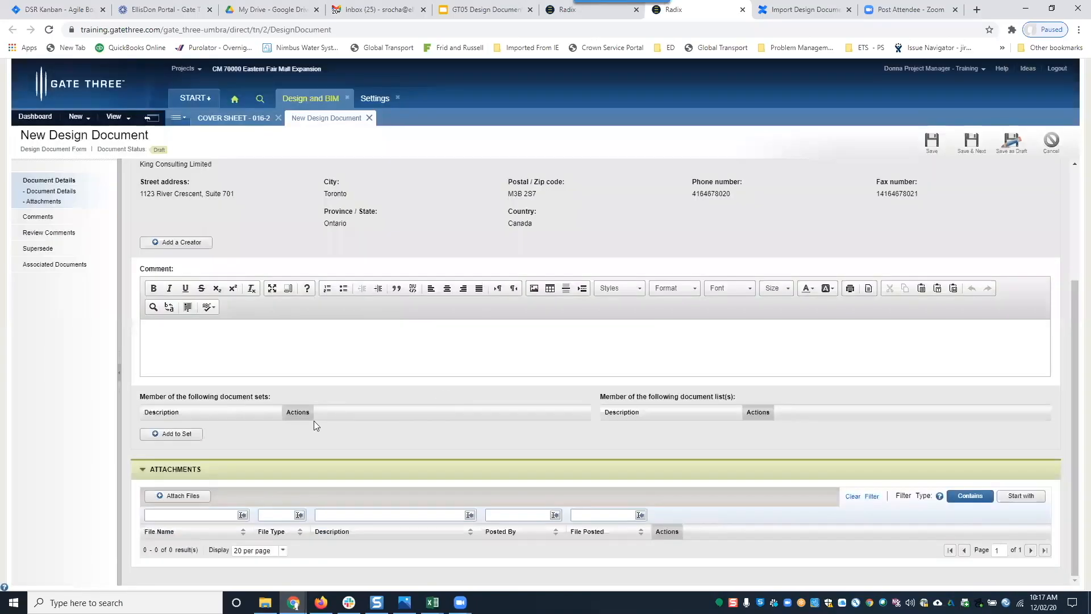
- Attach the E902 PDF from the GT05 - Design Documents folder to the design document
{"action": "left_click", "coordinate": [191, 500]}
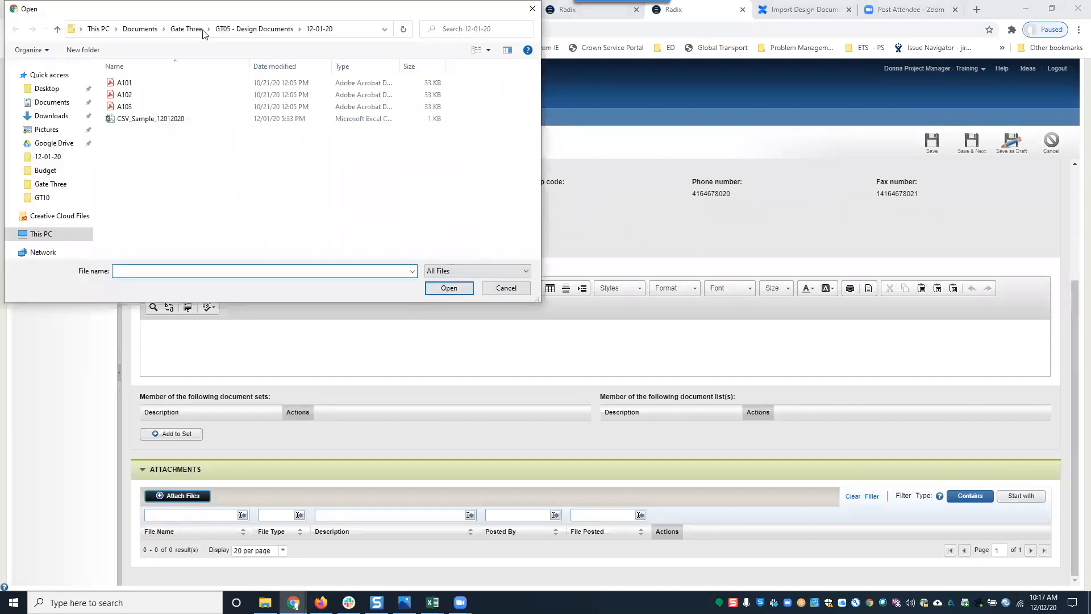
{"action": "left_click", "coordinate": [202, 34]}
{"action": "double_click", "coordinate": [189, 247]}
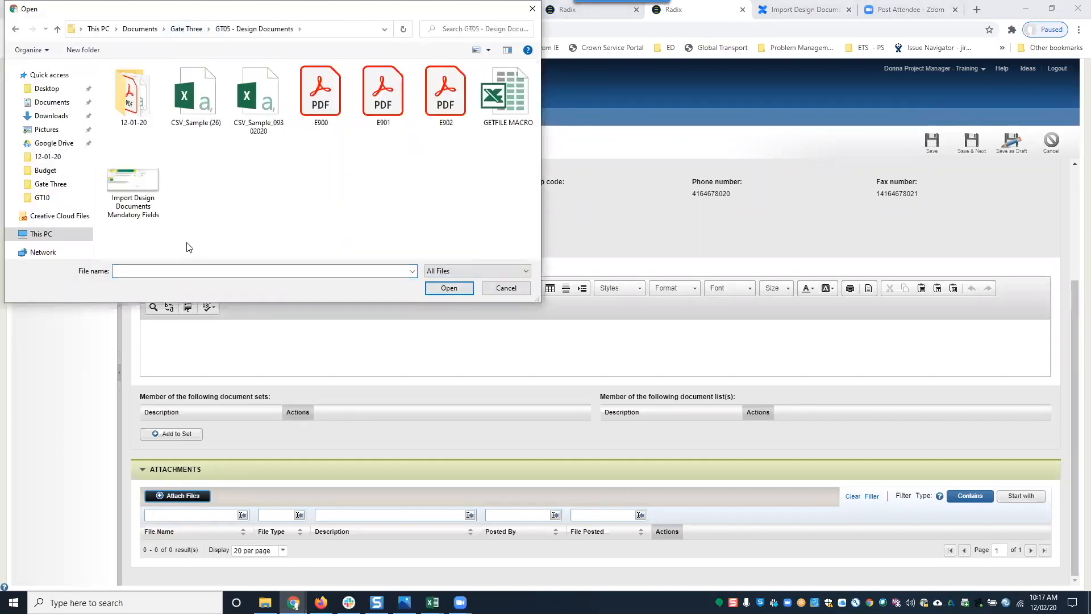
{"action": "double_click", "coordinate": [445, 96]}
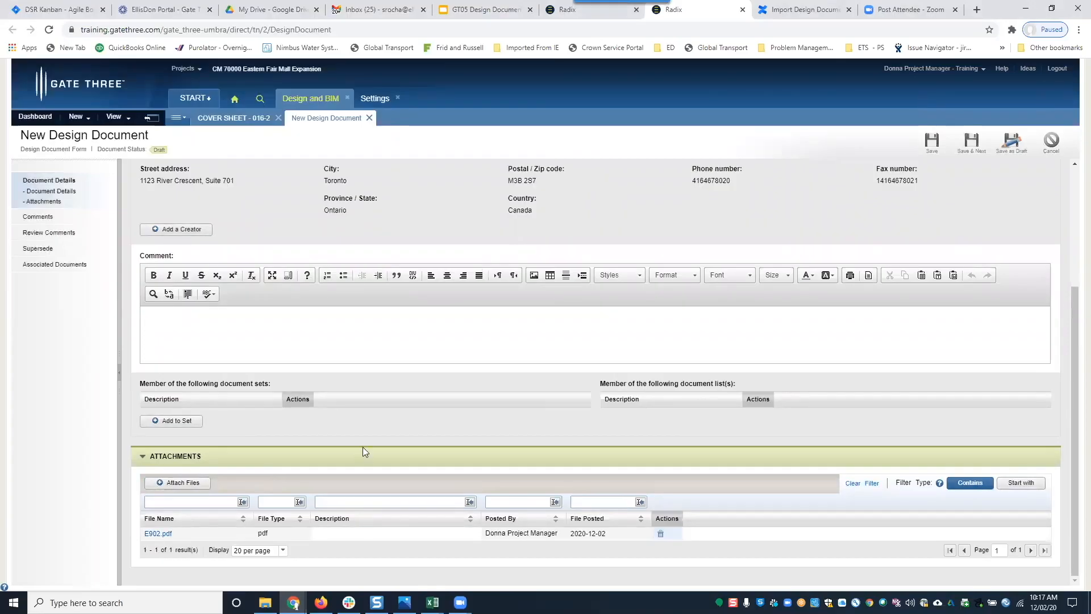
- Check the completed form, save the Parking Site Plan document and continue with another new design document
{"action": "scroll", "coordinate": [373, 400], "scroll_direction": "up", "scroll_amount": 3}
{"action": "scroll", "coordinate": [374, 402], "scroll_direction": "up", "scroll_amount": 1}
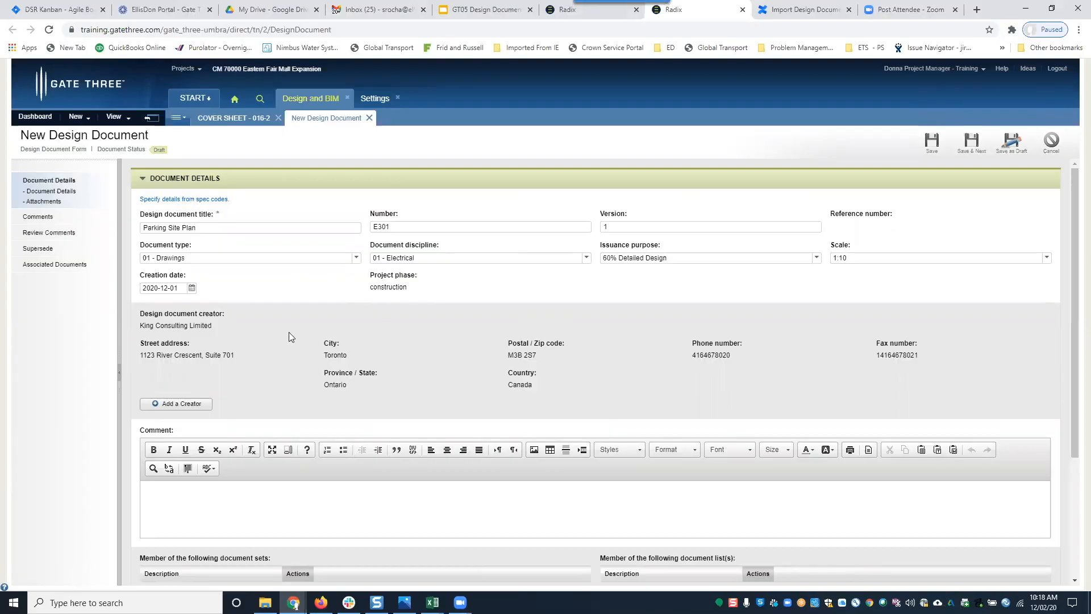
{"action": "scroll", "coordinate": [289, 331], "scroll_direction": "down", "scroll_amount": 1}
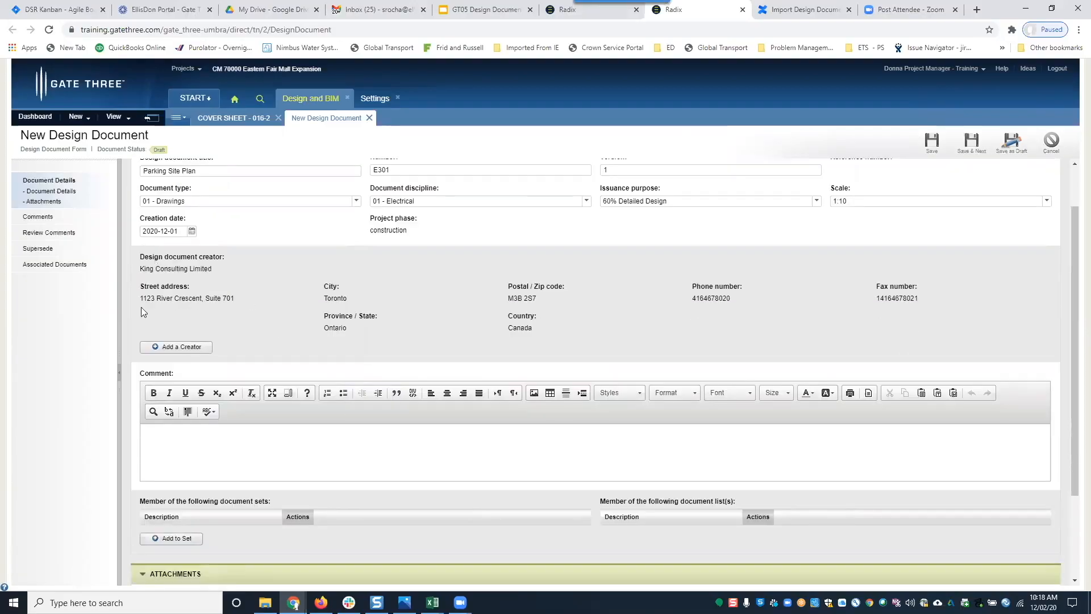
{"action": "scroll", "coordinate": [279, 363], "scroll_direction": "down", "scroll_amount": 2}
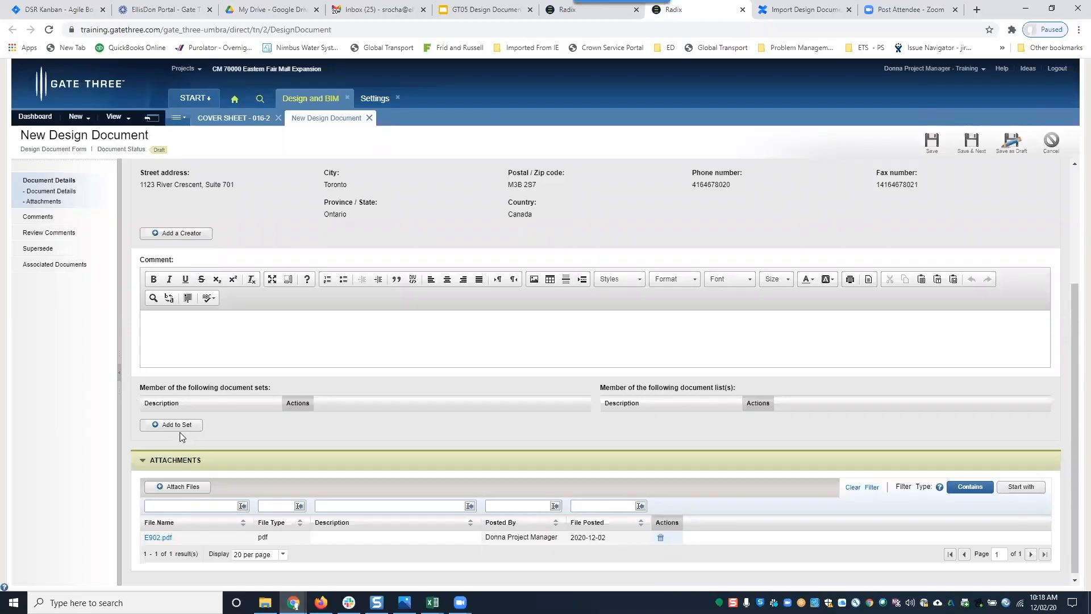
{"action": "scroll", "coordinate": [180, 432], "scroll_direction": "down", "scroll_amount": 1}
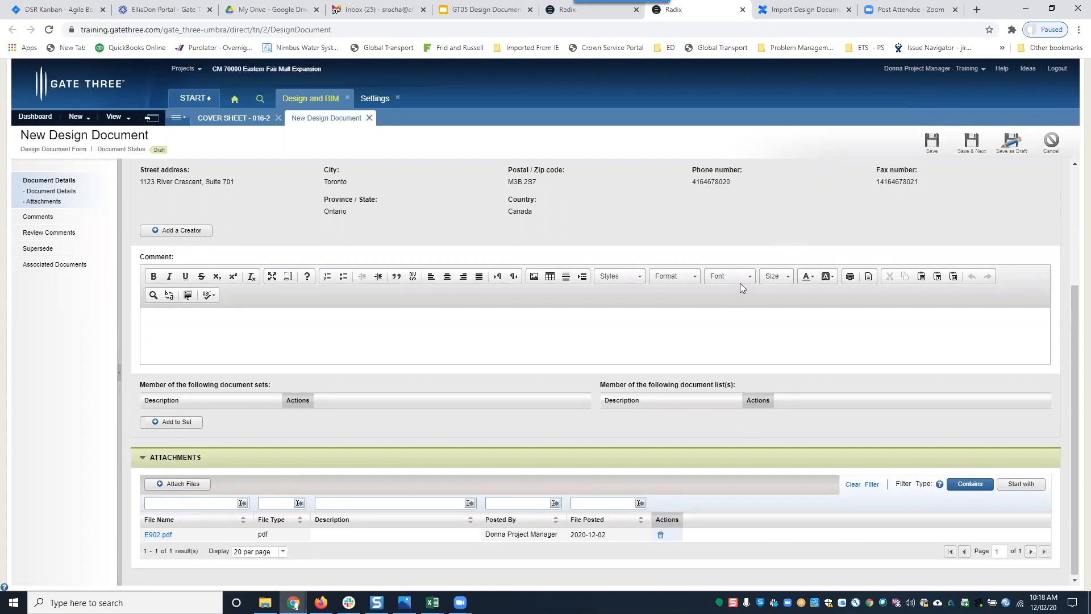
{"action": "scroll", "coordinate": [740, 283], "scroll_direction": "up", "scroll_amount": 3}
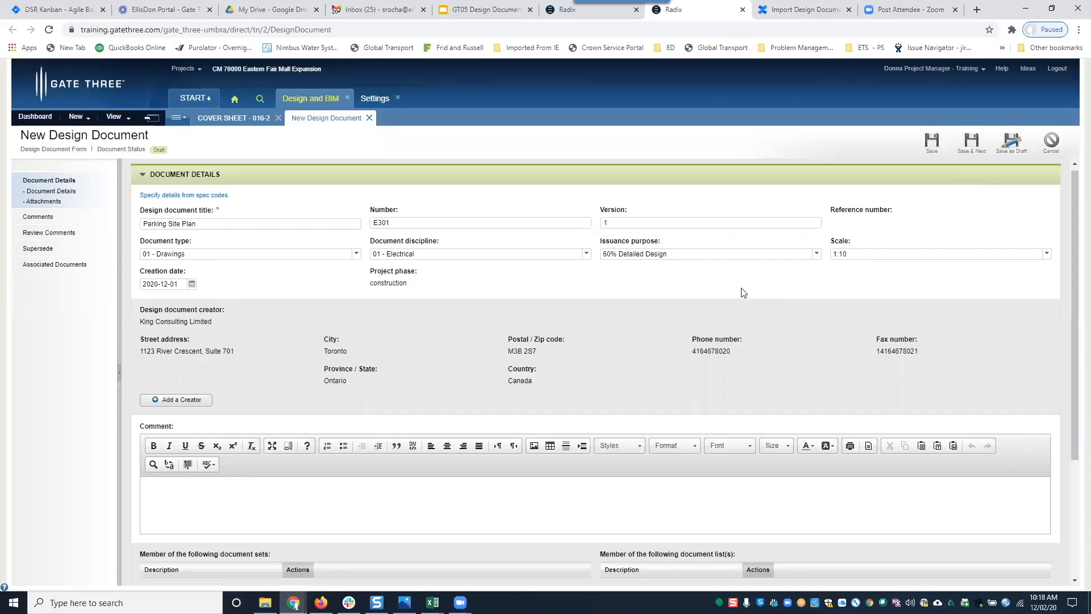
{"action": "left_click", "coordinate": [969, 146]}
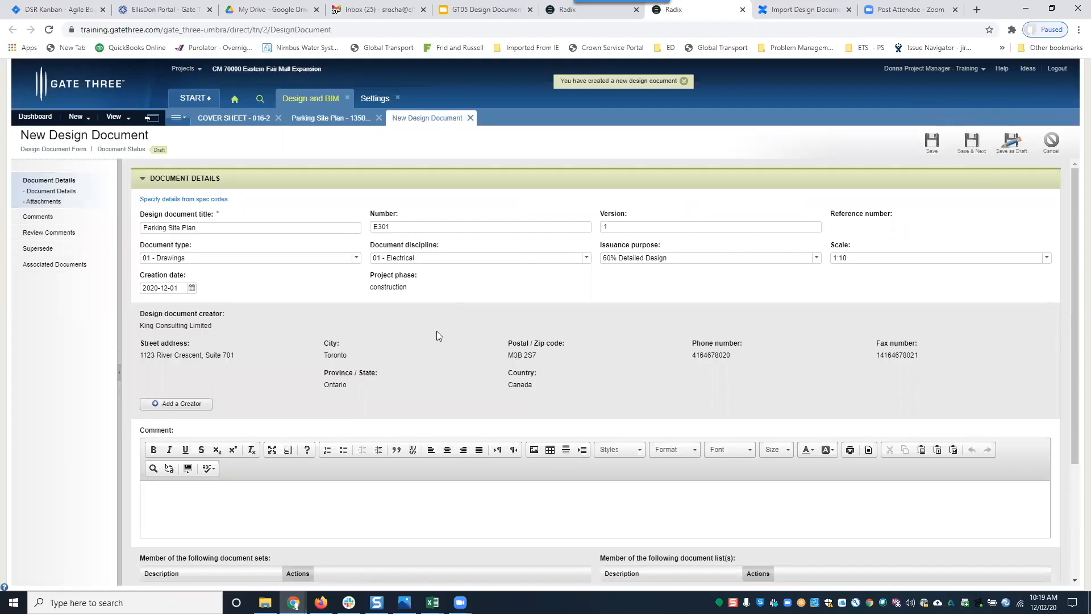
- Apply the Electrical spec code 26 00 00 to the new form, with number E302 and issuance purpose 30% Schematic Design
{"action": "left_click", "coordinate": [283, 225]}
{"action": "left_click", "coordinate": [202, 199]}
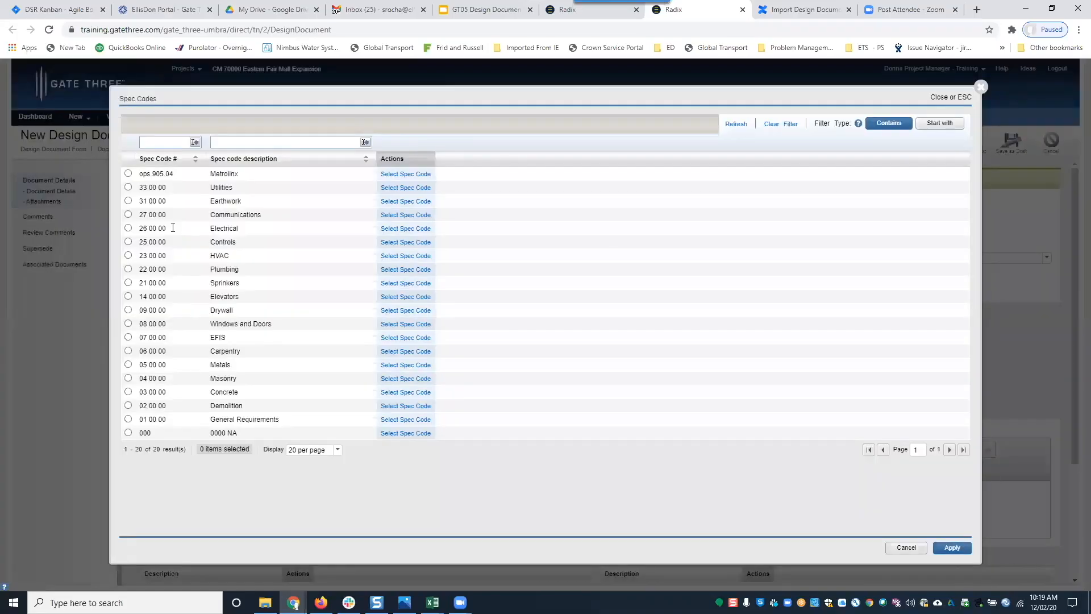
{"action": "left_click", "coordinate": [128, 228]}
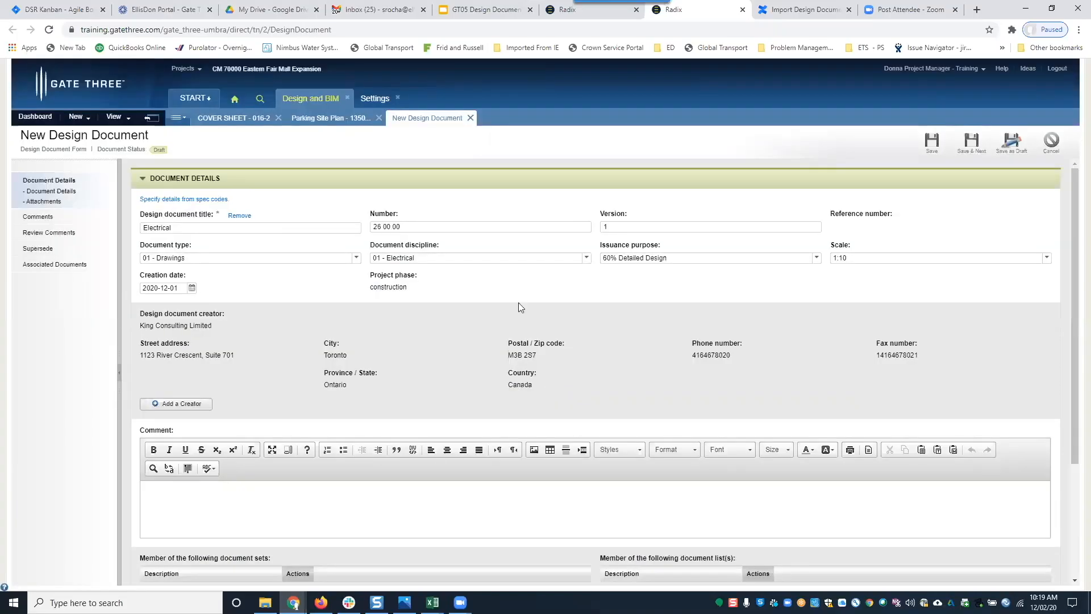
{"action": "left_click_drag", "start_coordinate": [407, 226], "coordinate": [300, 225]}
{"action": "type", "text": "E302"}
{"action": "left_click", "coordinate": [807, 258]}
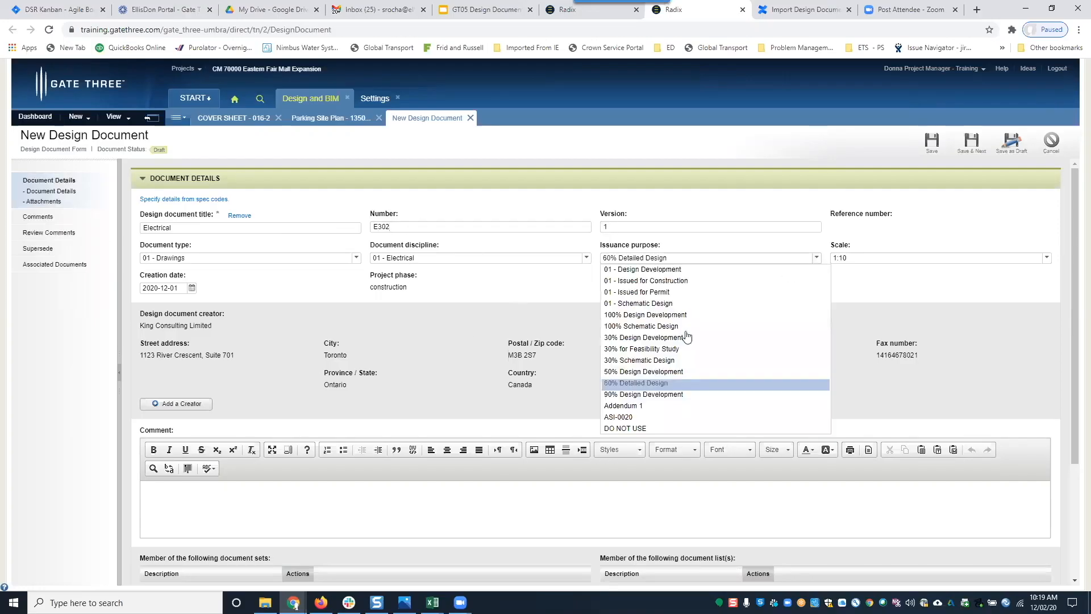
{"action": "left_click", "coordinate": [679, 360]}
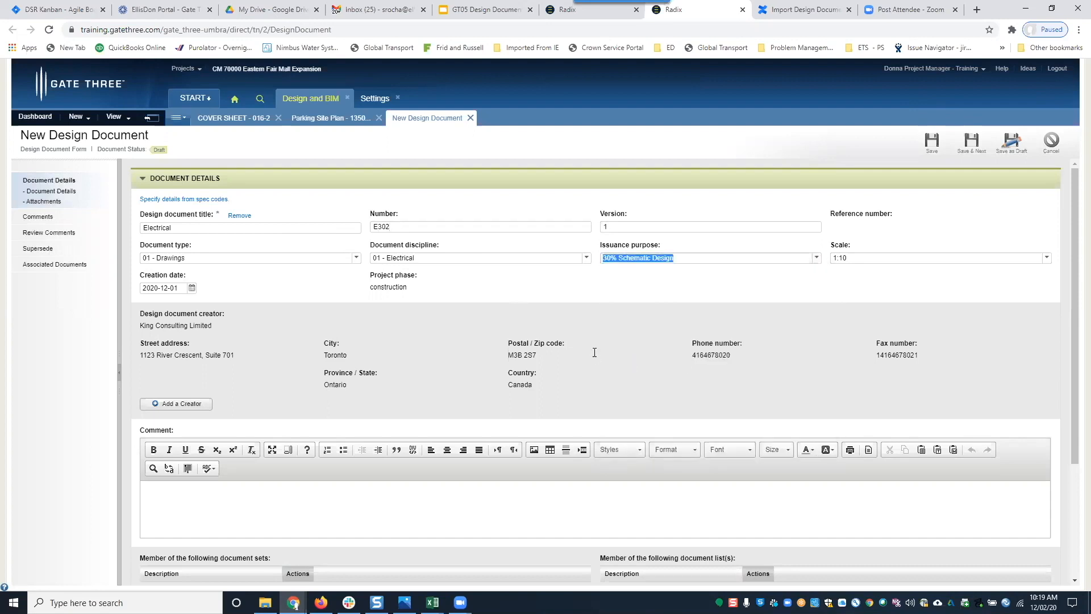
- Cancel the second design document and discard its unsaved data
{"action": "scroll", "coordinate": [594, 352], "scroll_direction": "down", "scroll_amount": 3}
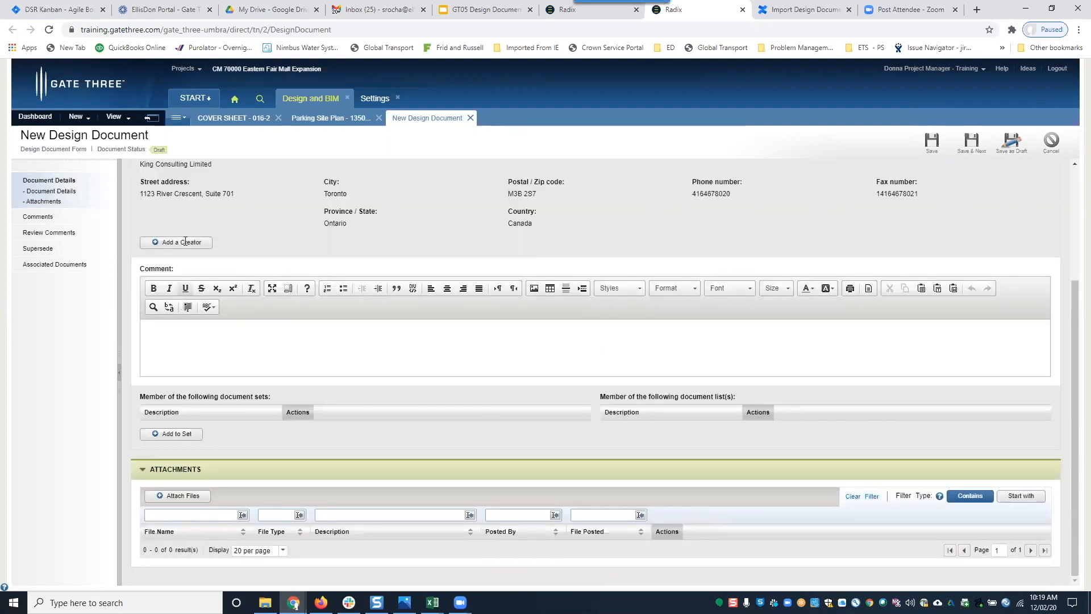
{"action": "scroll", "coordinate": [301, 443], "scroll_direction": "up", "scroll_amount": 3}
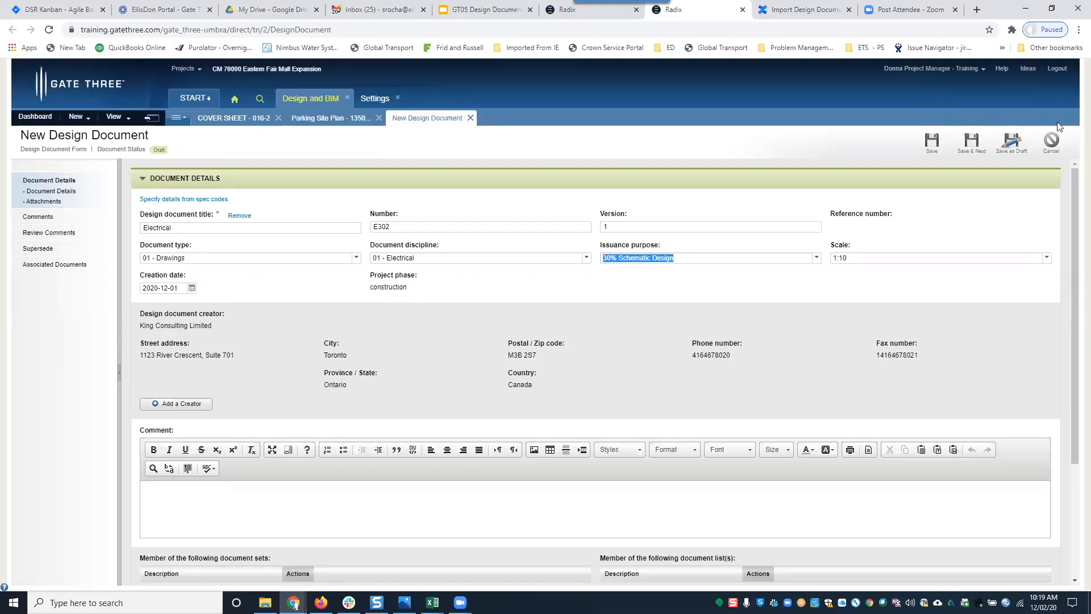
{"action": "left_click", "coordinate": [1048, 151]}
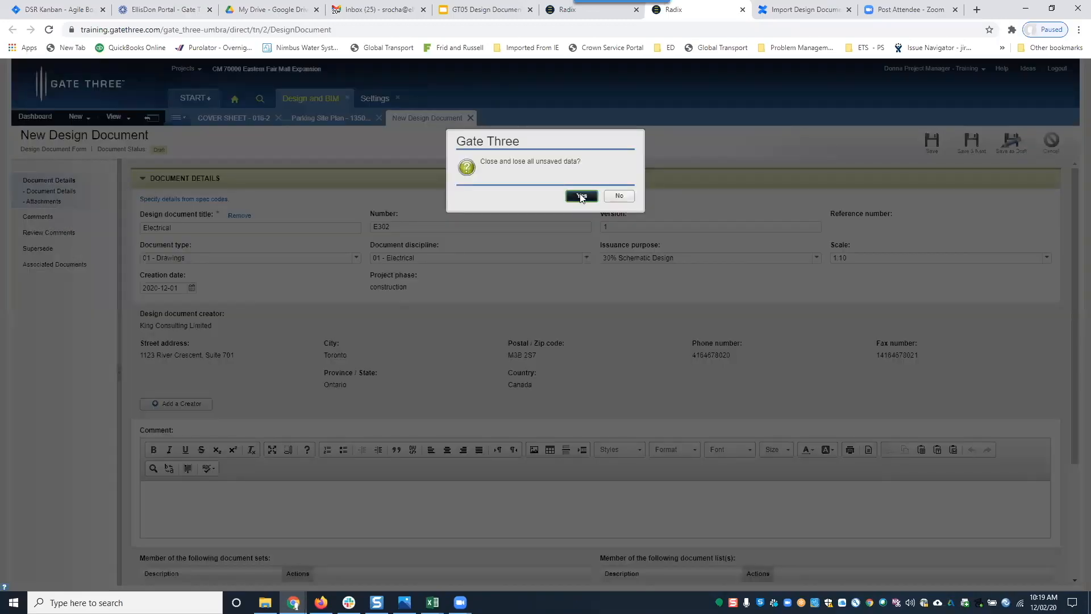
{"action": "left_click", "coordinate": [581, 196]}
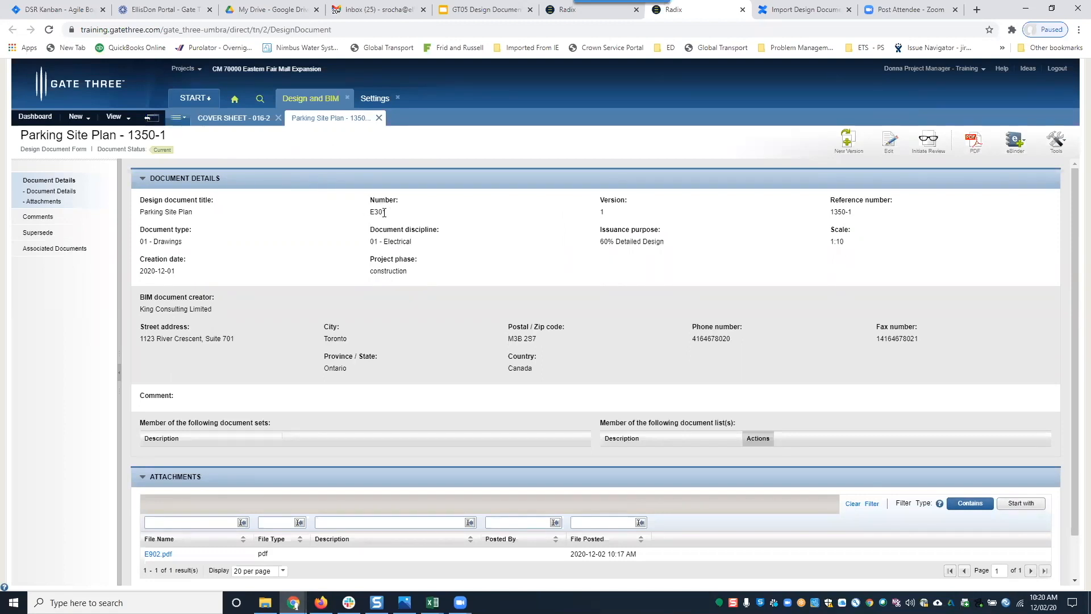
- Return to the design document list and filter the document numbers by e301
{"action": "left_click", "coordinate": [151, 120]}
{"action": "type", "text": "e301"}
{"action": "key", "text": "Return"}
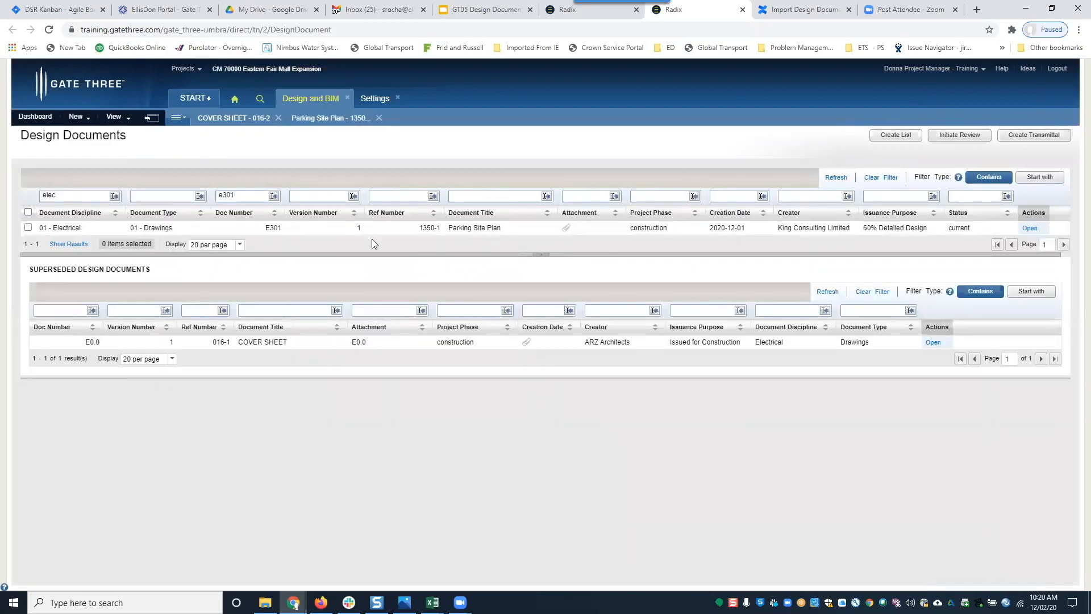
- Start a design document import, download the sample import template and open it in Excel
{"action": "left_click", "coordinate": [86, 120]}
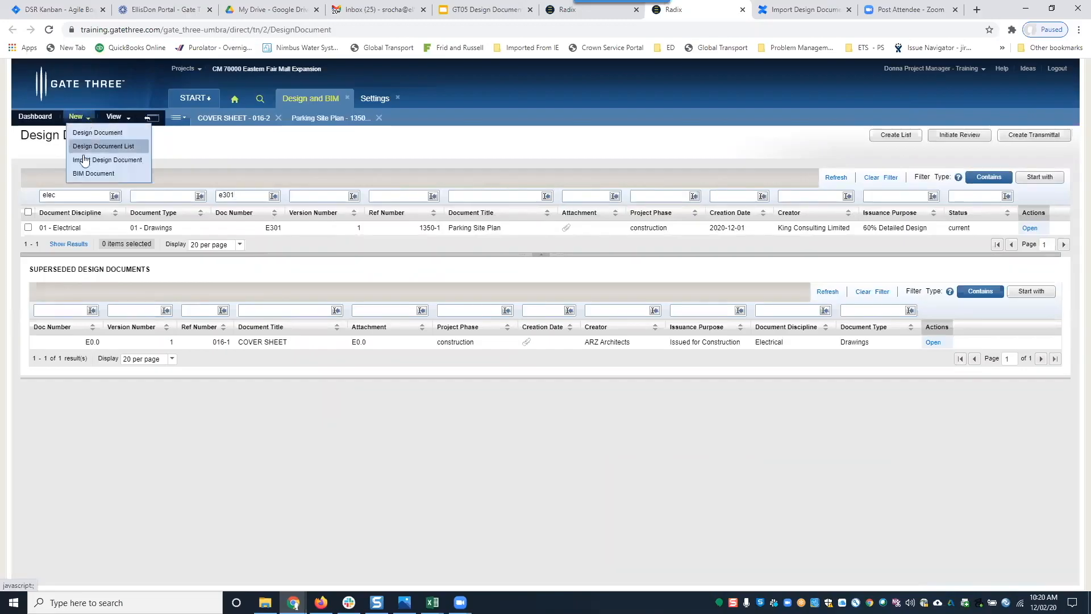
{"action": "left_click", "coordinate": [103, 160]}
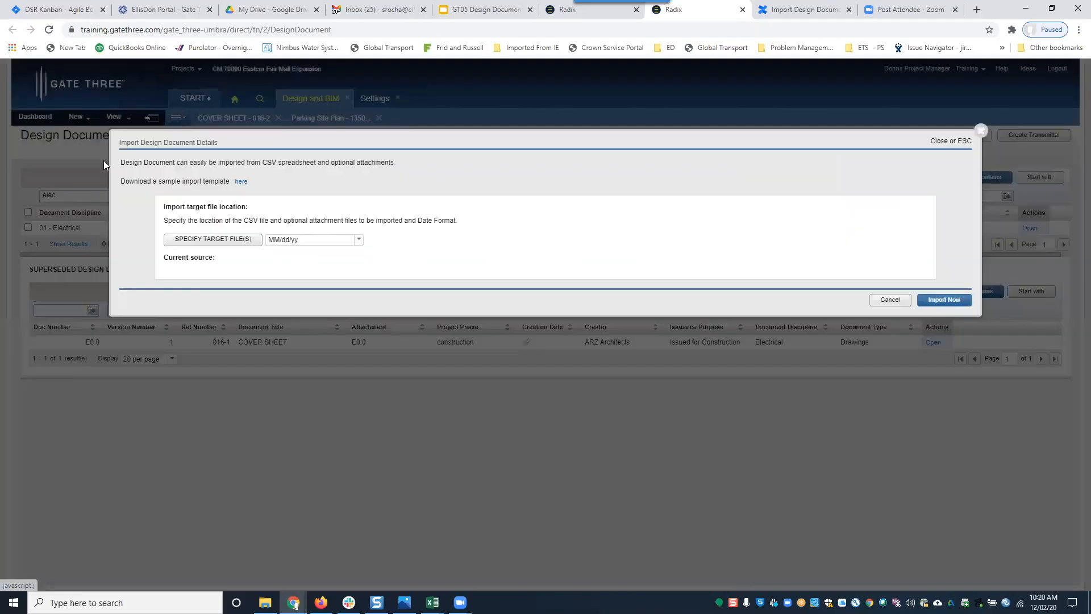
{"action": "left_click", "coordinate": [241, 181]}
{"action": "left_click", "coordinate": [74, 576]}
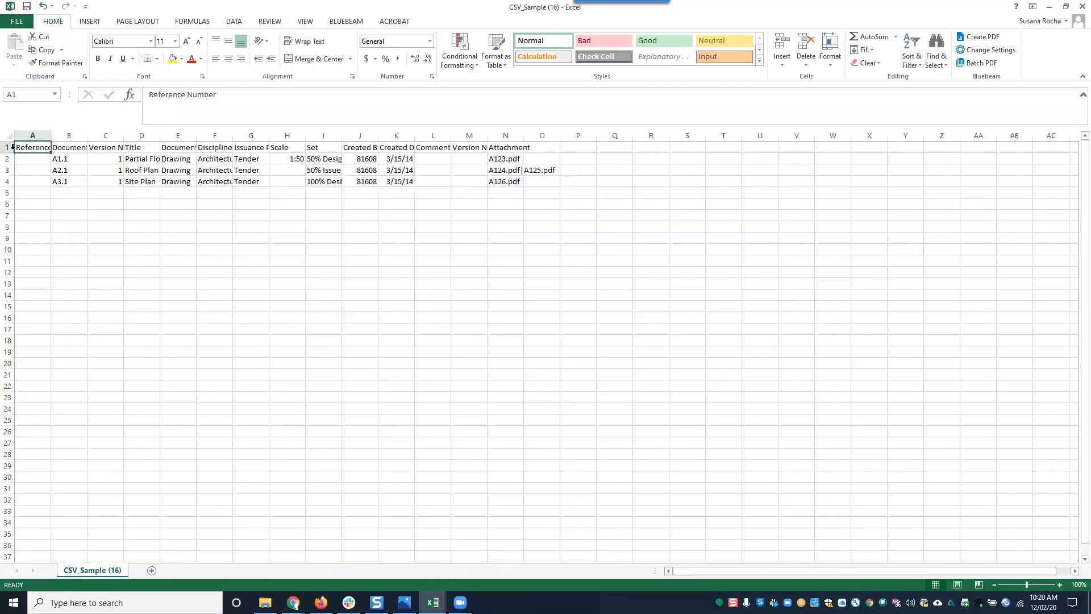
- Fit the sample spreadsheet's columns to their contents and examine the document number, title and document type entries
{"action": "left_click", "coordinate": [685, 135], "text": "shift"}
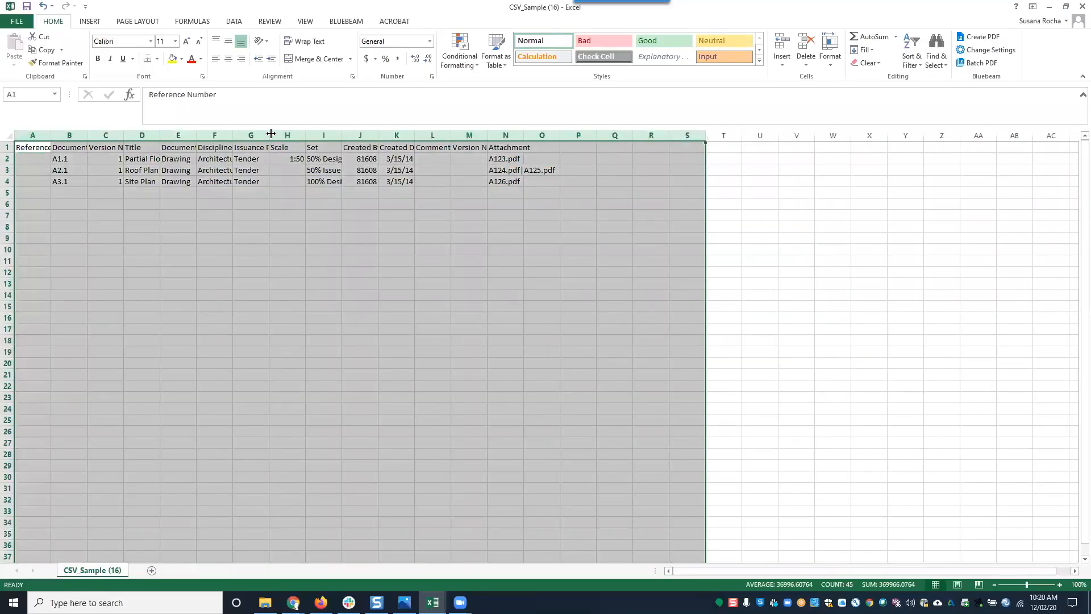
{"action": "double_click", "coordinate": [271, 134]}
{"action": "left_click", "coordinate": [263, 260]}
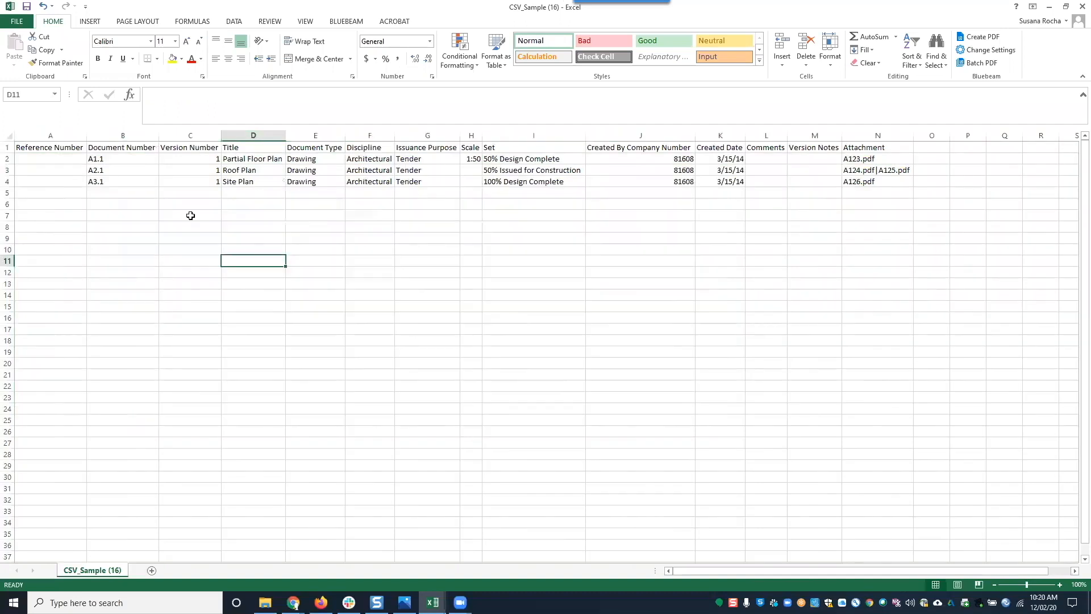
{"action": "left_click_drag", "start_coordinate": [114, 158], "coordinate": [110, 183]}
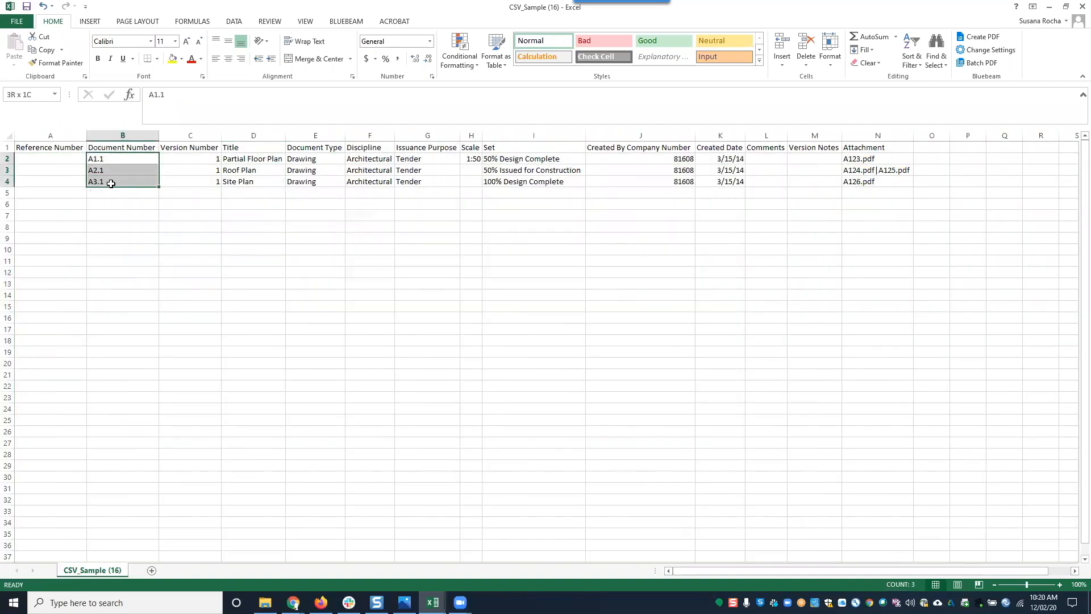
{"action": "left_click_drag", "start_coordinate": [236, 155], "coordinate": [235, 178]}
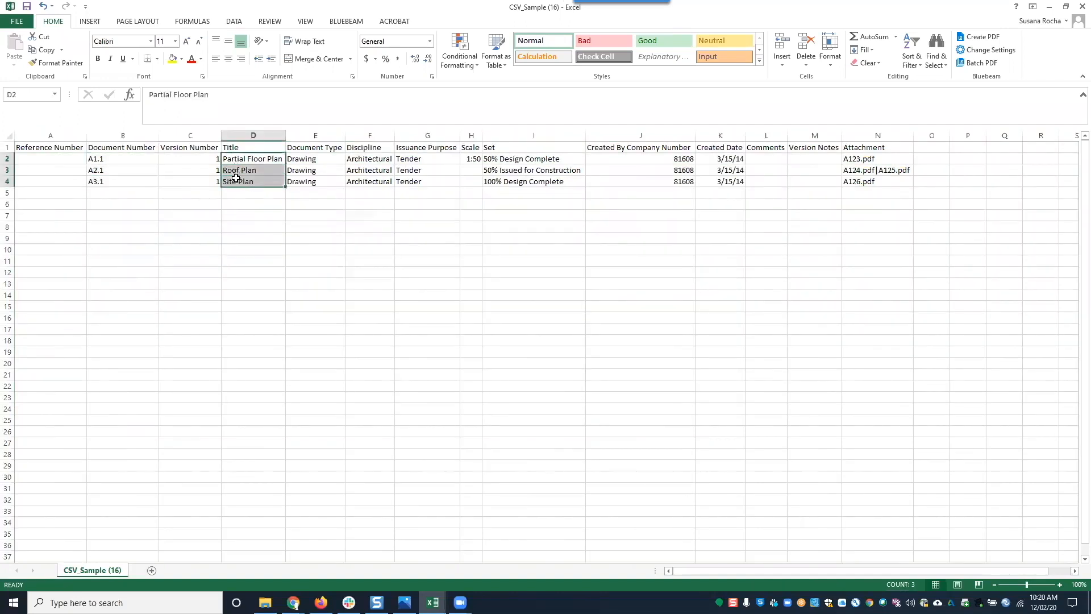
{"action": "left_click_drag", "start_coordinate": [299, 161], "coordinate": [301, 182]}
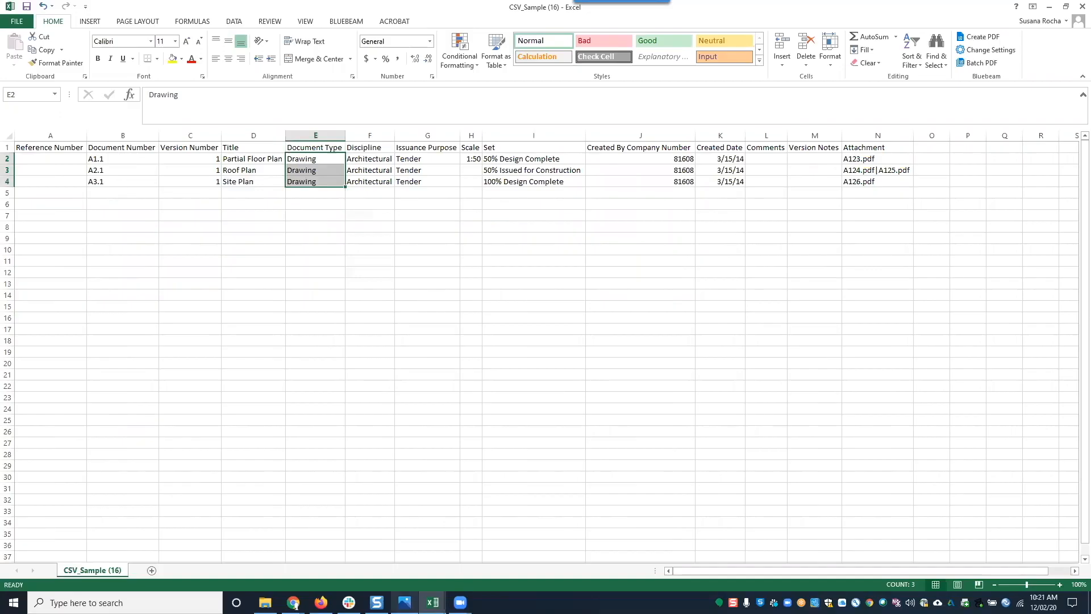
- Check the Import Design Documents Mandatory Fields image for the mandatory and system-validated import fields
{"action": "mouse_move", "coordinate": [405, 602]}
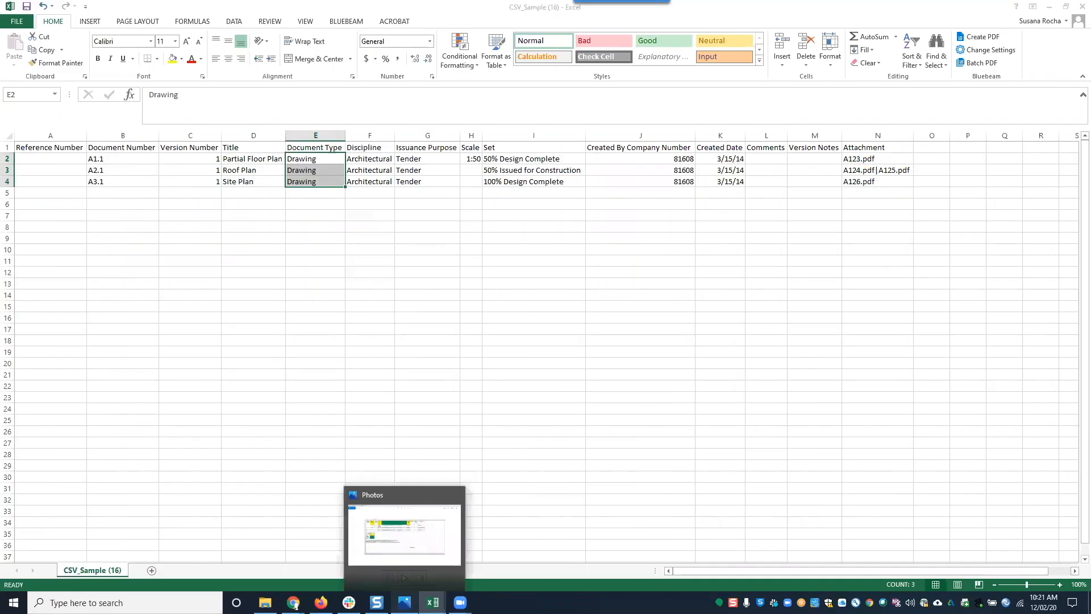
{"action": "left_click", "coordinate": [407, 545]}
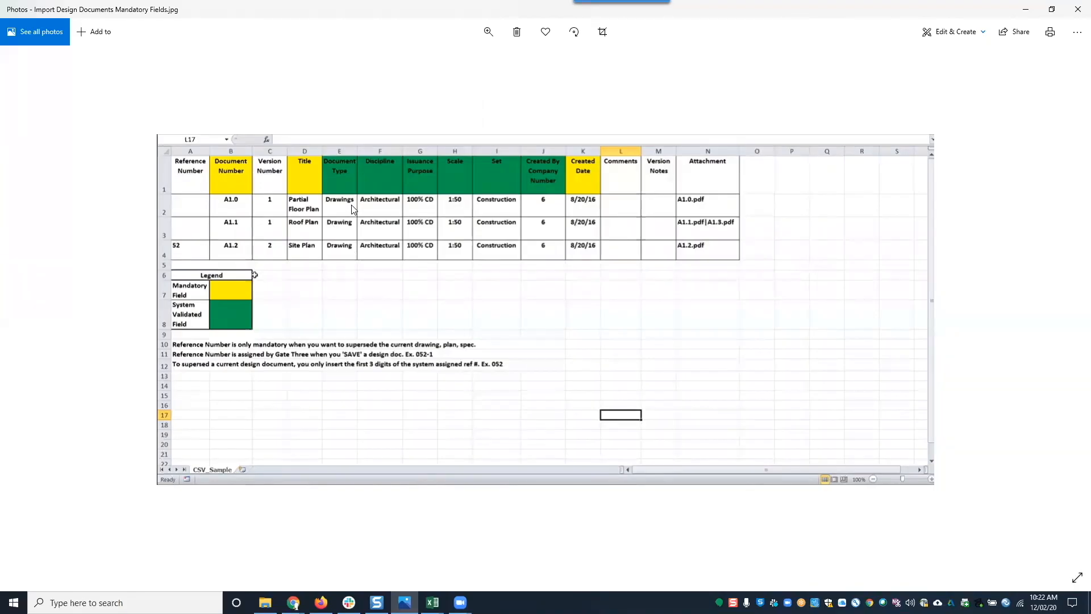
{"action": "left_click", "coordinate": [1026, 10]}
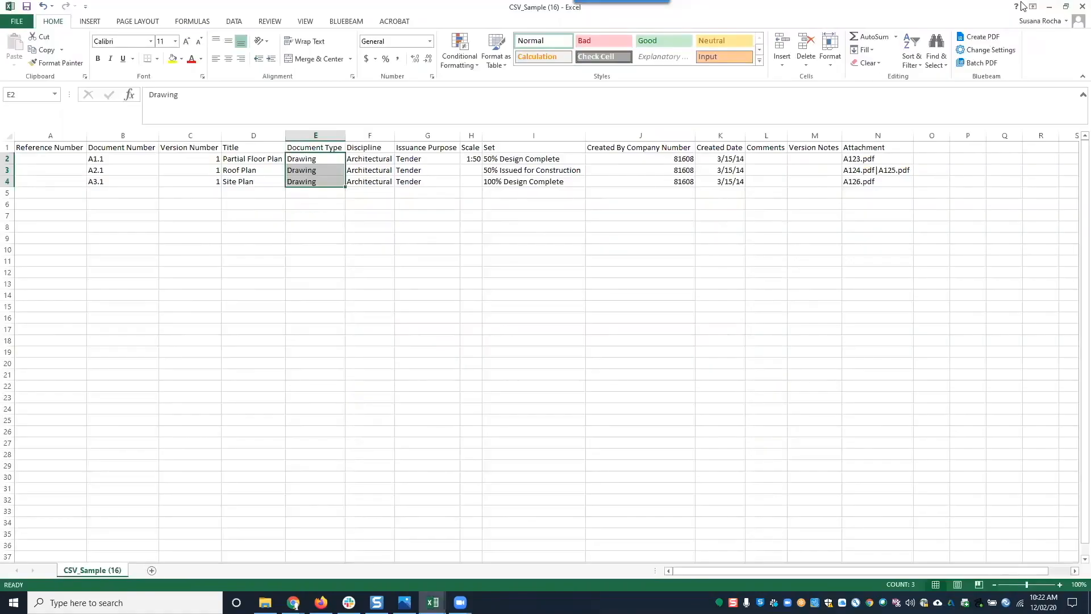
- Close the downloaded sample template and bring up the prepared CSV_Sample_12012020 spreadsheet
{"action": "left_click", "coordinate": [1082, 6]}
{"action": "left_click", "coordinate": [554, 311]}
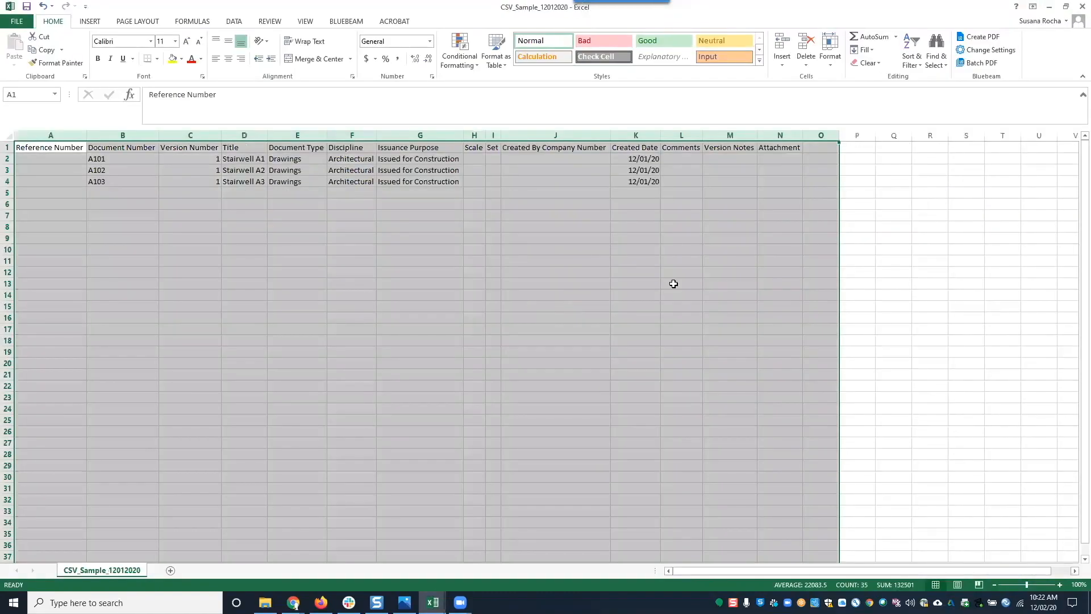
{"action": "left_click", "coordinate": [698, 284]}
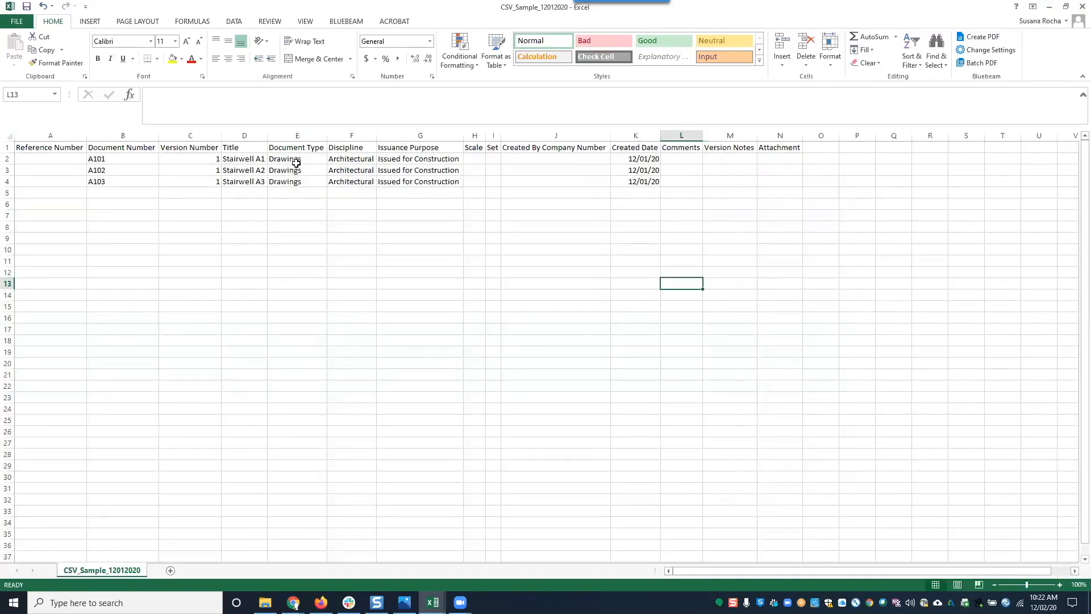
- Go back to Gate Three, leave the import dialog and review the workflow category and document discipline names in the settings
{"action": "left_click", "coordinate": [1047, 8]}
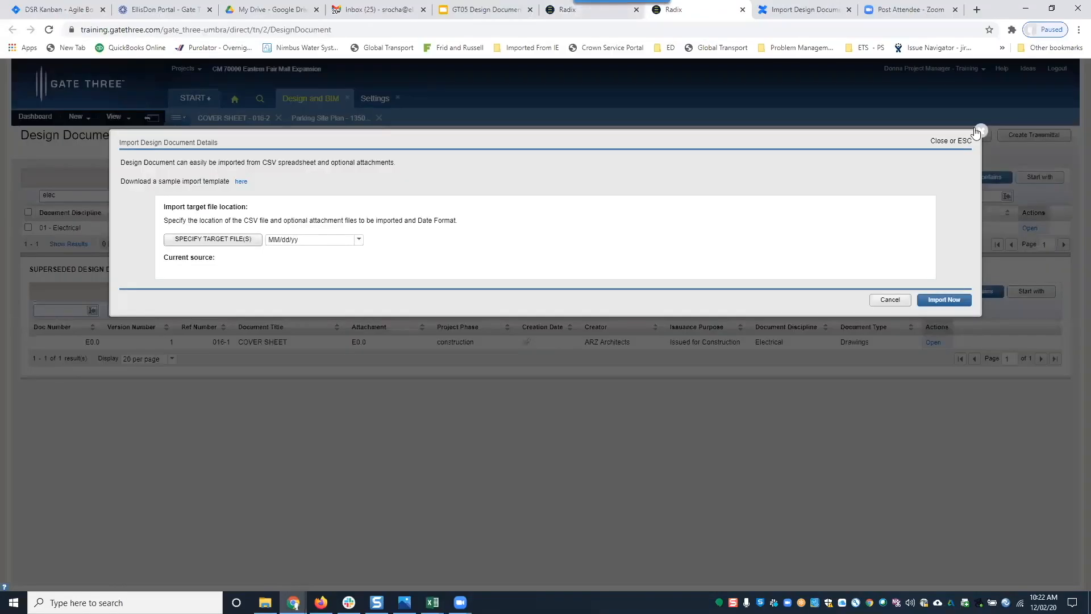
{"action": "left_click", "coordinate": [371, 98]}
{"action": "left_click", "coordinate": [371, 97]}
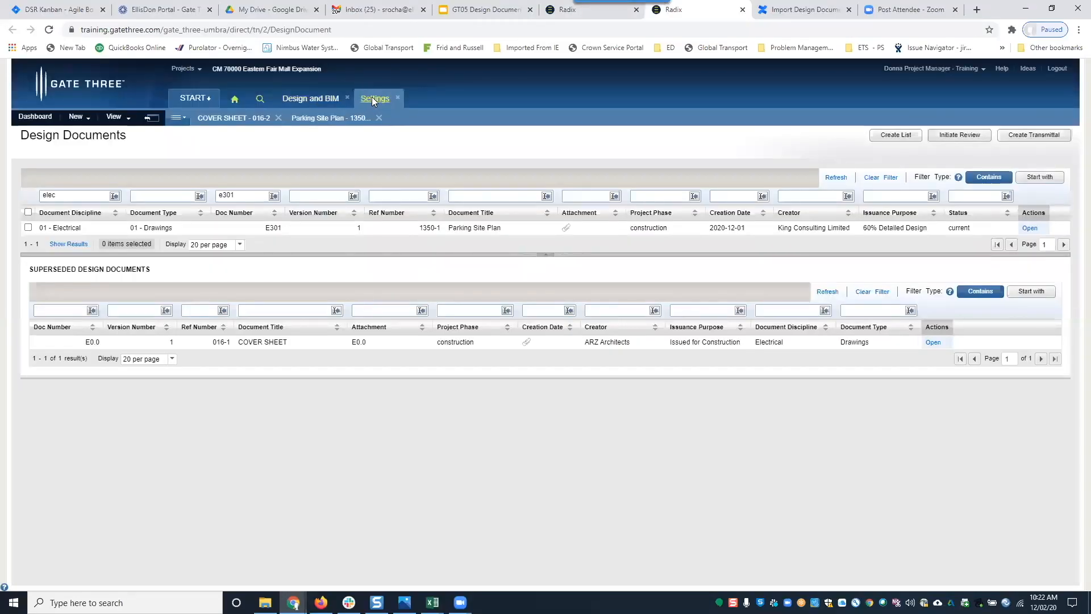
{"action": "scroll", "coordinate": [223, 223], "scroll_direction": "up", "scroll_amount": 2}
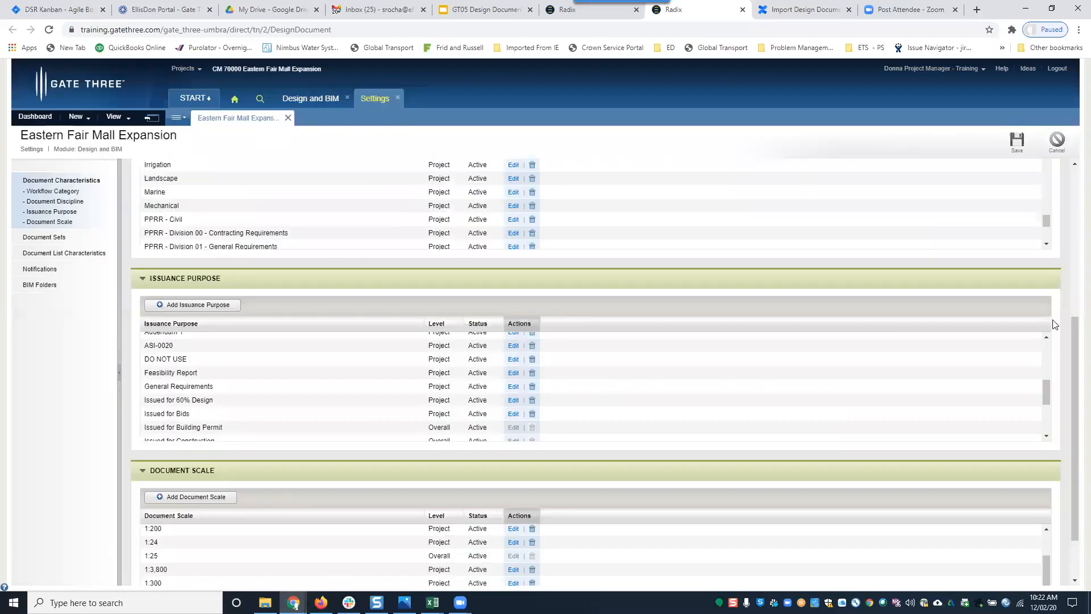
{"action": "scroll", "coordinate": [239, 335], "scroll_direction": "up", "scroll_amount": 5}
{"action": "scroll", "coordinate": [174, 266], "scroll_direction": "up", "scroll_amount": 2}
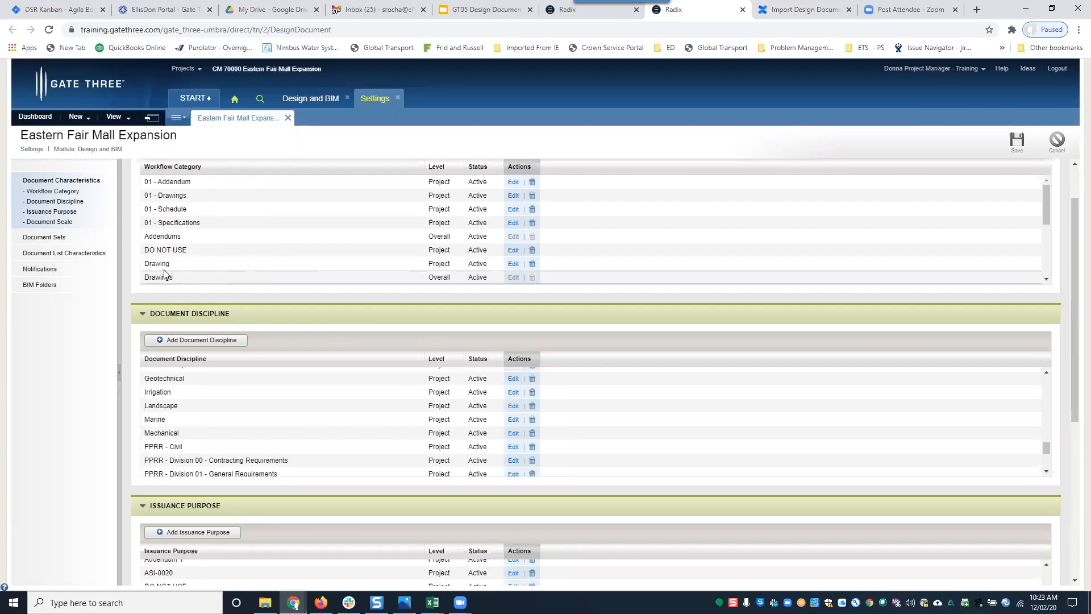
{"action": "scroll", "coordinate": [327, 419], "scroll_direction": "up", "scroll_amount": 10}
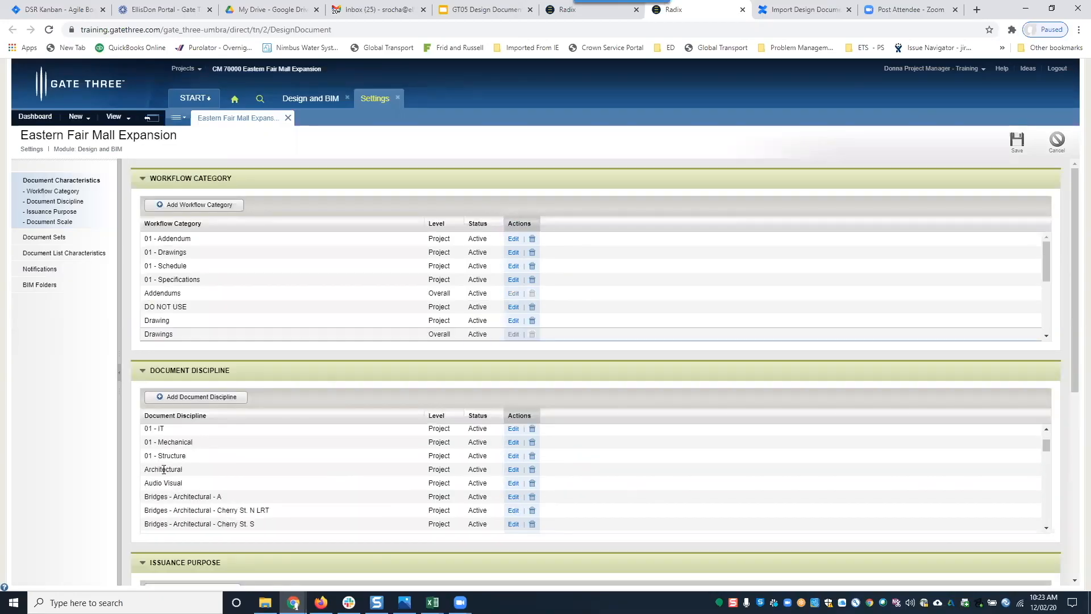
- Compare the CSV_Sample_12012020 columns with the mandatory fields image, starting with Document Number
{"action": "mouse_move", "coordinate": [432, 602]}
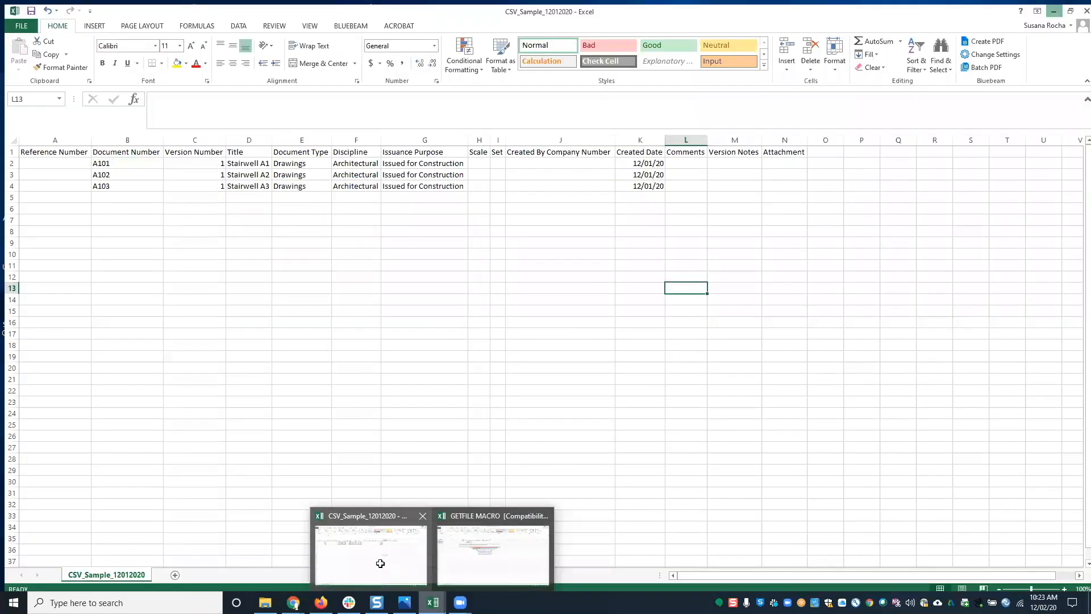
{"action": "left_click", "coordinate": [379, 566]}
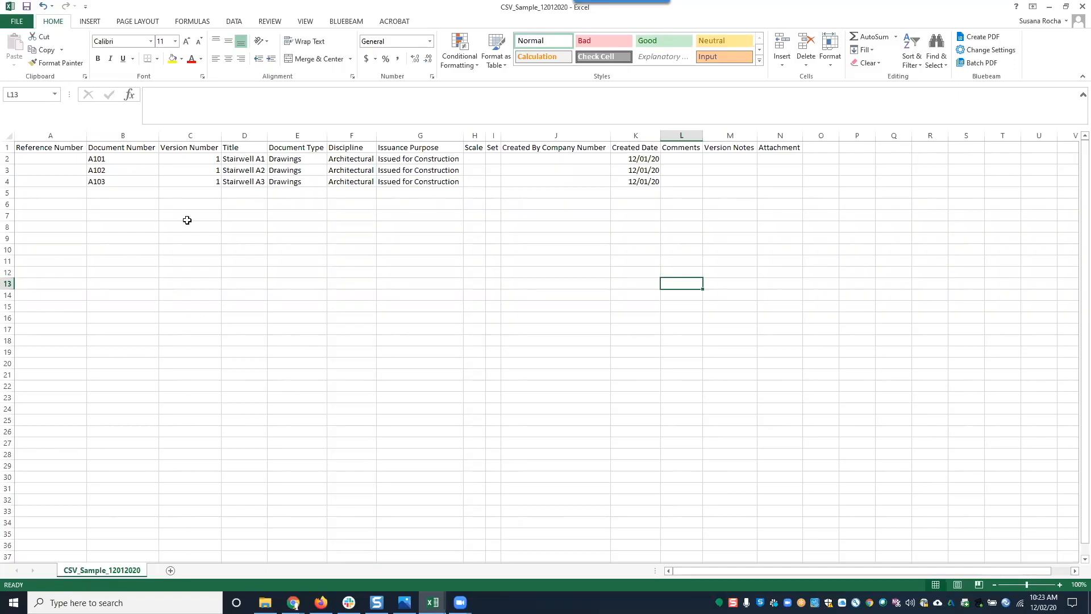
{"action": "left_click", "coordinate": [122, 149]}
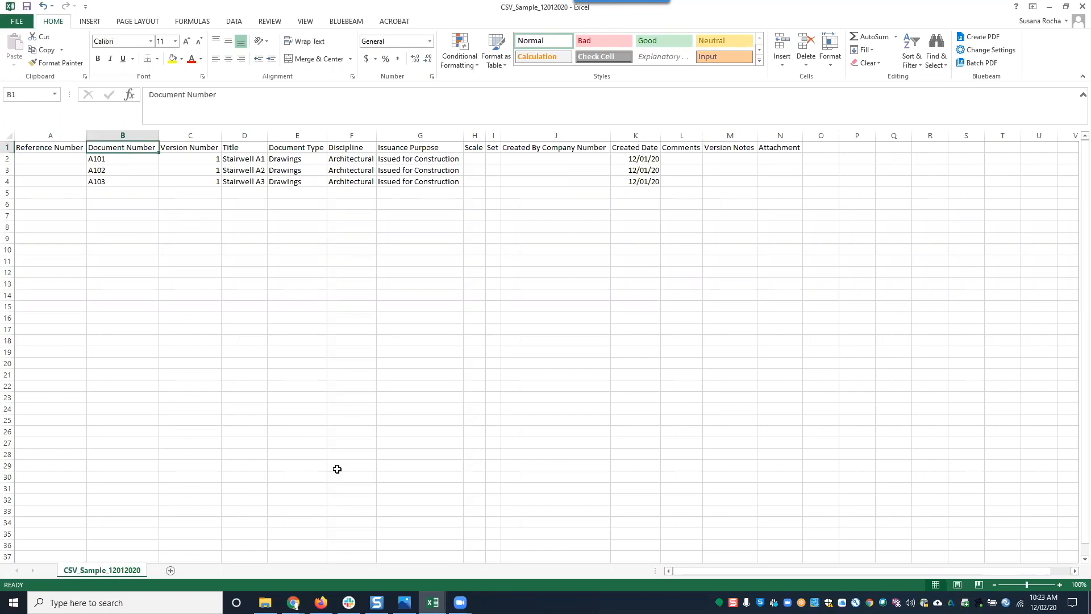
{"action": "left_click", "coordinate": [405, 602]}
{"action": "key", "text": "alt+Tab"}
{"action": "key", "text": "alt+Tab"}
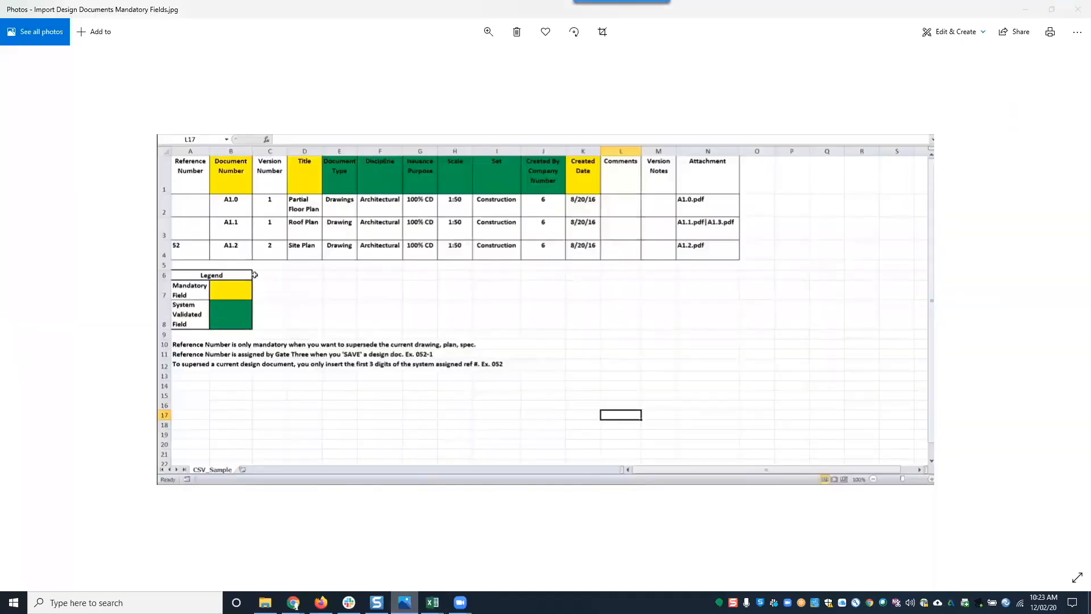
{"action": "key", "text": "alt+Tab"}
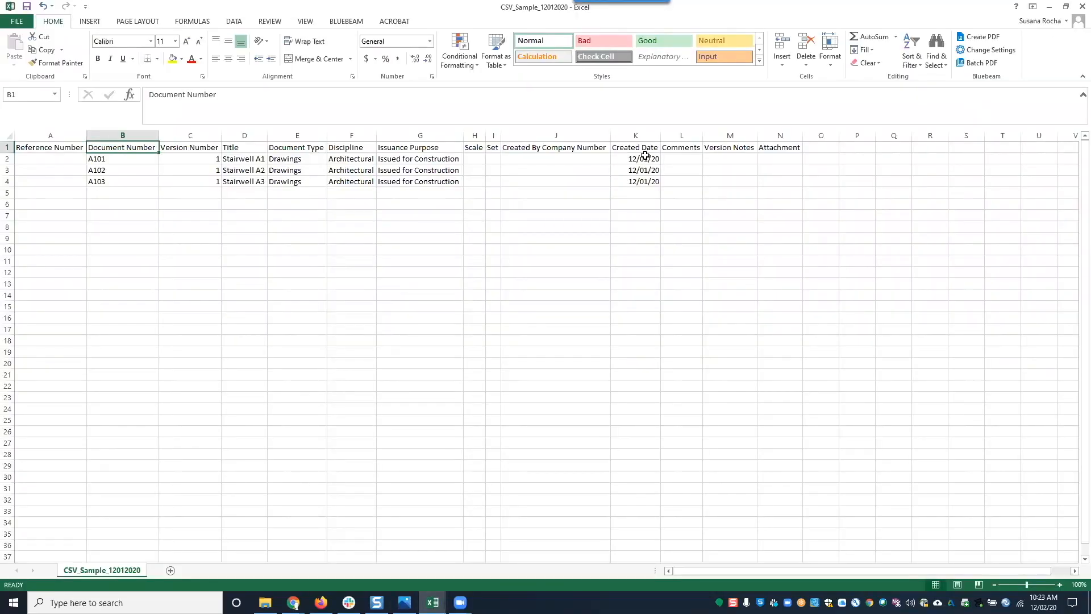
- Examine the Scale, Set, Created By Company Number and Attachment columns of the prepared spreadsheet
{"action": "left_click", "coordinate": [476, 158]}
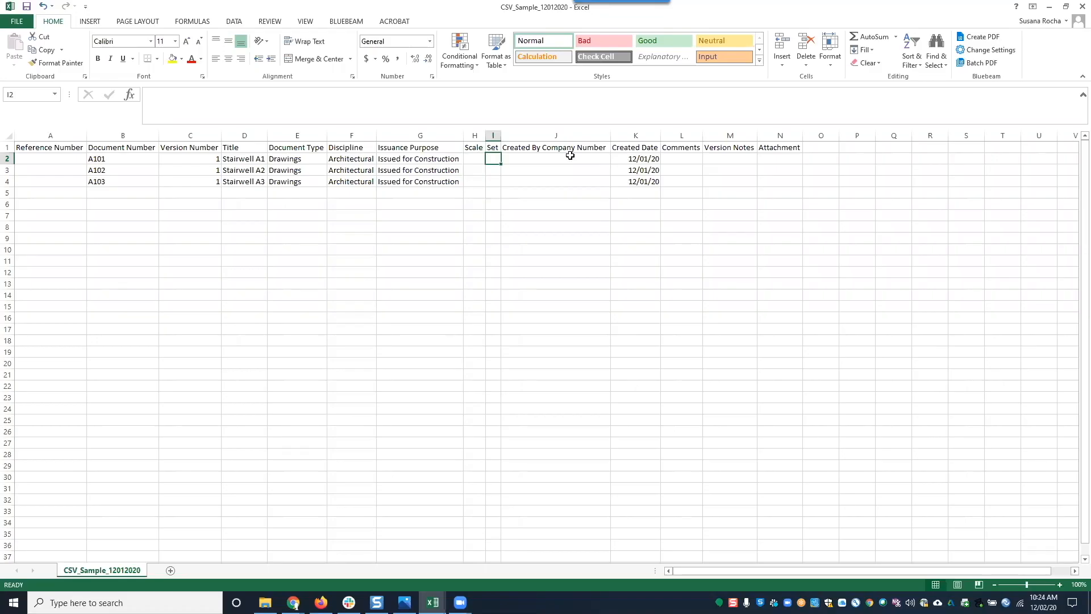
{"action": "left_click_drag", "start_coordinate": [569, 156], "coordinate": [573, 181]}
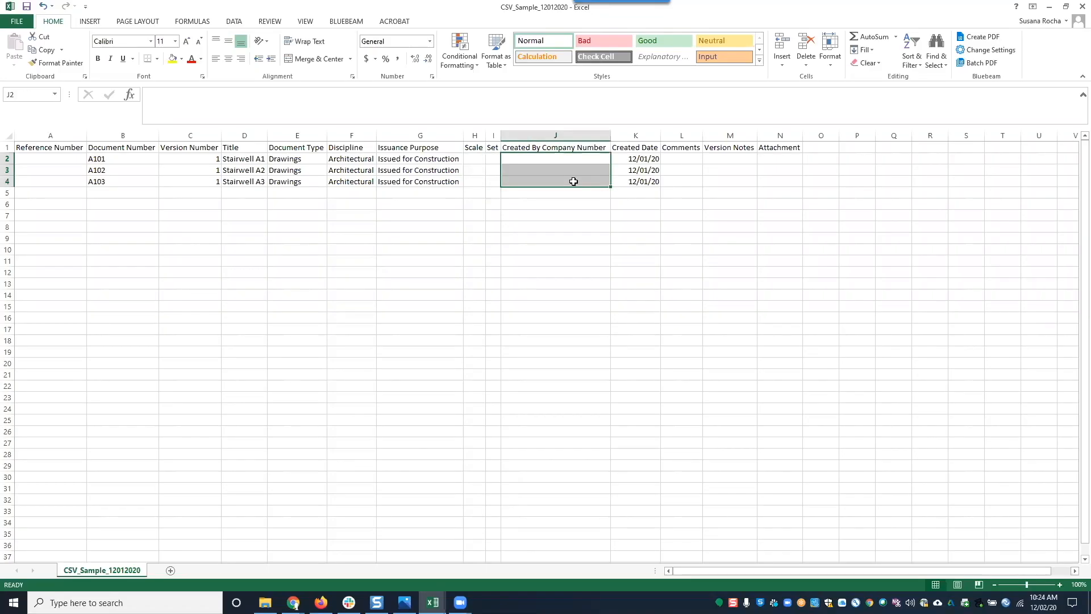
{"action": "left_click", "coordinate": [578, 201]}
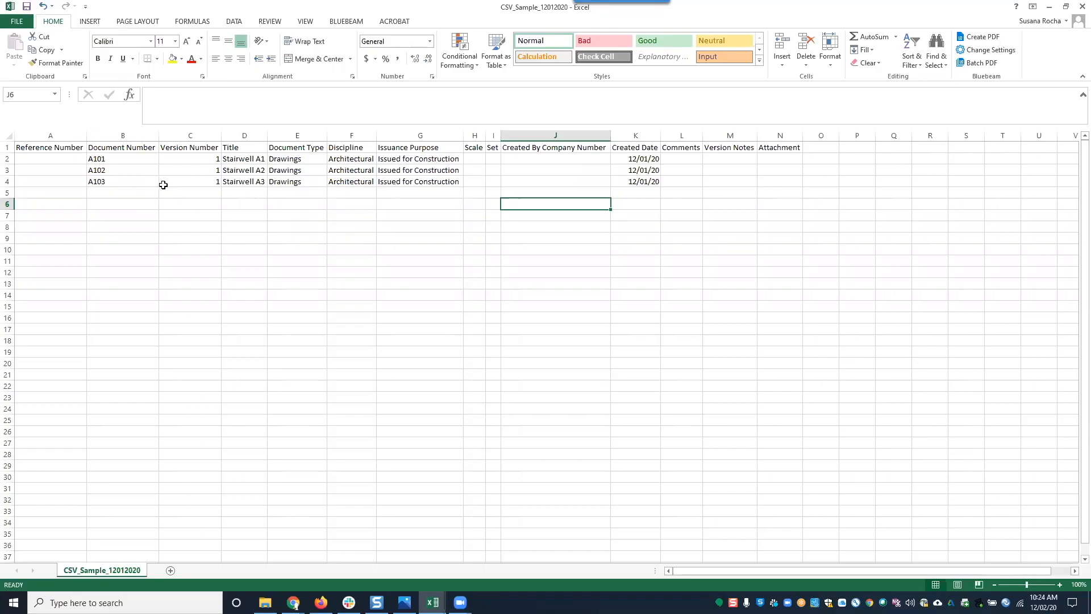
{"action": "mouse_move", "coordinate": [778, 160]}
{"action": "left_mouse_down"}
{"action": "mouse_move", "coordinate": [780, 182]}
{"action": "mouse_move", "coordinate": [775, 161]}
{"action": "left_mouse_up"}
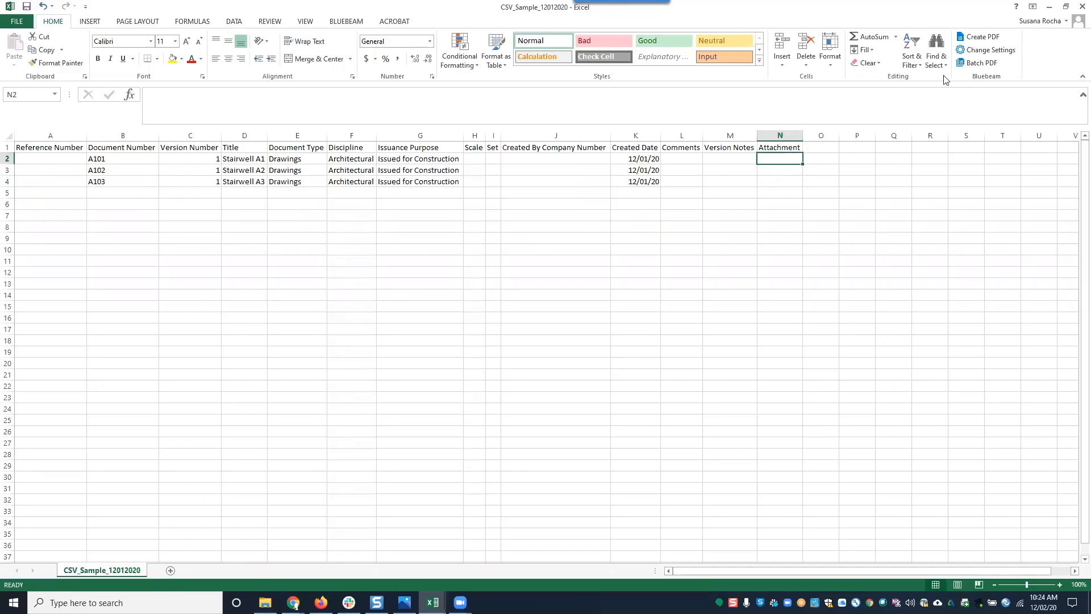
- Switch to the Confluence Import Design Documents help page and read the spreadsheet field requirements and Excel macro note
{"action": "left_click", "coordinate": [1050, 12]}
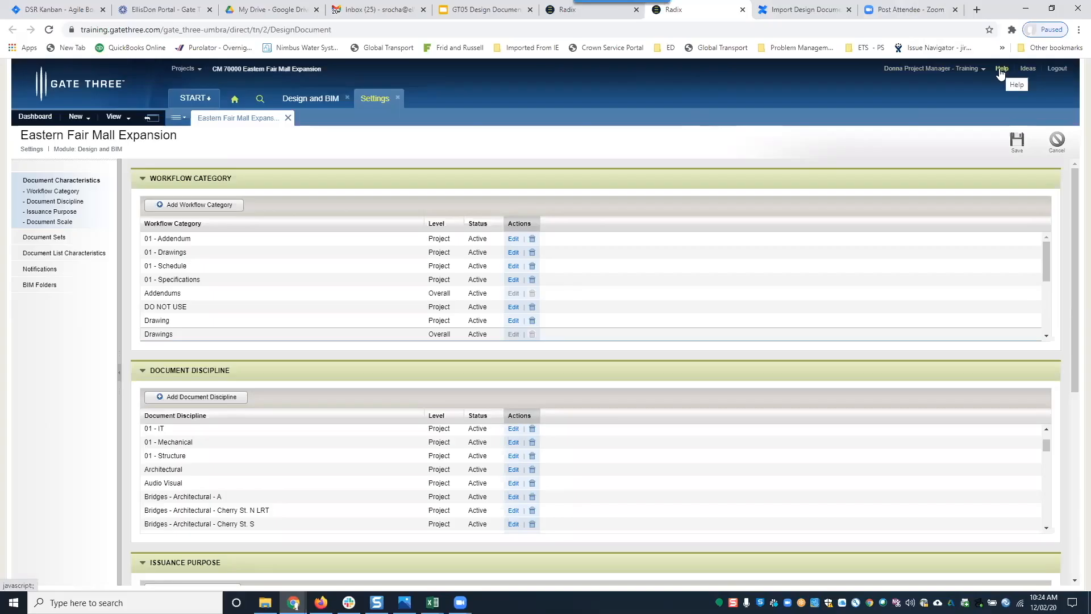
{"action": "left_click", "coordinate": [806, 11]}
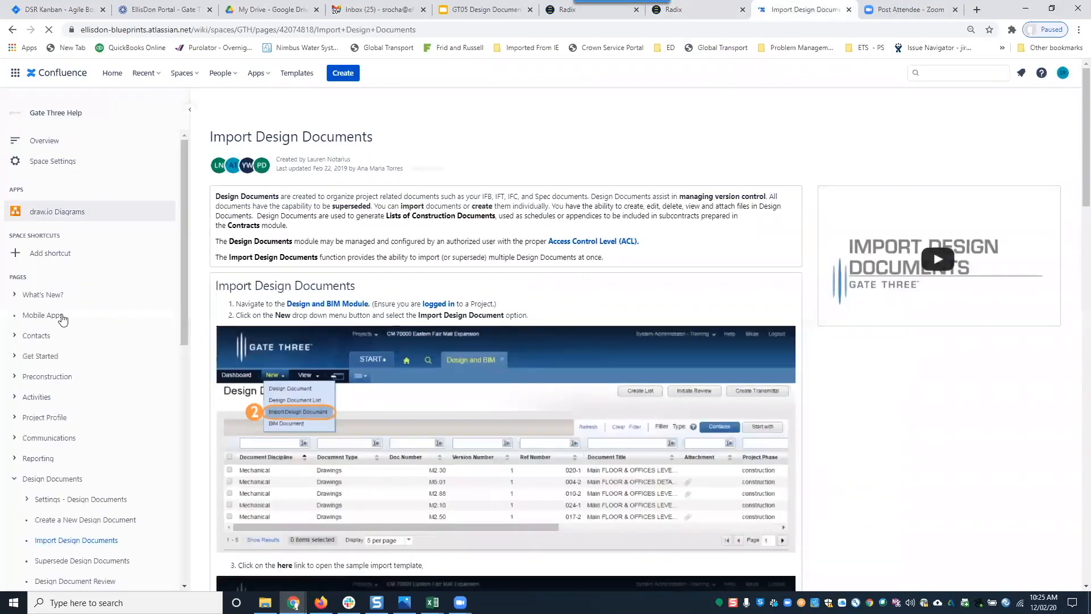
{"action": "scroll", "coordinate": [54, 402], "scroll_direction": "down", "scroll_amount": 1}
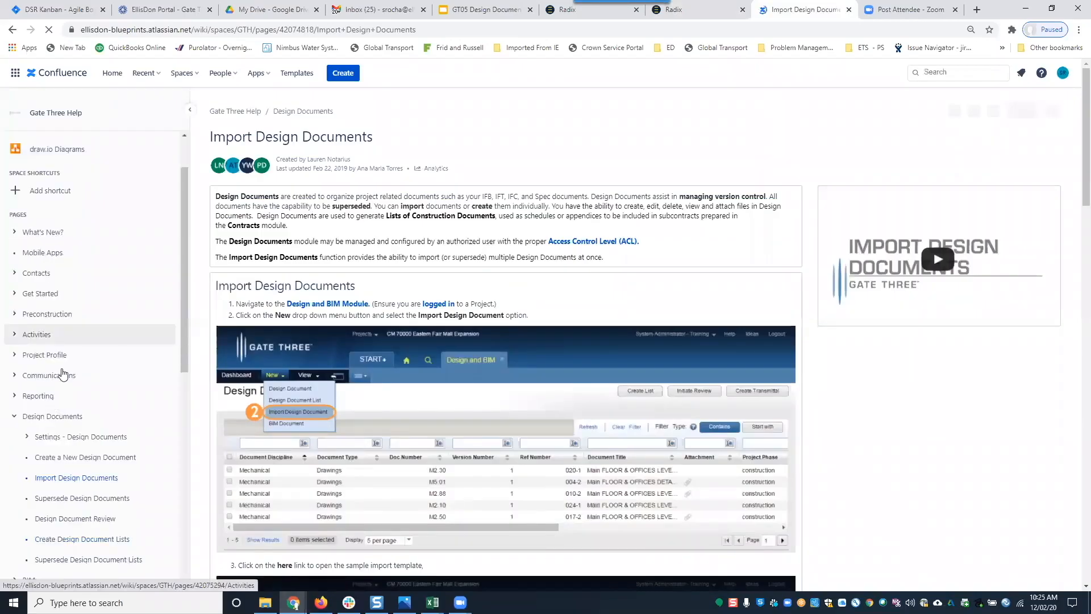
{"action": "scroll", "coordinate": [61, 369], "scroll_direction": "down", "scroll_amount": 1}
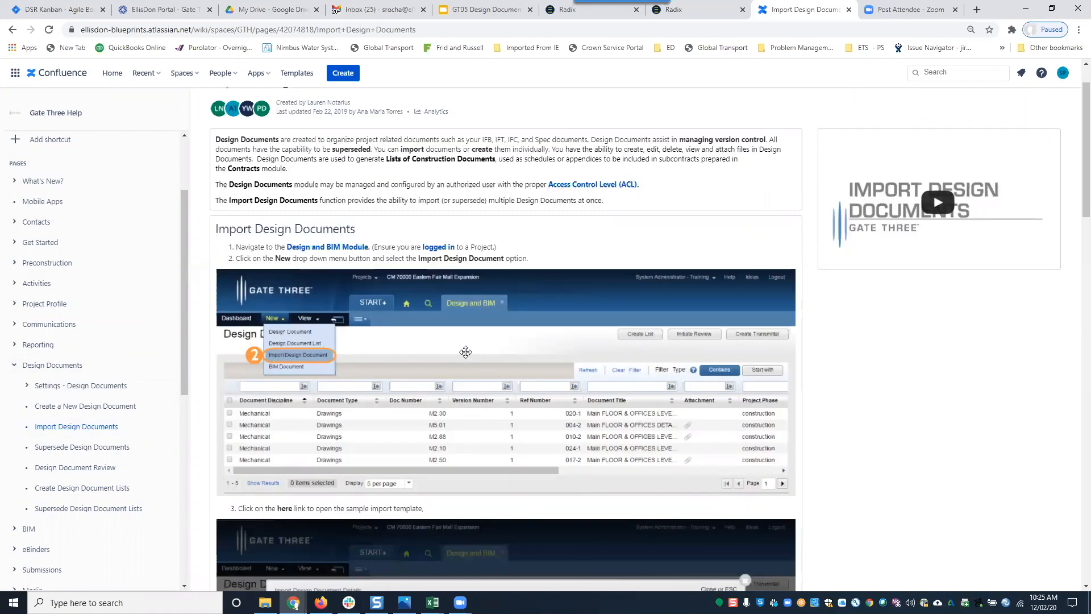
{"action": "scroll", "coordinate": [467, 353], "scroll_direction": "down", "scroll_amount": 6}
{"action": "scroll", "coordinate": [465, 357], "scroll_direction": "down", "scroll_amount": 5}
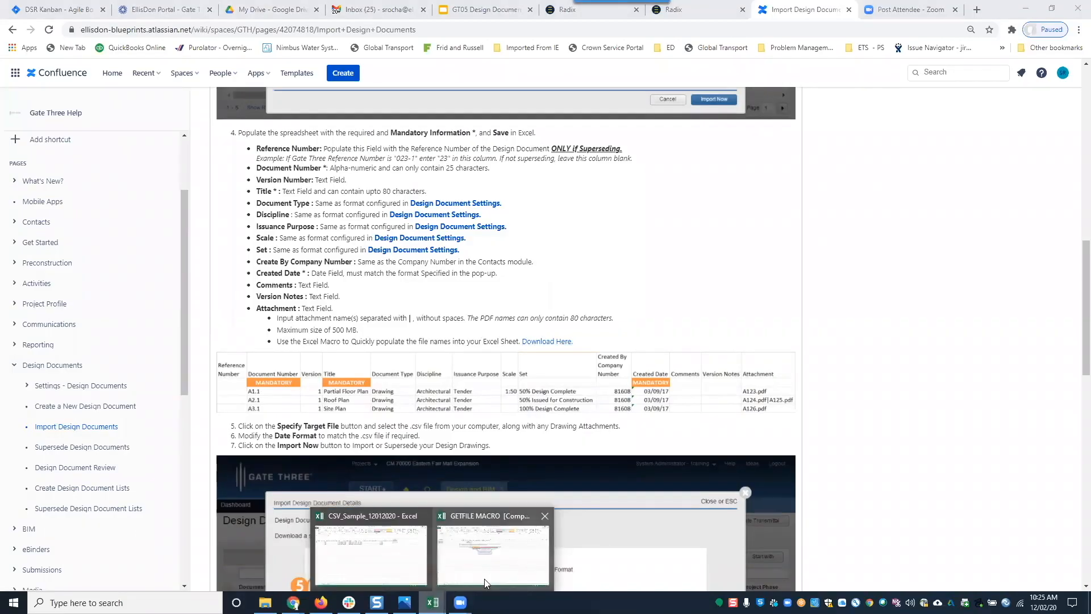
- Switch to the GETFILE MACRO workbook and find the 12-01-20 folder path under Gate Three, GT05 - Design Documents in File Explorer
{"action": "left_click", "coordinate": [484, 579]}
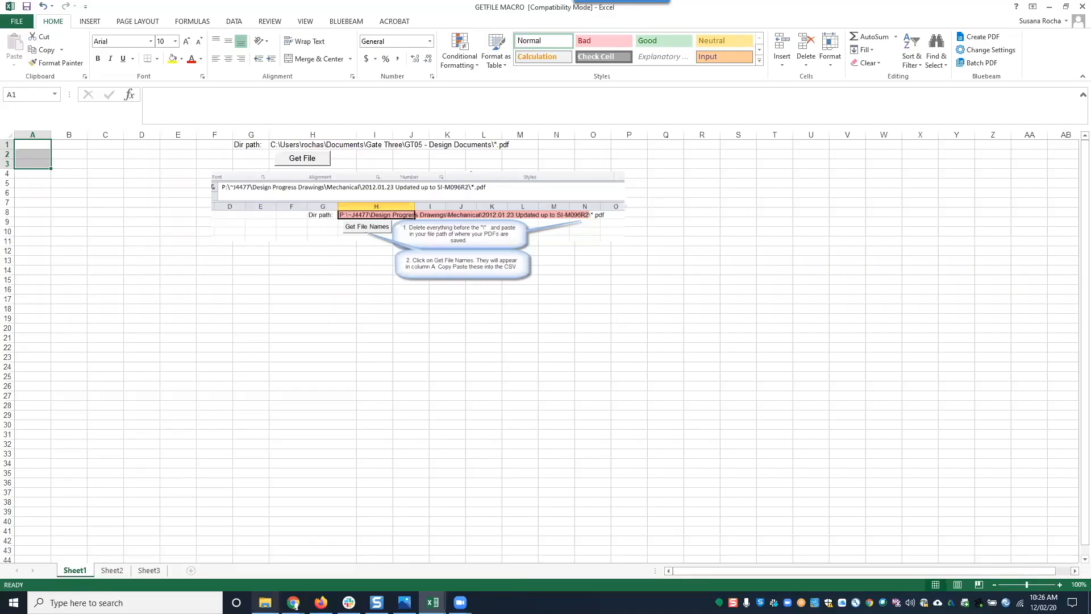
{"action": "mouse_move", "coordinate": [295, 603]}
{"action": "left_click", "coordinate": [265, 554]}
{"action": "left_click", "coordinate": [349, 283]}
{"action": "double_click", "coordinate": [349, 283]}
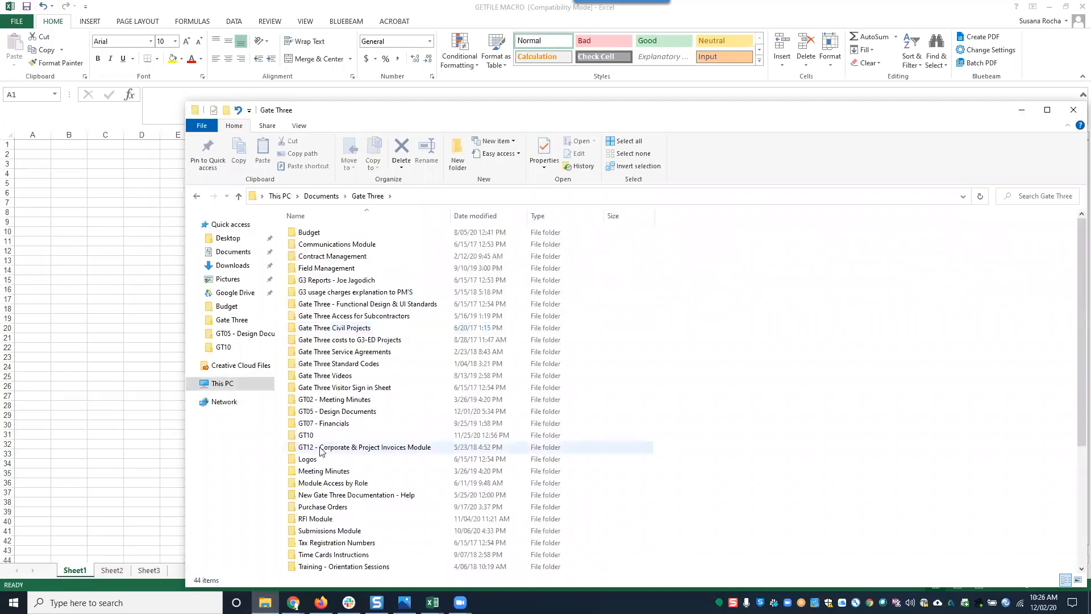
{"action": "double_click", "coordinate": [326, 412]}
{"action": "double_click", "coordinate": [315, 248]}
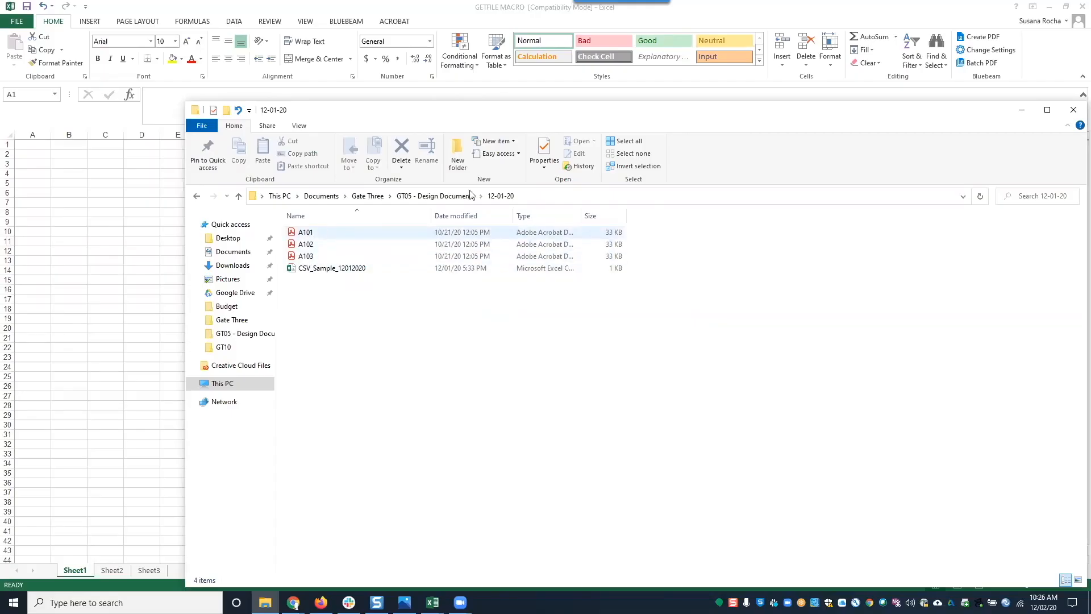
{"action": "left_click", "coordinate": [521, 196]}
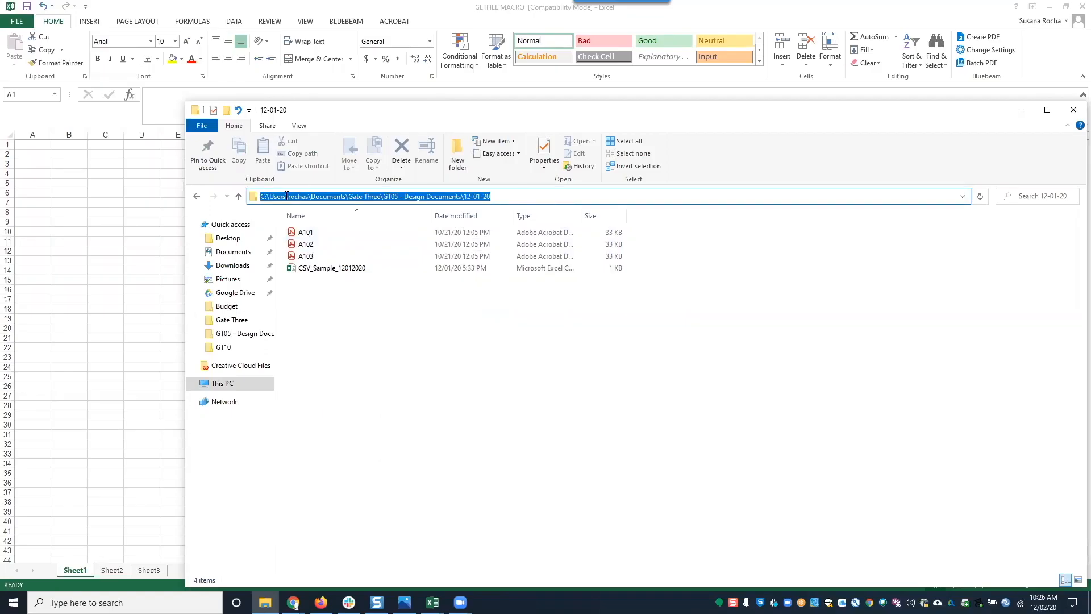
{"action": "left_click", "coordinate": [1022, 110]}
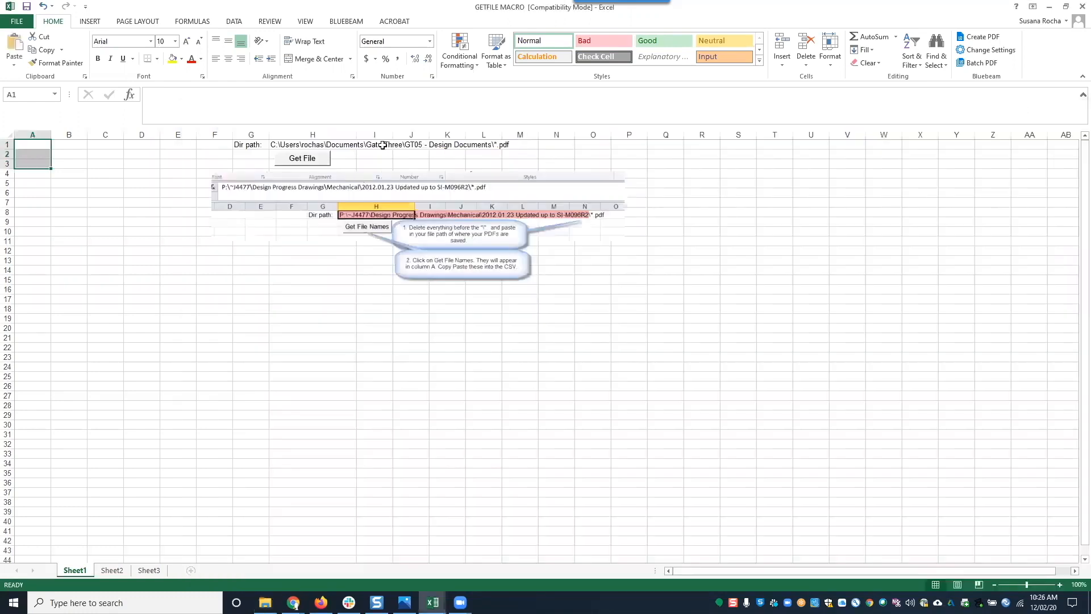
- Clear the folder path before \*.pdf in the Dir path cell H1 of the macro sheet
{"action": "left_click", "coordinate": [376, 145]}
{"action": "left_click", "coordinate": [279, 146]}
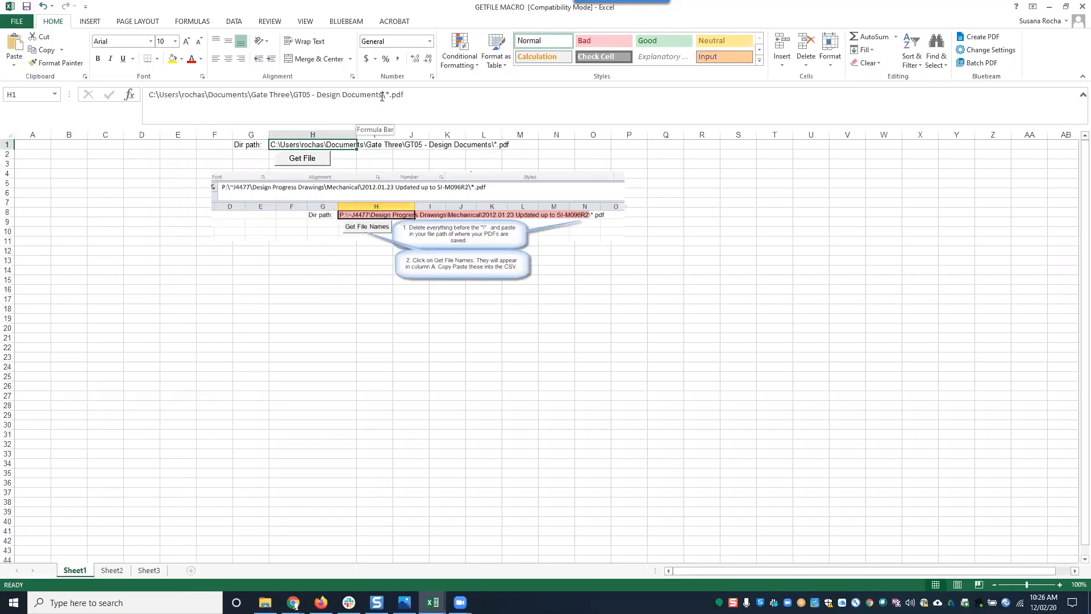
{"action": "left_click_drag", "start_coordinate": [382, 96], "coordinate": [147, 96]}
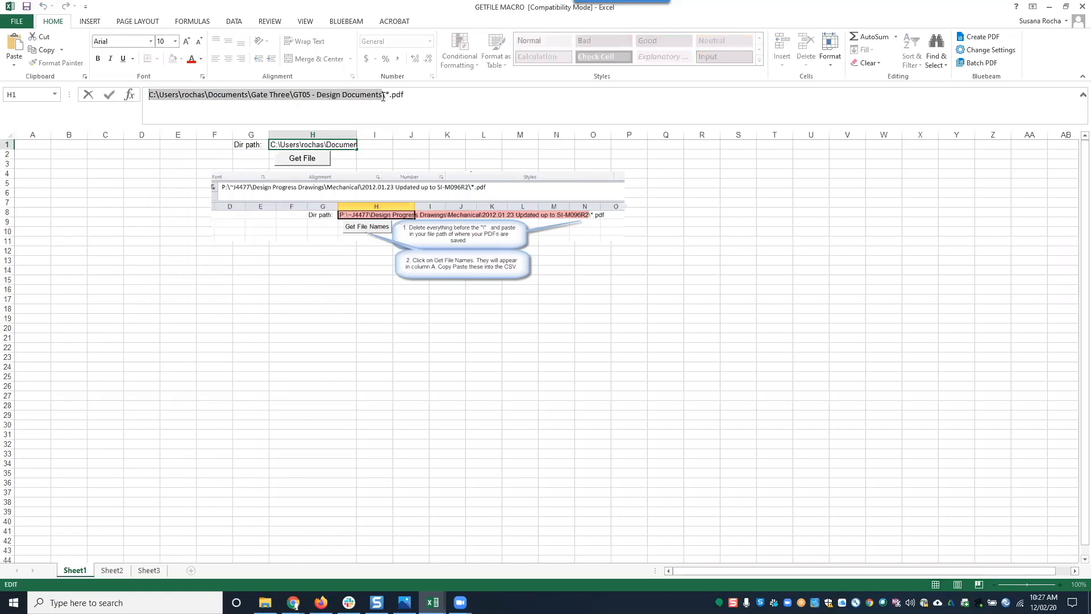
{"action": "key", "text": "Delete"}
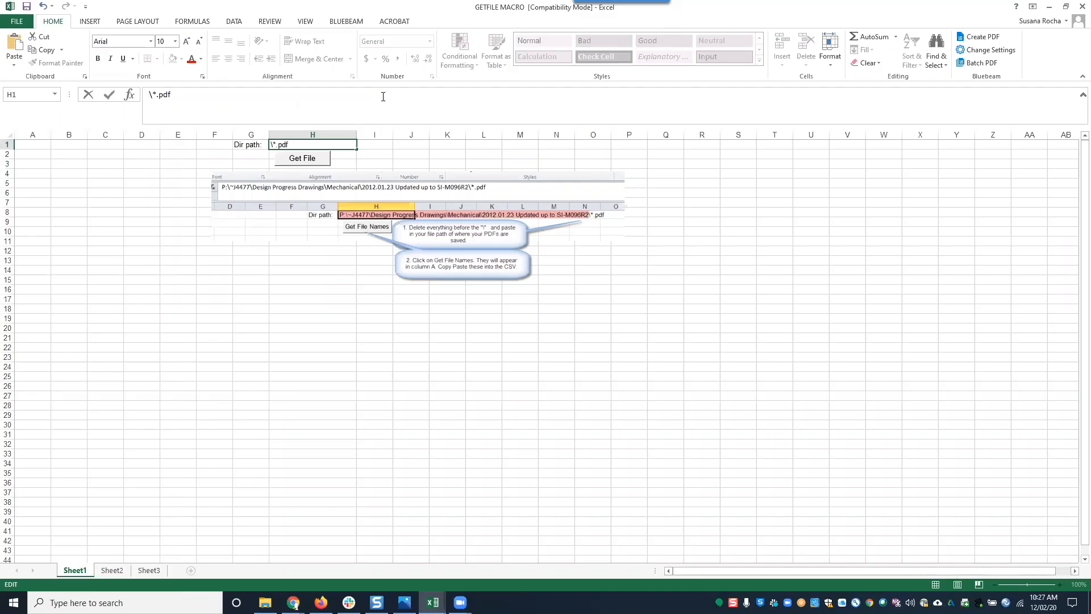
- Copy the 12-01-20 folder's full path from File Explorer and insert it before \*.pdf in the macro's Dir path cell
{"action": "left_click", "coordinate": [265, 602]}
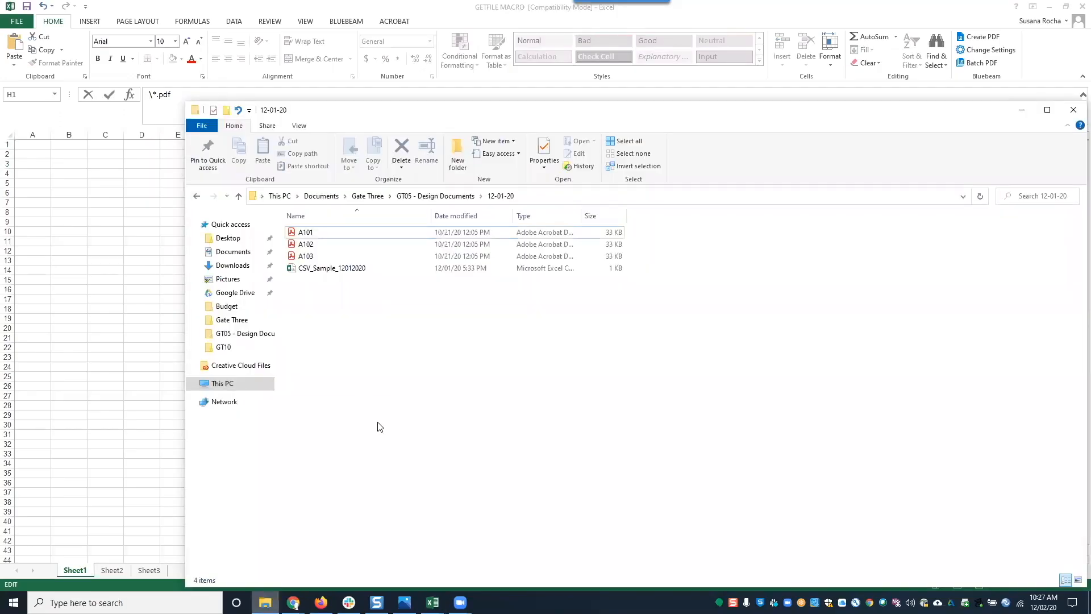
{"action": "left_click", "coordinate": [437, 197]}
{"action": "key", "text": "ctrl+c"}
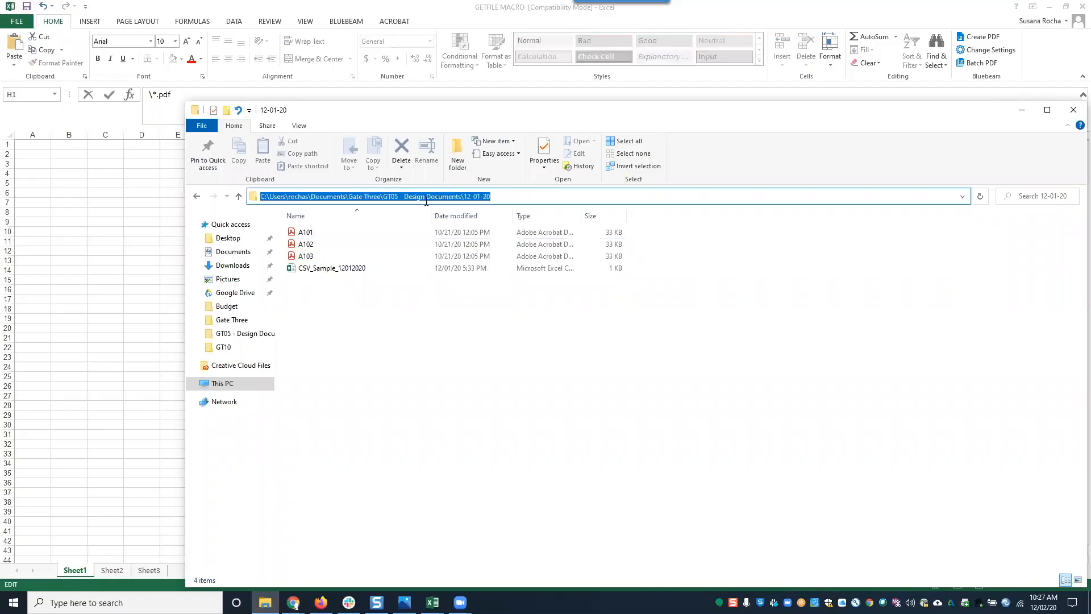
{"action": "left_click", "coordinate": [1022, 110]}
{"action": "left_click", "coordinate": [149, 93]}
{"action": "key", "text": "ctrl+v"}
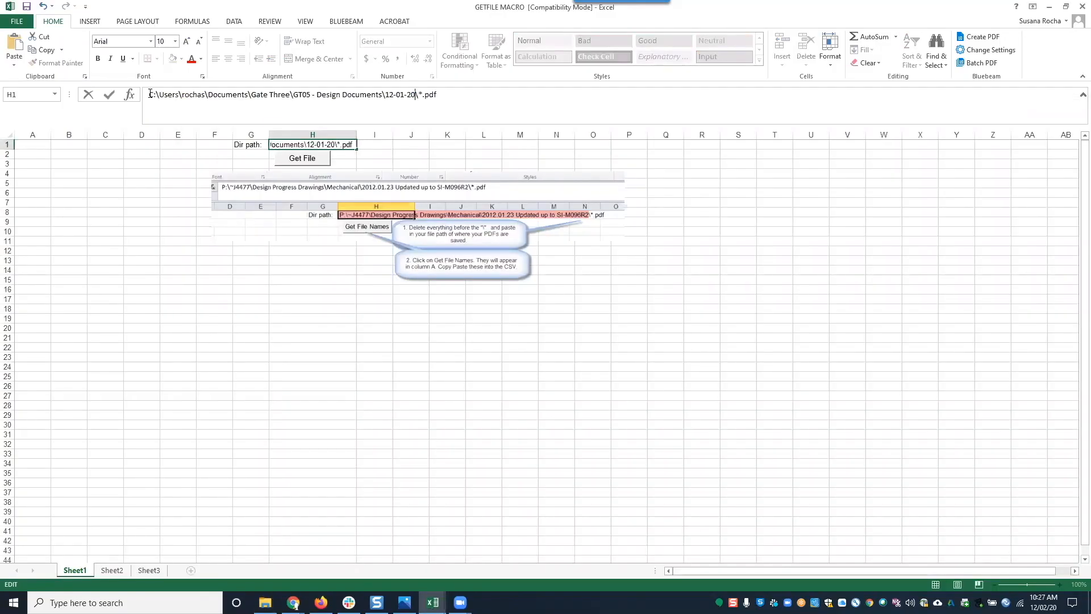
{"action": "left_click", "coordinate": [197, 155]}
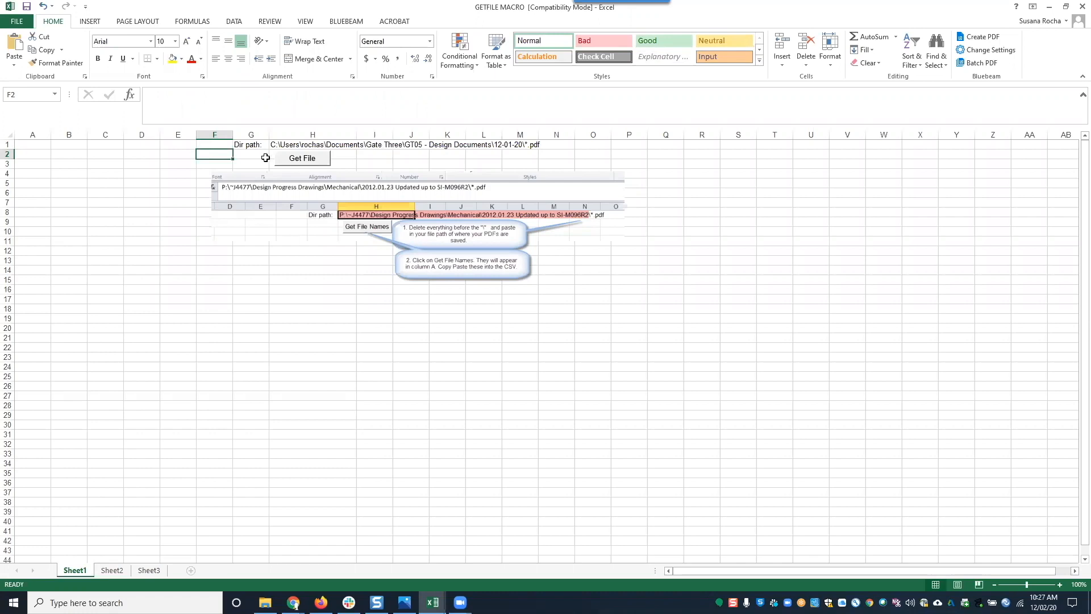
- Run the Get File macro and copy the file names A101.pdf, A102.pdf and A103.pdf from column A
{"action": "left_click", "coordinate": [303, 159]}
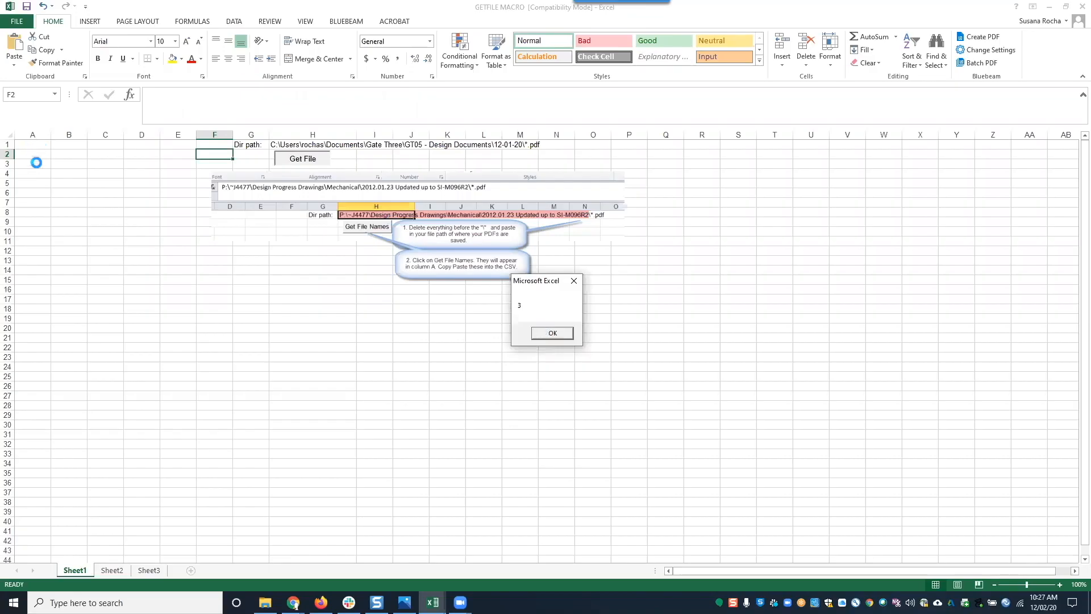
{"action": "left_click", "coordinate": [552, 333]}
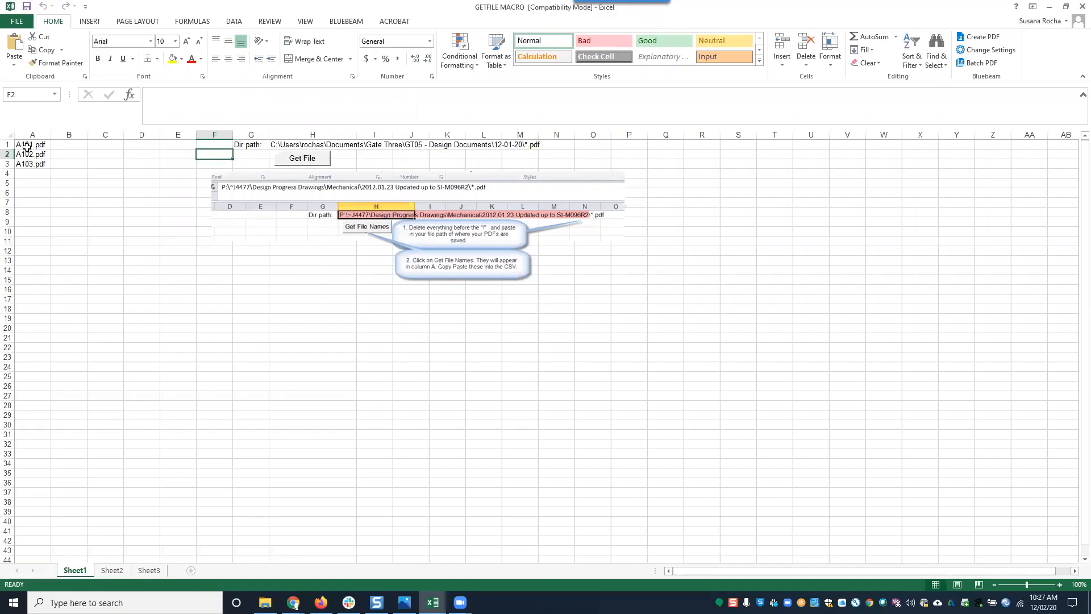
{"action": "left_click_drag", "start_coordinate": [31, 146], "coordinate": [36, 166]}
{"action": "right_click", "coordinate": [38, 167]}
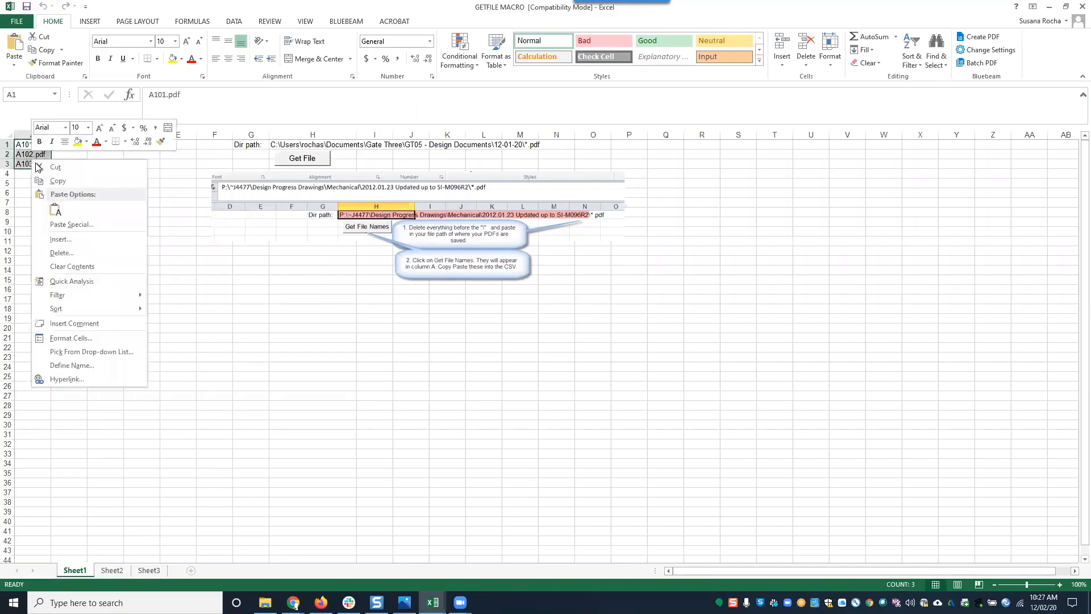
{"action": "left_click", "coordinate": [64, 181]}
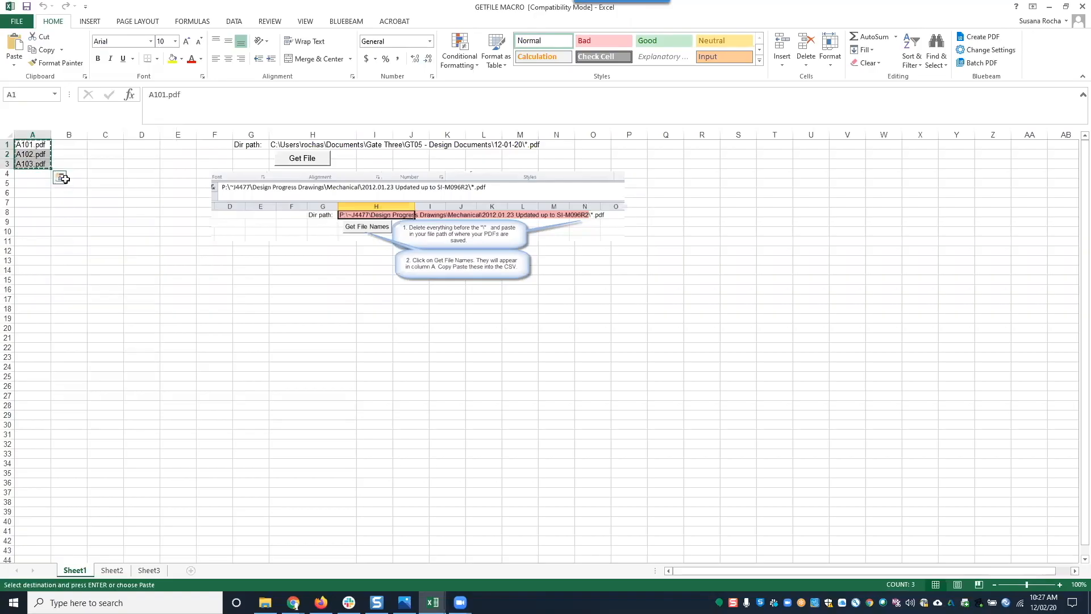
- Paste the copied PDF names into the Attachment column of CSV_Sample_12012020, starting at N2
{"action": "mouse_move", "coordinate": [432, 602]}
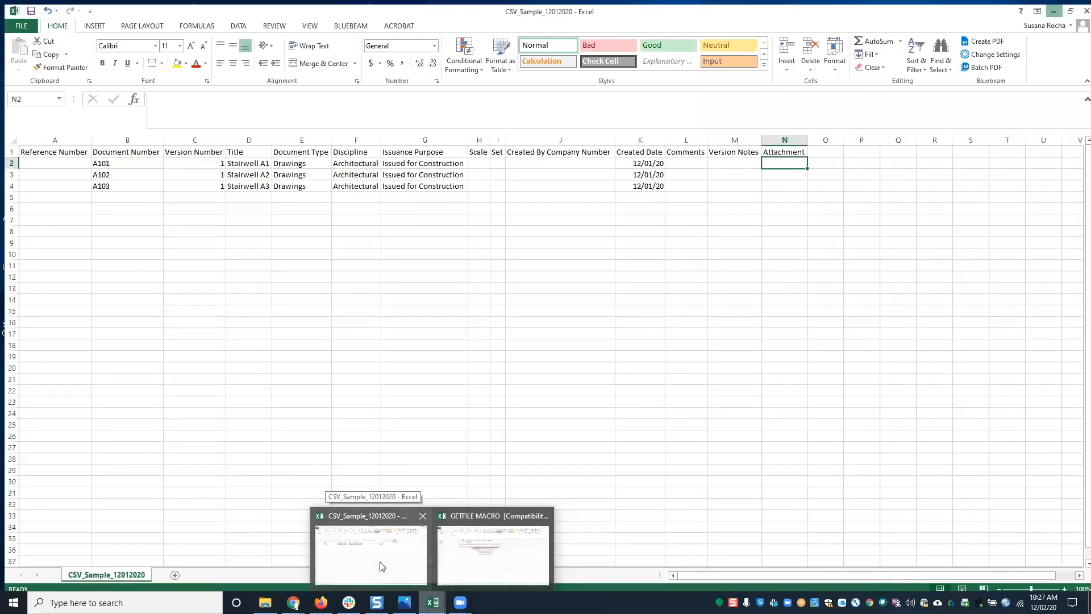
{"action": "left_click", "coordinate": [380, 567]}
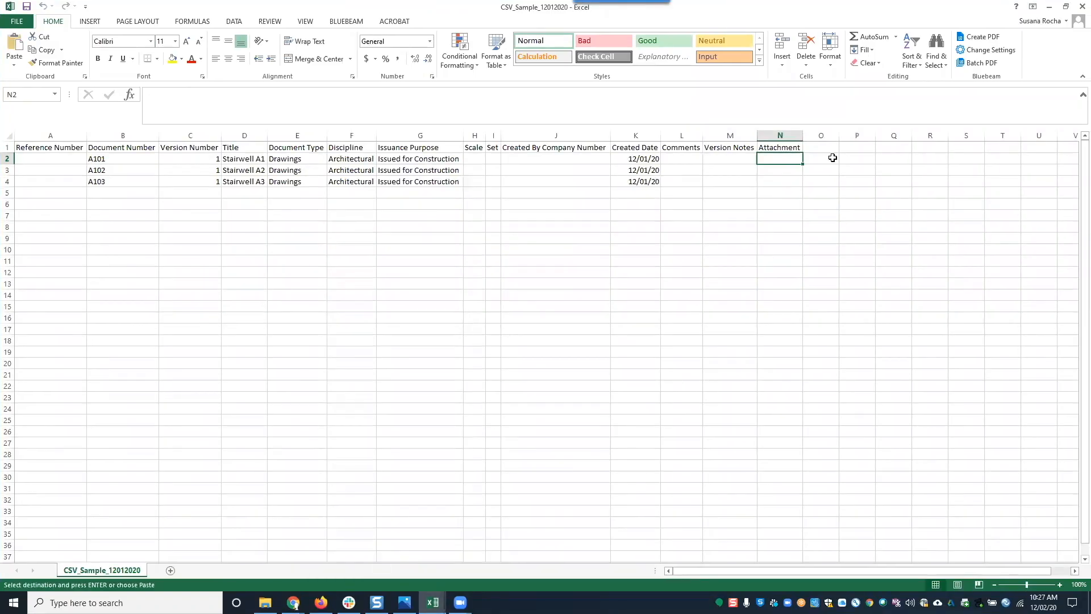
{"action": "right_click", "coordinate": [784, 157]}
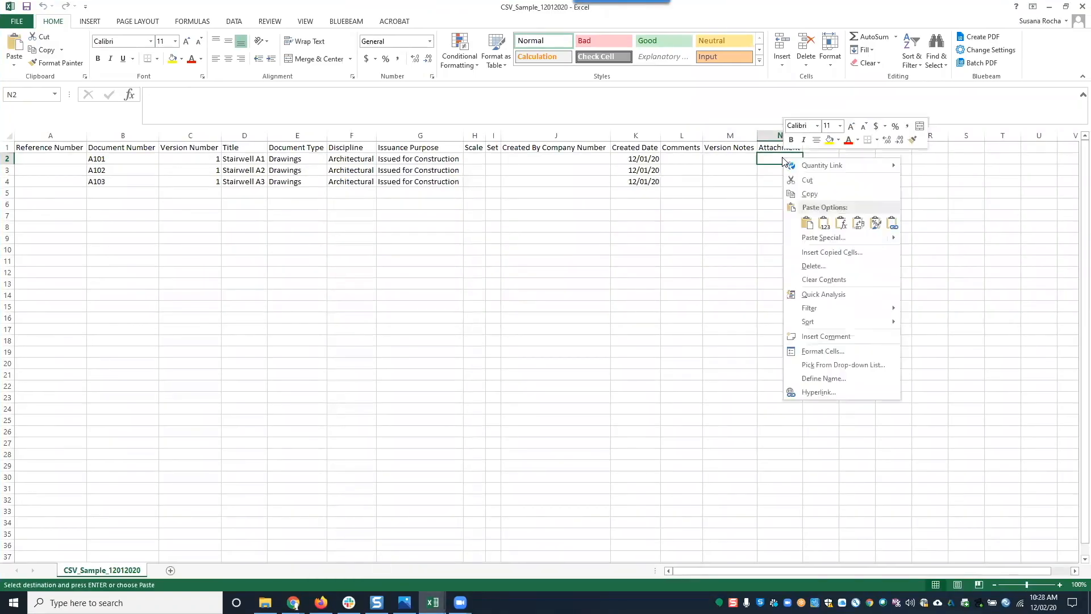
{"action": "left_click", "coordinate": [807, 225]}
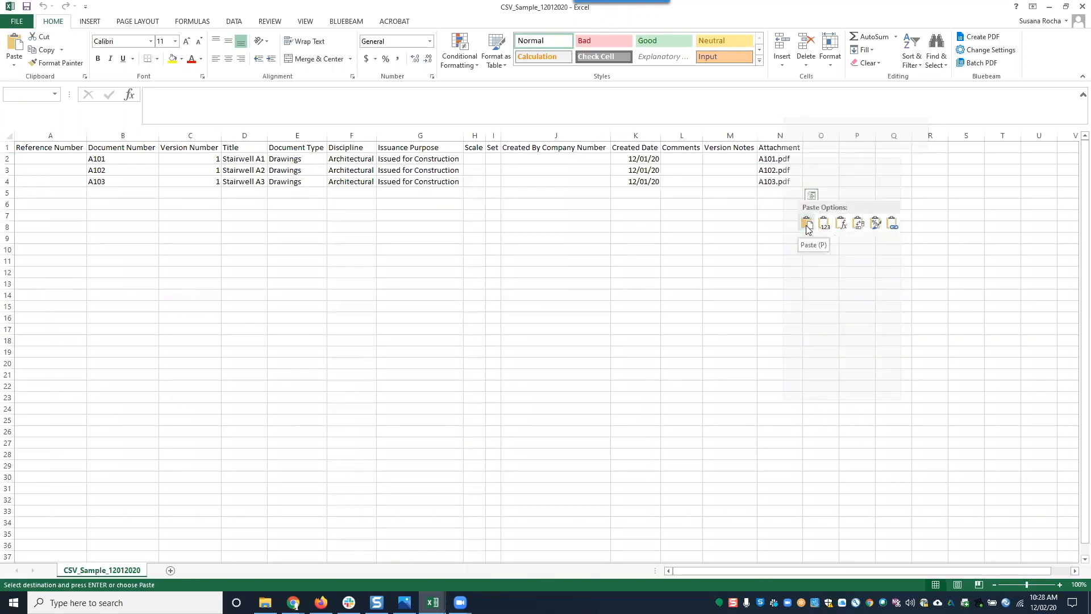
{"action": "left_click", "coordinate": [725, 297]}
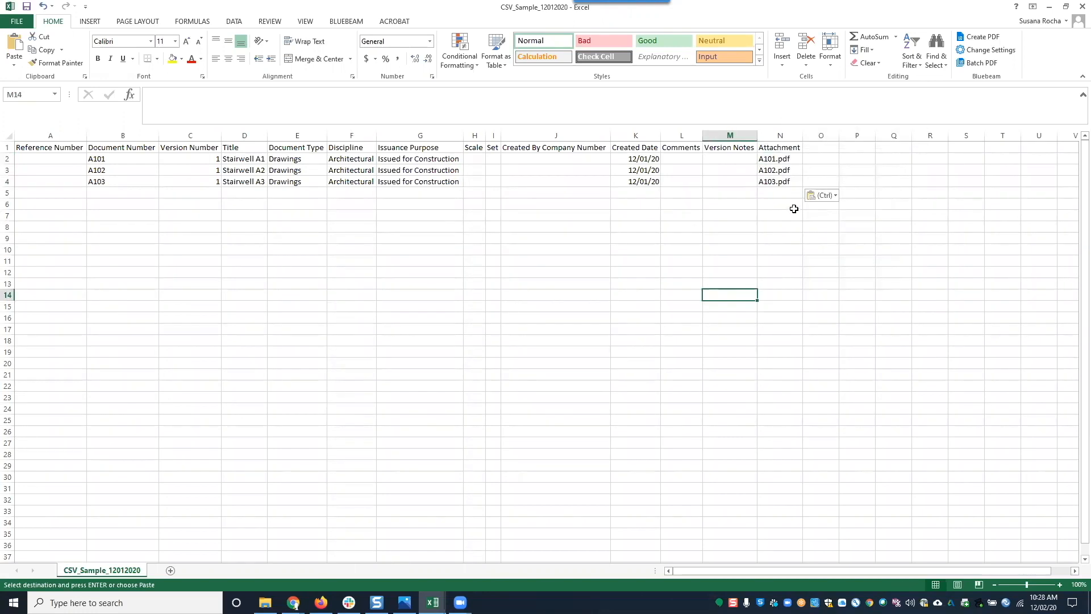
- Review the Gate Three settings page, the Attachment column in CSV_Sample_12012020 and the directory path in GETFILE MACRO
{"action": "left_click", "coordinate": [1049, 10]}
{"action": "left_click", "coordinate": [1050, 9]}
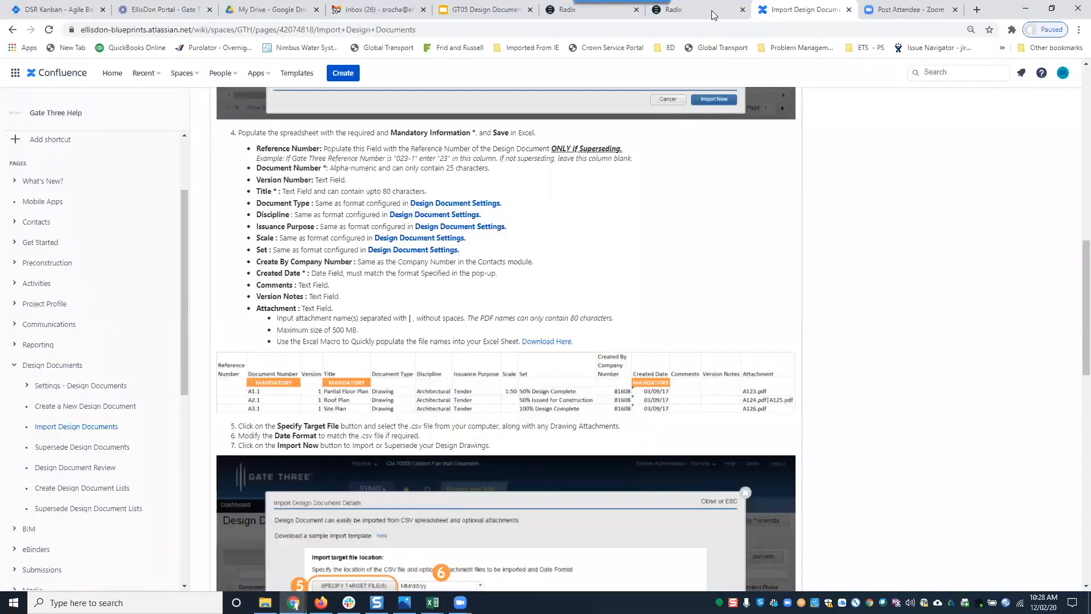
{"action": "left_click", "coordinate": [713, 14]}
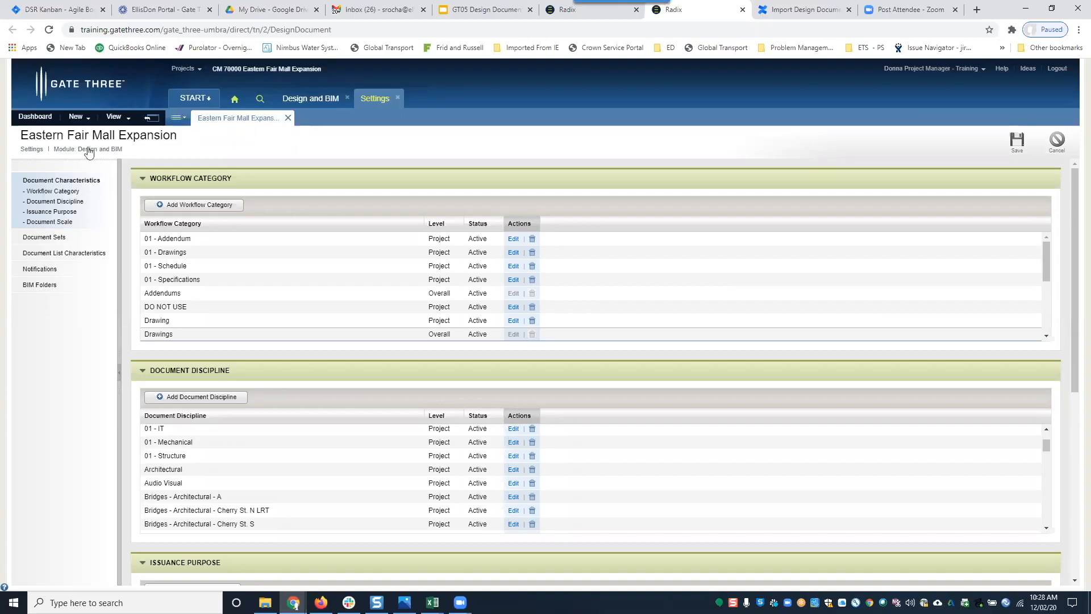
{"action": "mouse_move", "coordinate": [432, 602]}
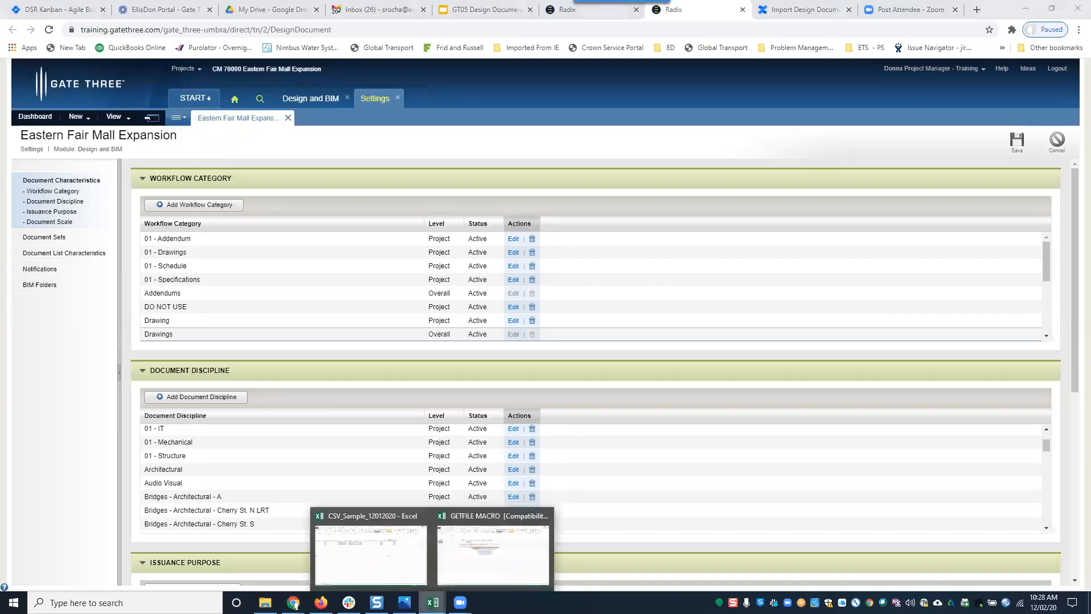
{"action": "left_click", "coordinate": [381, 560]}
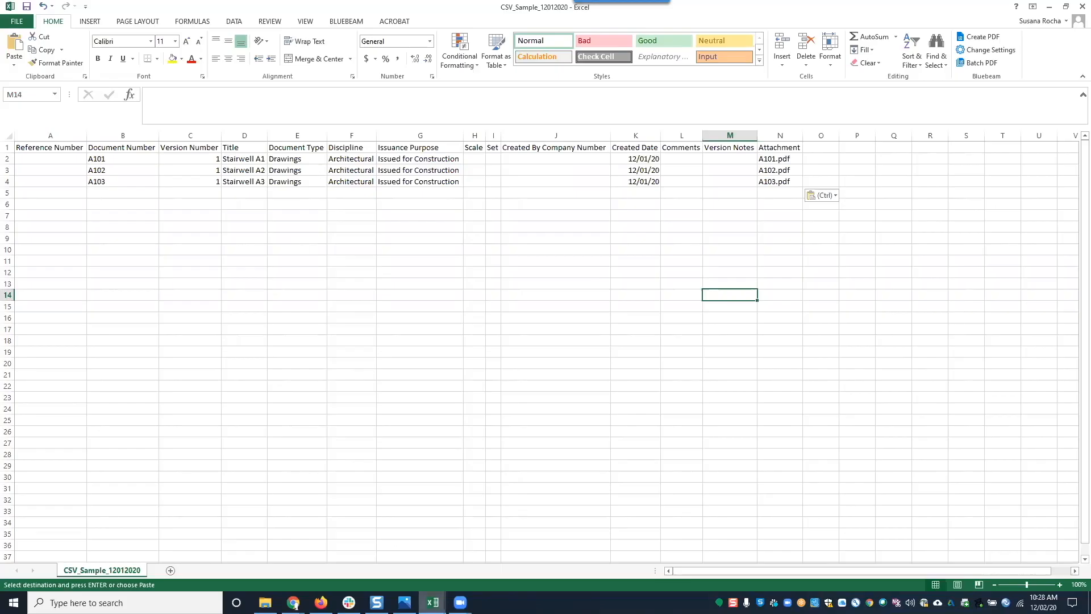
{"action": "mouse_move", "coordinate": [433, 602]}
{"action": "mouse_move", "coordinate": [477, 580]}
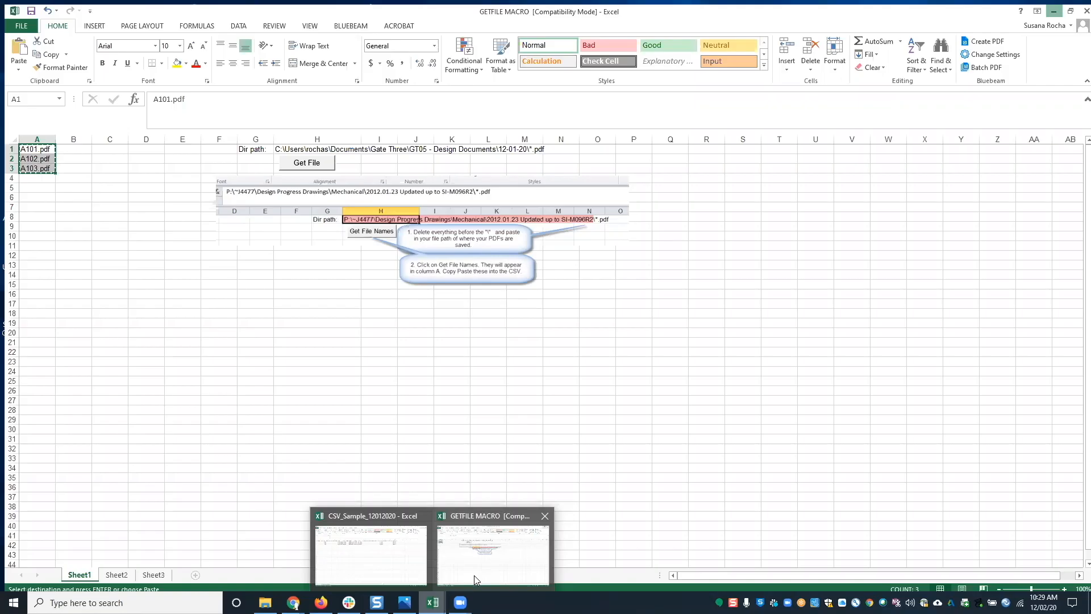
{"action": "left_click", "coordinate": [476, 580]}
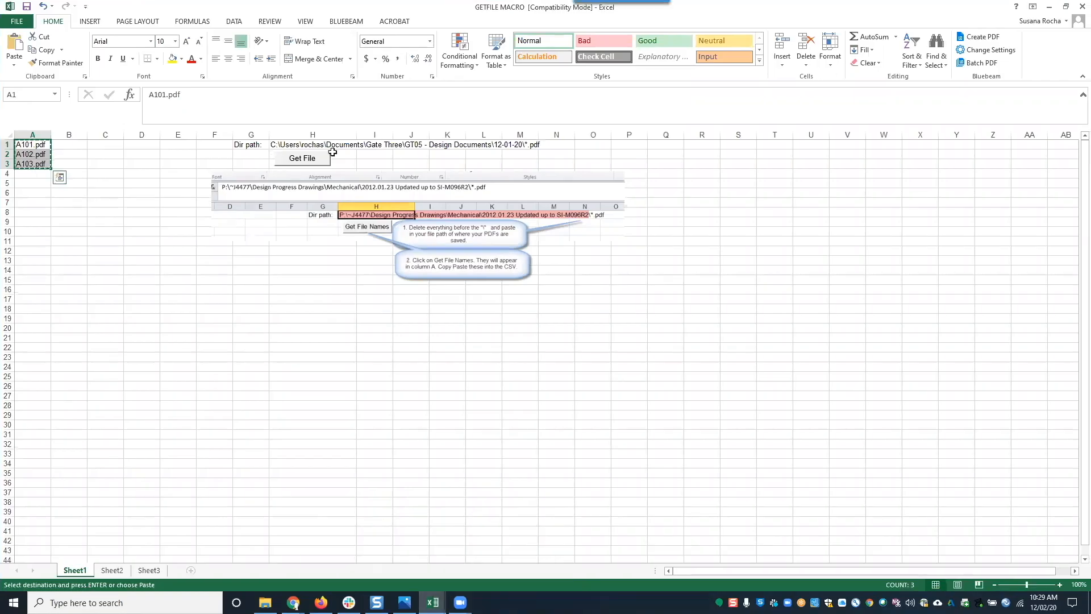
{"action": "left_click", "coordinate": [1049, 6]}
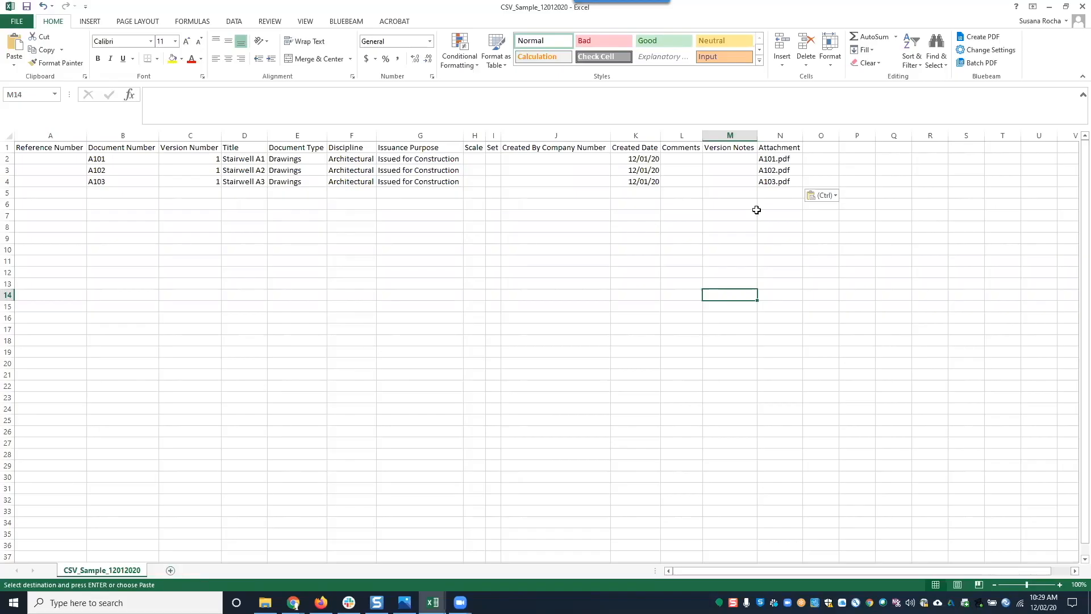
- Return to Gate Three's Design and BIM module and open the Import Design Document dialog
{"action": "left_click", "coordinate": [1052, 9]}
{"action": "left_click", "coordinate": [294, 101]}
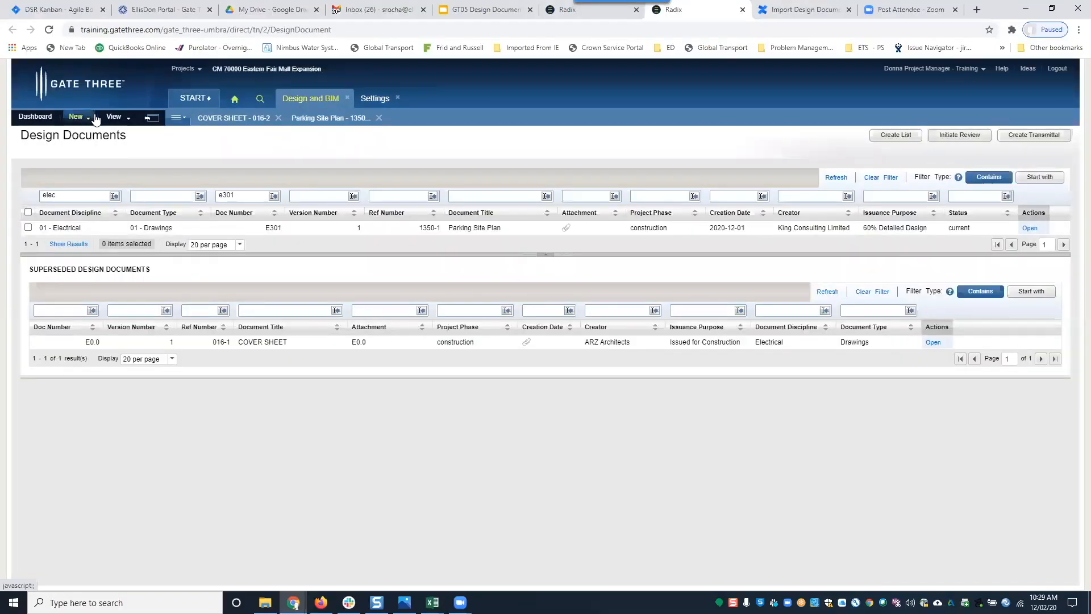
{"action": "left_click", "coordinate": [79, 117]}
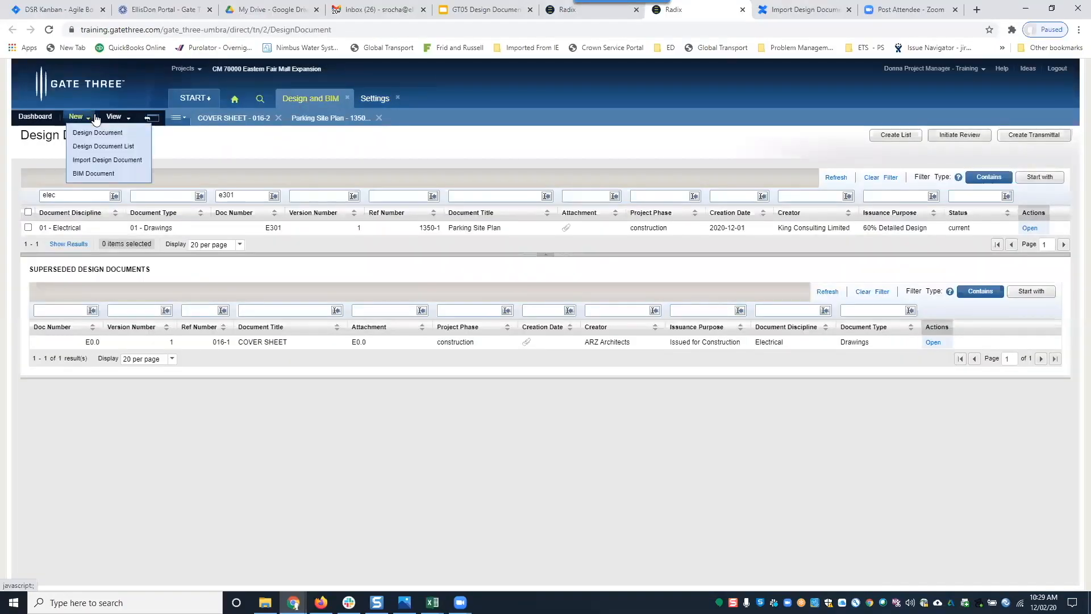
{"action": "left_click", "coordinate": [98, 160]}
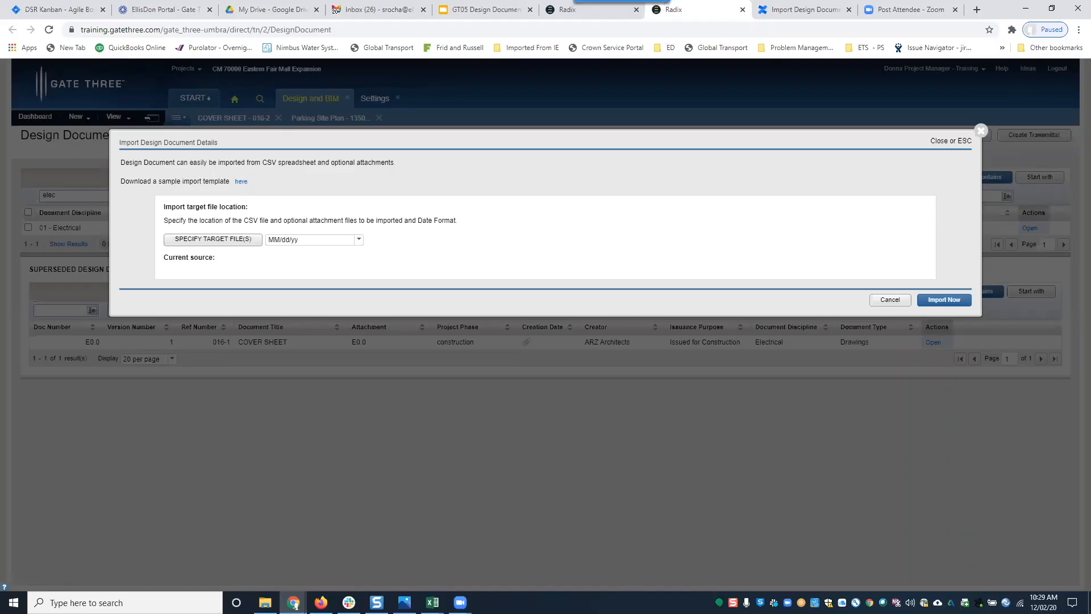
- Check the CSV_Sample_12012020 spreadsheet again and read the attachment and Excel macro notes on the Confluence help page
{"action": "mouse_move", "coordinate": [421, 582]}
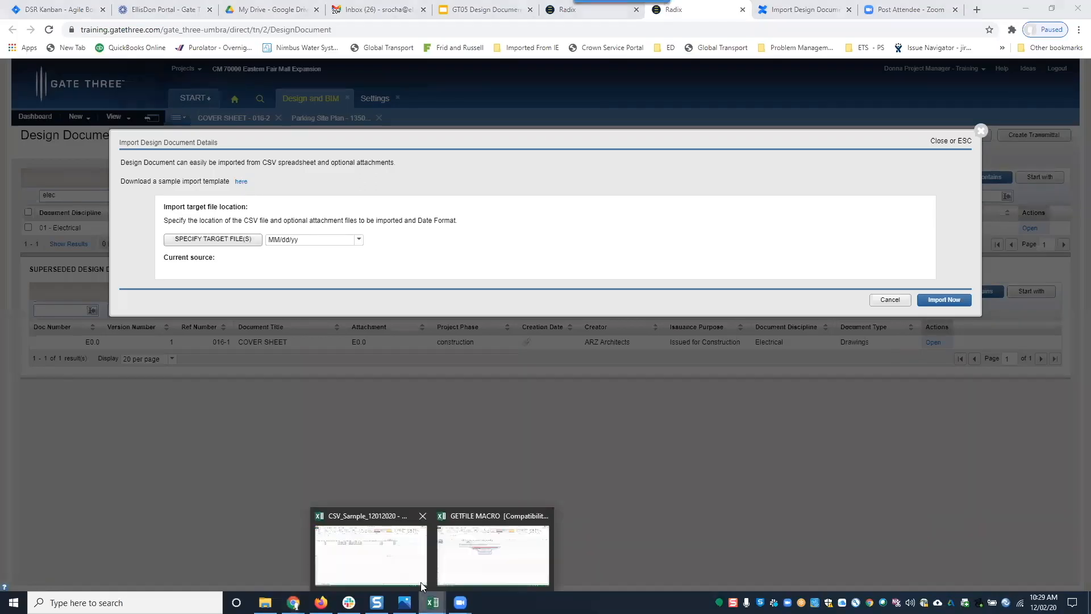
{"action": "left_click", "coordinate": [370, 565]}
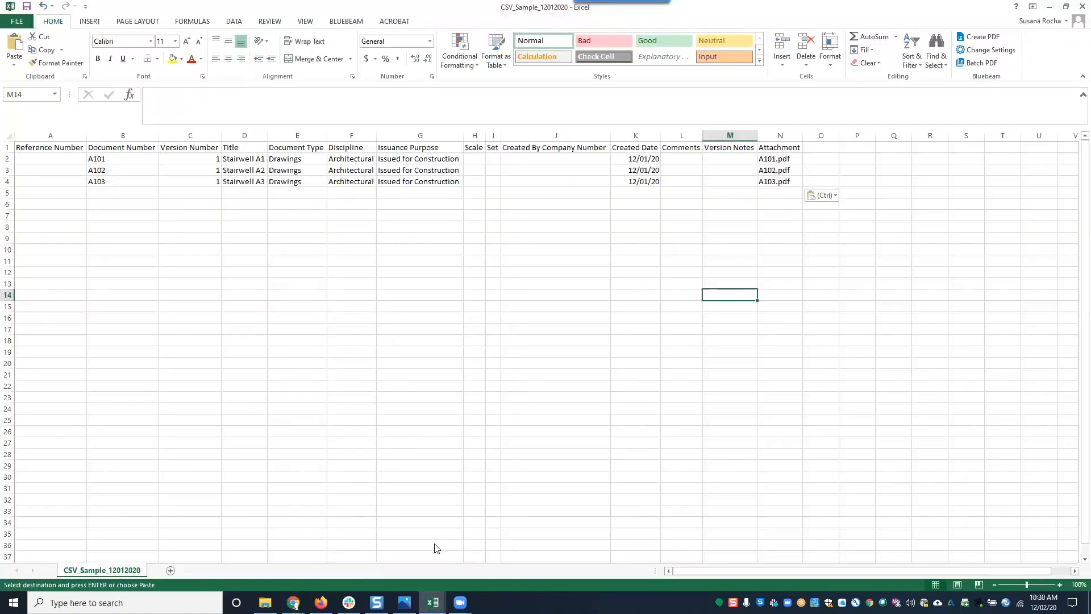
{"action": "left_click", "coordinate": [433, 604]}
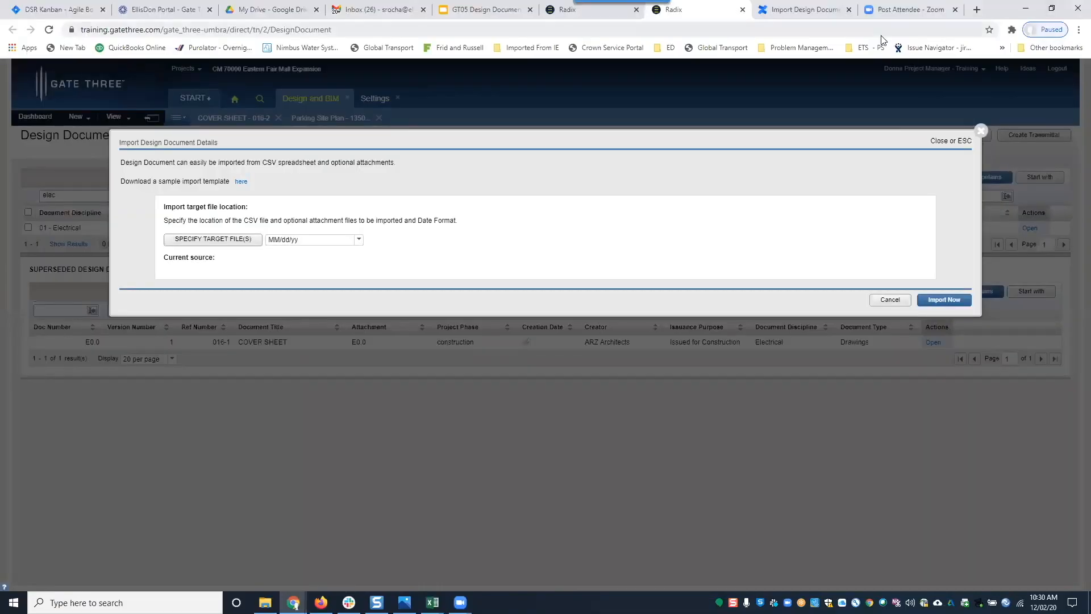
{"action": "left_click", "coordinate": [816, 10]}
{"action": "left_click", "coordinate": [727, 11]}
{"action": "left_click", "coordinate": [782, 8]}
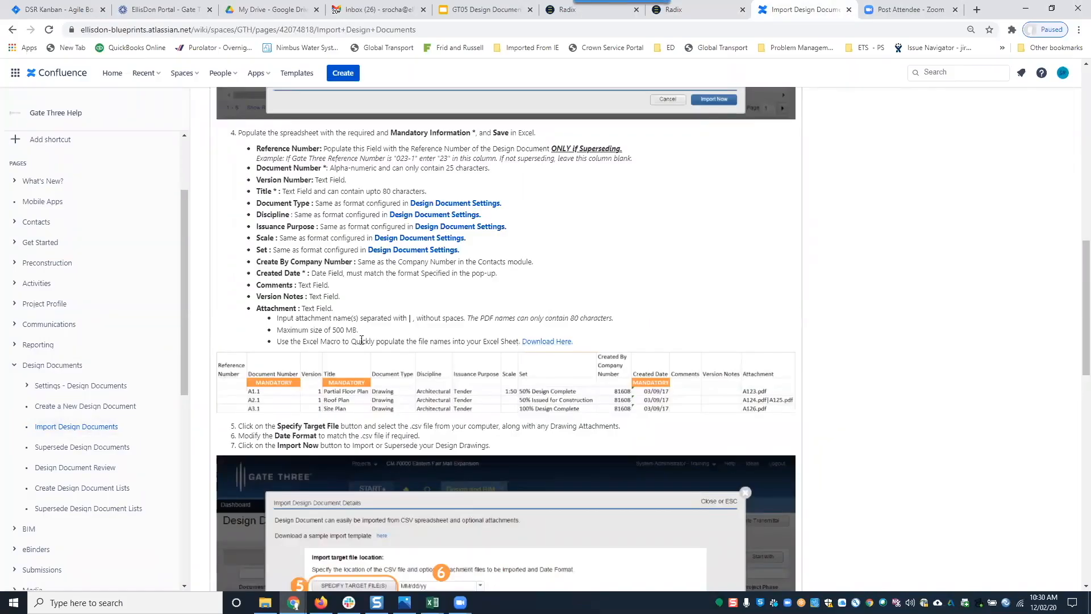
- Switch to the CSV_Sample_12012020 spreadsheet, save it keeping the comma-delimited CSV format, and close it
{"action": "left_click_drag", "start_coordinate": [303, 341], "coordinate": [342, 341]}
{"action": "left_click", "coordinate": [432, 603]}
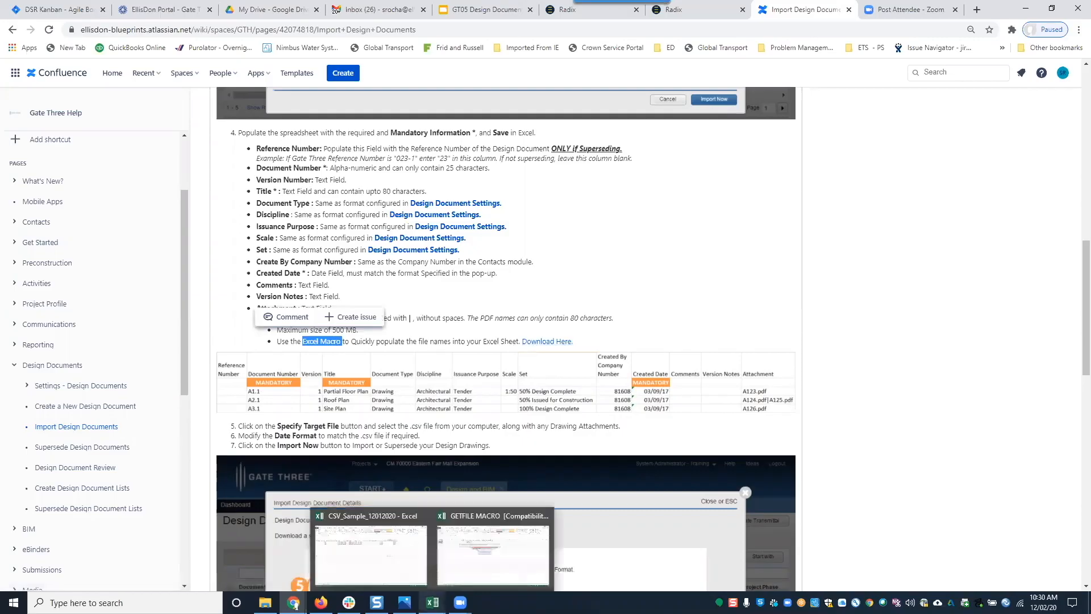
{"action": "left_click", "coordinate": [389, 555]}
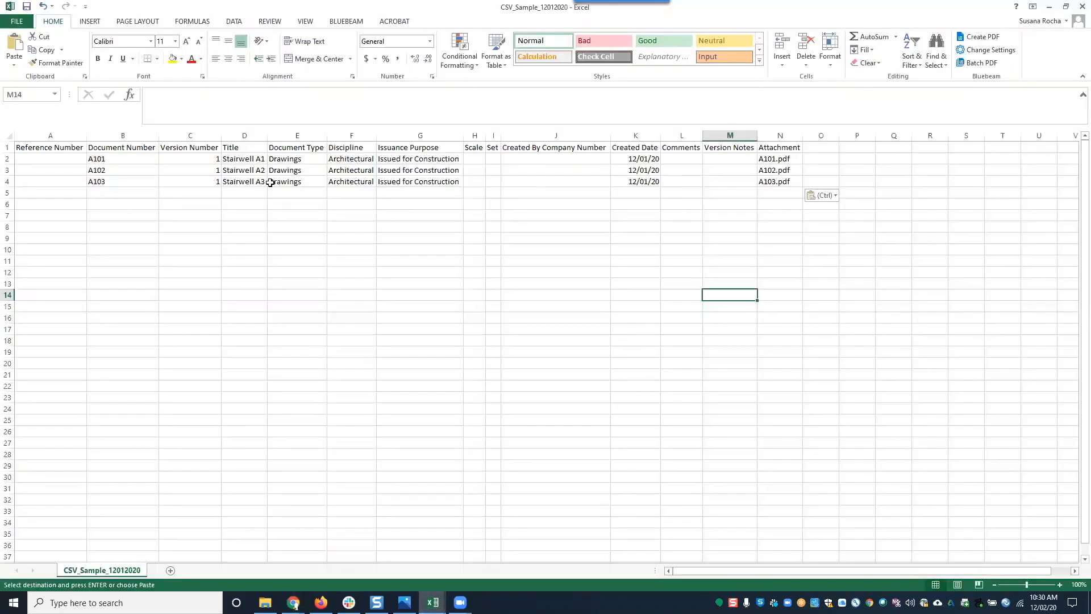
{"action": "left_click", "coordinate": [27, 6]}
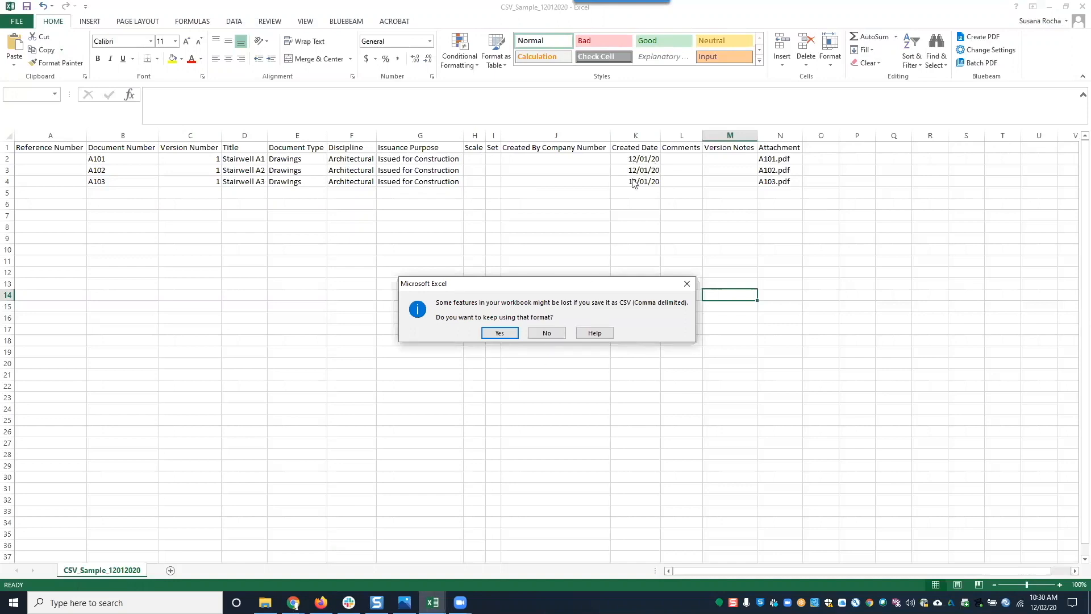
{"action": "left_click", "coordinate": [500, 333]}
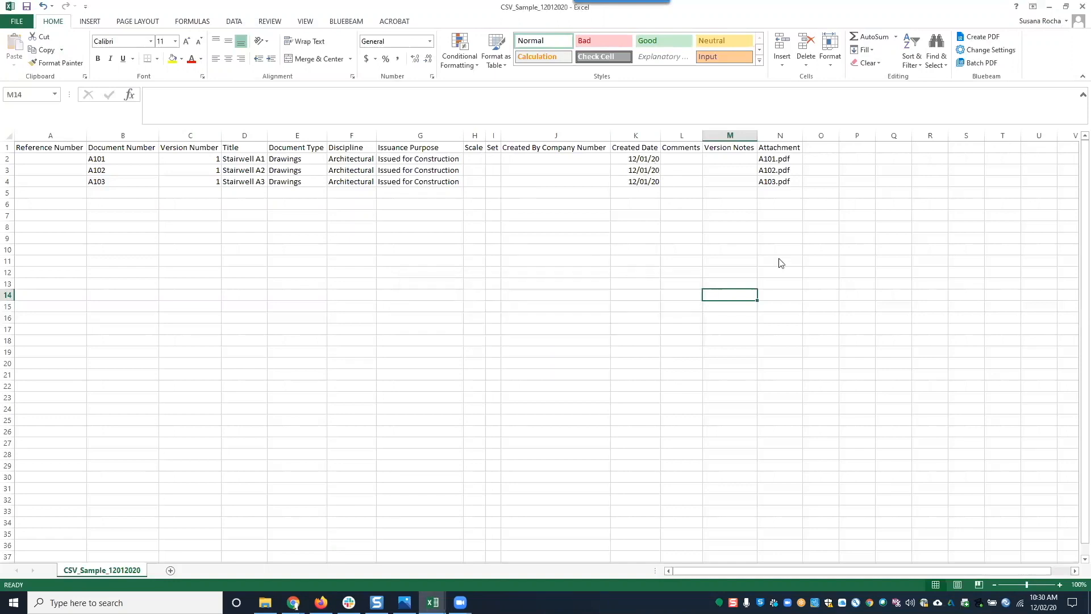
{"action": "left_click", "coordinate": [1082, 6]}
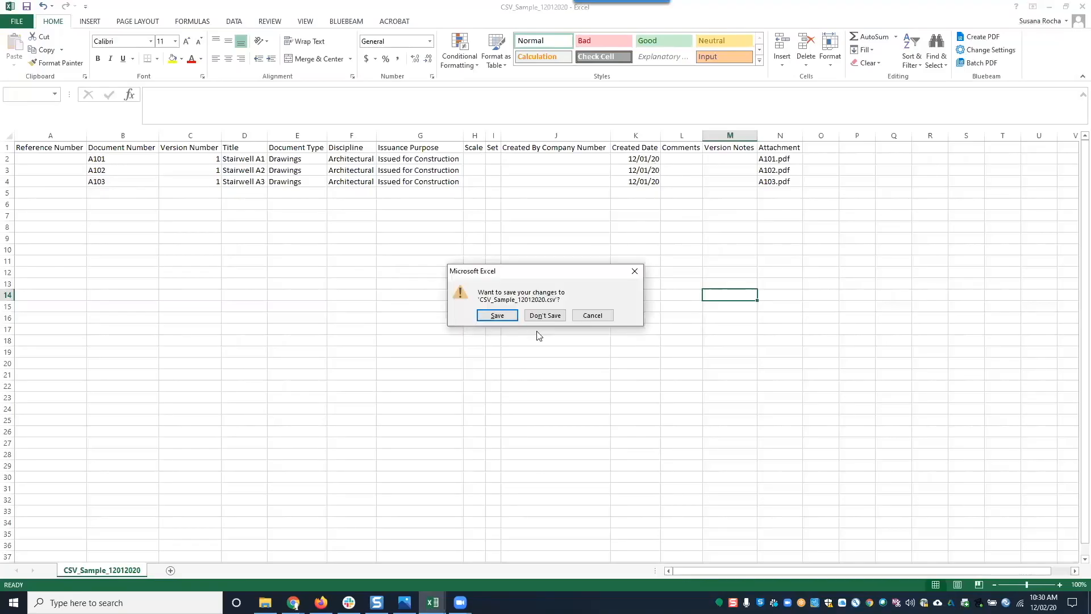
{"action": "left_click", "coordinate": [496, 316]}
{"action": "left_click", "coordinate": [500, 333]}
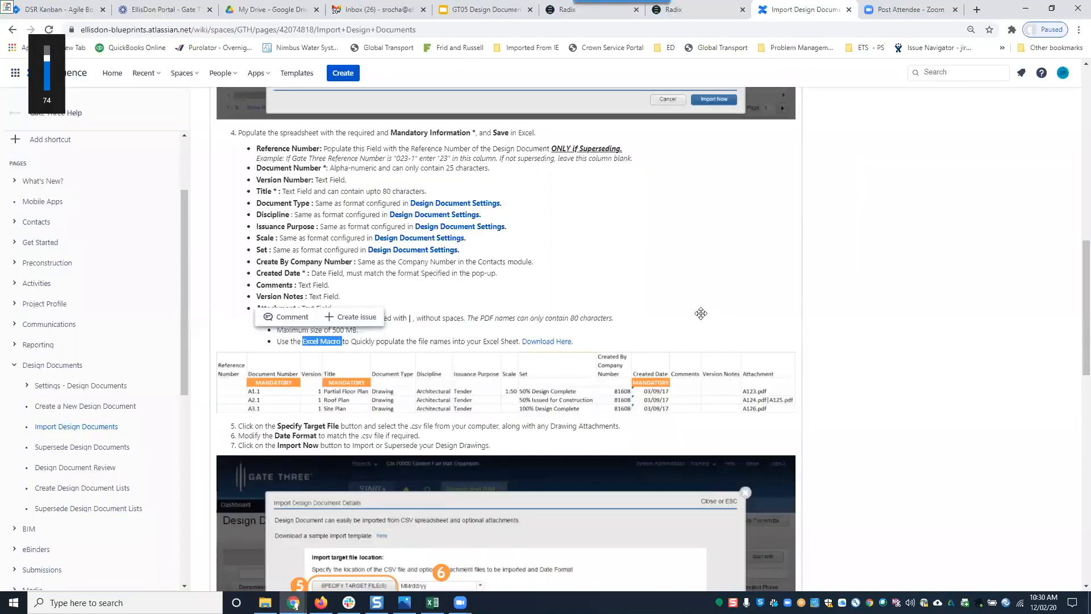
- Return to Gate Three's Import Design Document dialog and choose MM/dd/yy as the date format
{"action": "left_click", "coordinate": [710, 5]}
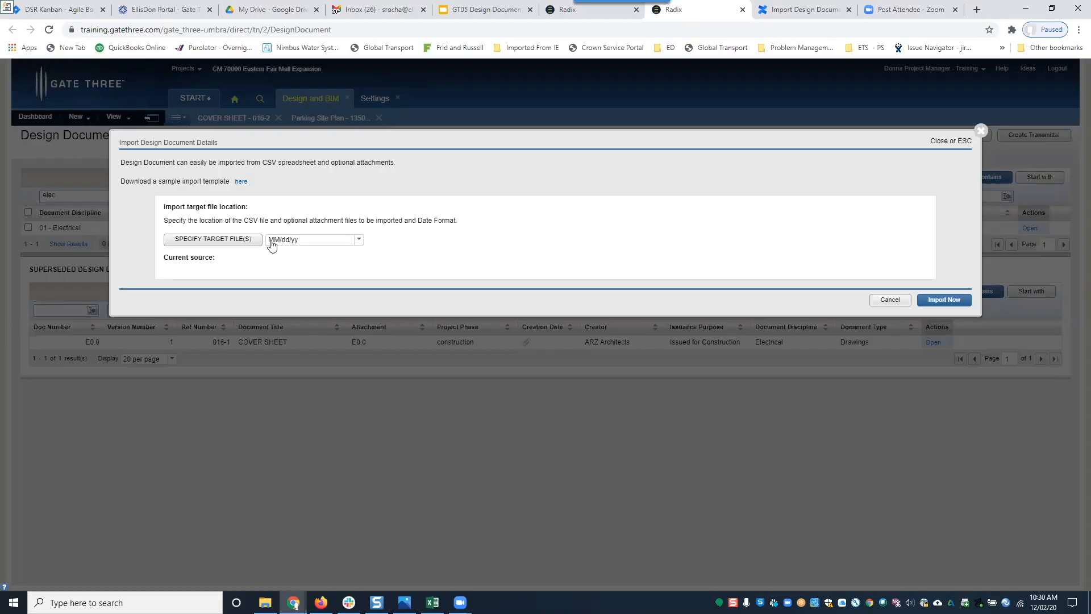
{"action": "left_click", "coordinate": [357, 243]}
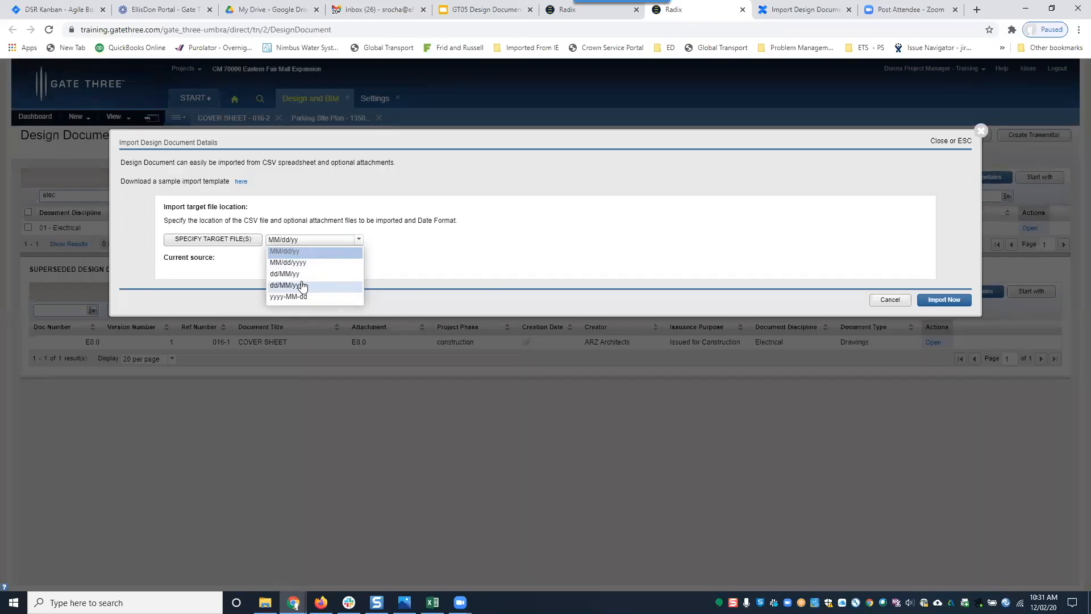
{"action": "left_click", "coordinate": [300, 252]}
- Specify CSV_Sample_12012020 and the PDFs A101, A102 and A103 from the 12-01-20 folder as target files and import them
{"action": "left_click", "coordinate": [225, 245]}
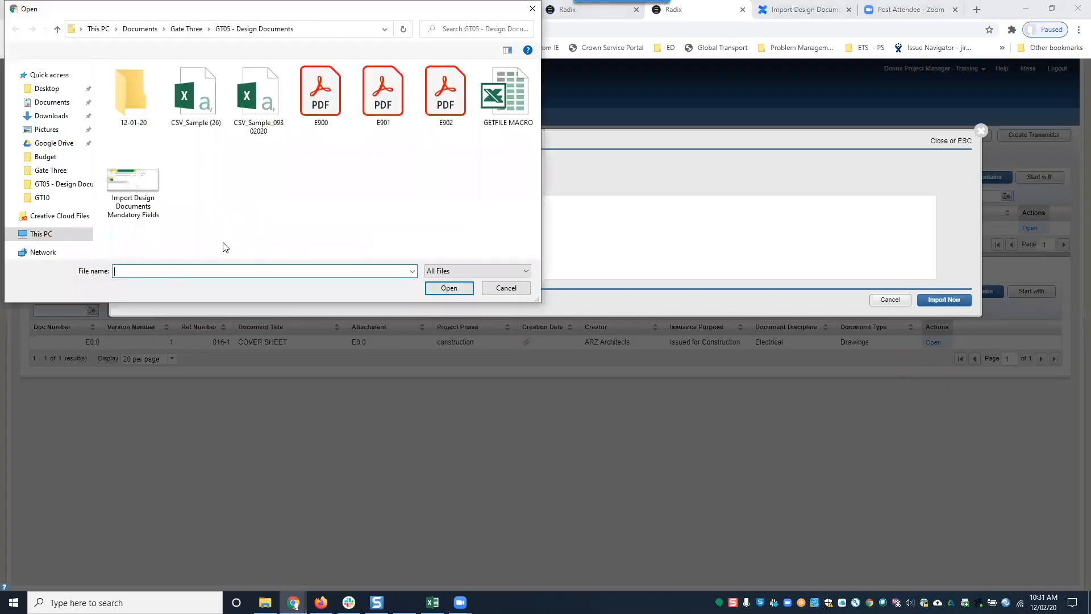
{"action": "double_click", "coordinate": [134, 105]}
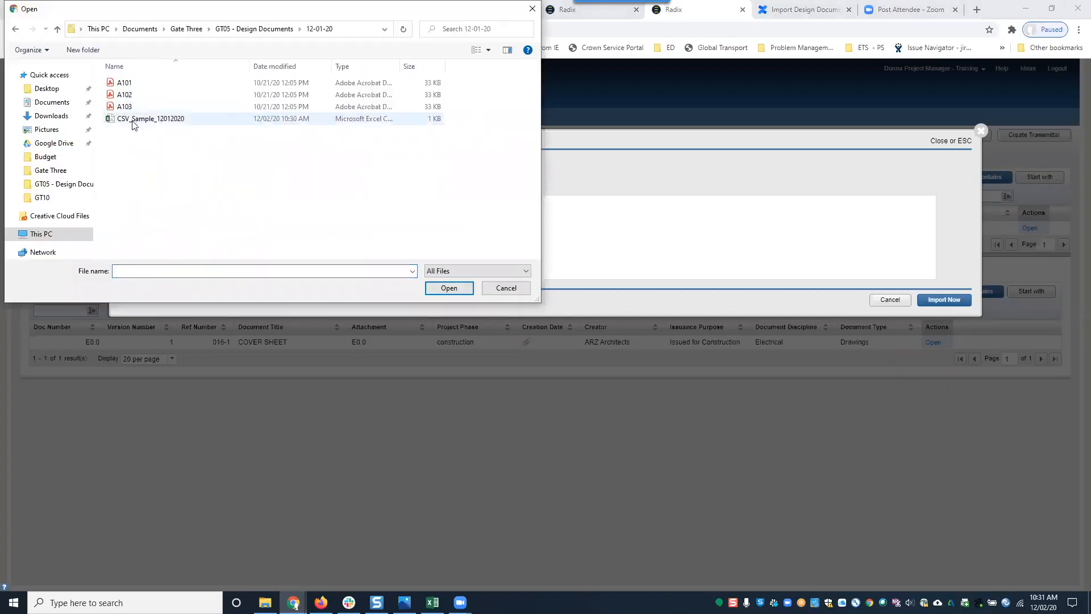
{"action": "left_click", "coordinate": [133, 120]}
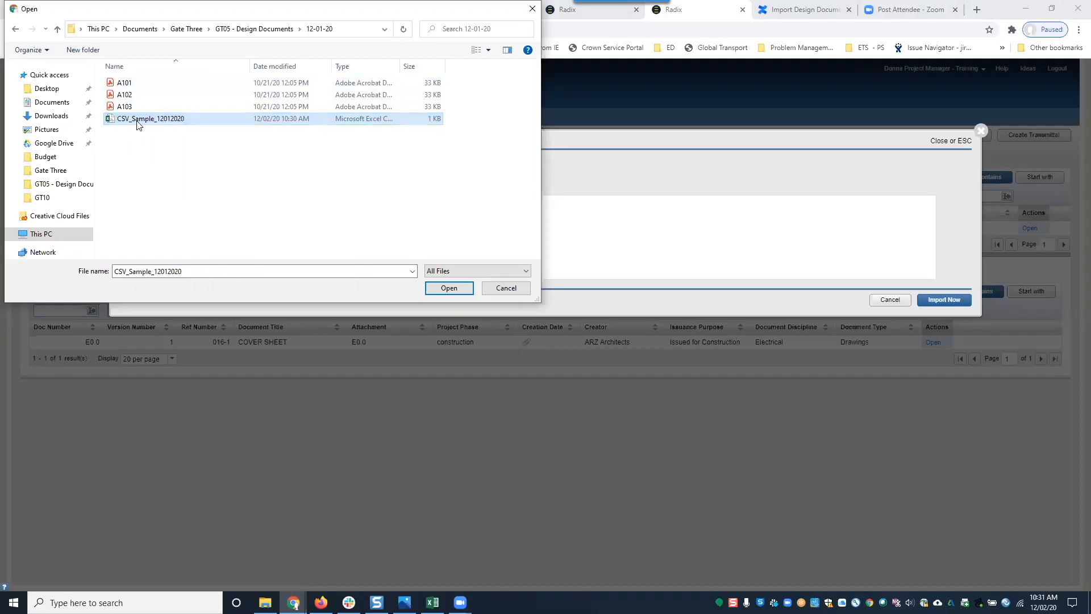
{"action": "left_click", "coordinate": [128, 86], "text": "ctrl"}
{"action": "left_click", "coordinate": [132, 106], "text": "ctrl+shift"}
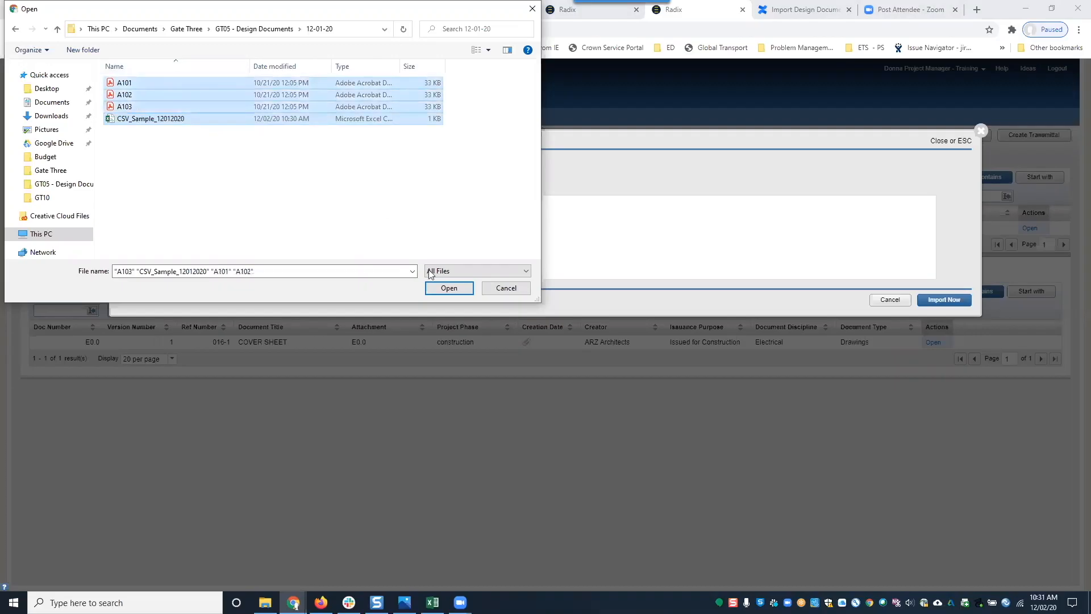
{"action": "left_click", "coordinate": [449, 288]}
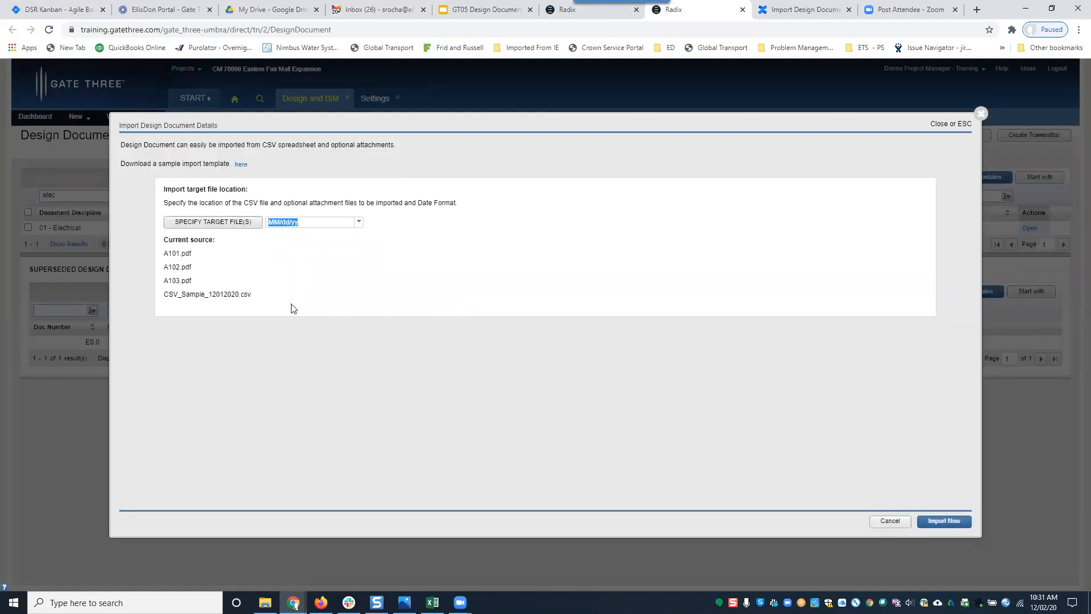
{"action": "left_click", "coordinate": [946, 523]}
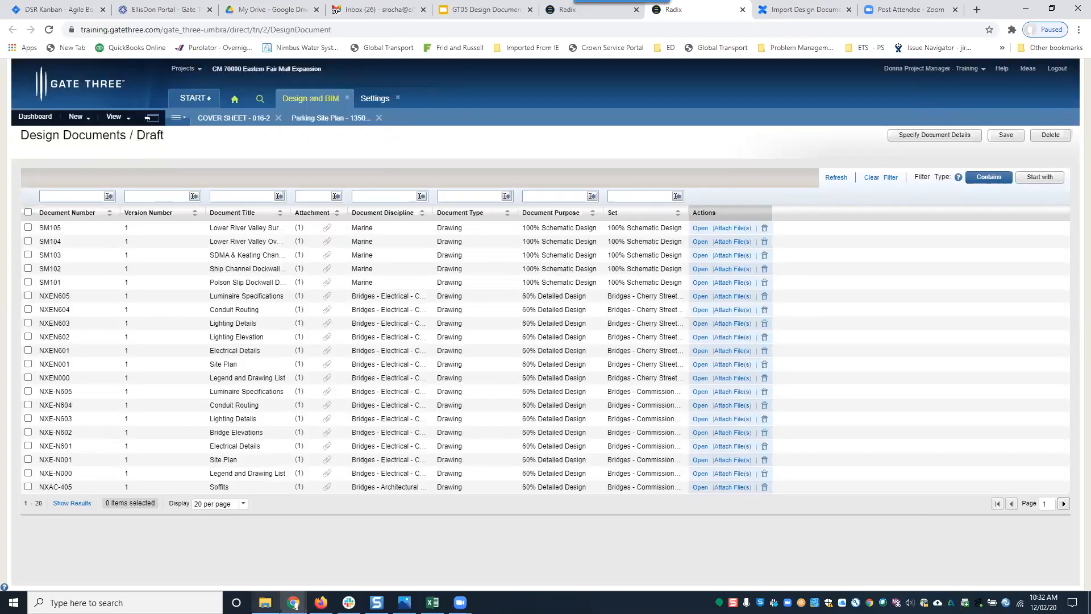
- Filter the draft design documents by document number a1 and version number 1
{"action": "left_click", "coordinate": [265, 602]}
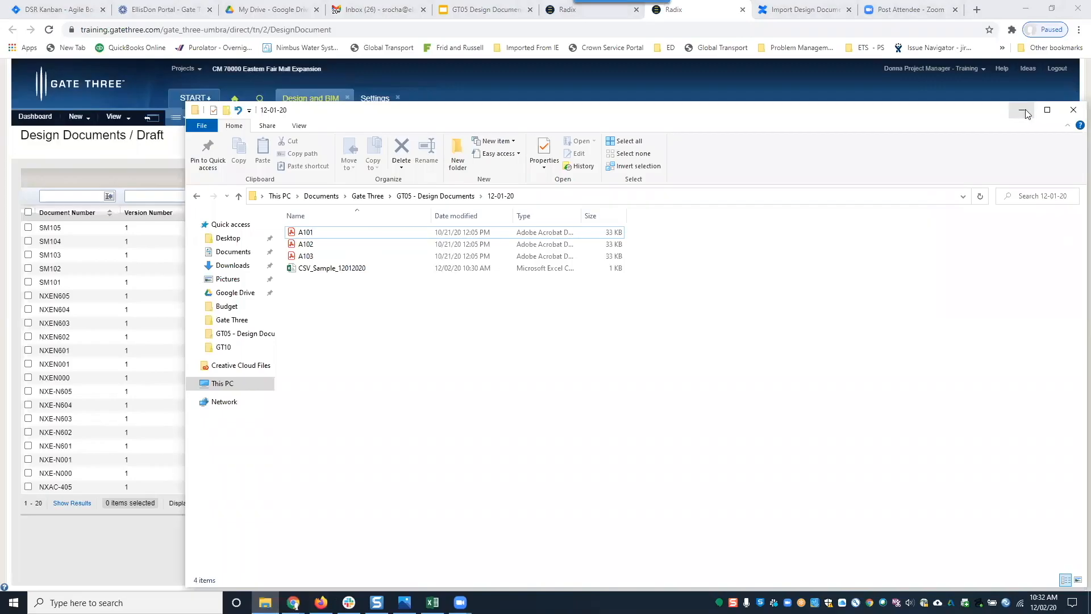
{"action": "left_click", "coordinate": [71, 211]}
{"action": "type", "text": "a1"}
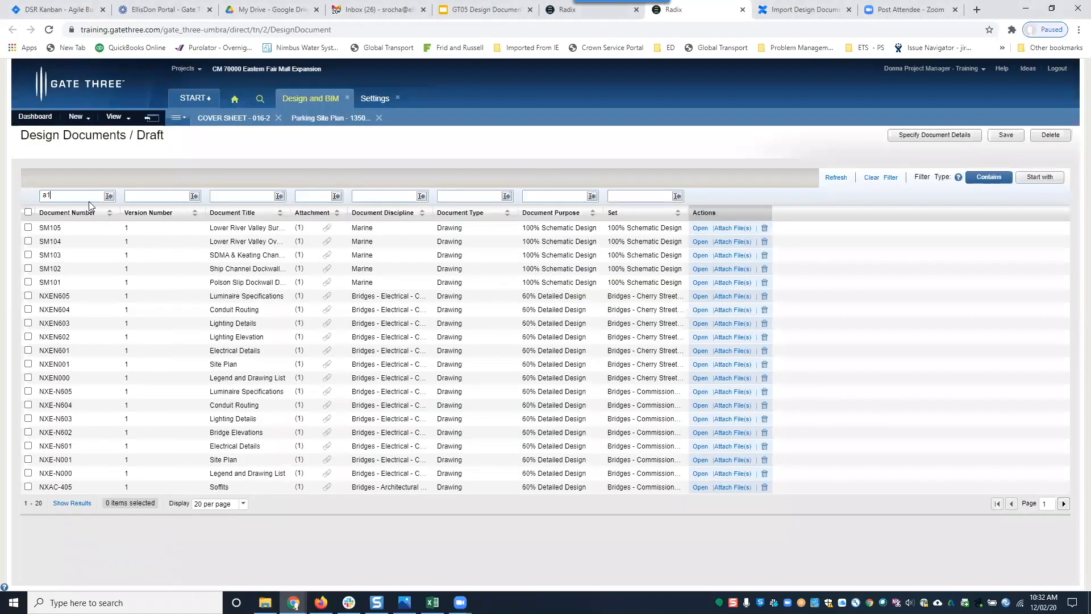
{"action": "key", "text": "Return"}
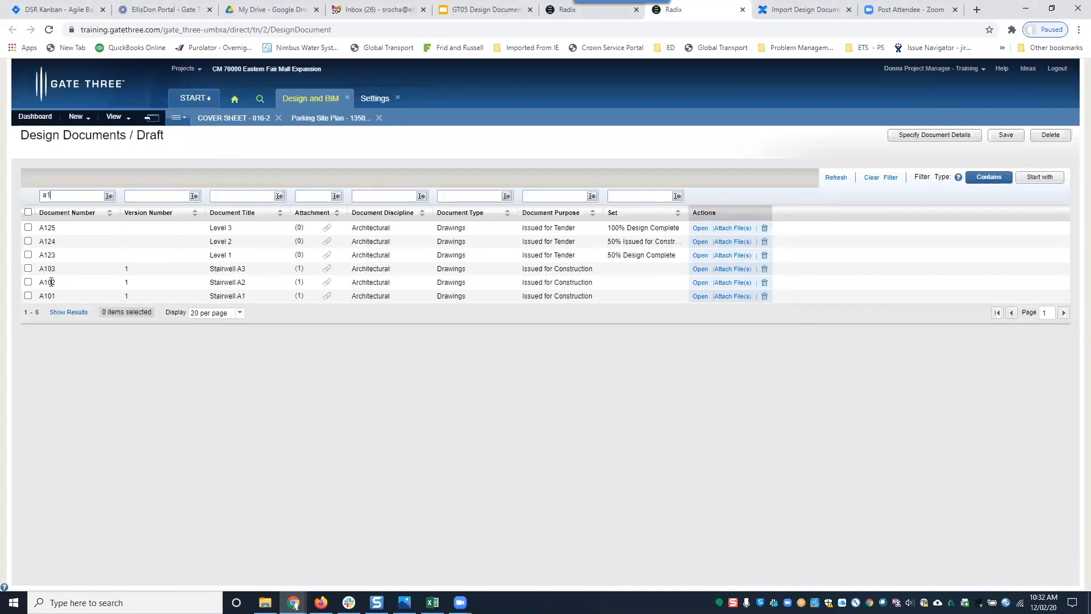
{"action": "type", "text": "1"}
{"action": "key", "text": "Return"}
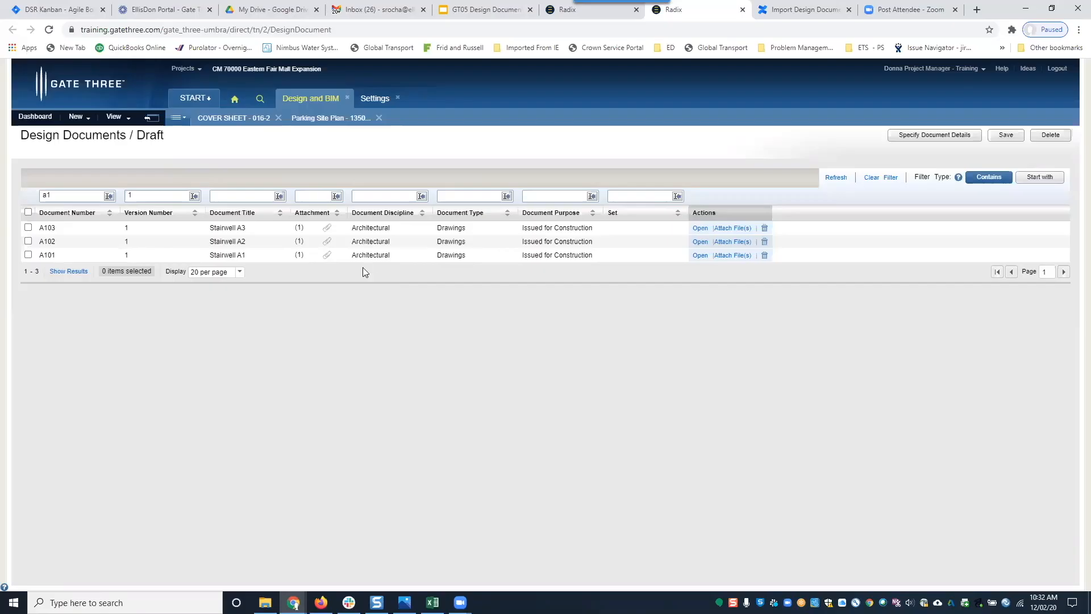
- Select the filtered stairwell drafts A101, A102 and A103 and open the form for specifying their shared document details
{"action": "left_click", "coordinate": [28, 213]}
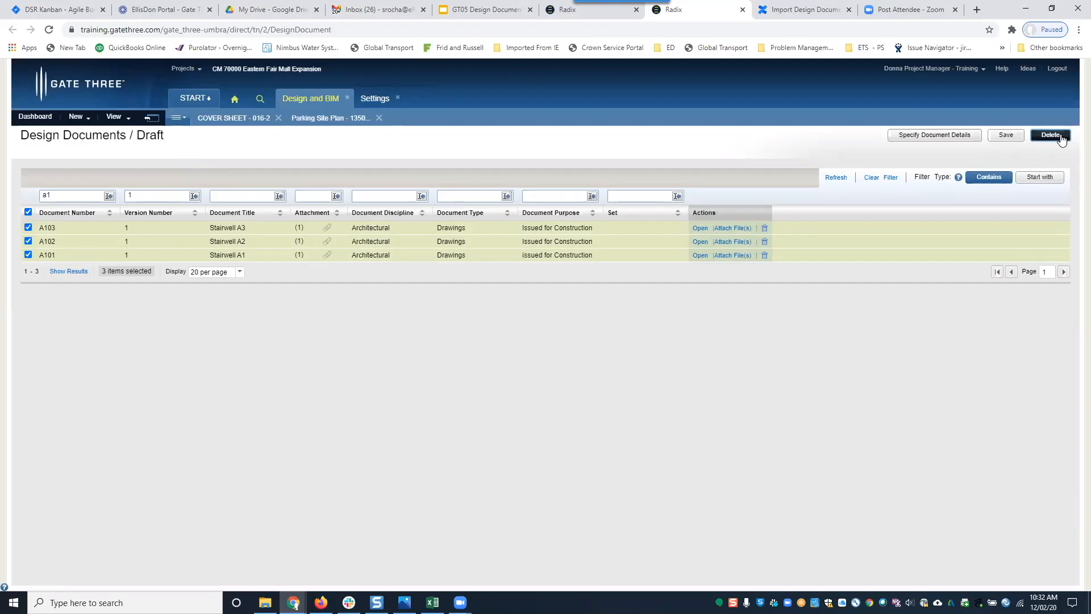
{"action": "left_click", "coordinate": [28, 212]}
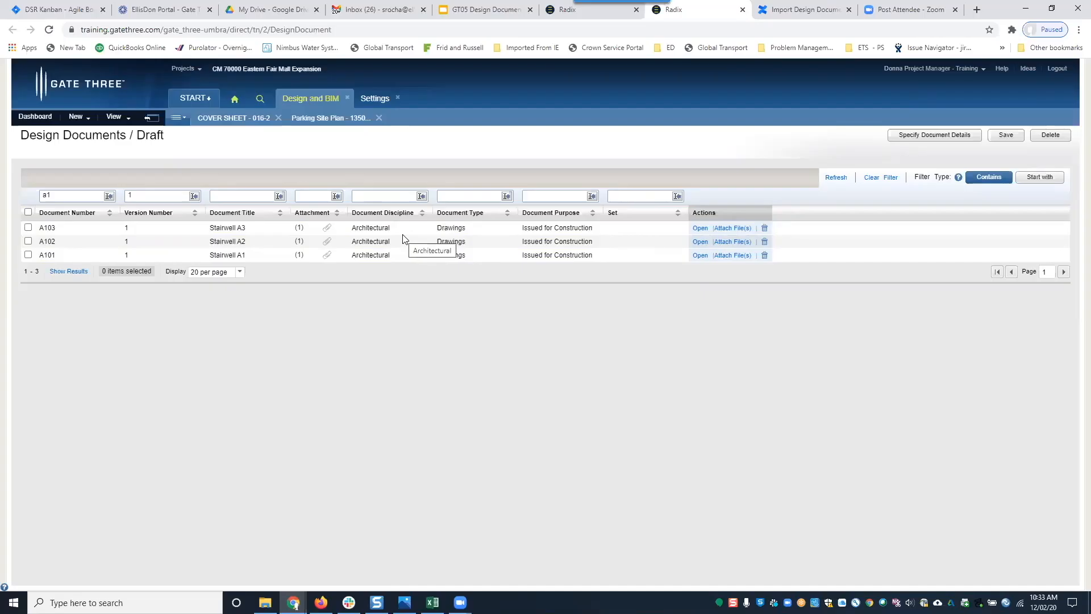
{"action": "left_click", "coordinate": [29, 213]}
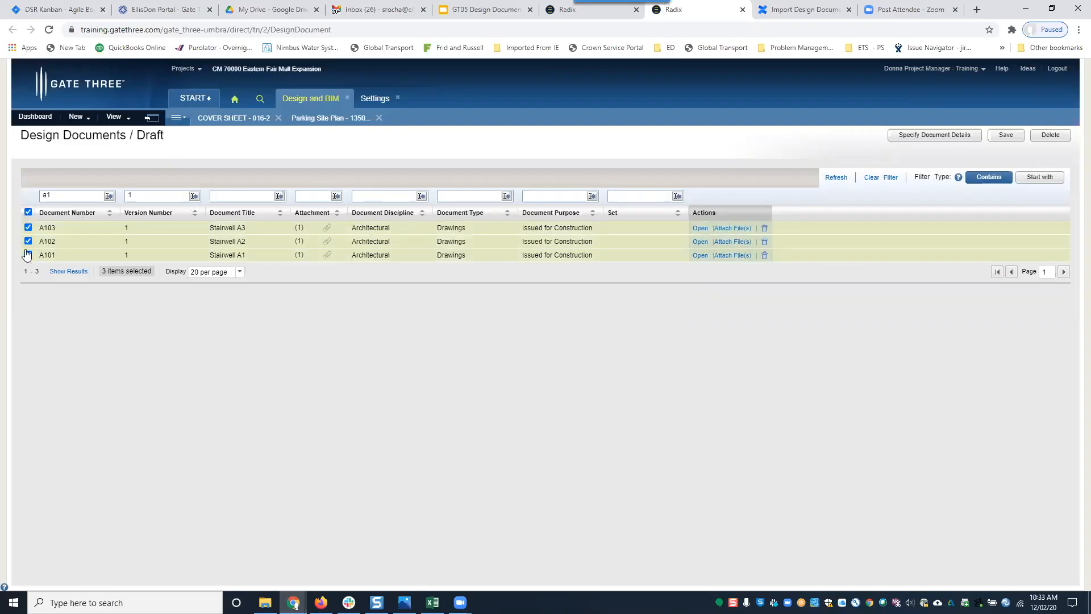
{"action": "left_click", "coordinate": [933, 138]}
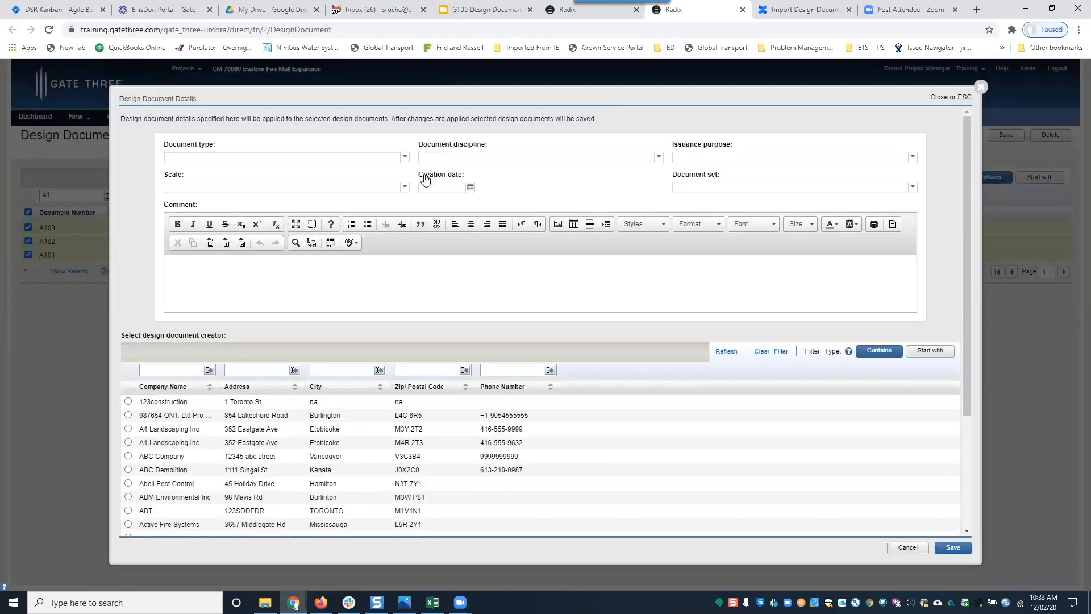
- Look through the document type, discipline and set options, and set the issuance purpose to 50% Design Development
{"action": "left_click", "coordinate": [403, 158]}
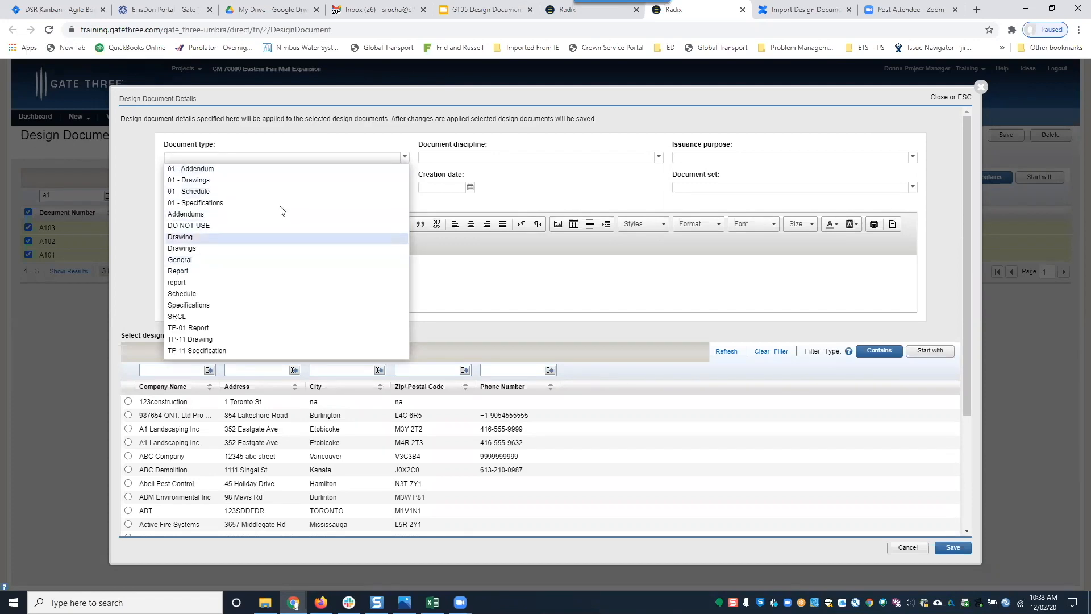
{"action": "left_click", "coordinate": [371, 141]}
{"action": "left_click", "coordinate": [660, 159]}
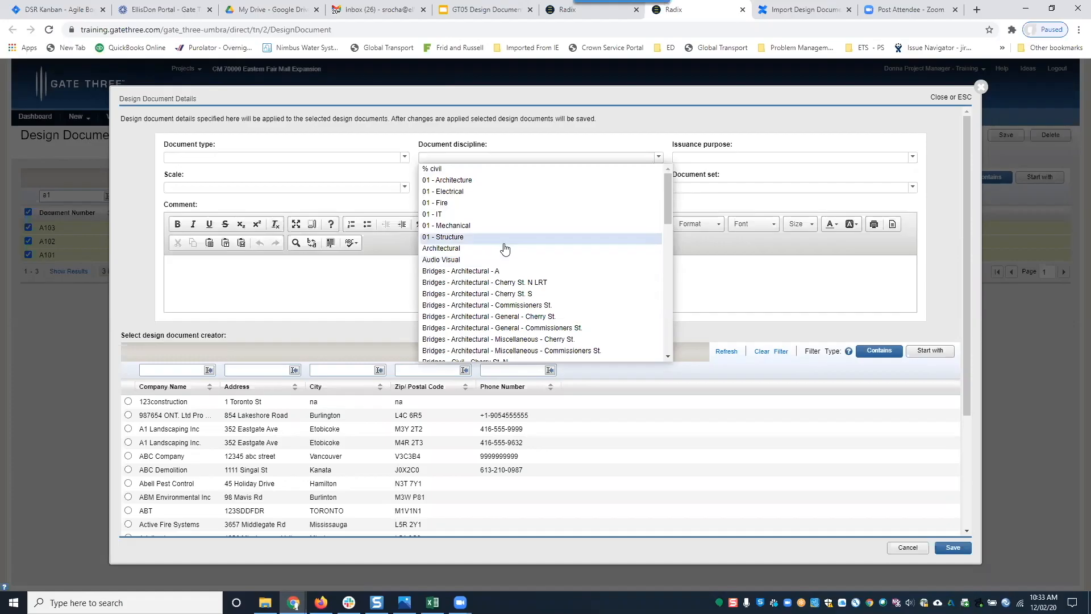
{"action": "left_click", "coordinate": [737, 148]}
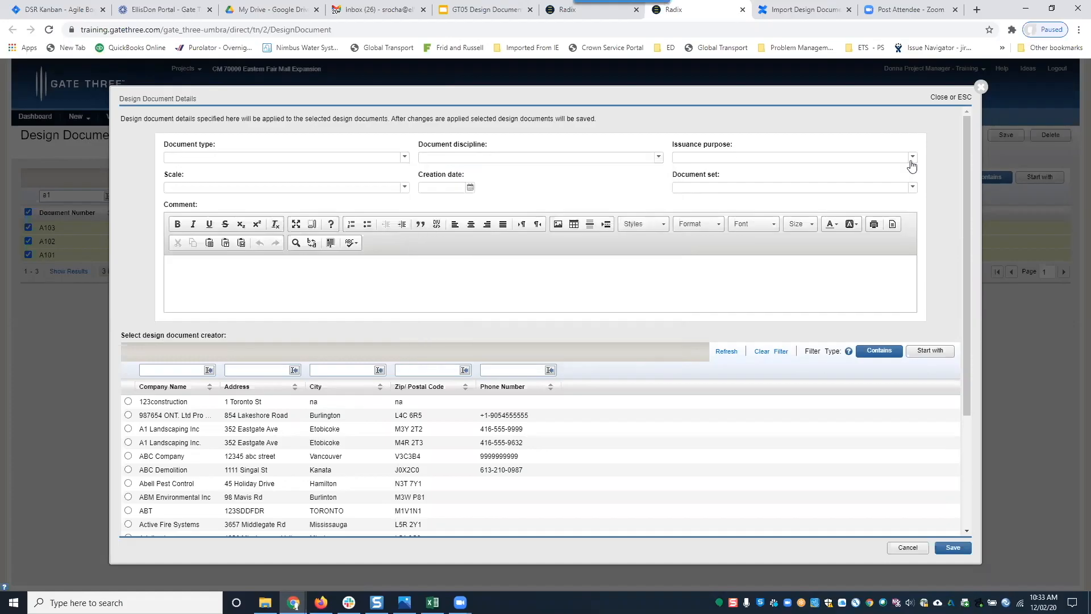
{"action": "left_click", "coordinate": [911, 162]}
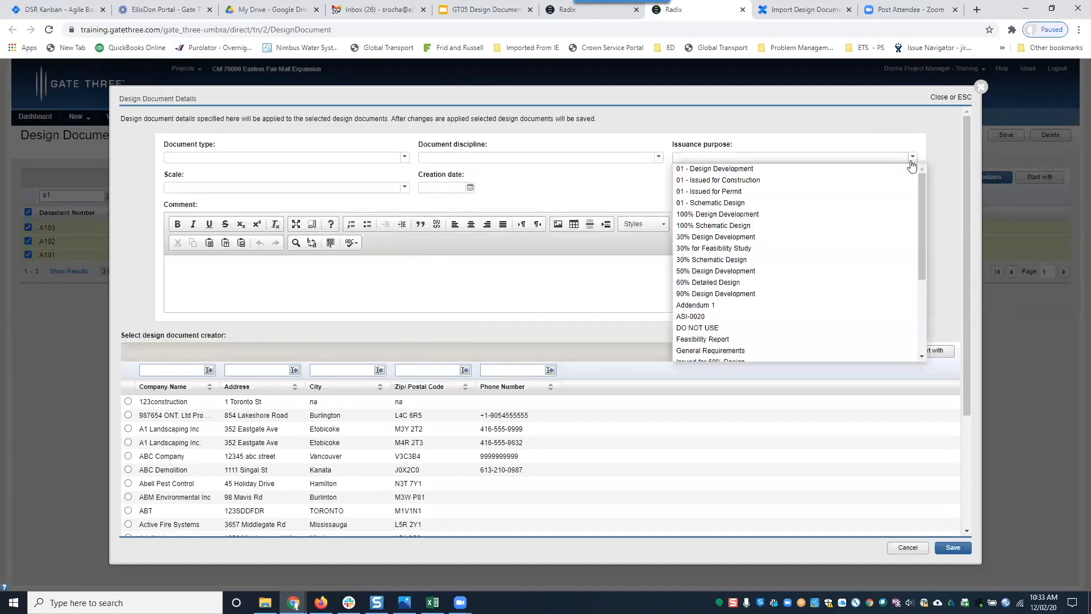
{"action": "left_click", "coordinate": [768, 269]}
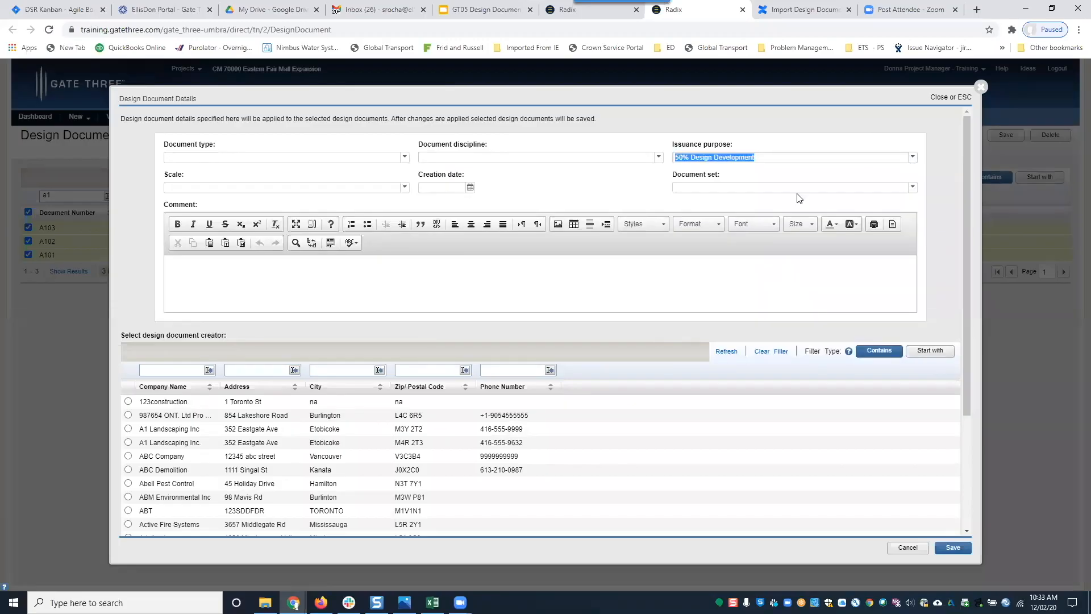
{"action": "left_click", "coordinate": [911, 189]}
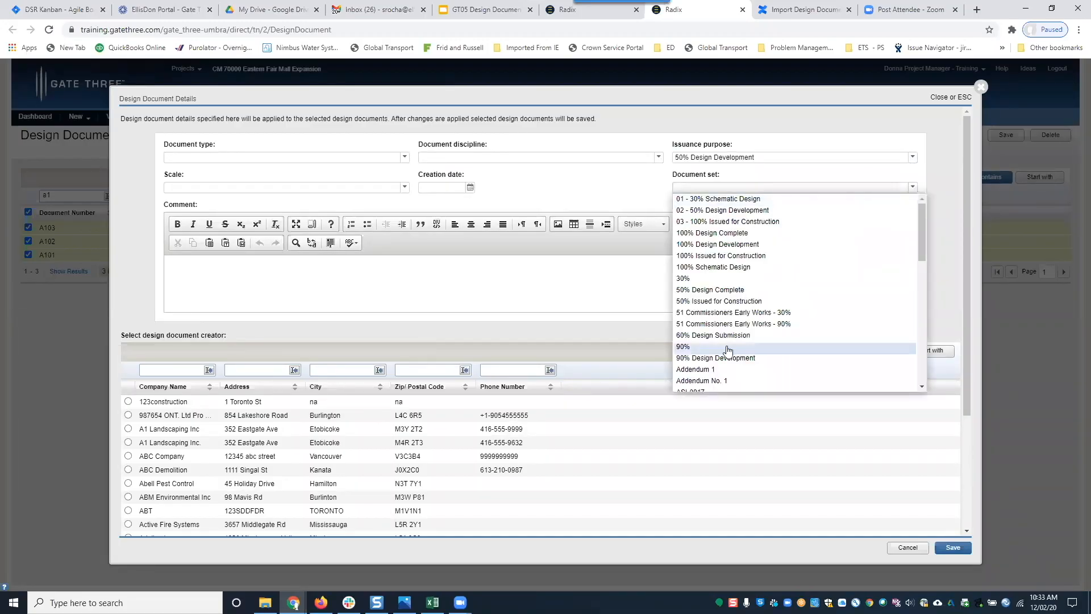
{"action": "left_click", "coordinate": [649, 191]}
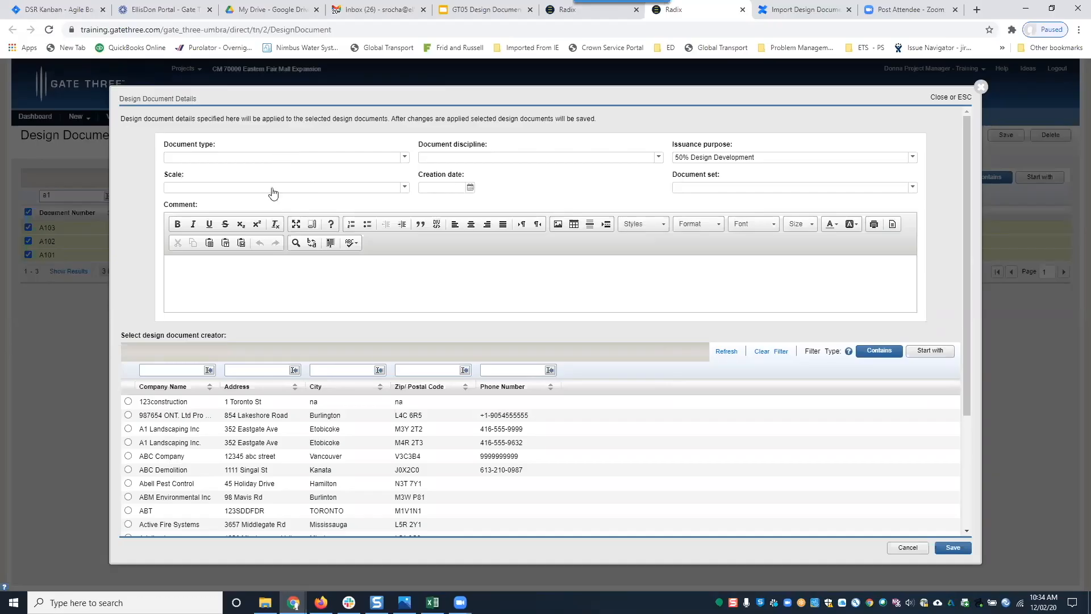
- Search the design document creators for king, select King Consulting Limited, and save the details for the selected drafts
{"action": "left_click", "coordinate": [204, 268]}
{"action": "type", "text": "king"}
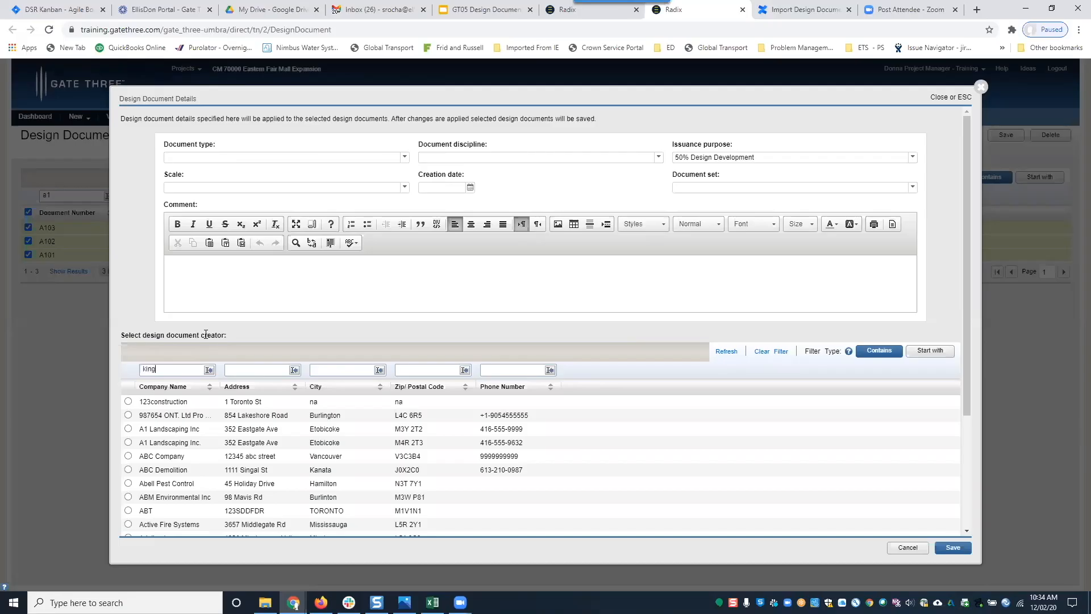
{"action": "left_click", "coordinate": [128, 416]}
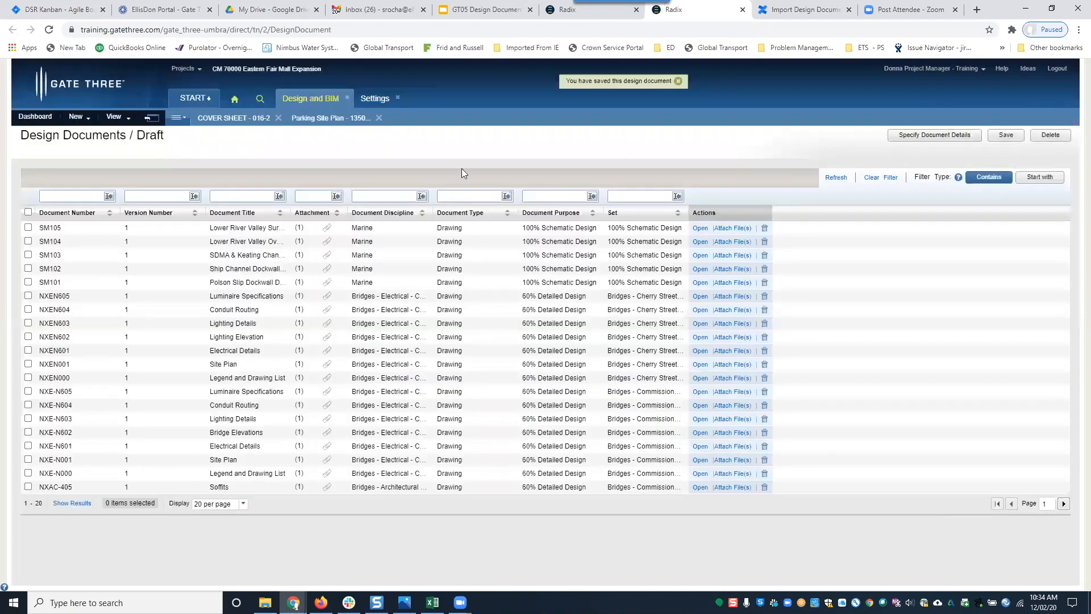
- Check the draft design documents for document numbers containing a10
{"action": "left_click", "coordinate": [61, 195]}
{"action": "type", "text": "a10"}
{"action": "key", "text": "Return"}
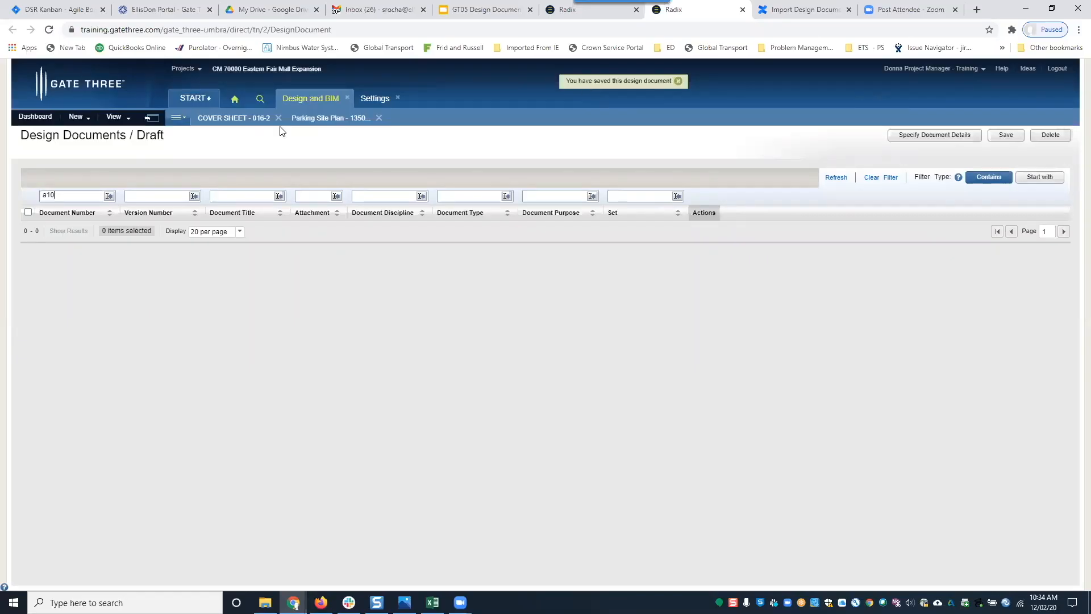
- Open the Design Documents view and filter it by document number a10 and version number 1
{"action": "left_click", "coordinate": [117, 117]}
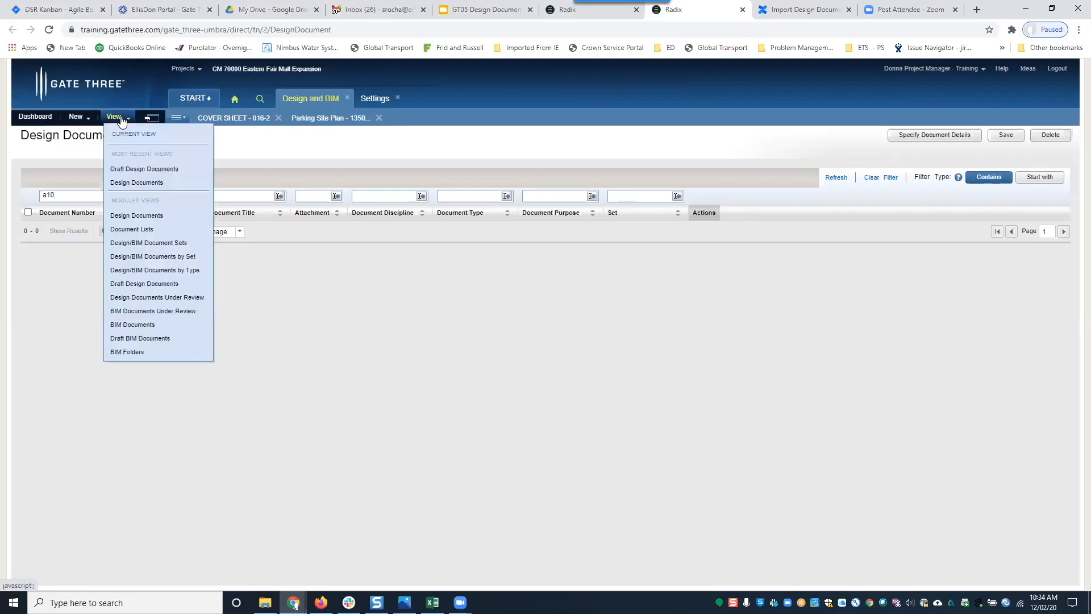
{"action": "left_click", "coordinate": [138, 216]}
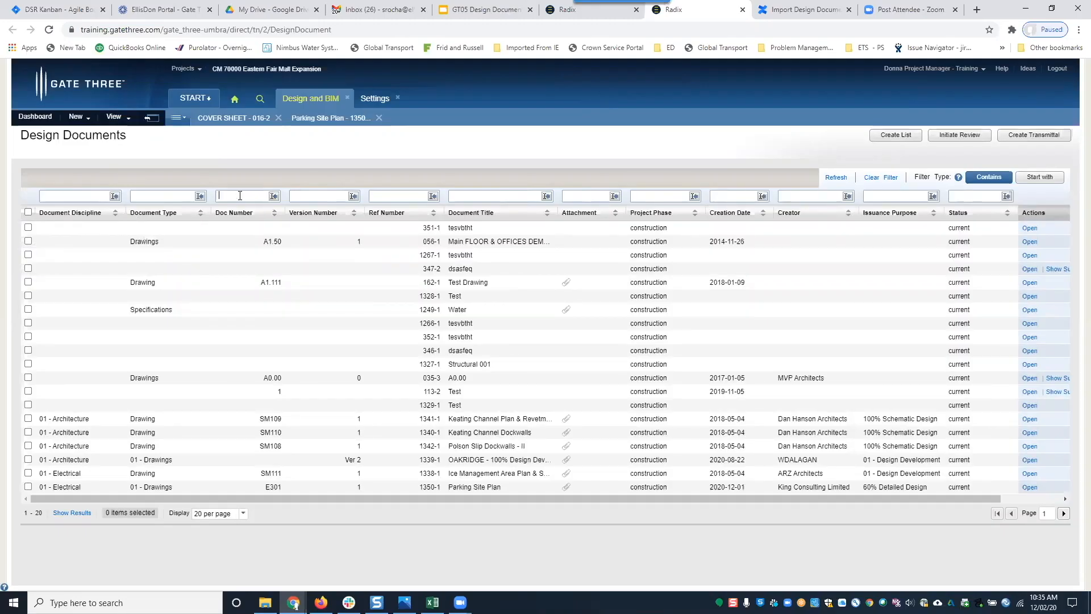
{"action": "type", "text": "a10"}
{"action": "left_click", "coordinate": [326, 193]}
{"action": "type", "text": "1"}
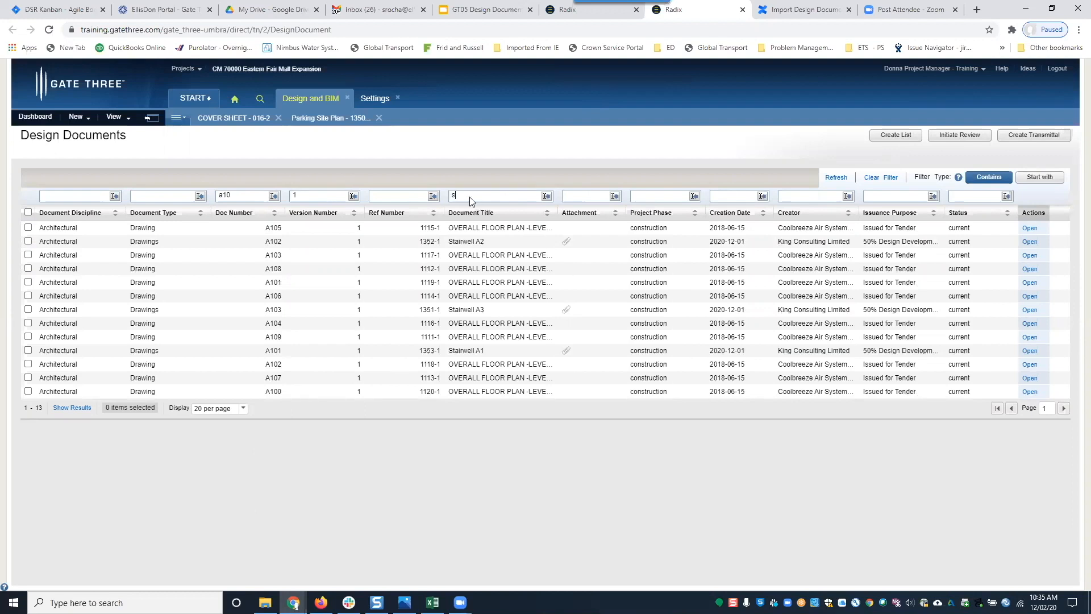
- Filter the design documents by document title stairw, and open CSV_Sample_12012020 from the 12-01-20 folder in Excel
{"action": "type", "text": "stairw"}
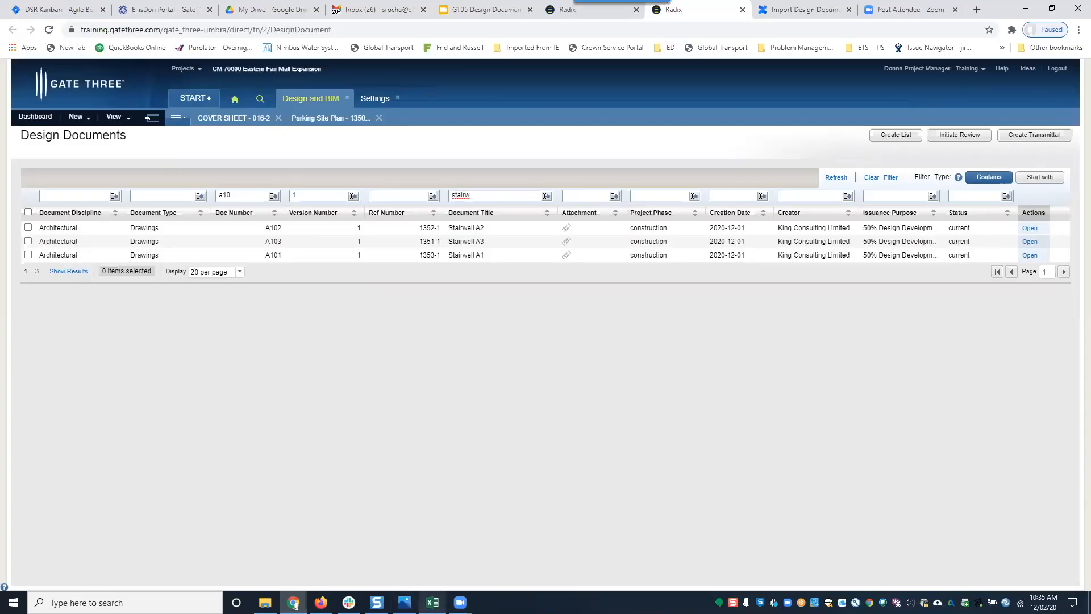
{"action": "left_click", "coordinate": [433, 603]}
{"action": "left_click", "coordinate": [433, 603]}
{"action": "left_click", "coordinate": [265, 603]}
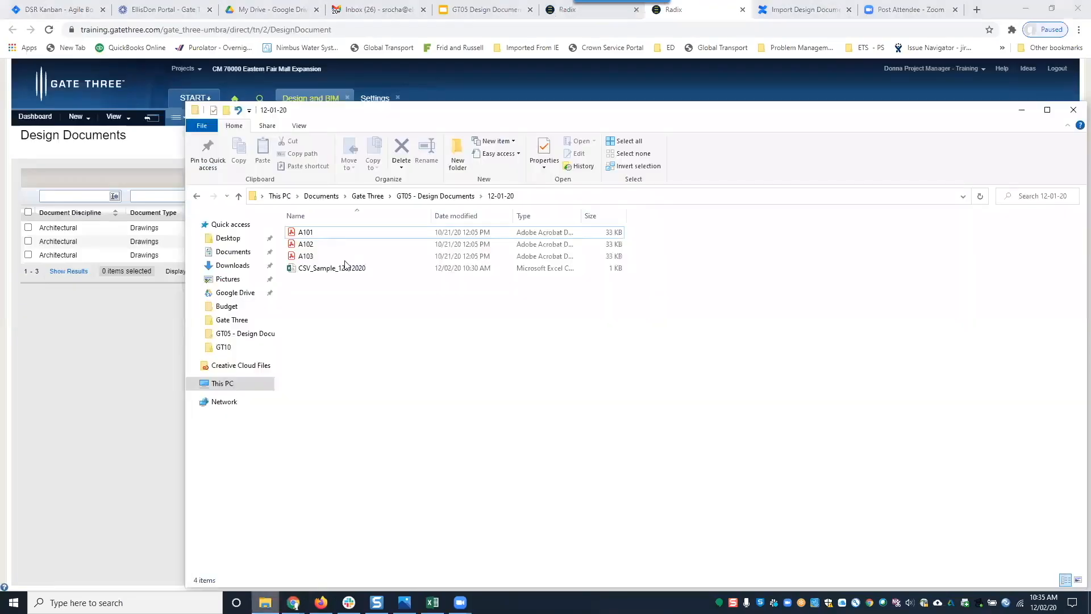
{"action": "double_click", "coordinate": [334, 269]}
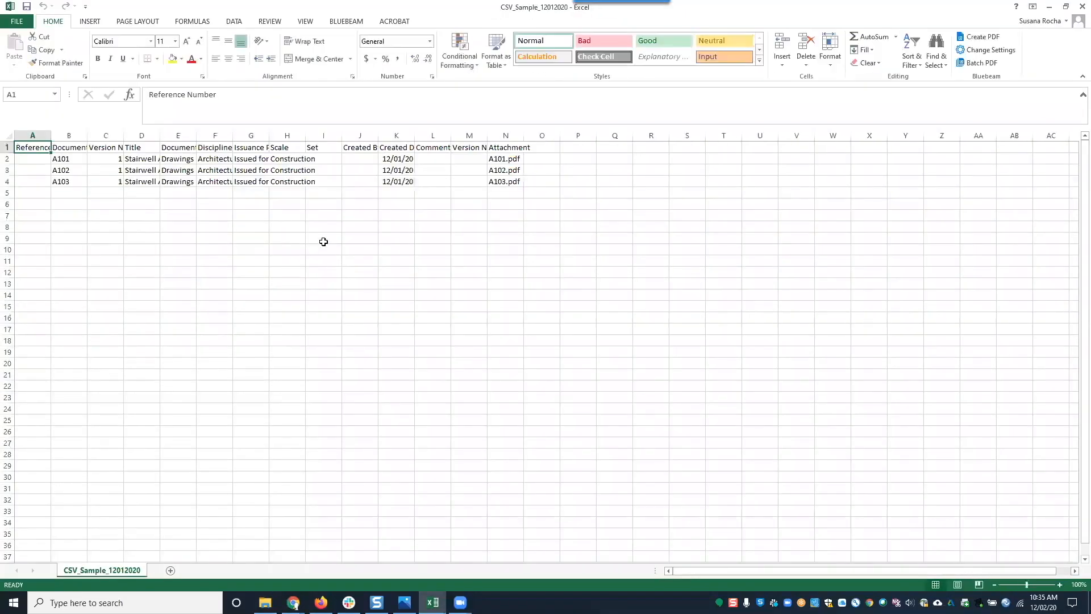
- Fit the widths of columns A through O to their contents in CSV_Sample_12012020
{"action": "left_click", "coordinate": [38, 134]}
{"action": "left_click", "coordinate": [64, 135]}
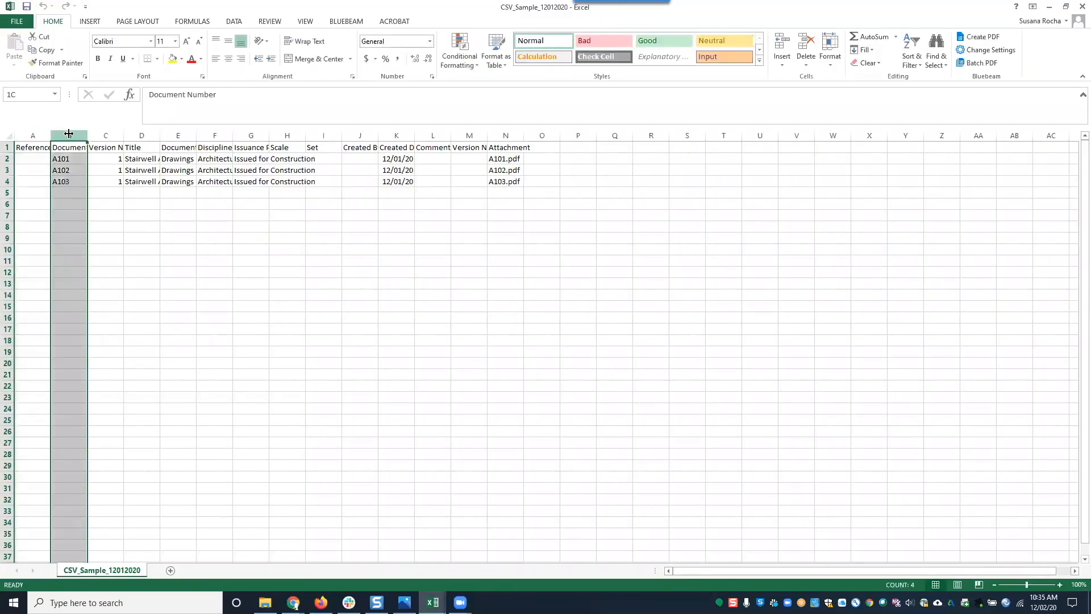
{"action": "left_click", "coordinate": [41, 135]}
{"action": "left_click", "coordinate": [540, 138], "text": "shift"}
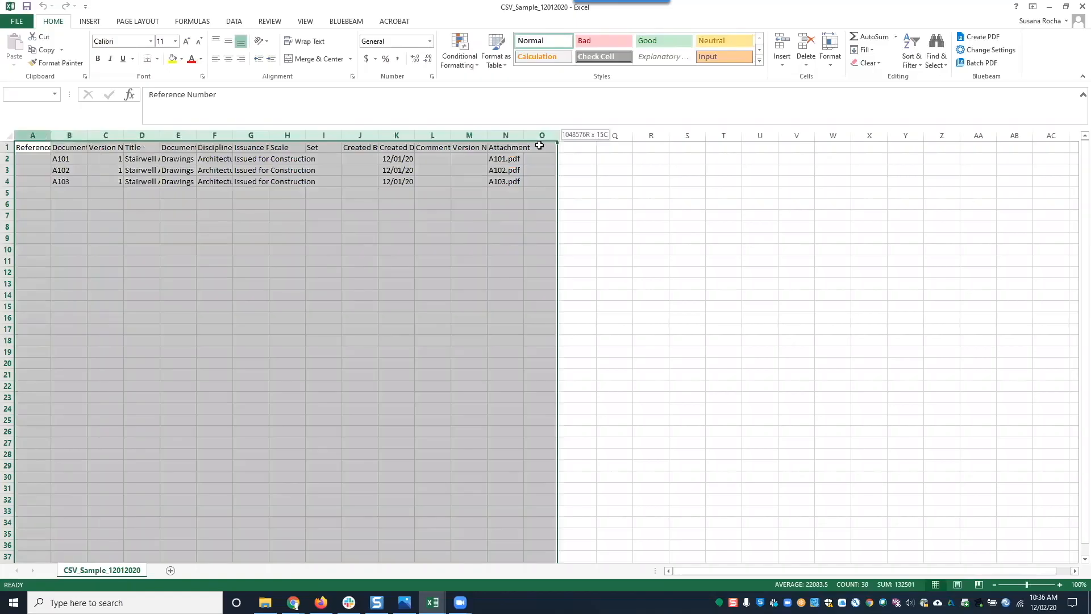
{"action": "double_click", "coordinate": [412, 130]}
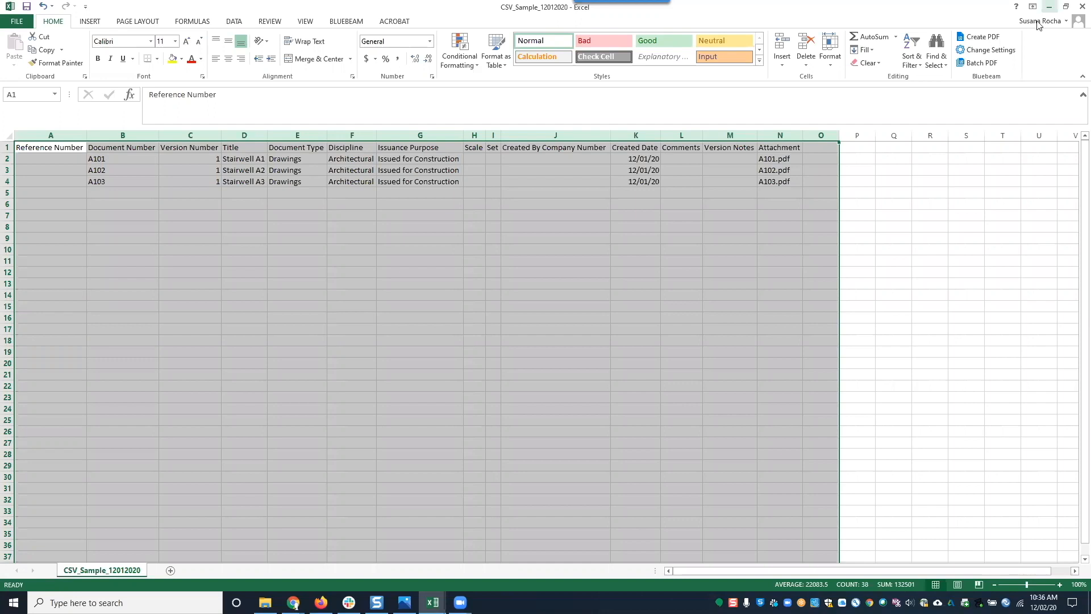
- Return to the filtered Design Documents view in Gate Three and check the reference numbers of the stairwell documents
{"action": "left_click", "coordinate": [1048, 7]}
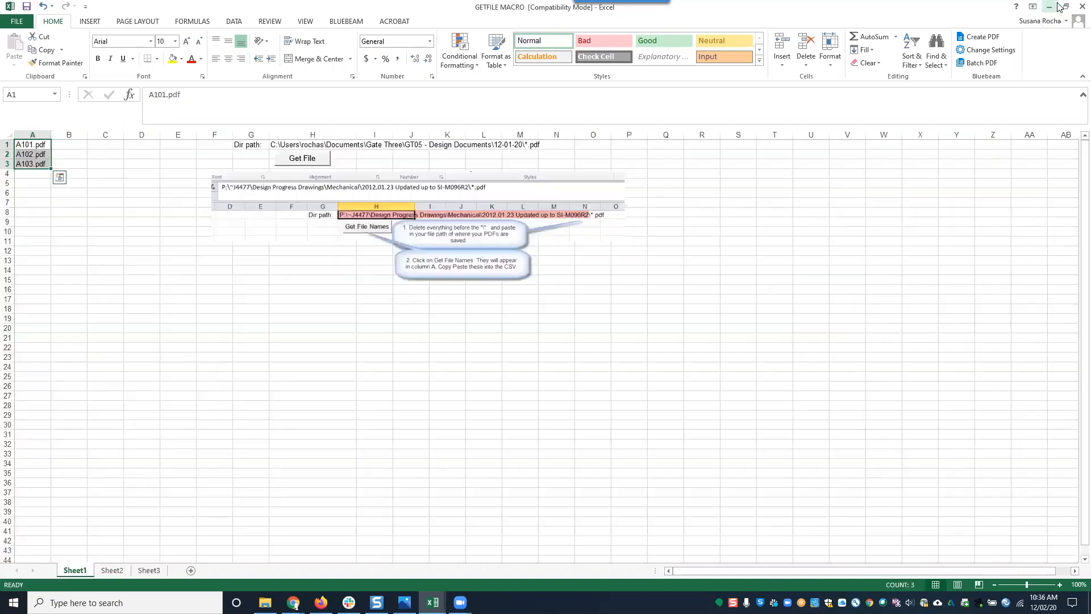
{"action": "left_click", "coordinate": [1048, 8]}
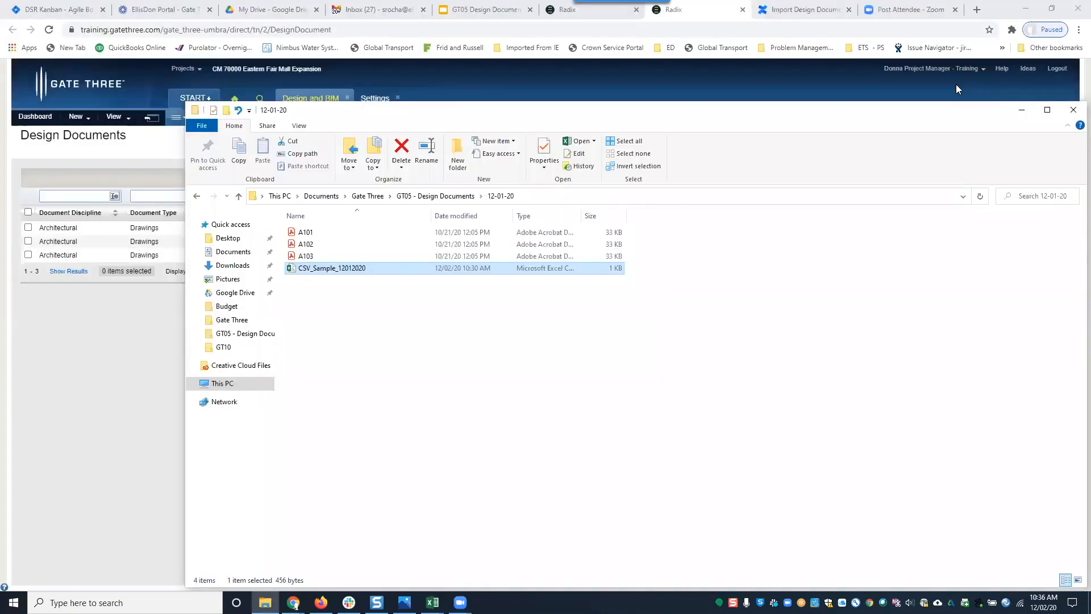
{"action": "left_click", "coordinate": [1061, 114]}
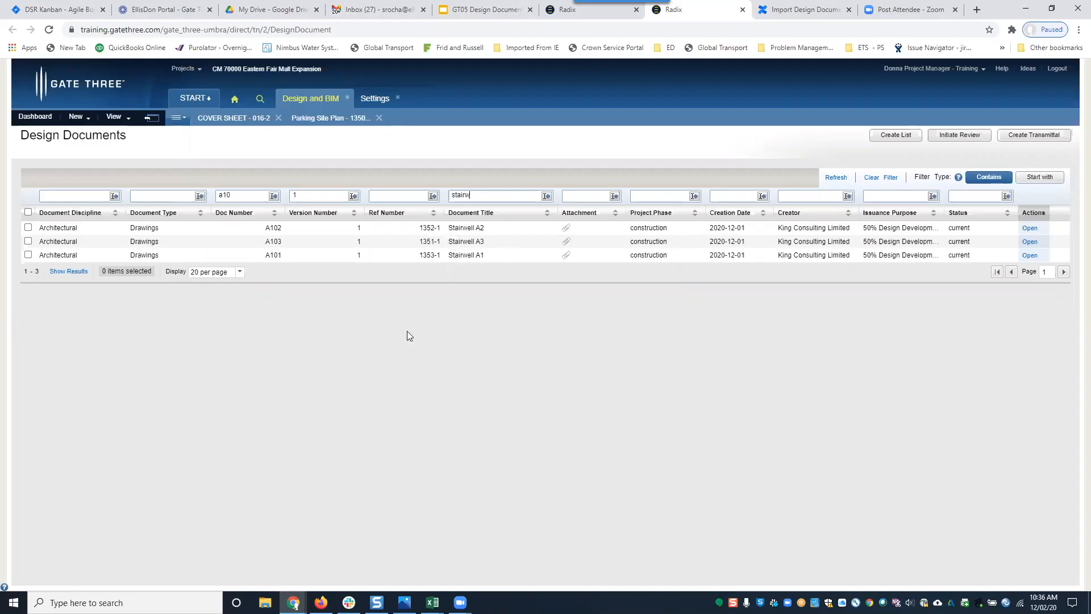
{"action": "left_click_drag", "start_coordinate": [420, 229], "coordinate": [436, 228]}
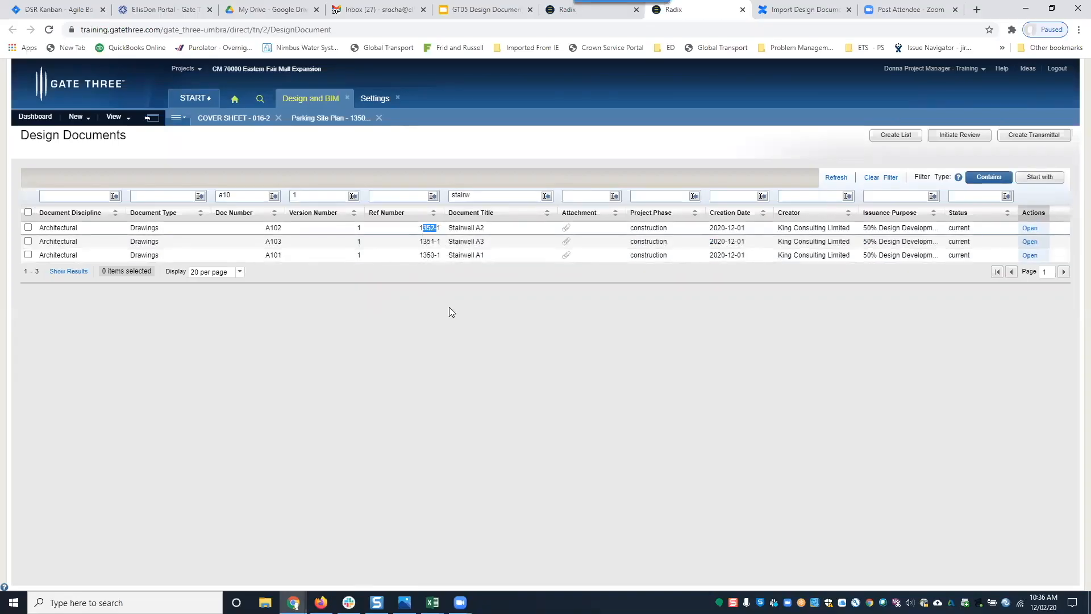
{"action": "left_click", "coordinate": [412, 256]}
{"action": "left_click_drag", "start_coordinate": [419, 240], "coordinate": [430, 241]}
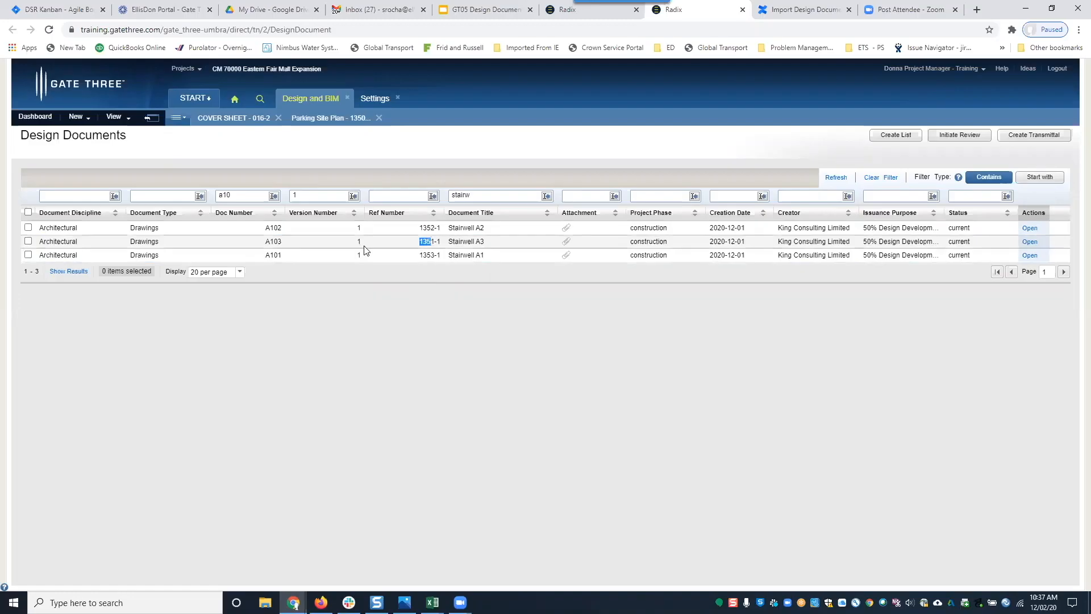
- Create a Design Document Log report from the Document Management reports, preview it and open the downloaded workbook for editing
{"action": "left_click", "coordinate": [187, 100]}
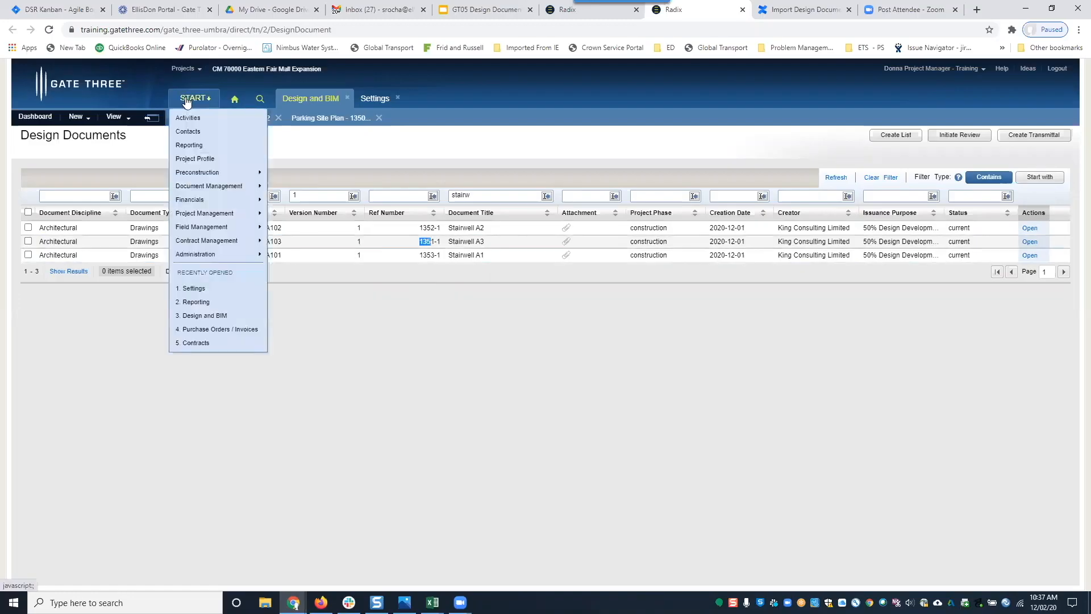
{"action": "left_click", "coordinate": [193, 149]}
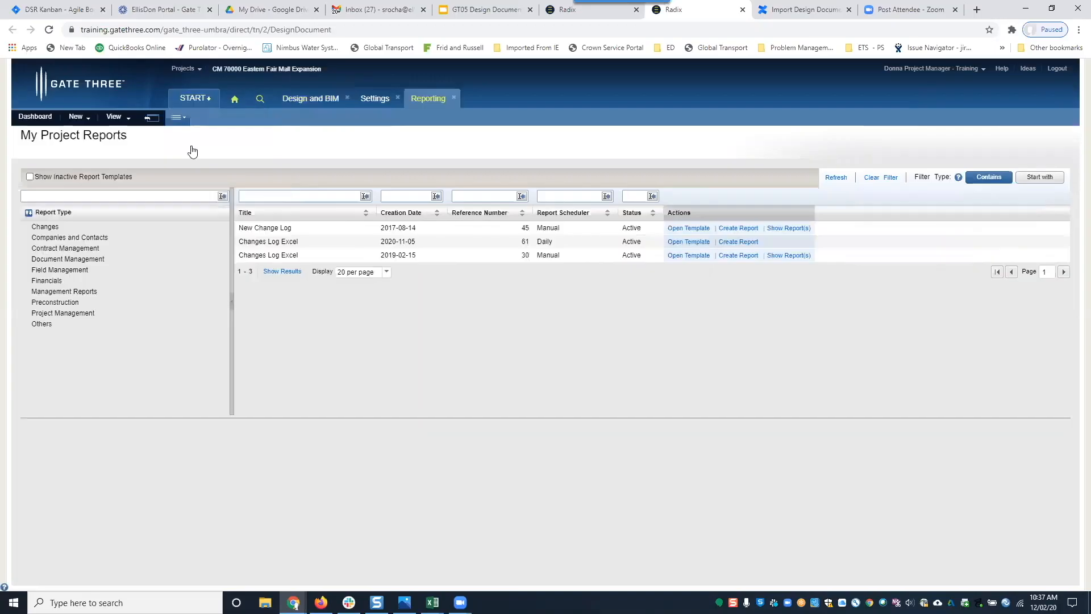
{"action": "left_click", "coordinate": [98, 262]}
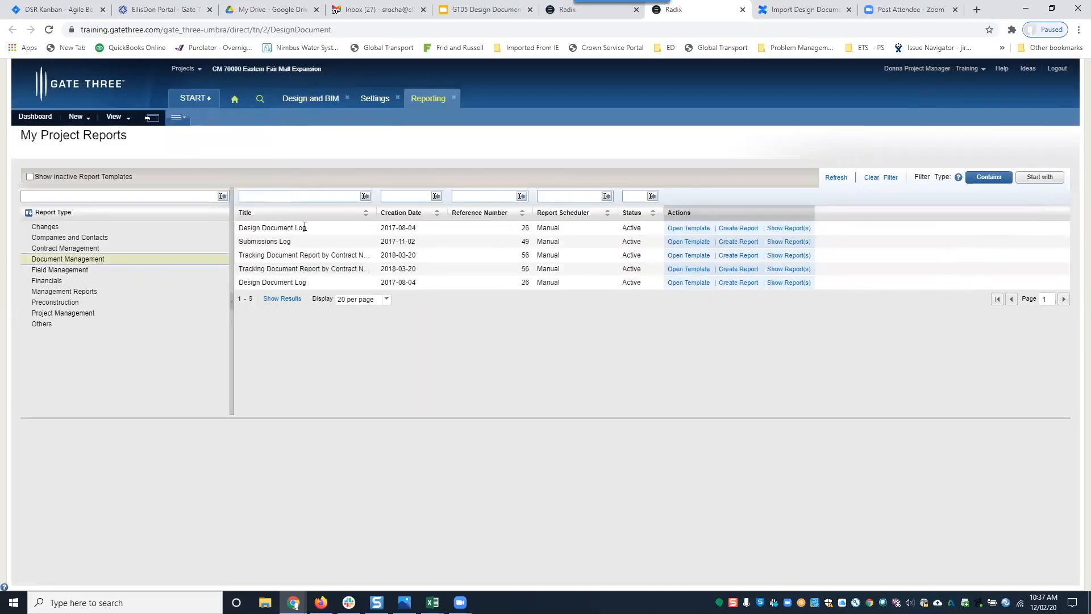
{"action": "left_click", "coordinate": [743, 228]}
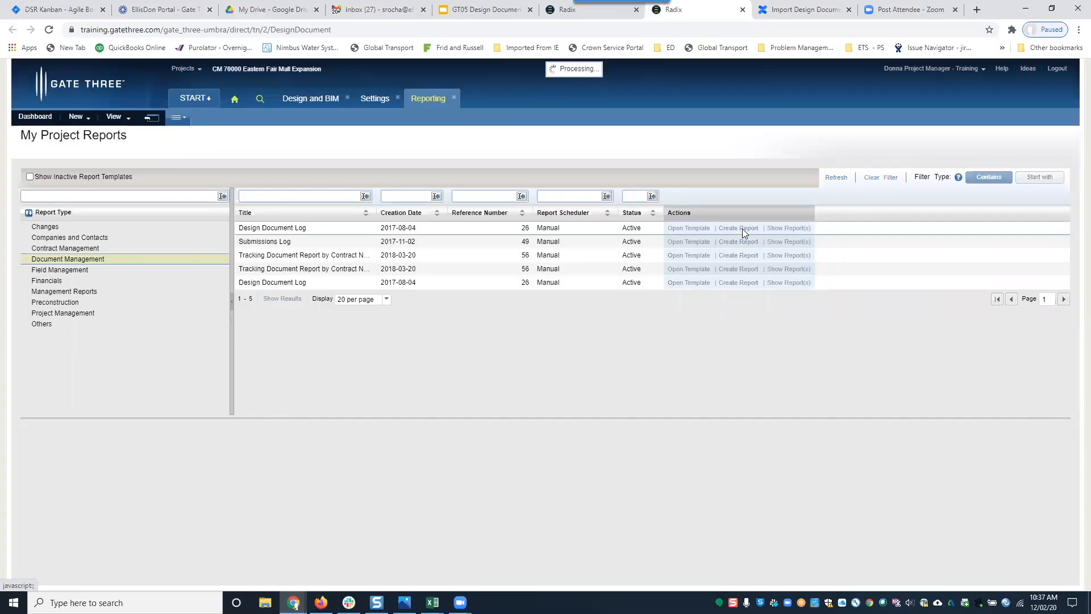
{"action": "left_click", "coordinate": [910, 143]}
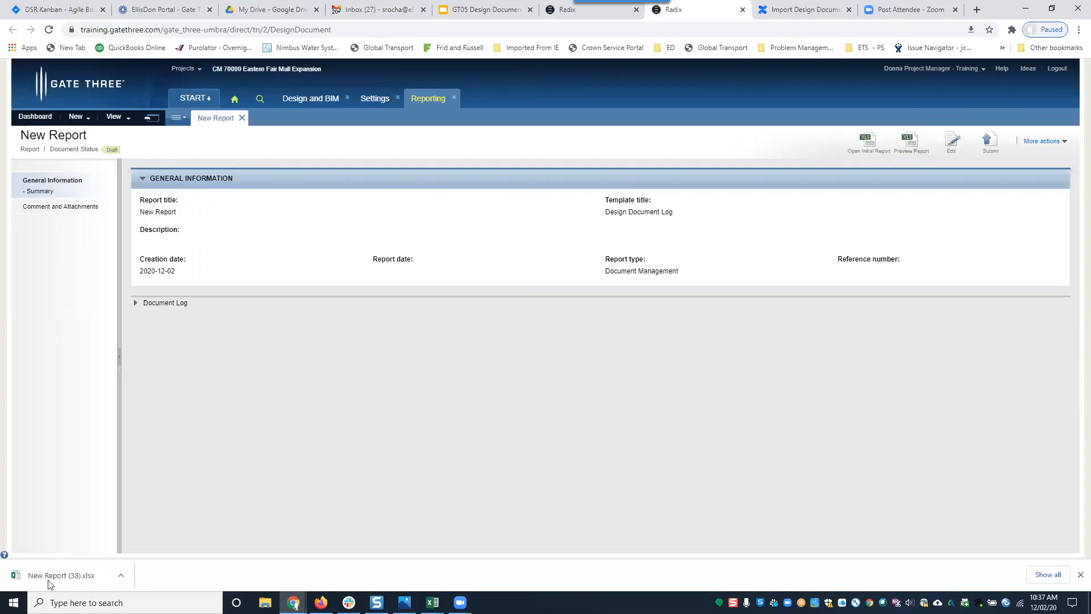
{"action": "left_click", "coordinate": [55, 579]}
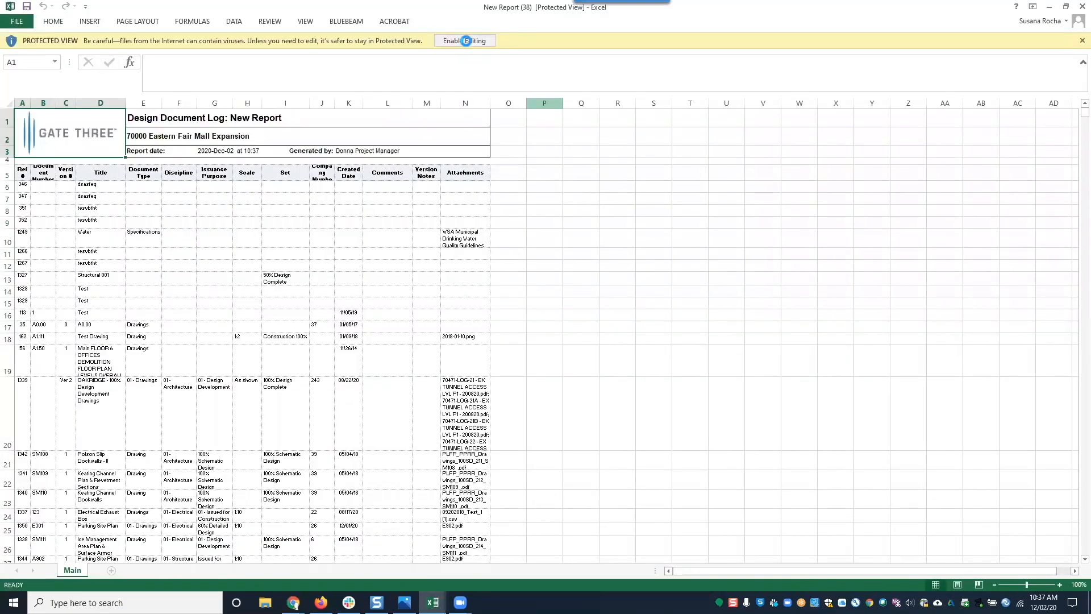
{"action": "left_click", "coordinate": [466, 41]}
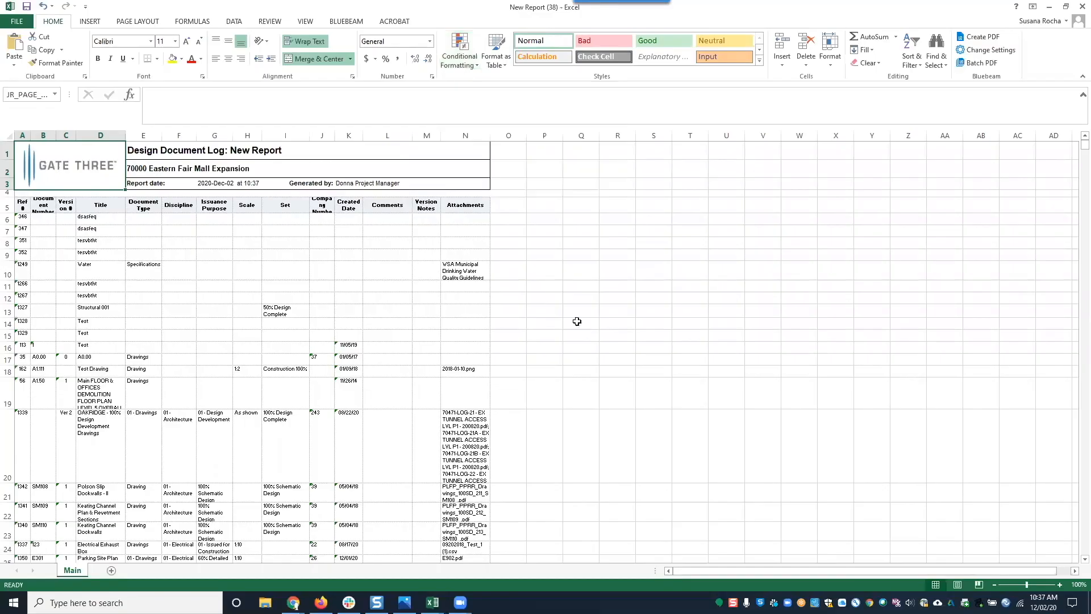
- Search the report for reference number 1351, and copy the reference numbers of Stairwell A1, A2 and A3
{"action": "key", "text": "ctrl+f"}
{"action": "type", "text": "135"}
{"action": "key", "text": "Return"}
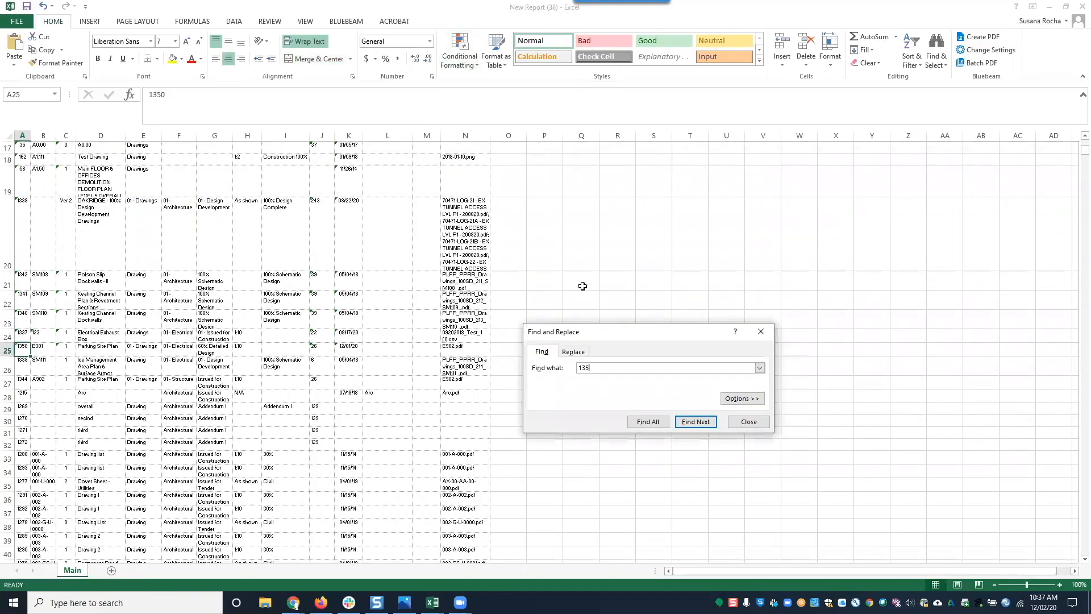
{"action": "type", "text": "1"}
{"action": "key", "text": "Return"}
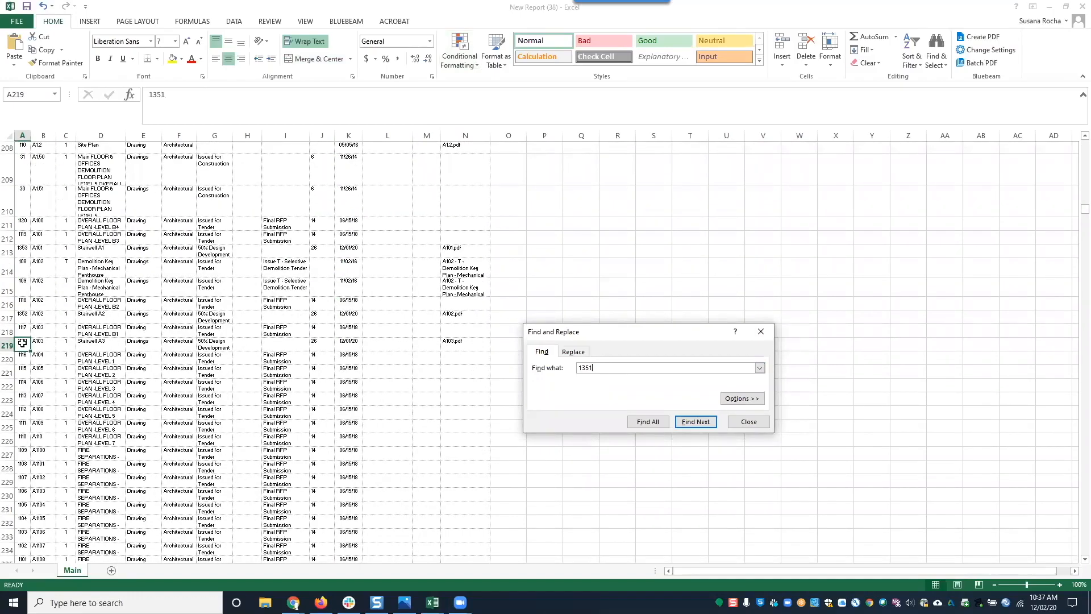
{"action": "left_click", "coordinate": [23, 314]}
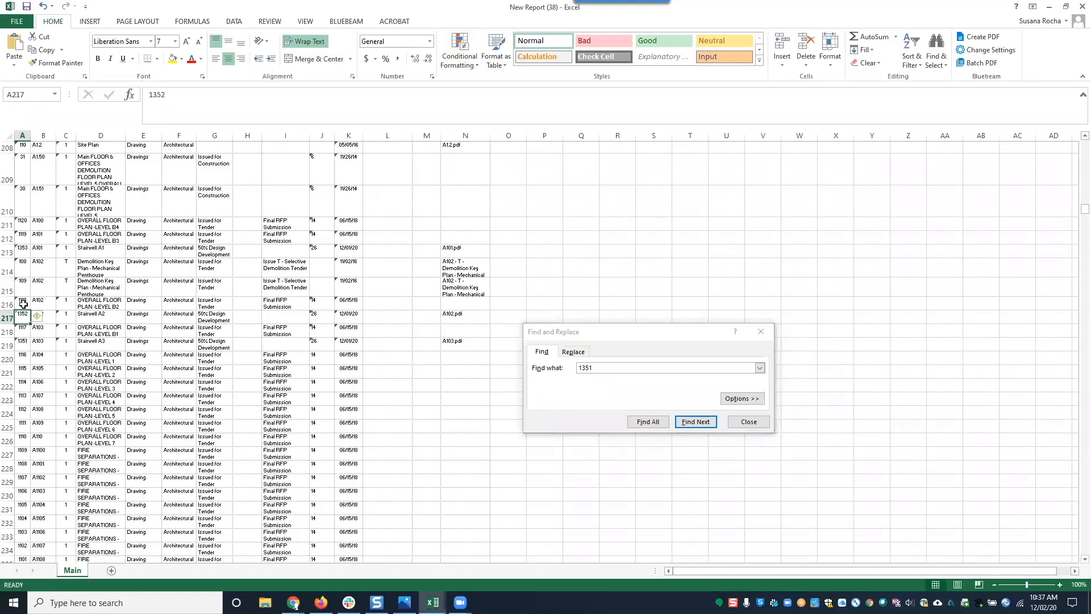
{"action": "left_click", "coordinate": [20, 342], "text": "ctrl"}
{"action": "left_click", "coordinate": [25, 251], "text": "ctrl"}
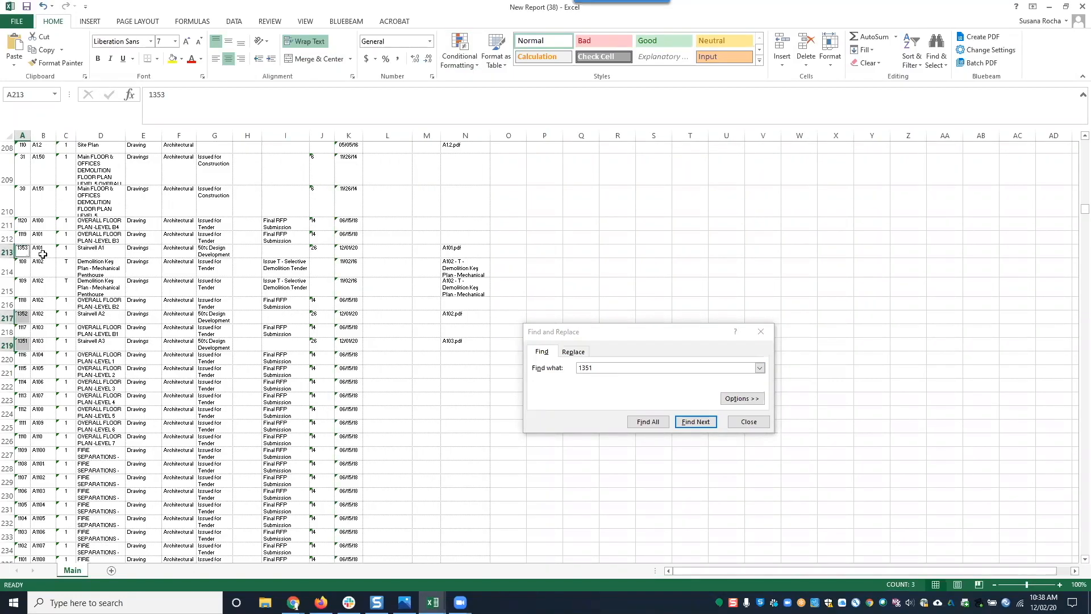
{"action": "key", "text": "ctrl+c"}
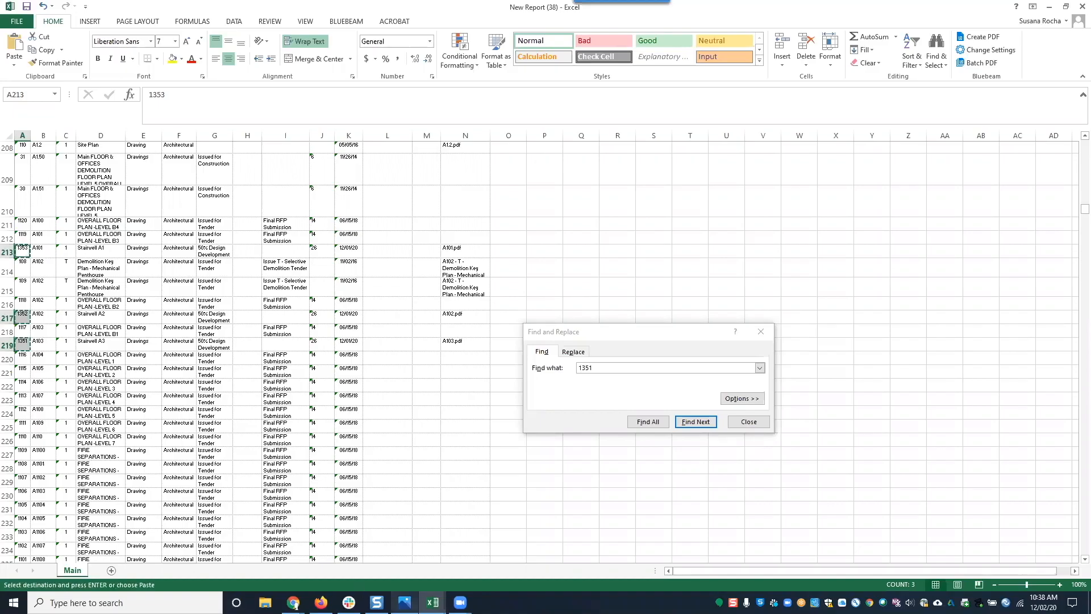
- Paste the copied reference numbers into the Reference Number column of CSV_Sample_12012020, starting at cell A2
{"action": "left_click", "coordinate": [432, 601]}
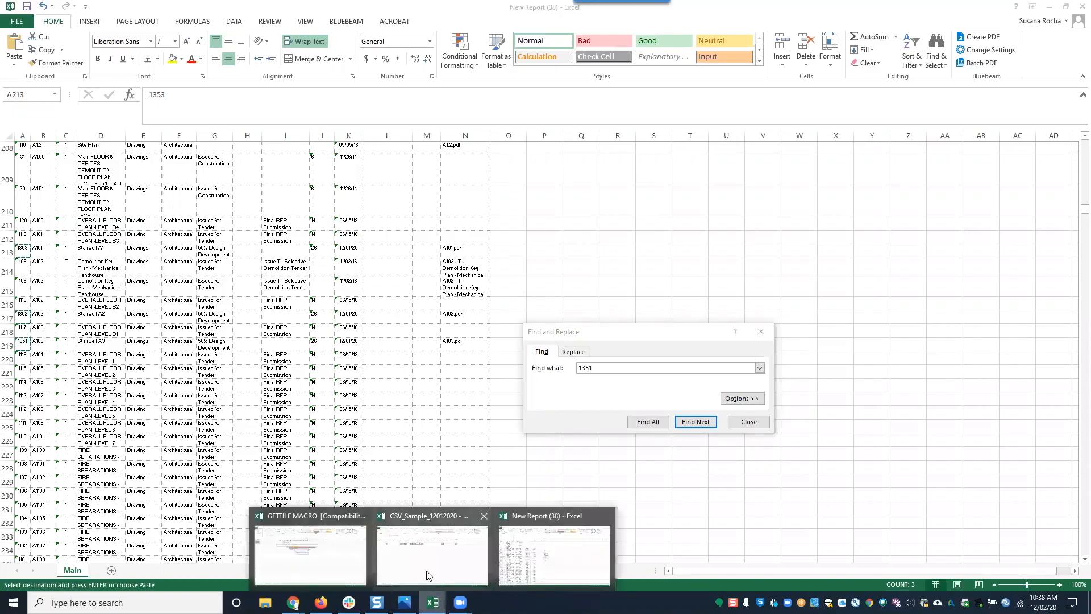
{"action": "left_click", "coordinate": [428, 575]}
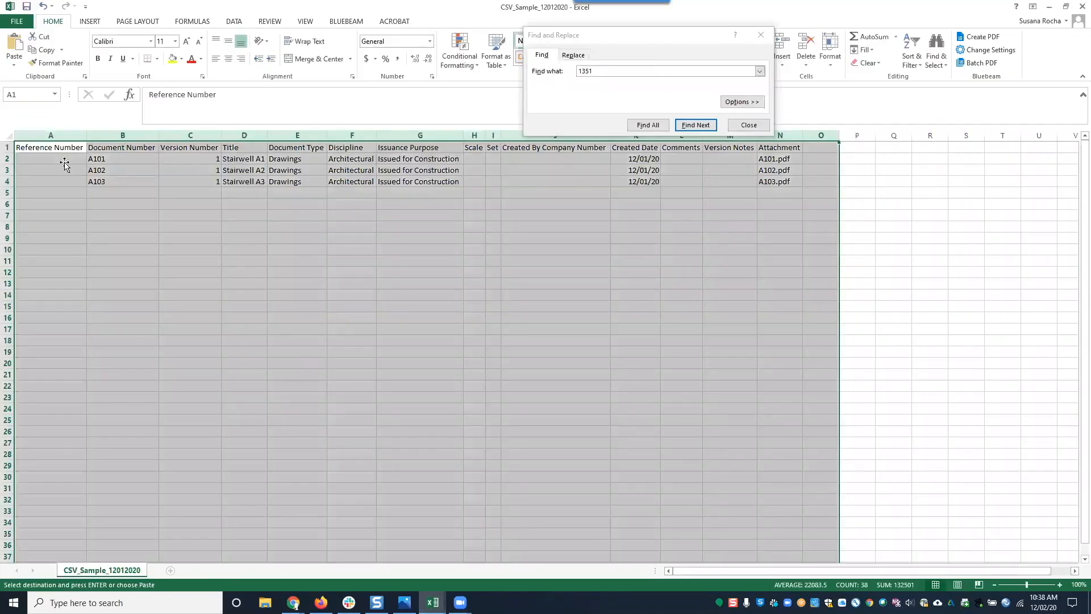
{"action": "left_click", "coordinate": [66, 166]}
{"action": "key", "text": "ctrl+v"}
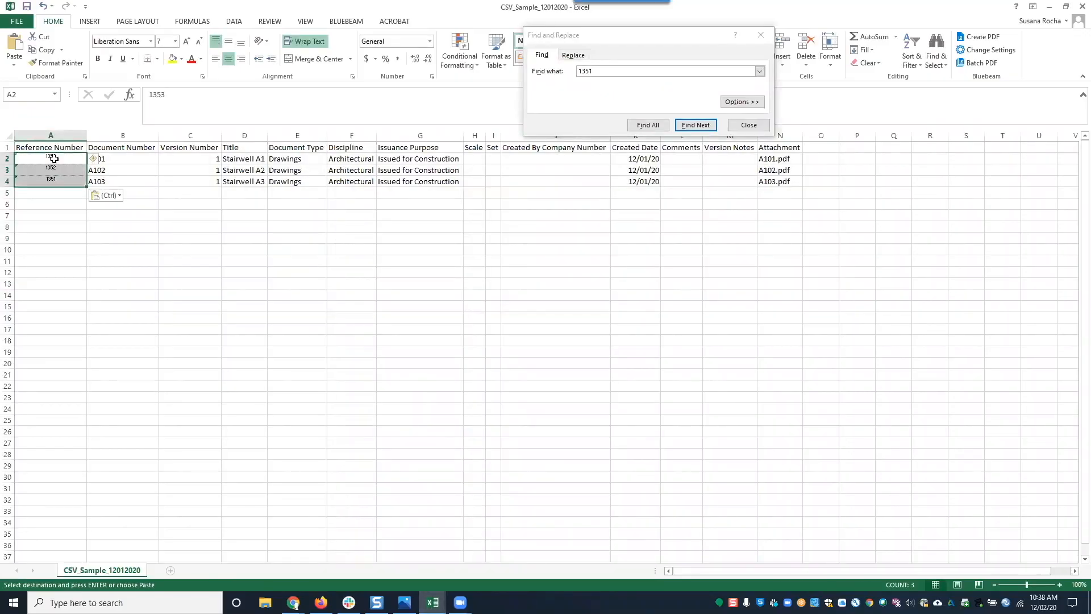
- Change the reference number of document A101 to 1351 and of document A103 to 1353
{"action": "left_click", "coordinate": [50, 157]}
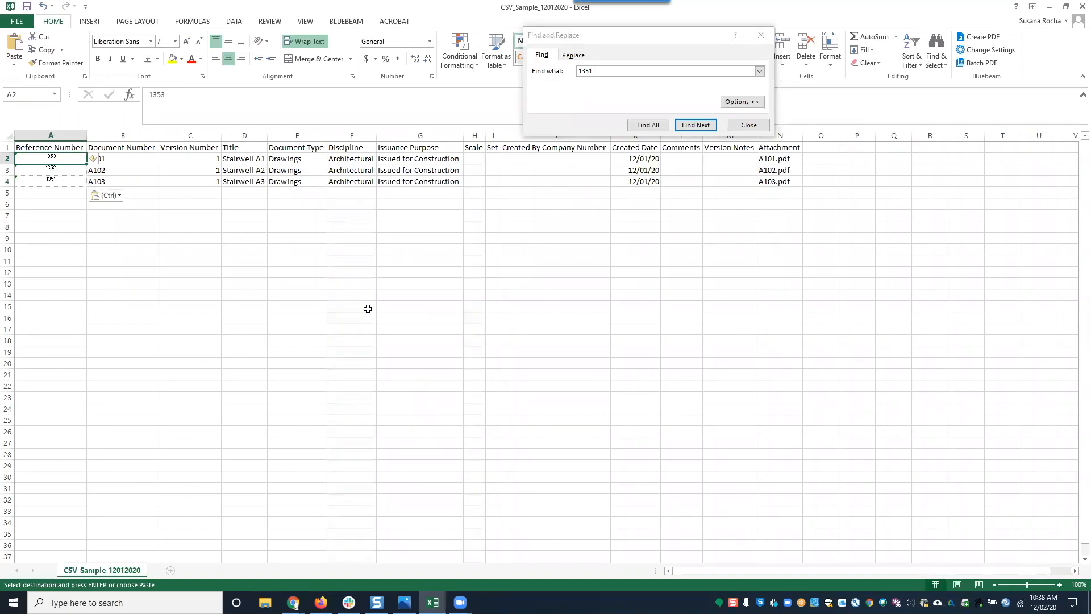
{"action": "type", "text": "1351"}
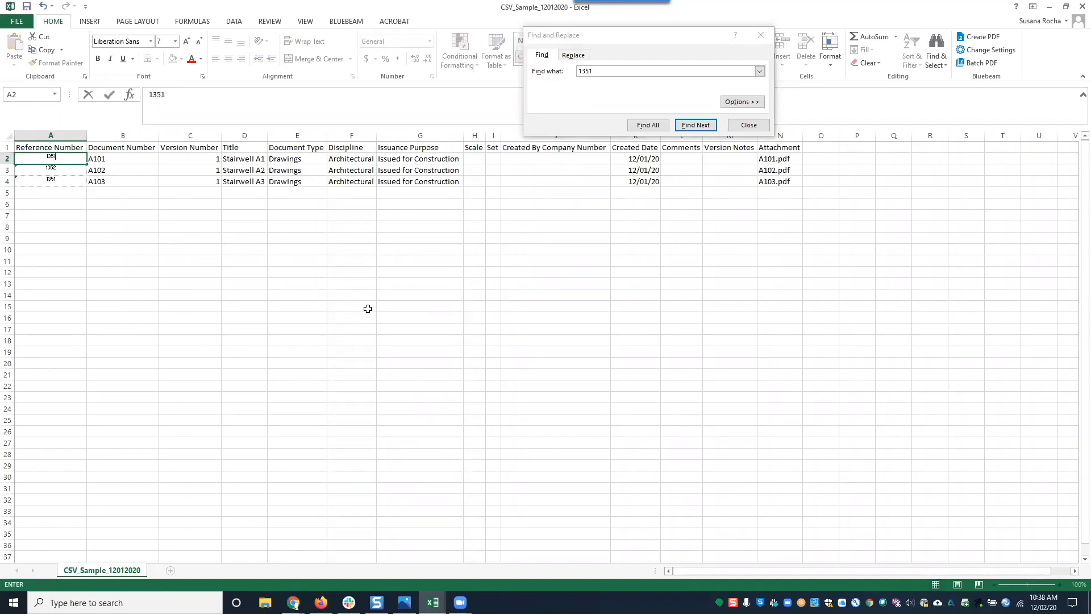
{"action": "key", "text": "Return"}
{"action": "key", "text": "Return"}
{"action": "type", "text": "135"}
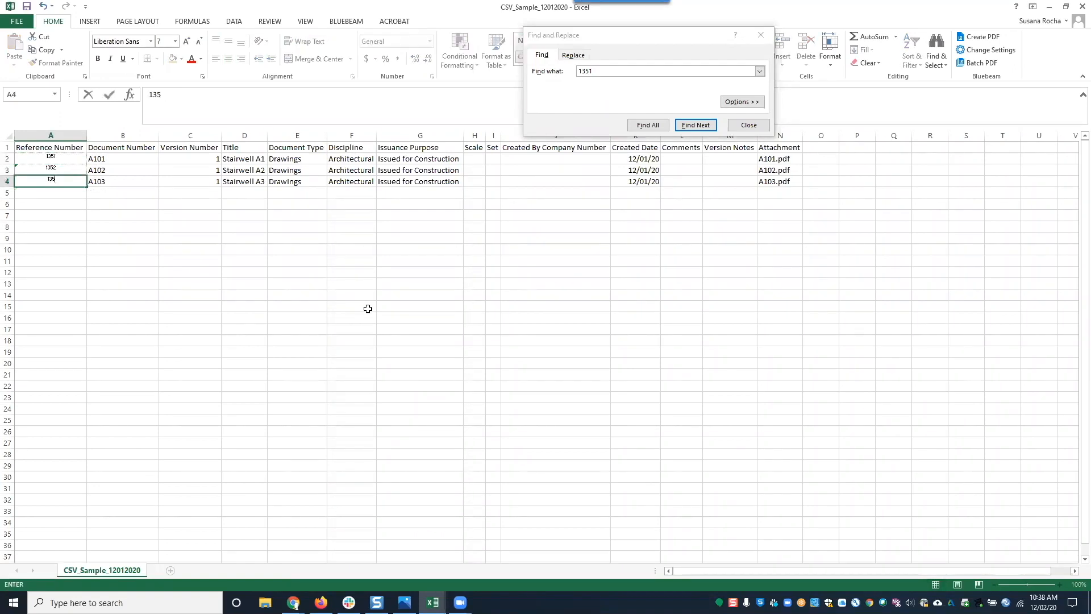
{"action": "key", "text": "Return"}
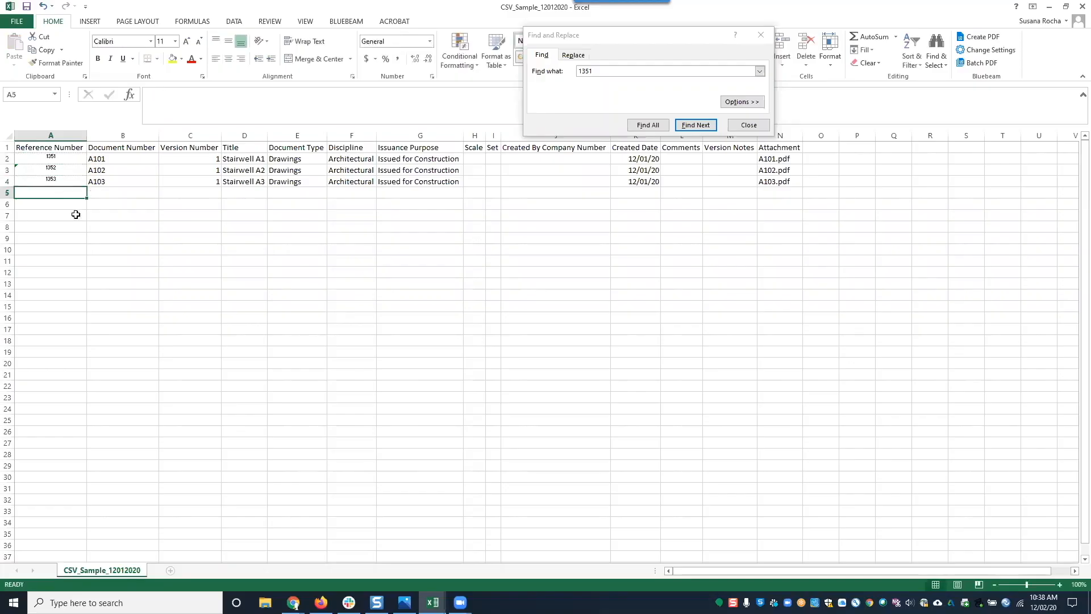
- Set the font size of the reference numbers in A2:A4 to 10 and close Find and Replace
{"action": "left_click_drag", "start_coordinate": [53, 158], "coordinate": [57, 181]}
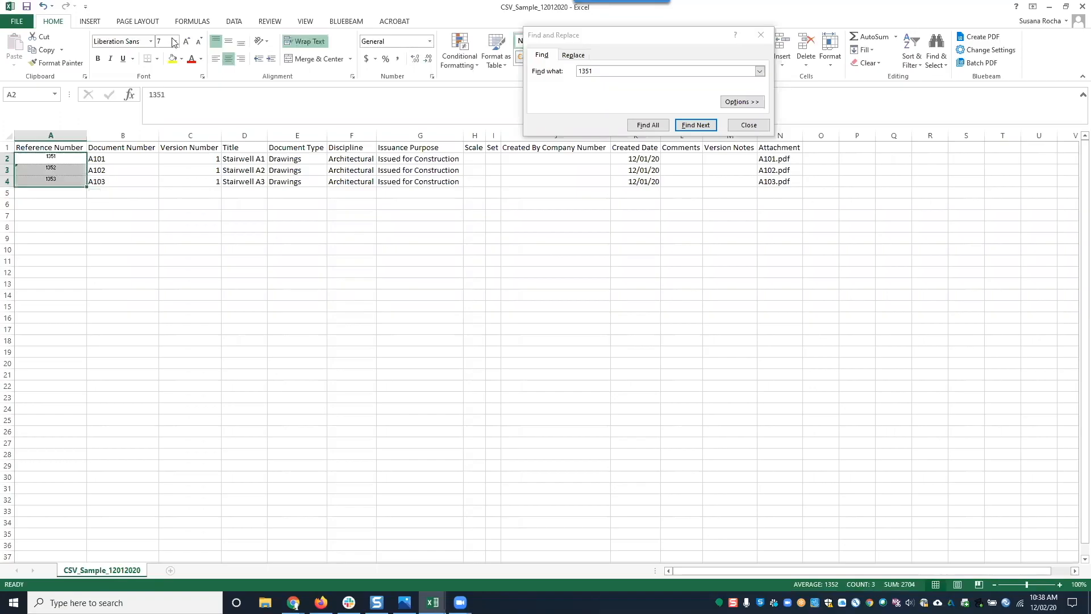
{"action": "left_click", "coordinate": [175, 42]}
{"action": "left_click", "coordinate": [169, 77]}
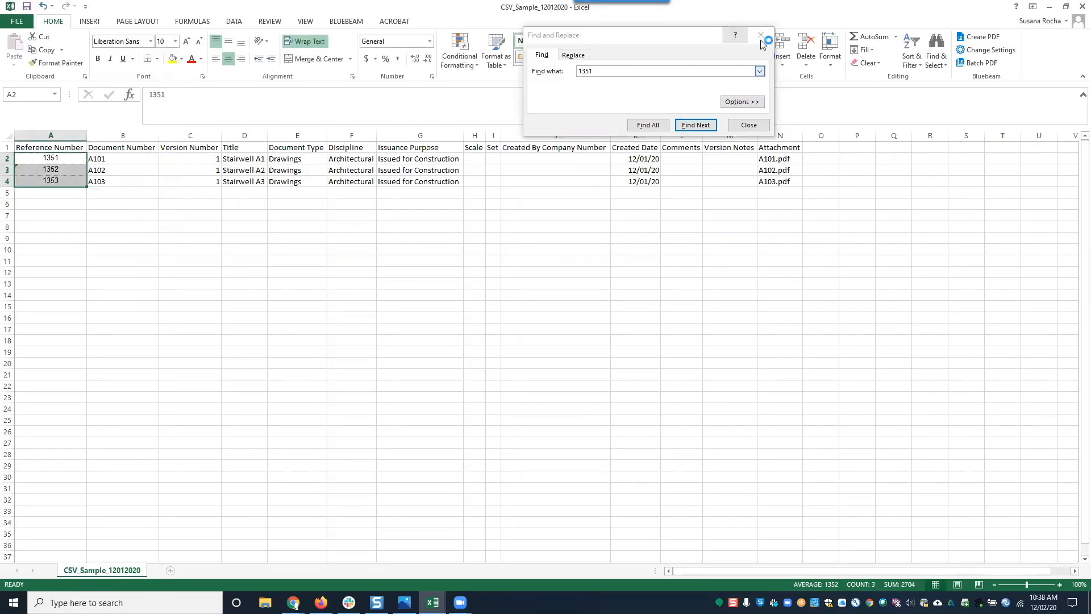
{"action": "left_click", "coordinate": [761, 35]}
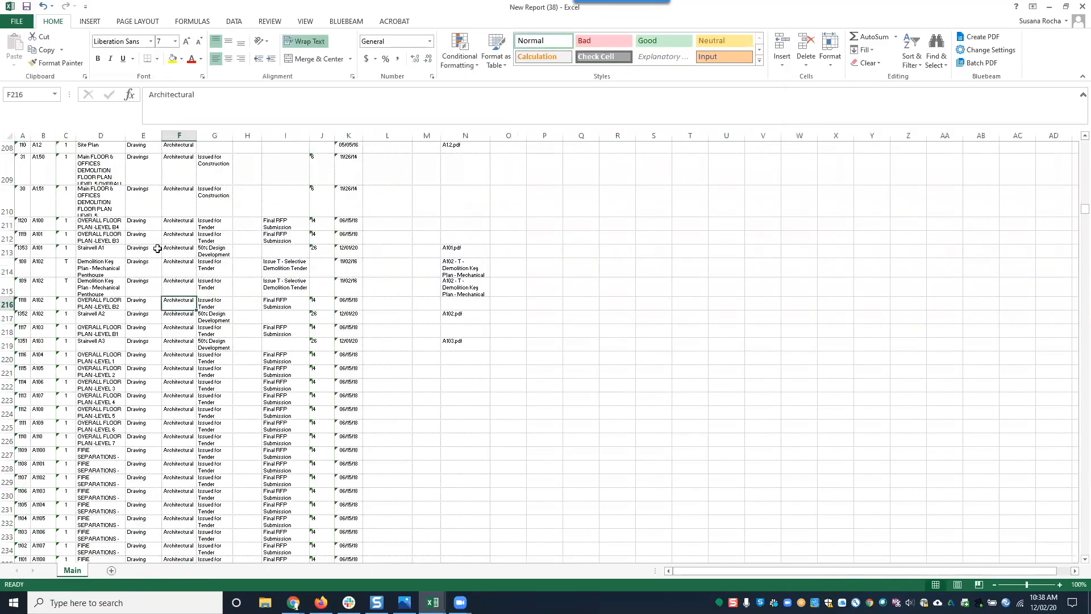
- Review the header and column headings at the beginning of the Design Document Log report in New Report (38)
{"action": "scroll", "coordinate": [158, 248], "scroll_direction": "up", "scroll_amount": 10}
{"action": "scroll", "coordinate": [157, 248], "scroll_direction": "up", "scroll_amount": 16}
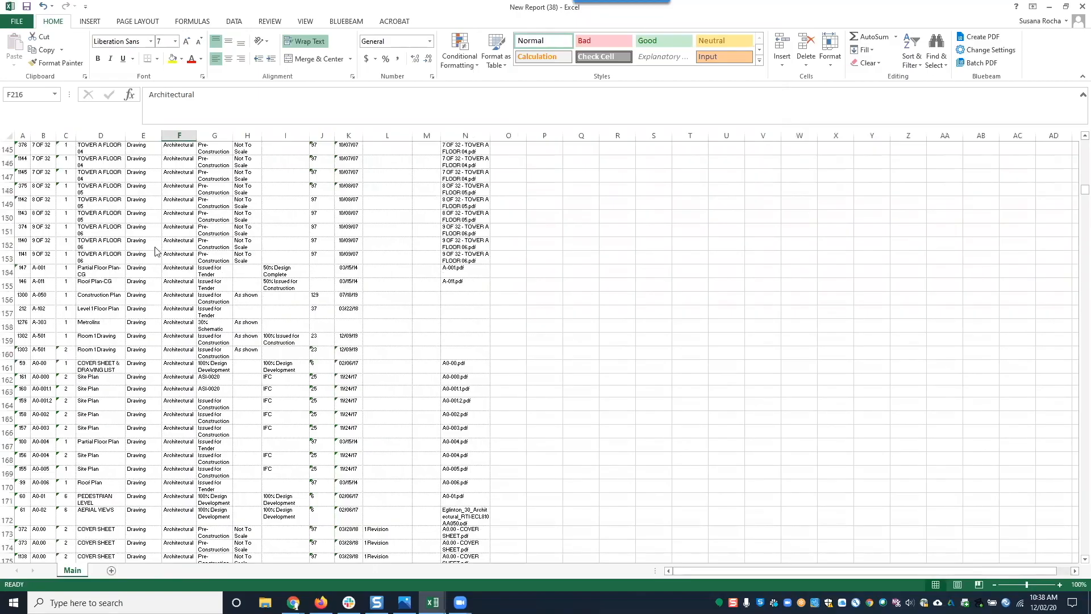
{"action": "left_click_drag", "start_coordinate": [1085, 184], "coordinate": [1074, 121]}
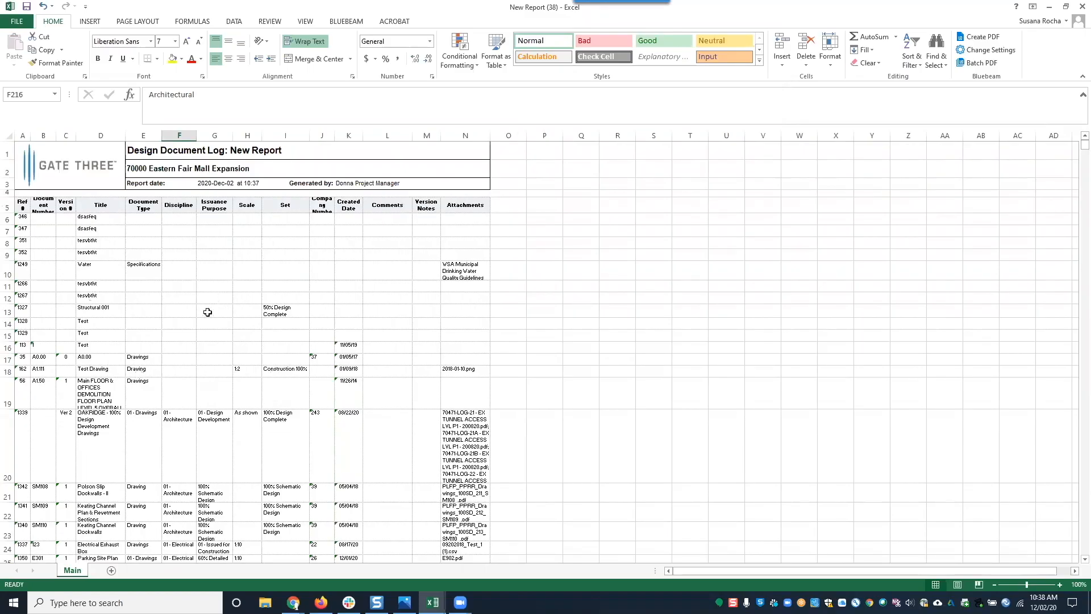
- Check the stairwell entries in Gate Three's Design Documents list, and return to CSV_Sample_12012020 in Excel
{"action": "left_click", "coordinate": [1049, 7]}
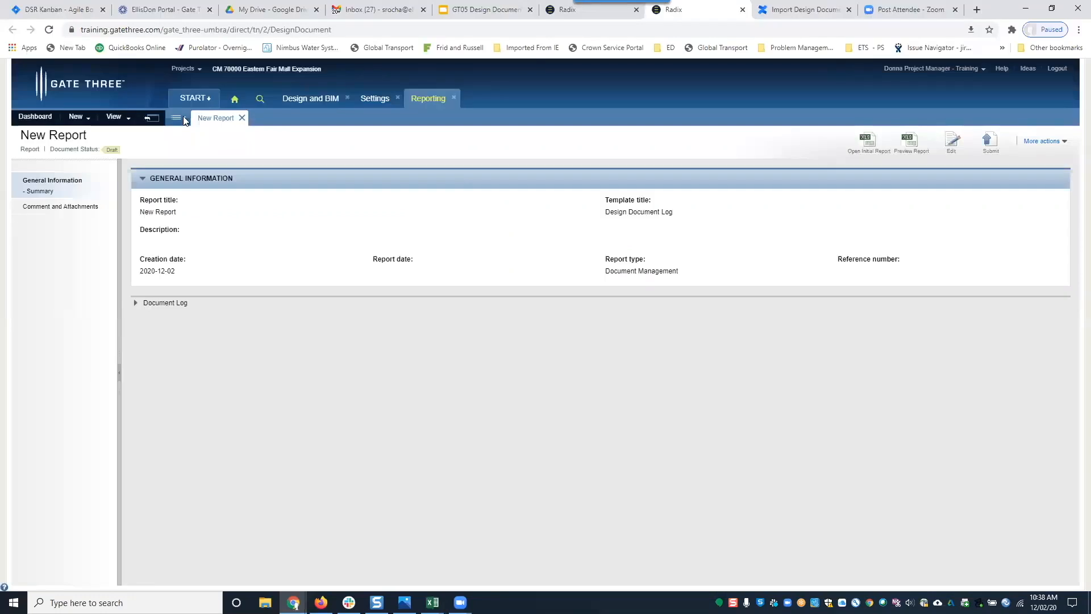
{"action": "left_click", "coordinate": [313, 98]}
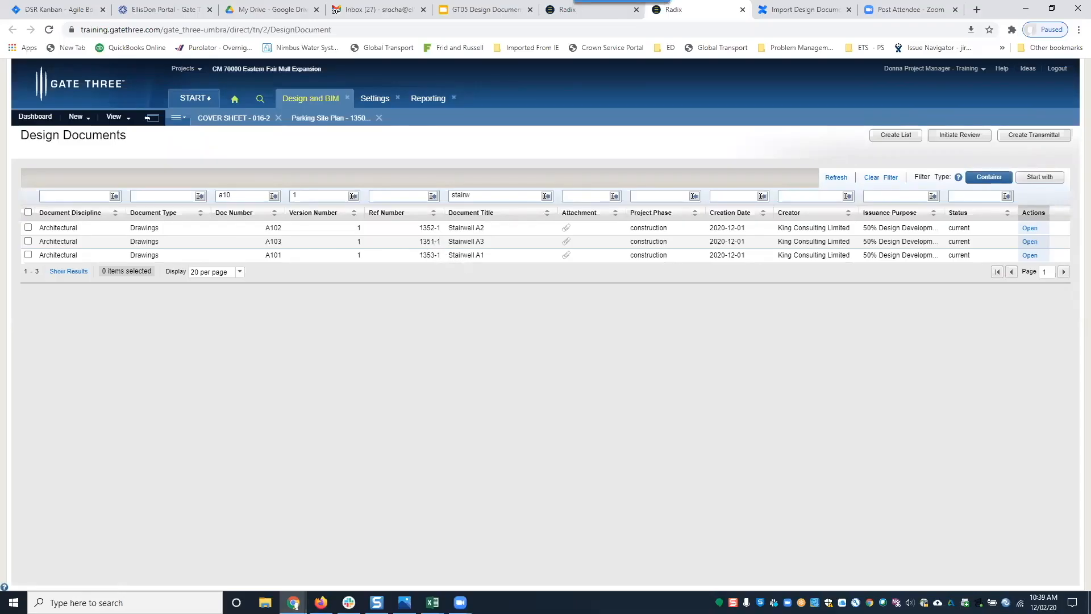
{"action": "mouse_move", "coordinate": [433, 604]}
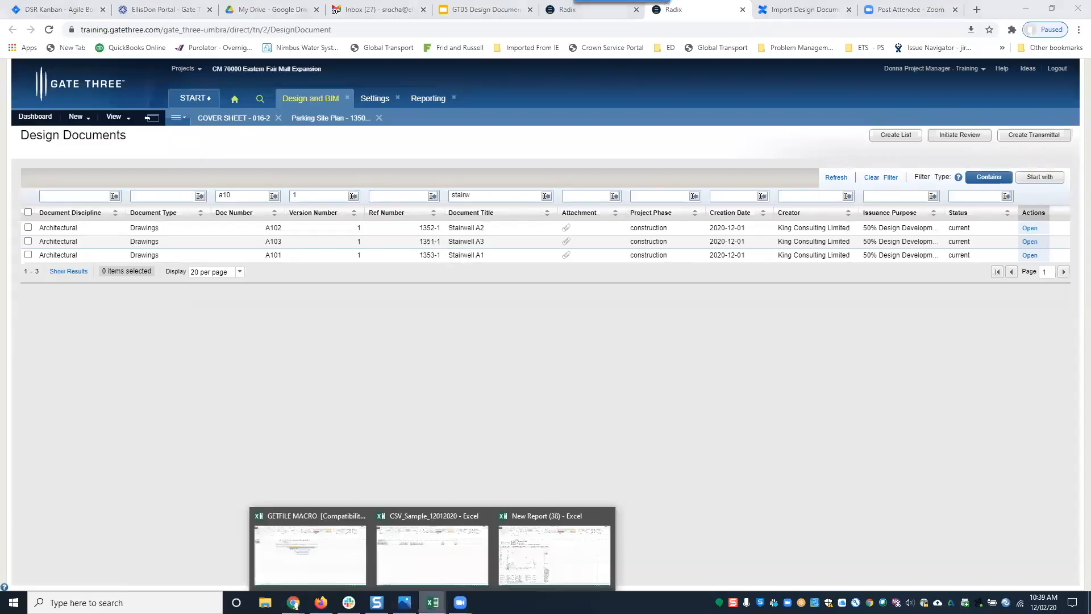
{"action": "left_click", "coordinate": [406, 568]}
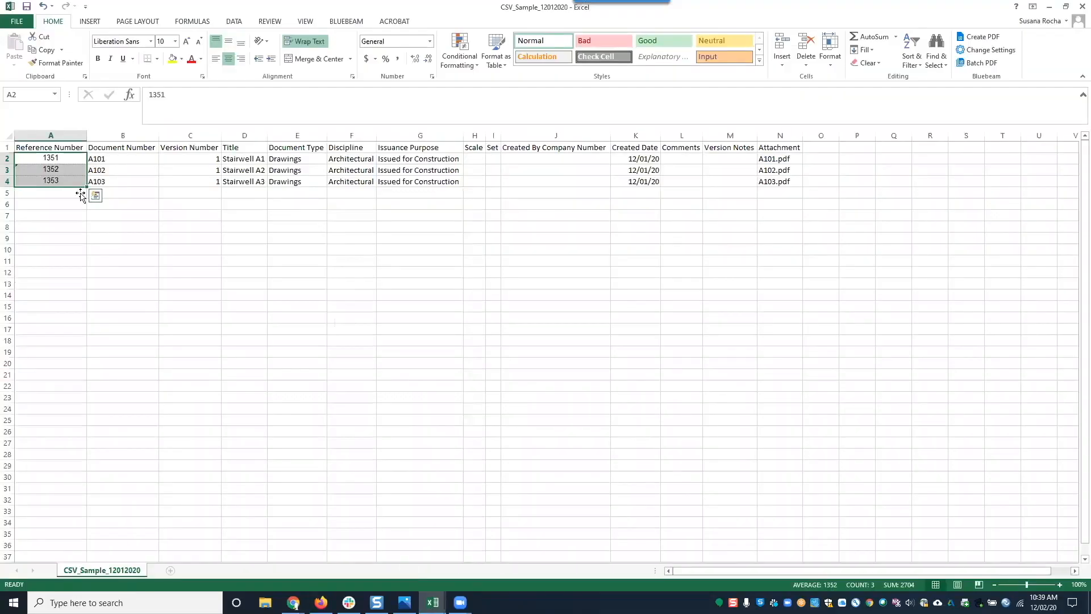
- Undo the last font size change on the reference numbers in A2:A4 and set their font size to 11
{"action": "left_click", "coordinate": [50, 215]}
{"action": "left_click_drag", "start_coordinate": [51, 160], "coordinate": [52, 180]}
{"action": "key", "text": "ctrl+v"}
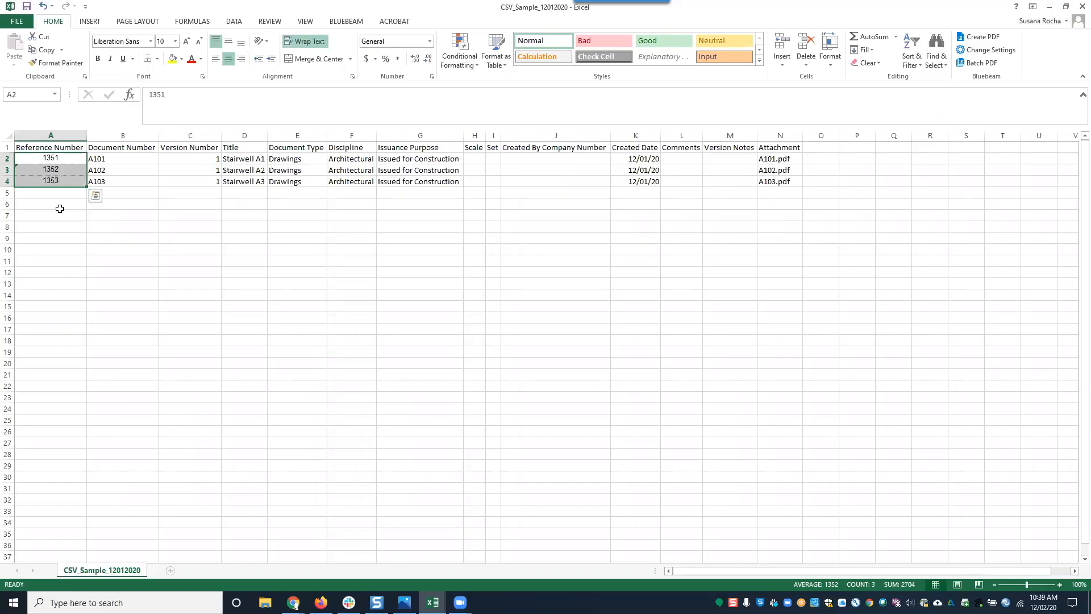
{"action": "key", "text": "ctrl+z"}
{"action": "left_click", "coordinate": [175, 41]}
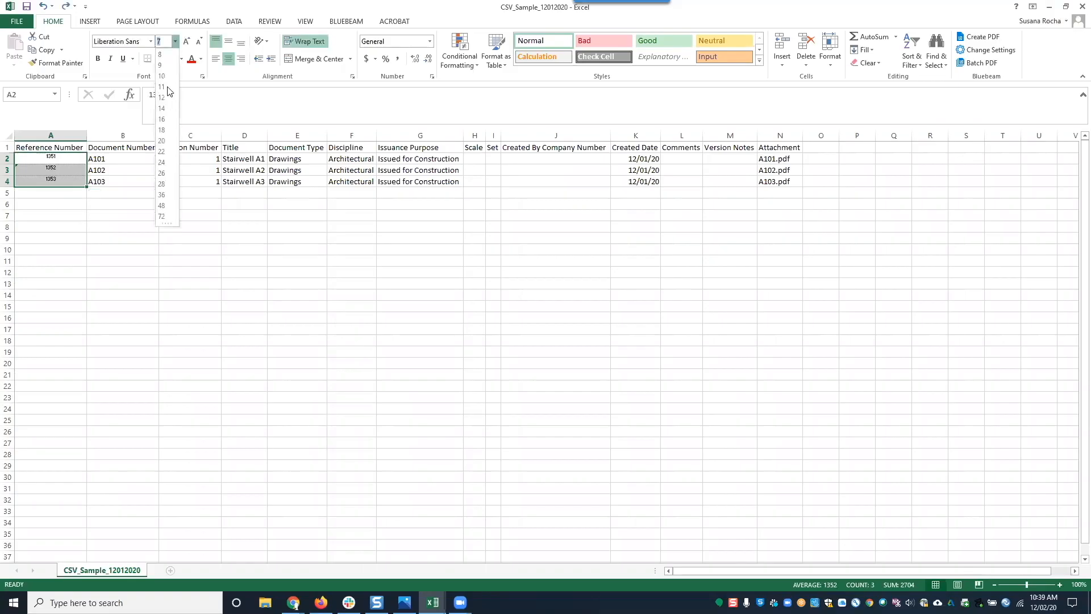
{"action": "left_click", "coordinate": [164, 84]}
{"action": "left_click", "coordinate": [140, 245]}
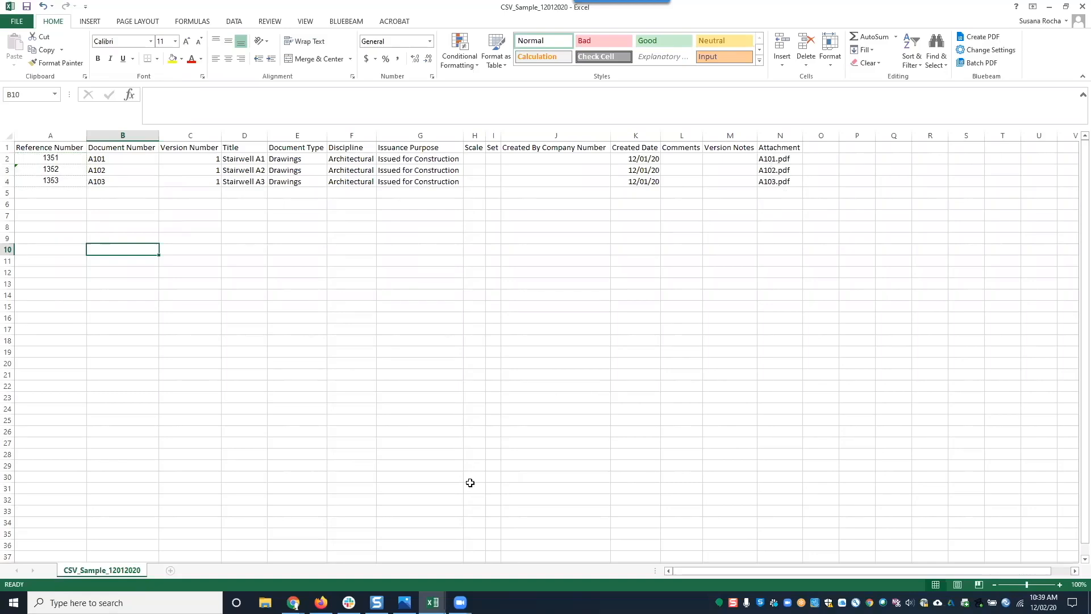
- Review the PDF file names in column A of the GETFILE MACRO workbook and return to CSV_Sample_12012020
{"action": "mouse_move", "coordinate": [434, 598]}
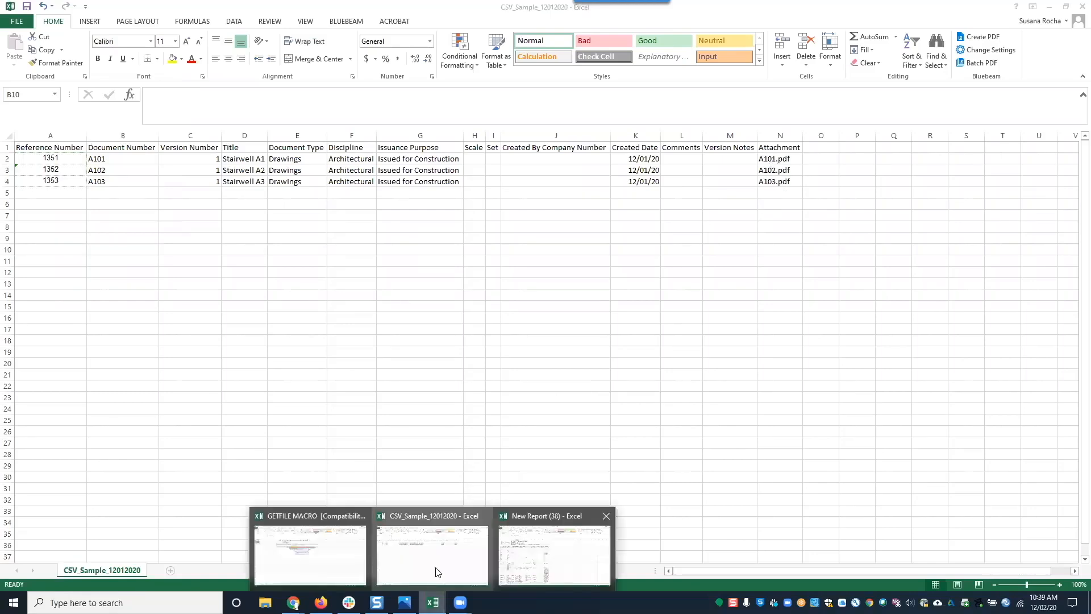
{"action": "left_click", "coordinate": [337, 567]}
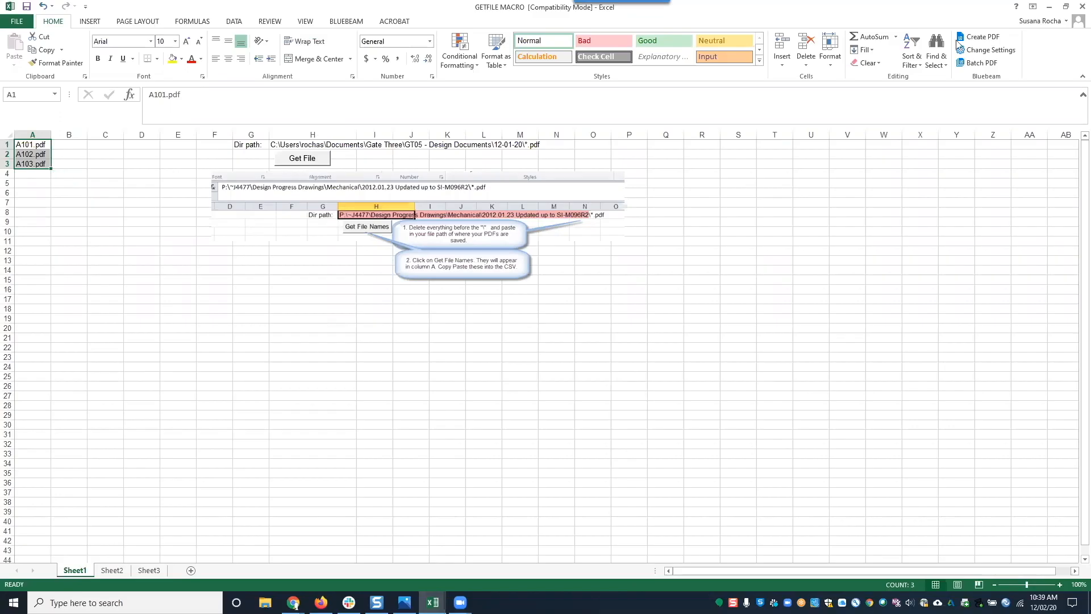
{"action": "left_click", "coordinate": [1049, 6]}
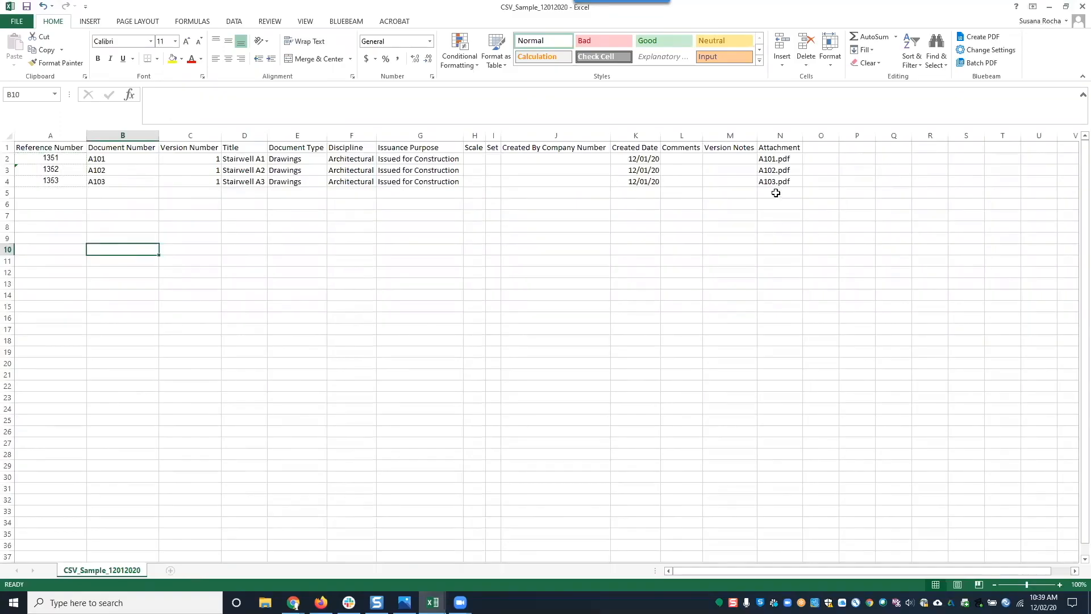
- Save CSV_Sample_12012020, keeping the comma-delimited CSV format, and close the file
{"action": "left_click", "coordinate": [27, 7]}
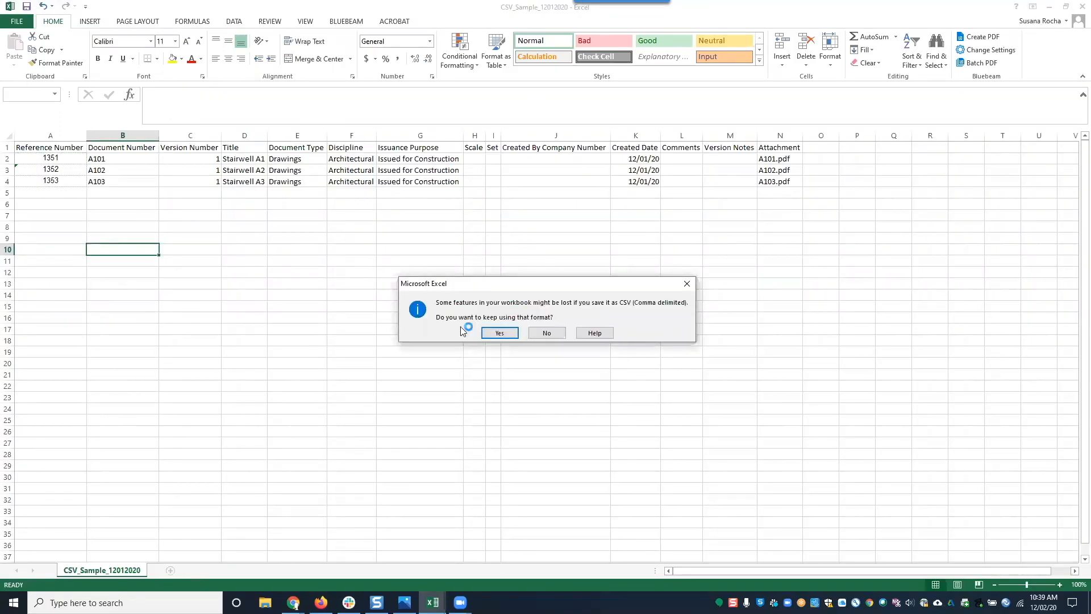
{"action": "left_click", "coordinate": [495, 331]}
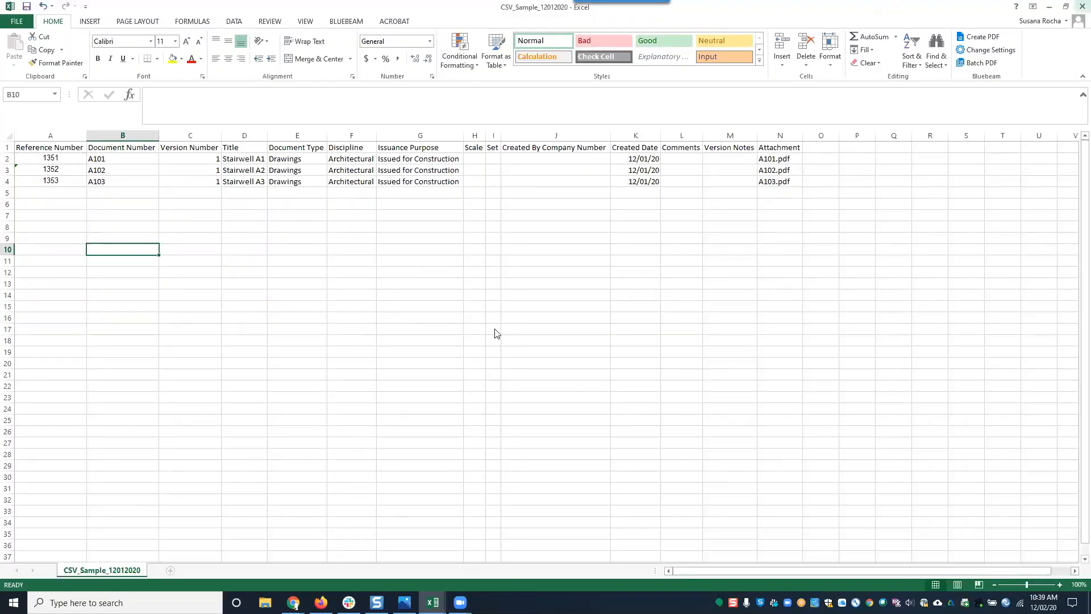
{"action": "left_click", "coordinate": [1082, 6]}
{"action": "left_click", "coordinate": [496, 315]}
{"action": "left_click", "coordinate": [492, 333]}
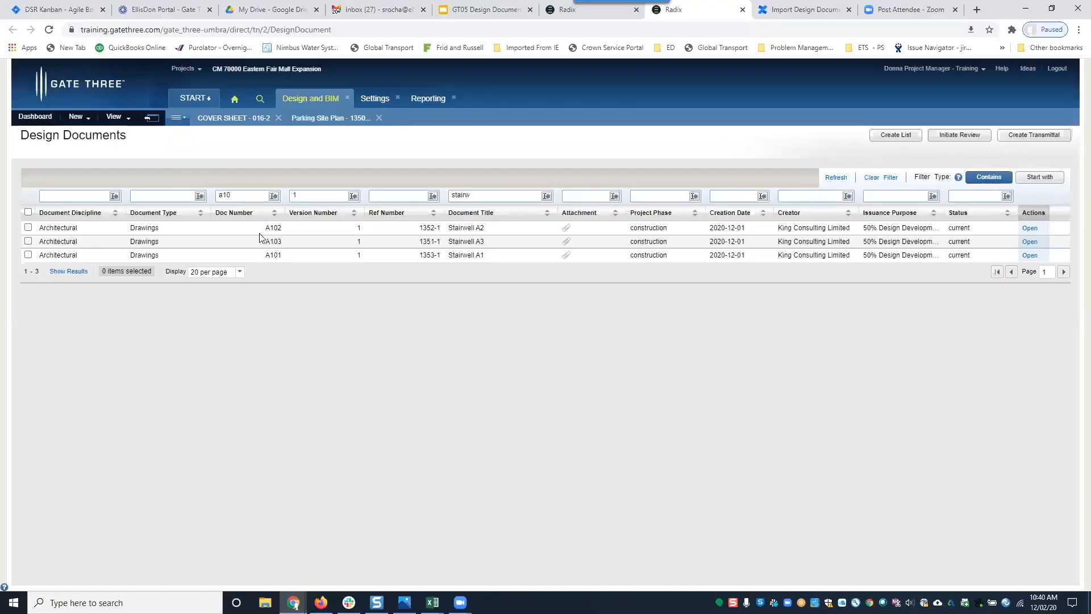
- Import CSV_Sample_12012020 together with the attachments A101, A102 and A103 as design documents in Gate Three
{"action": "left_click", "coordinate": [79, 116]}
{"action": "left_click", "coordinate": [88, 159]}
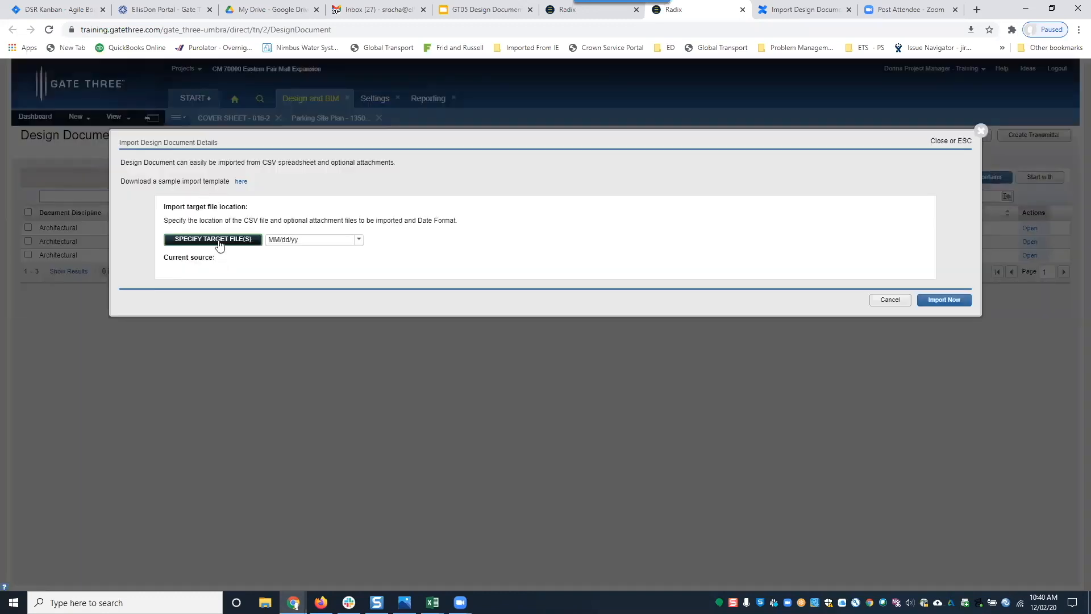
{"action": "left_click", "coordinate": [219, 242]}
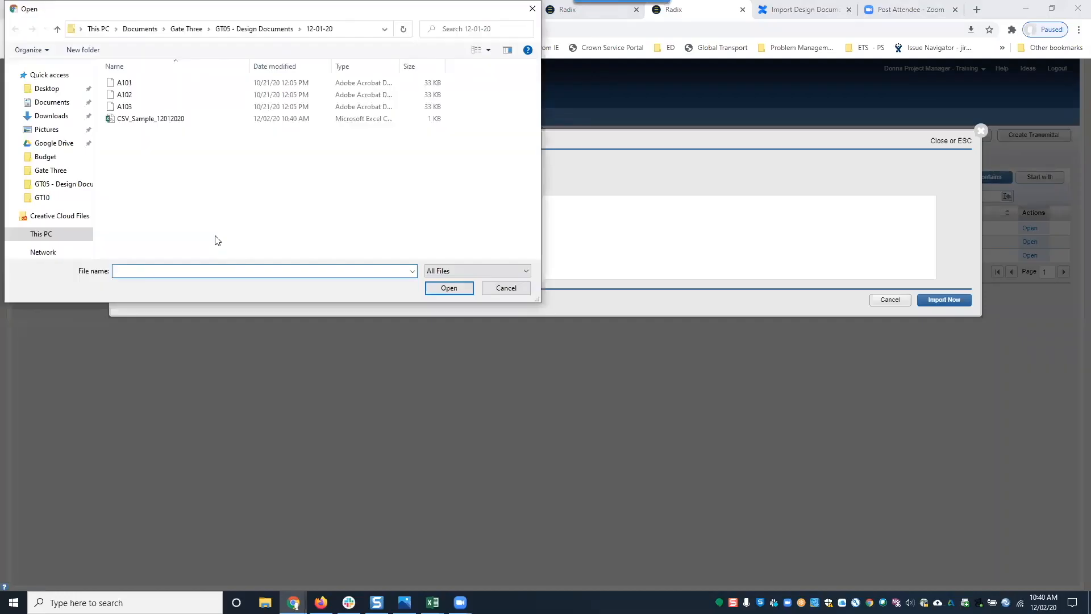
{"action": "left_click", "coordinate": [152, 125]}
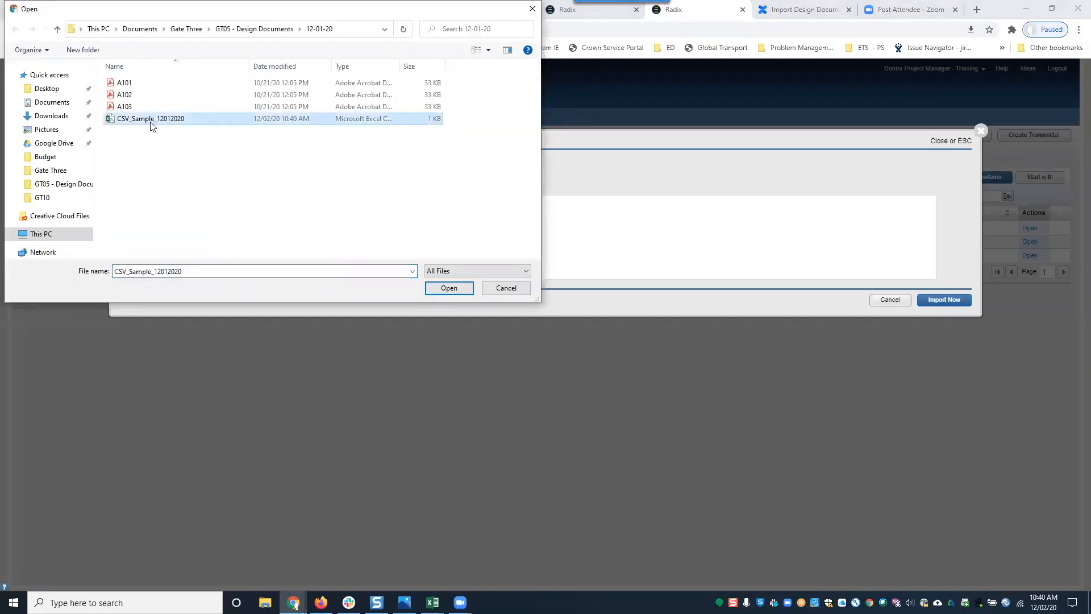
{"action": "left_click", "coordinate": [140, 85], "text": "ctrl"}
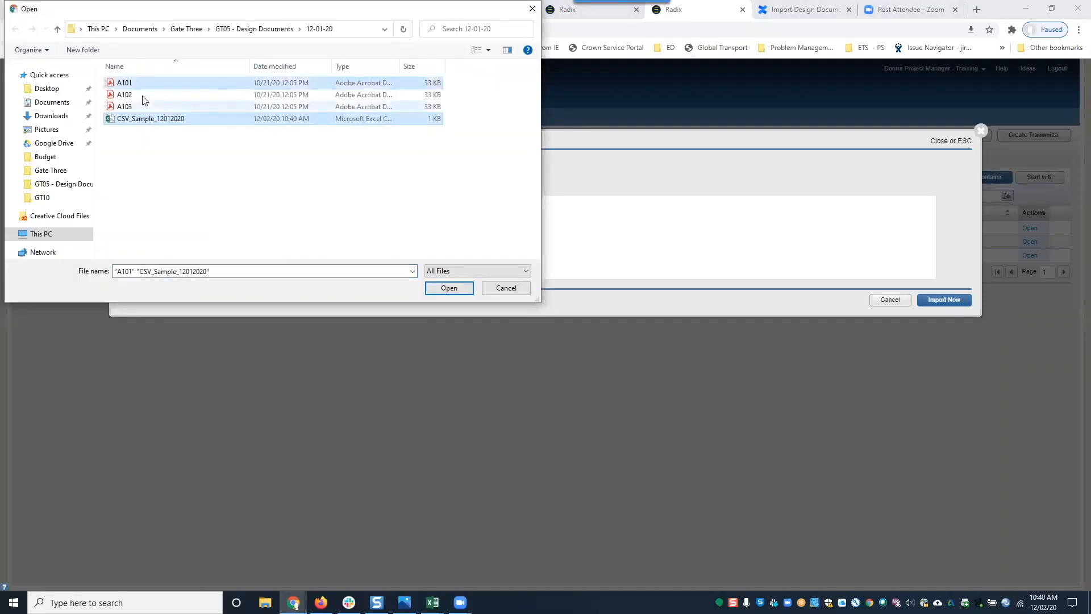
{"action": "left_click", "coordinate": [142, 98], "text": "ctrl"}
{"action": "left_click", "coordinate": [142, 107], "text": "ctrl"}
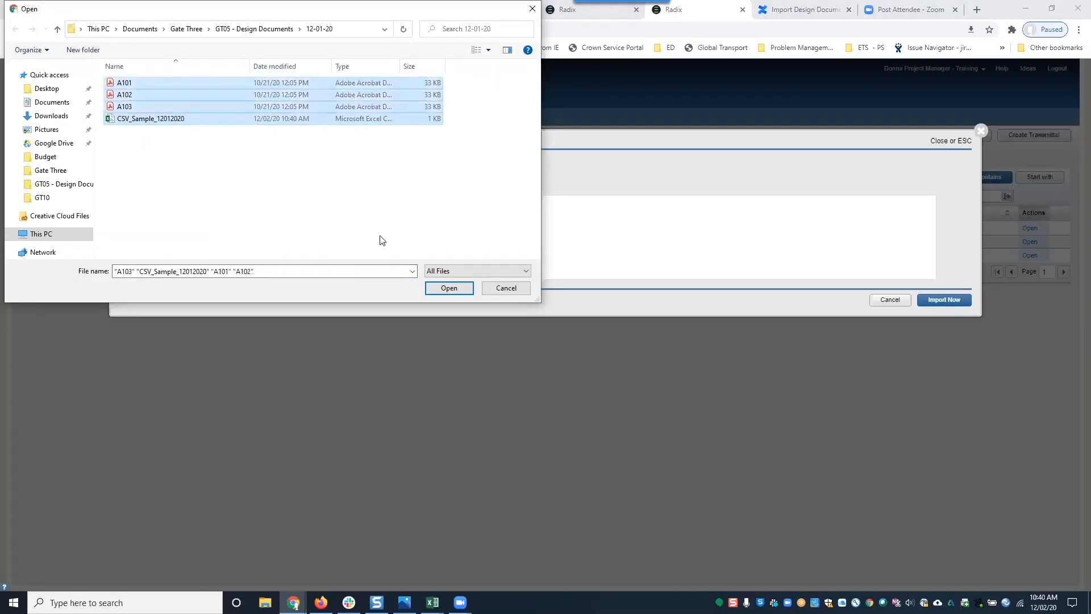
{"action": "left_click", "coordinate": [445, 290]}
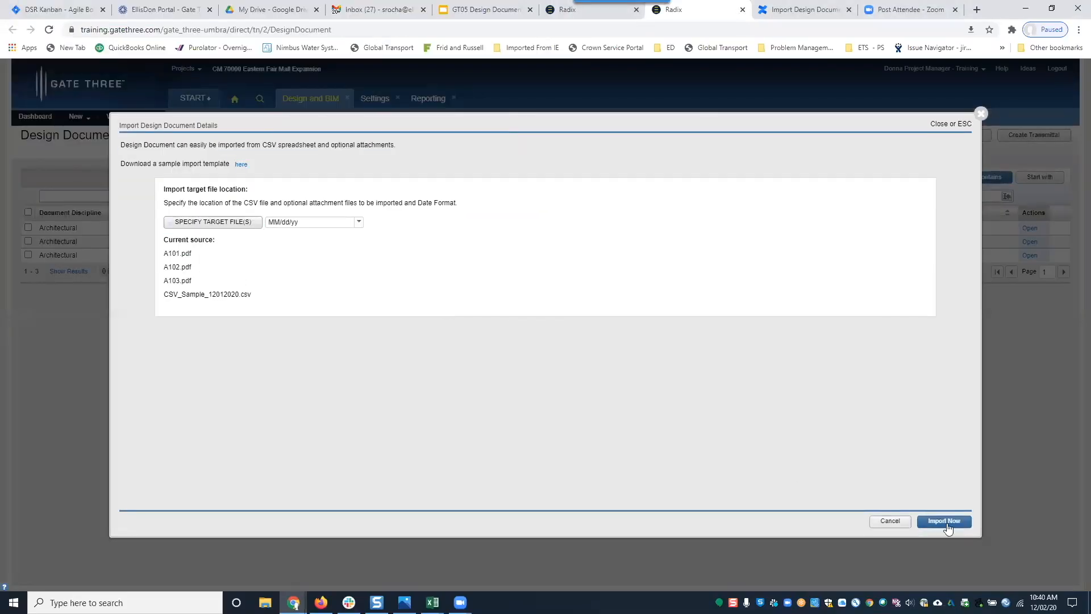
{"action": "left_click", "coordinate": [945, 522]}
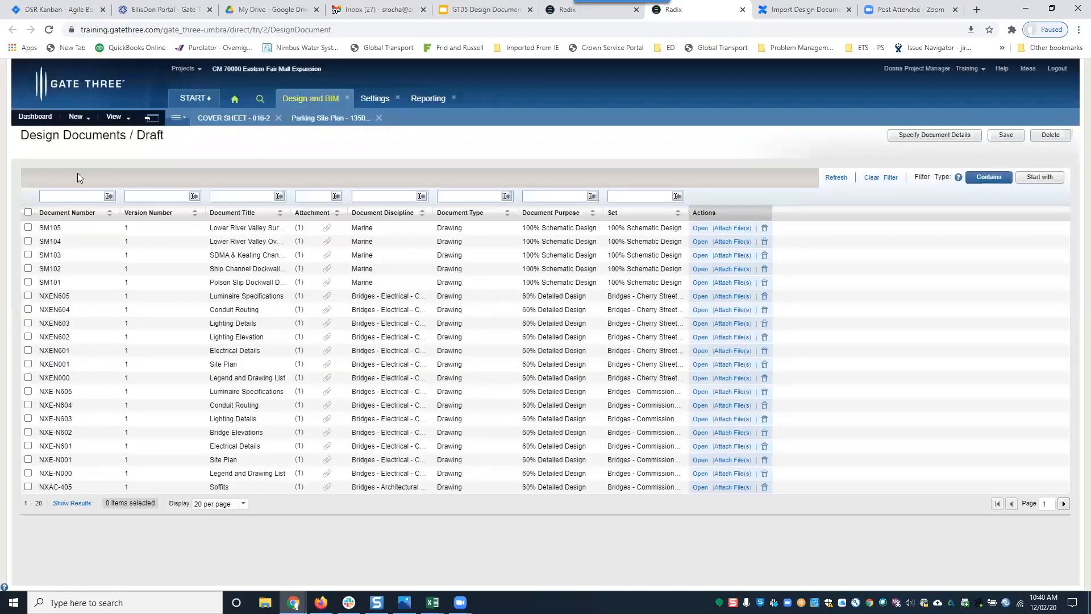
- Filter the draft design documents by document number a10, select all the matching stairwell drafts and save them
{"action": "type", "text": "10"}
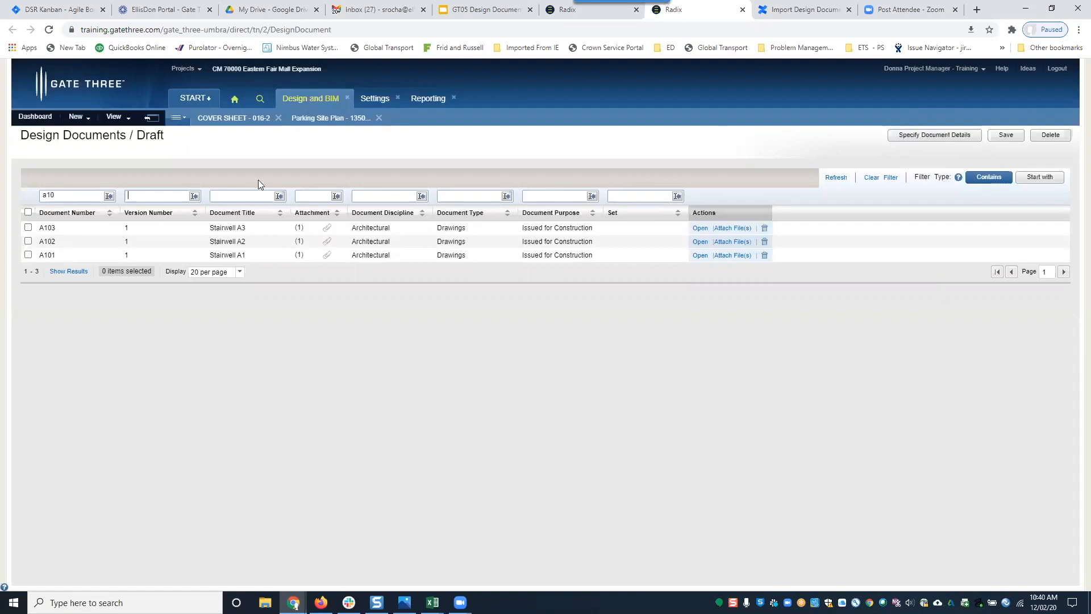
{"action": "left_click", "coordinate": [28, 213]}
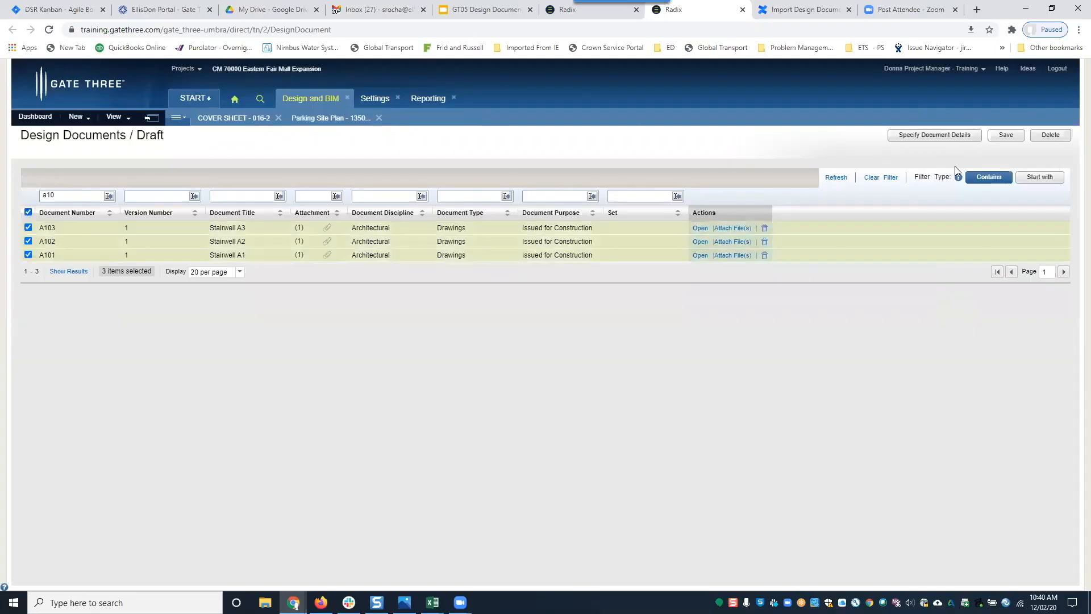
{"action": "left_click", "coordinate": [1005, 137]}
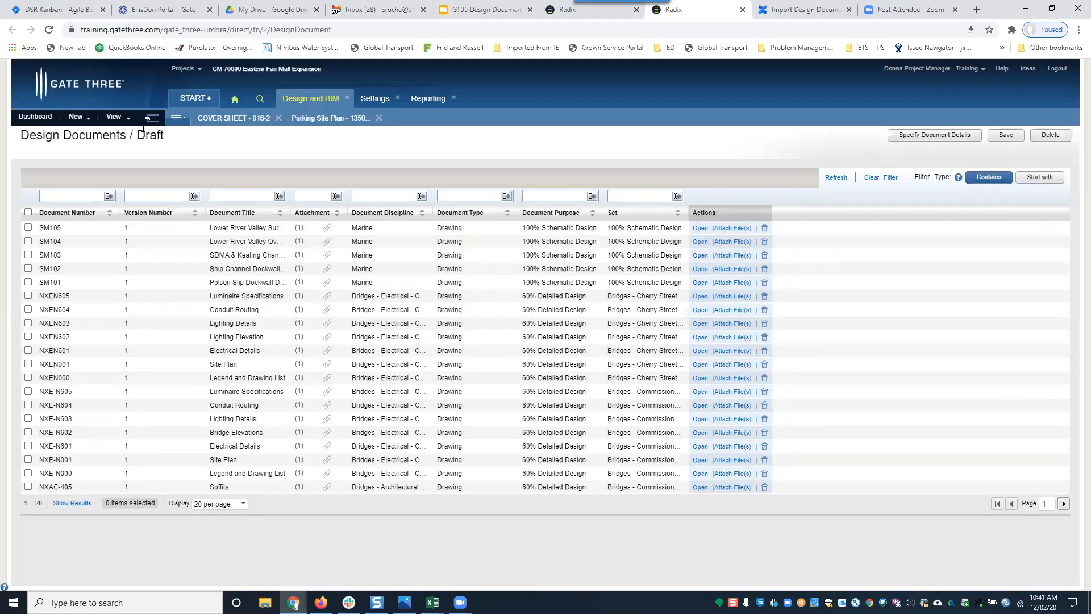
- Show the Design Documents view filtered by doc number a10 and document title stairw, including its Actions column
{"action": "left_click", "coordinate": [115, 117]}
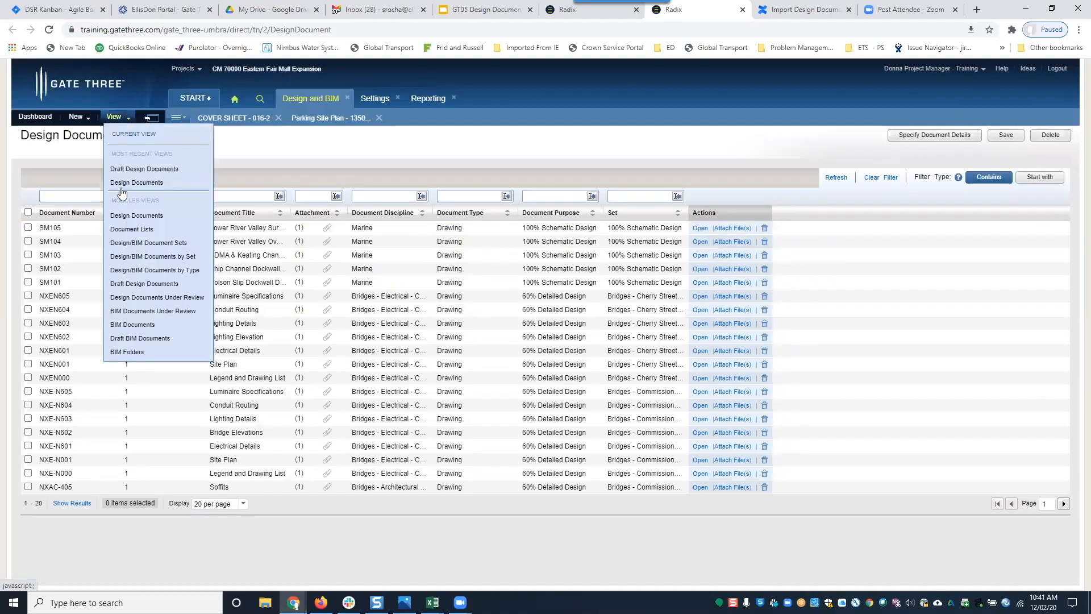
{"action": "left_click", "coordinate": [131, 217]}
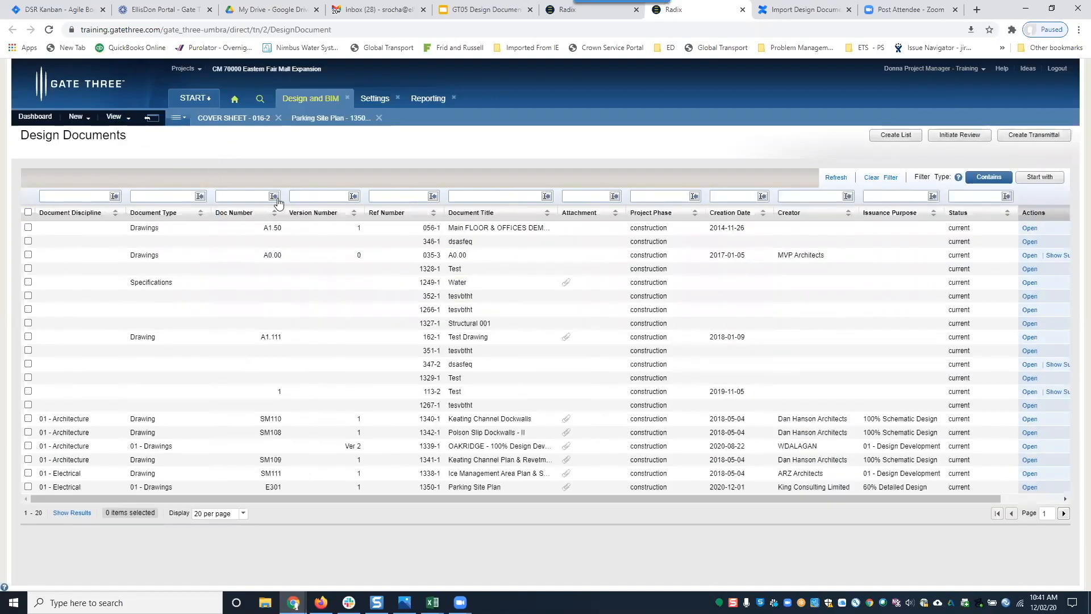
{"action": "left_click", "coordinate": [248, 199]}
{"action": "type", "text": "a10"}
{"action": "type", "text": "stairw"}
{"action": "key", "text": "Return"}
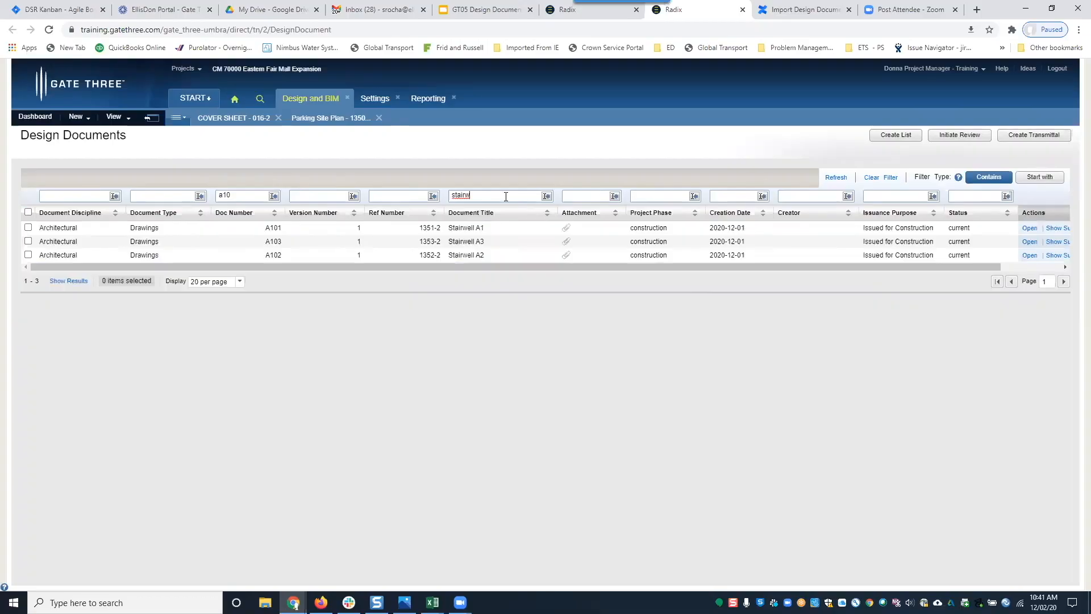
{"action": "left_click_drag", "start_coordinate": [523, 266], "coordinate": [683, 275]}
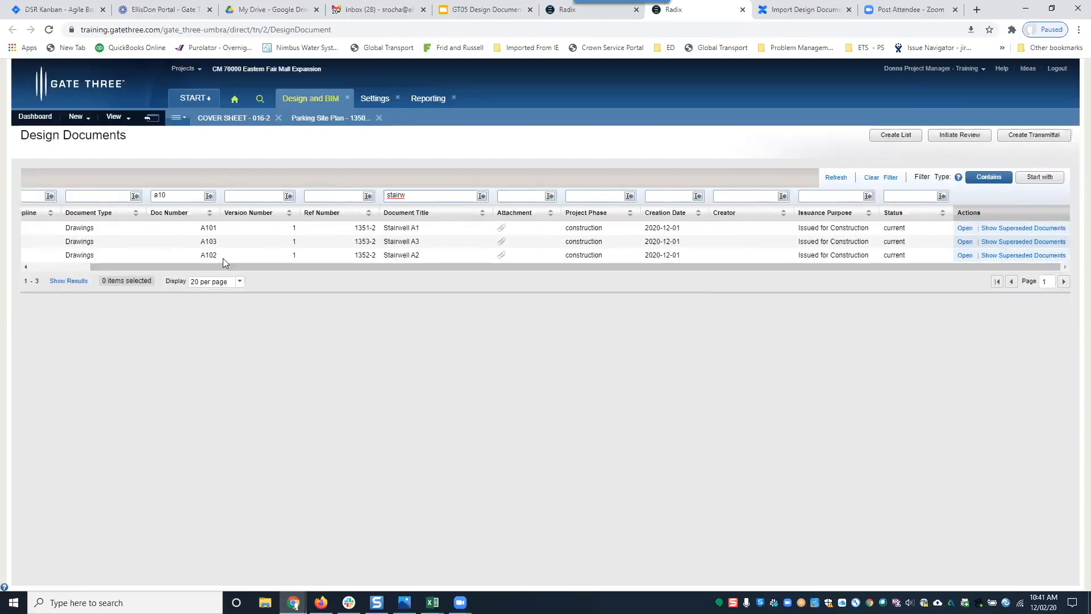
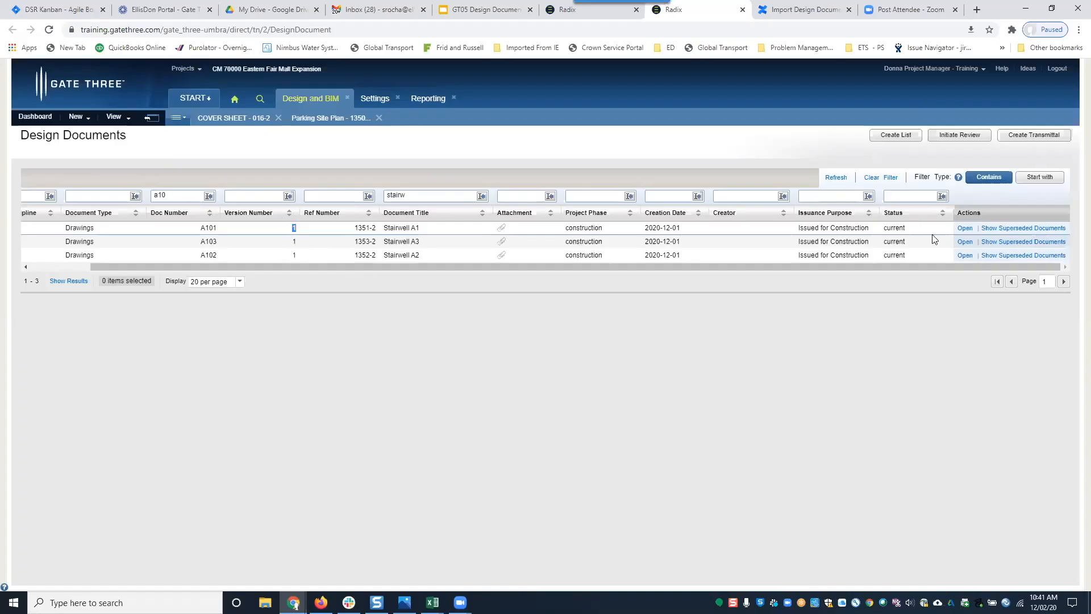
- Show the superseded documents of Stairwell A1, and open that document to review its Supersede section
{"action": "left_click", "coordinate": [1013, 229]}
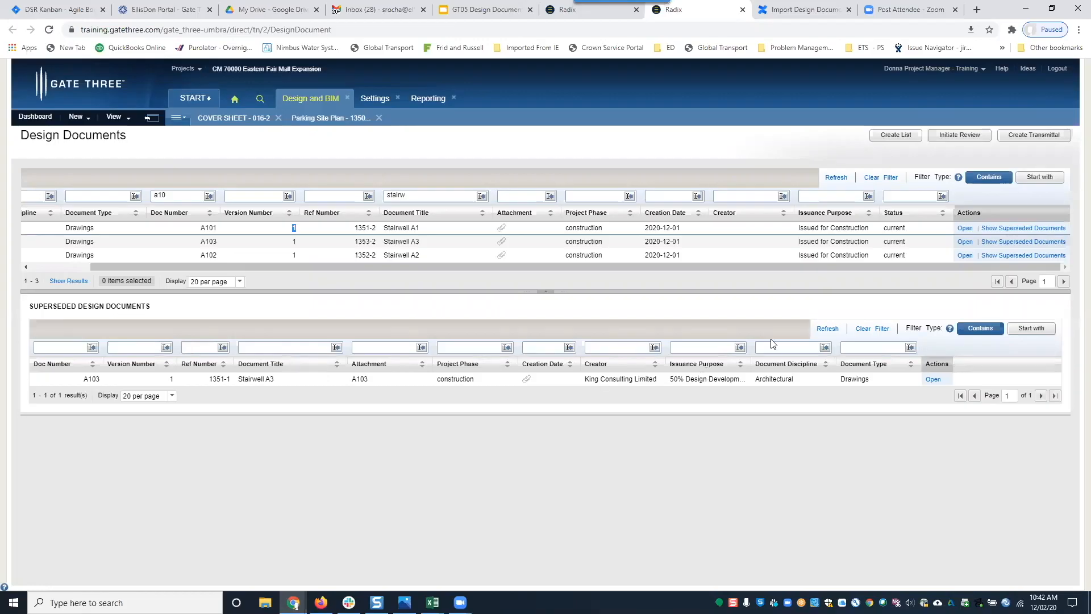
{"action": "left_click", "coordinate": [965, 228]}
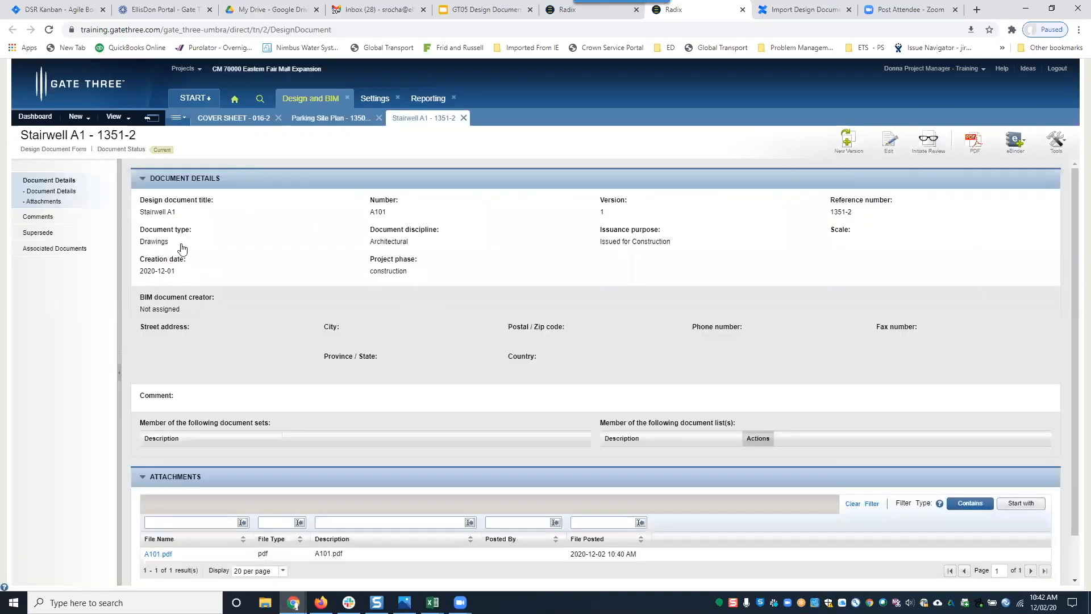
{"action": "left_click", "coordinate": [39, 234]}
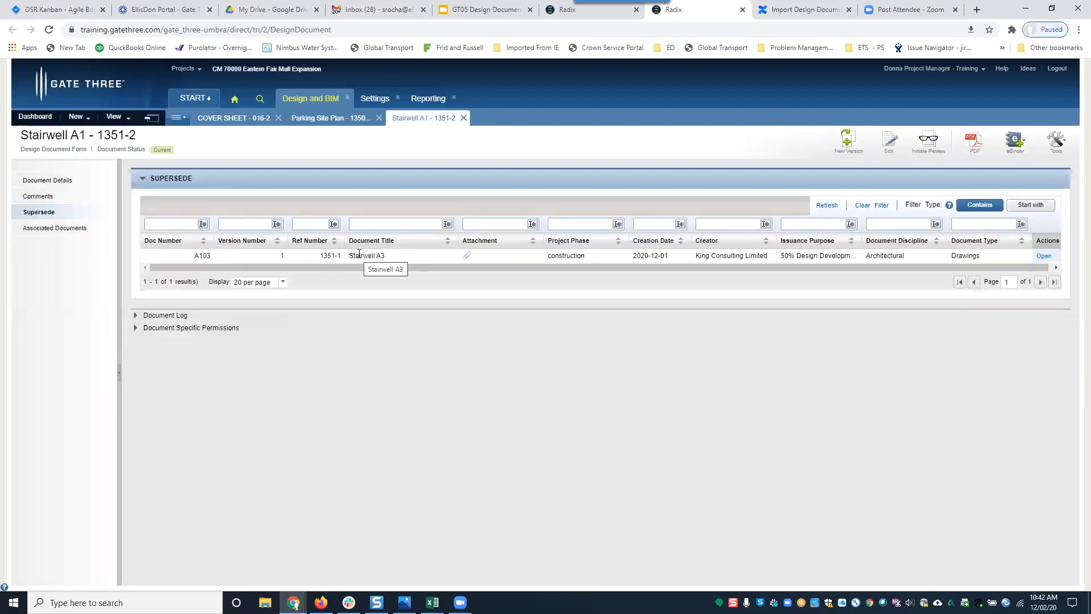
- Leave the Stairwell A1 document, show the Document Lists view and start a new Design Document List
{"action": "left_click", "coordinate": [148, 118]}
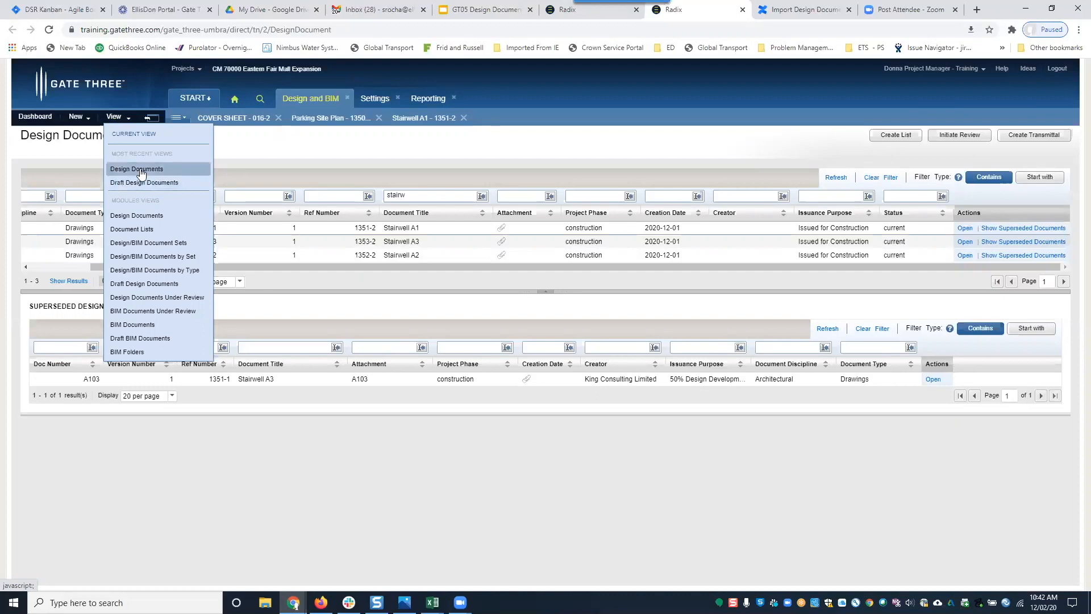
{"action": "left_click", "coordinate": [137, 229]}
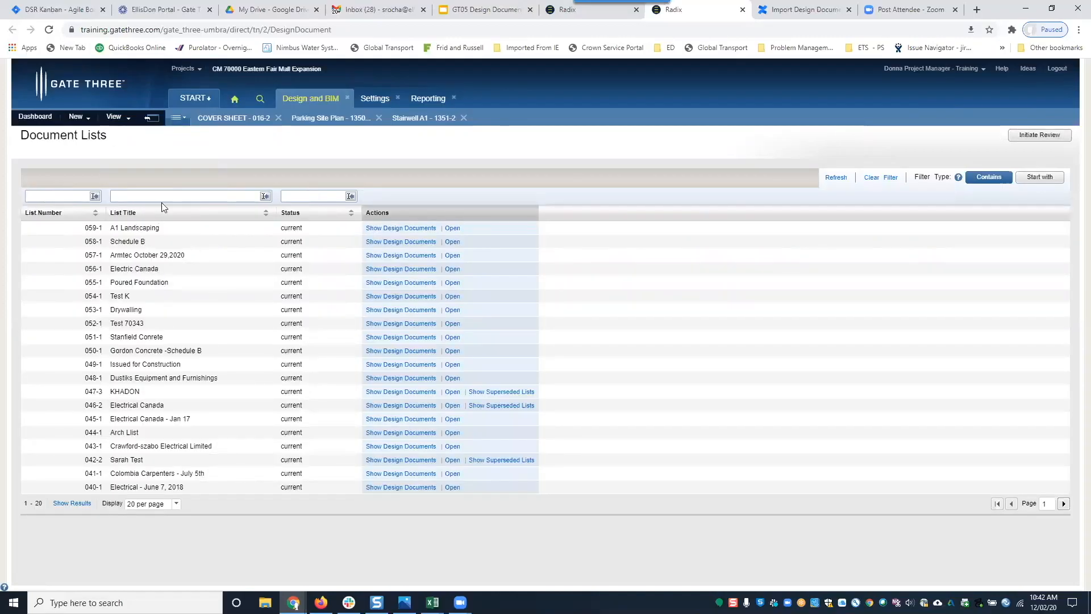
{"action": "left_click", "coordinate": [76, 118]}
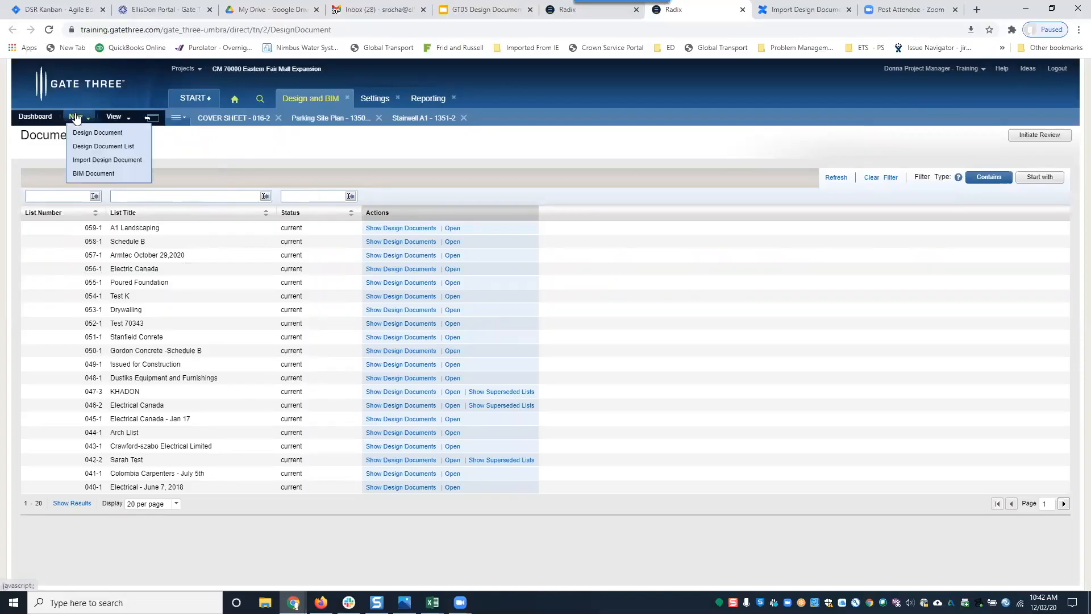
{"action": "left_click", "coordinate": [107, 146]}
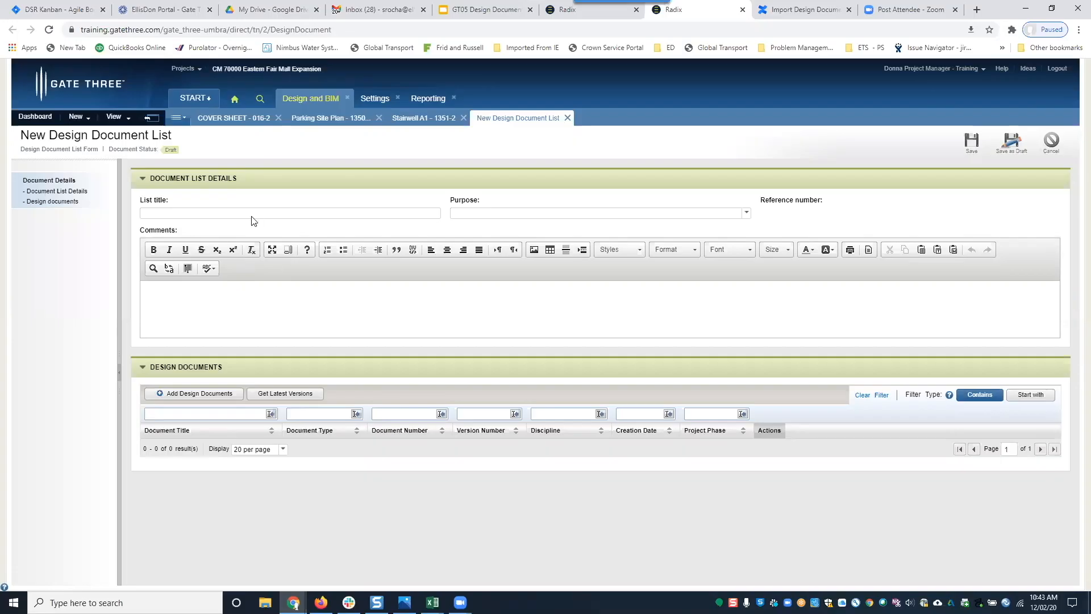
- Title the new design document list King Consulting
{"action": "left_click", "coordinate": [190, 213]}
{"action": "type", "text": "King Consulting"}
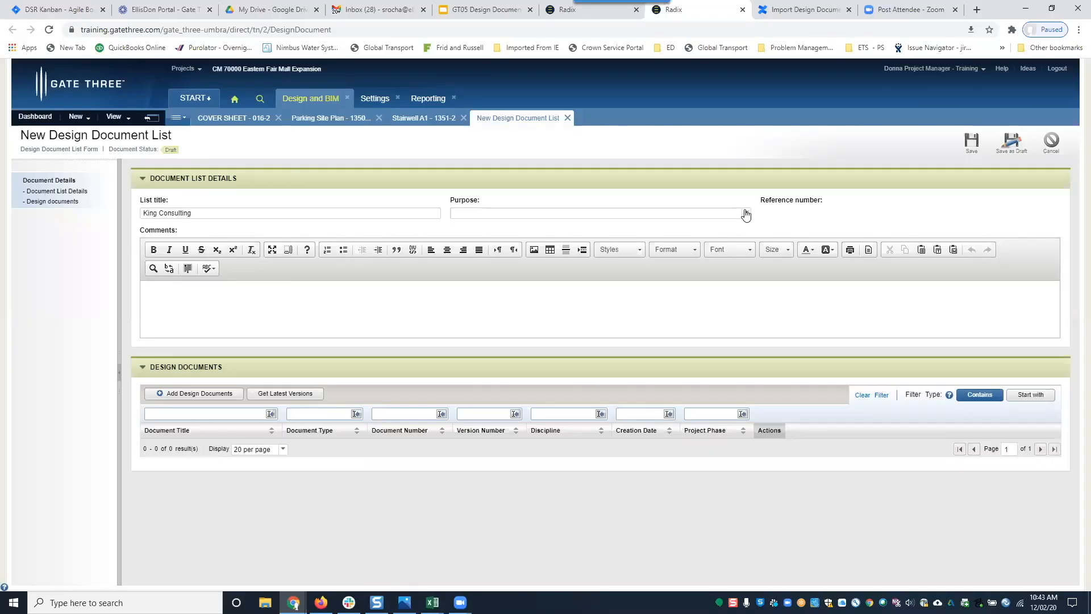
- Review the project's document sets and list purposes in the Design and BIM settings, and return to the new design document list
{"action": "left_click", "coordinate": [371, 97]}
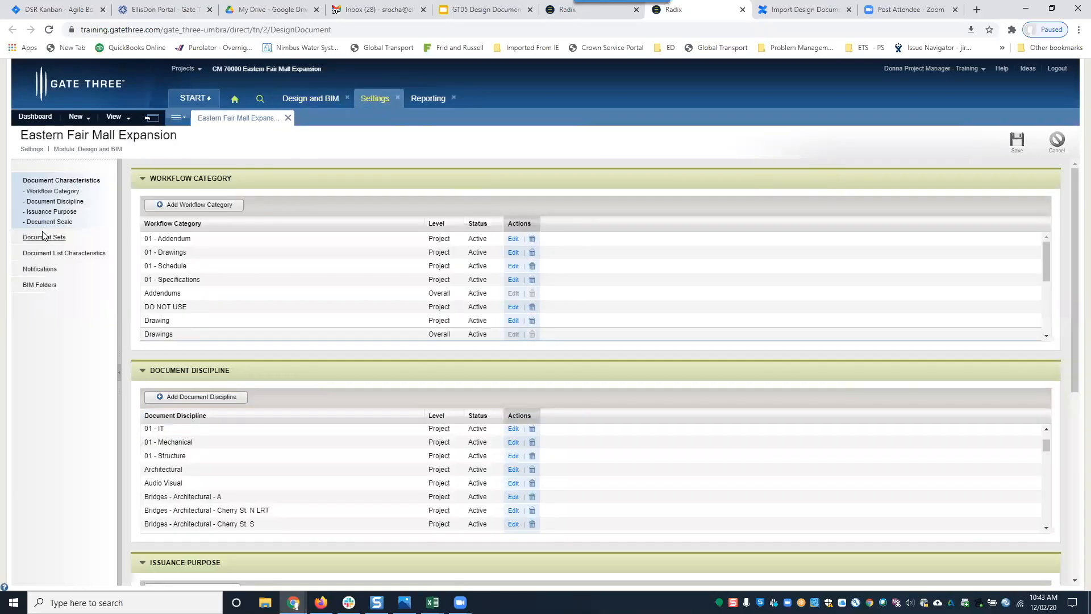
{"action": "left_click", "coordinate": [42, 240]}
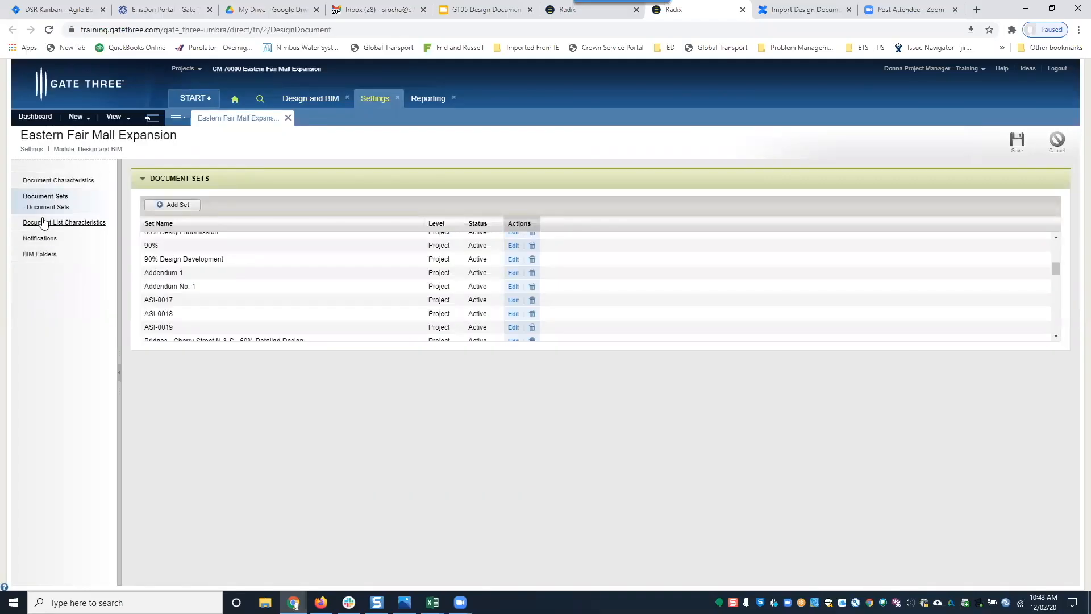
{"action": "left_click", "coordinate": [44, 221]}
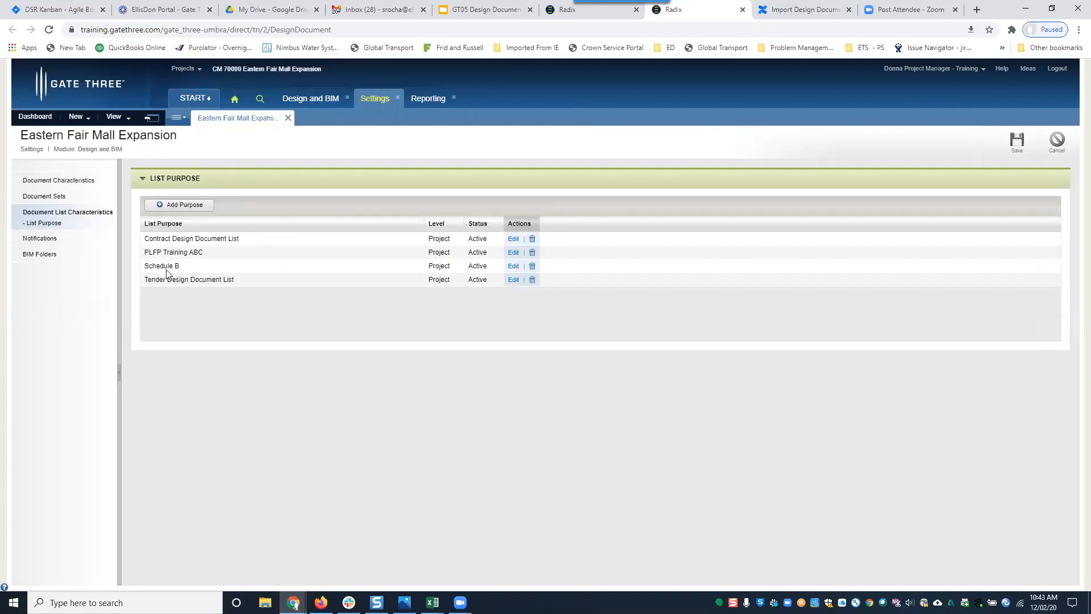
{"action": "left_click", "coordinate": [318, 98]}
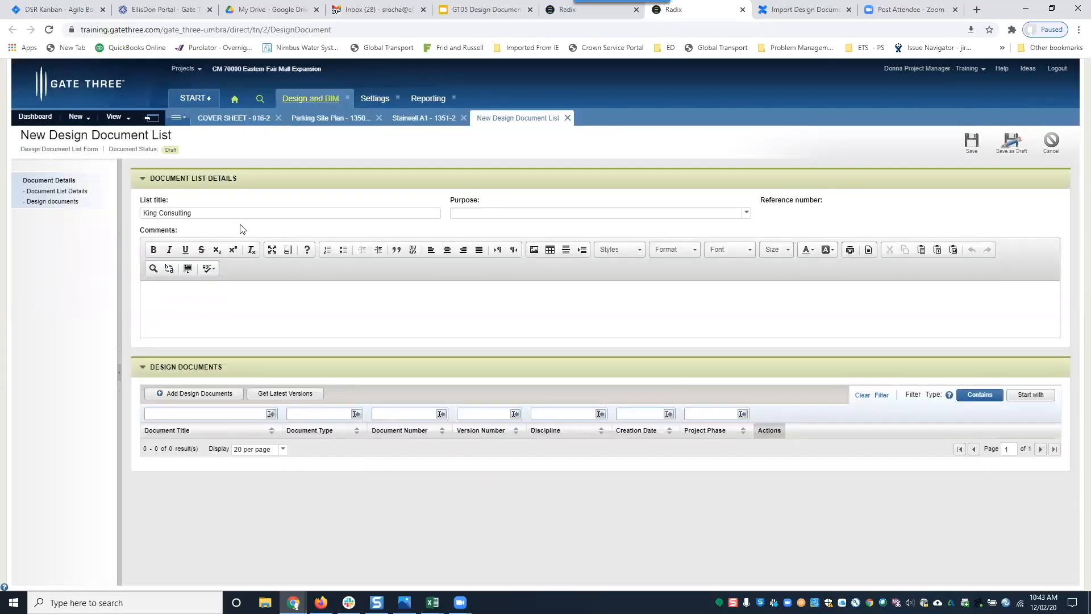
- Set the list's purpose to Schedule B and leave its comments empty
{"action": "left_click", "coordinate": [553, 219]}
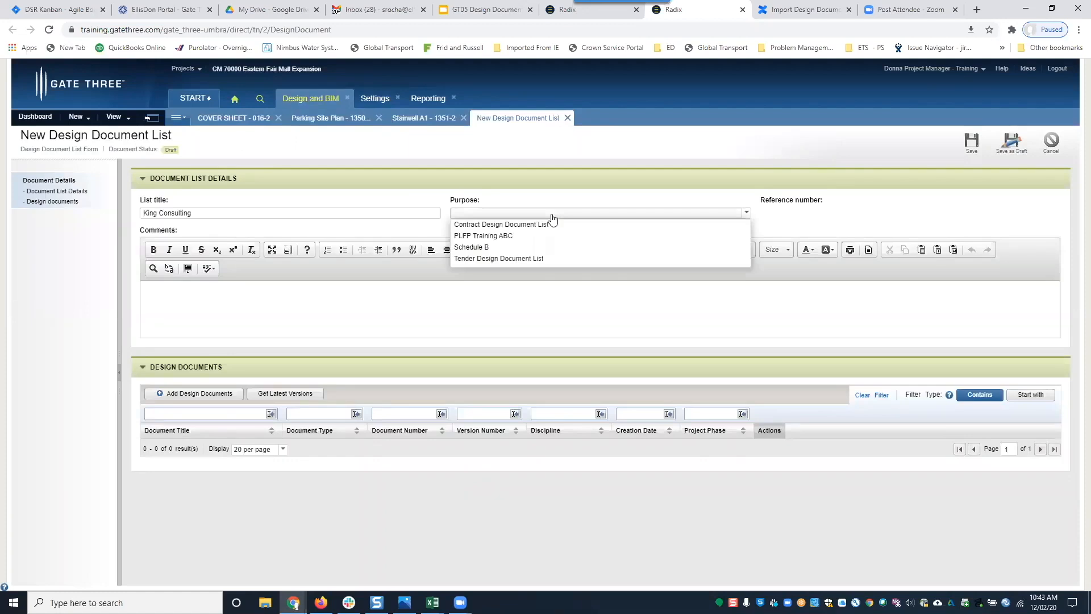
{"action": "left_click", "coordinate": [485, 247]}
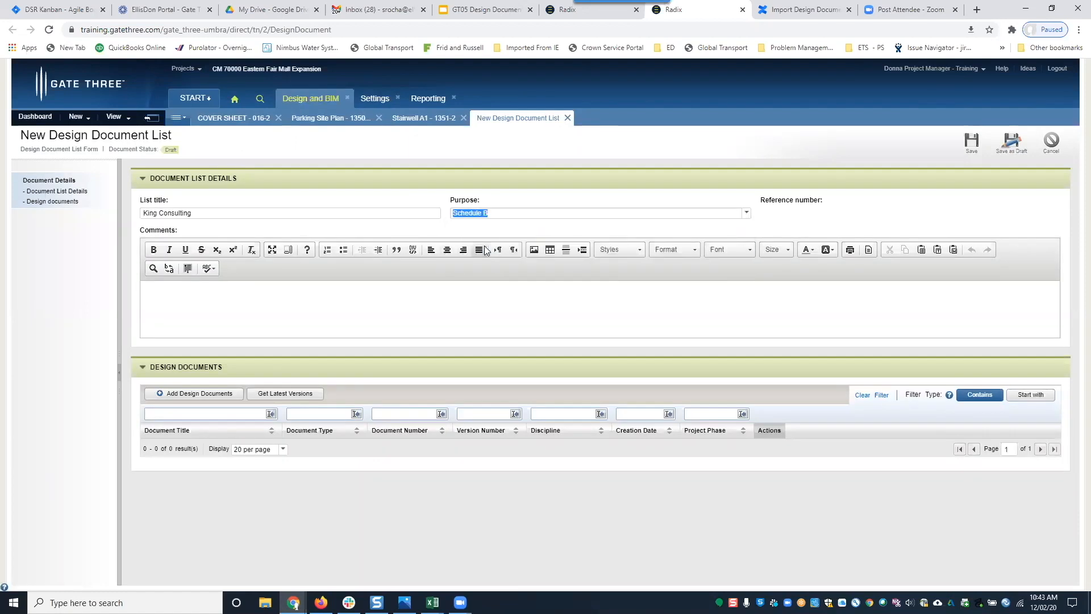
{"action": "left_click", "coordinate": [249, 294]}
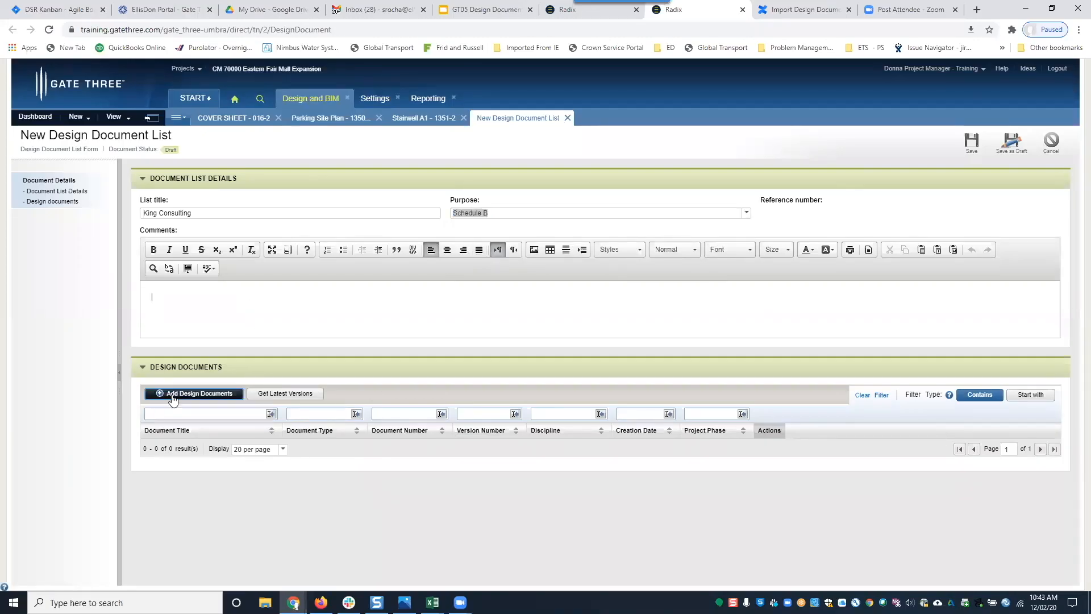
- Add the wall section documents A503, A502, A501 and version 1 of A500 to the design document list
{"action": "left_click", "coordinate": [202, 395]}
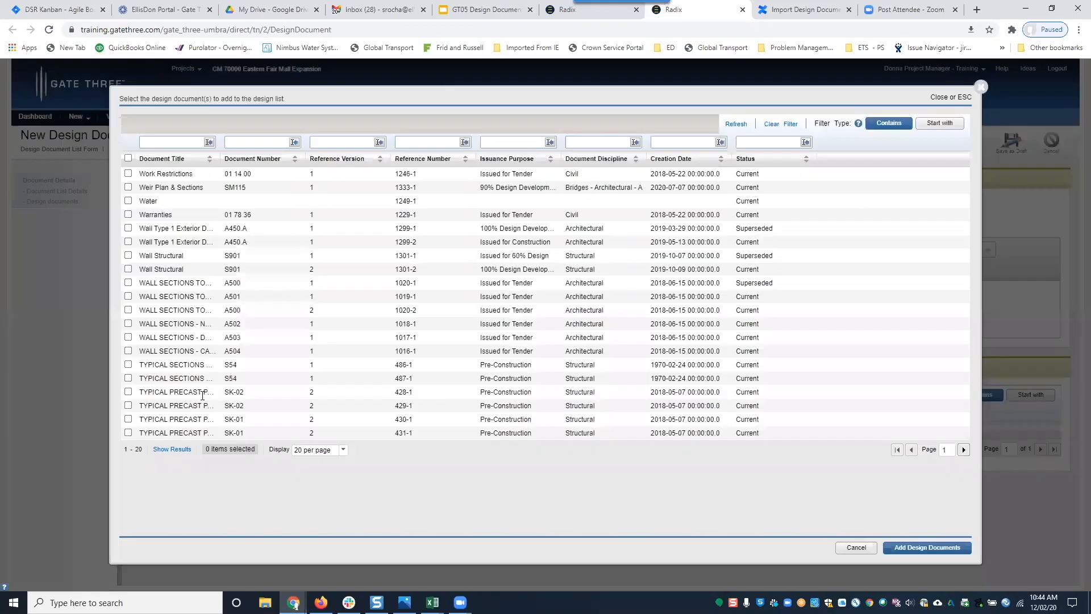
{"action": "left_click", "coordinate": [128, 337]}
{"action": "left_click", "coordinate": [128, 323]}
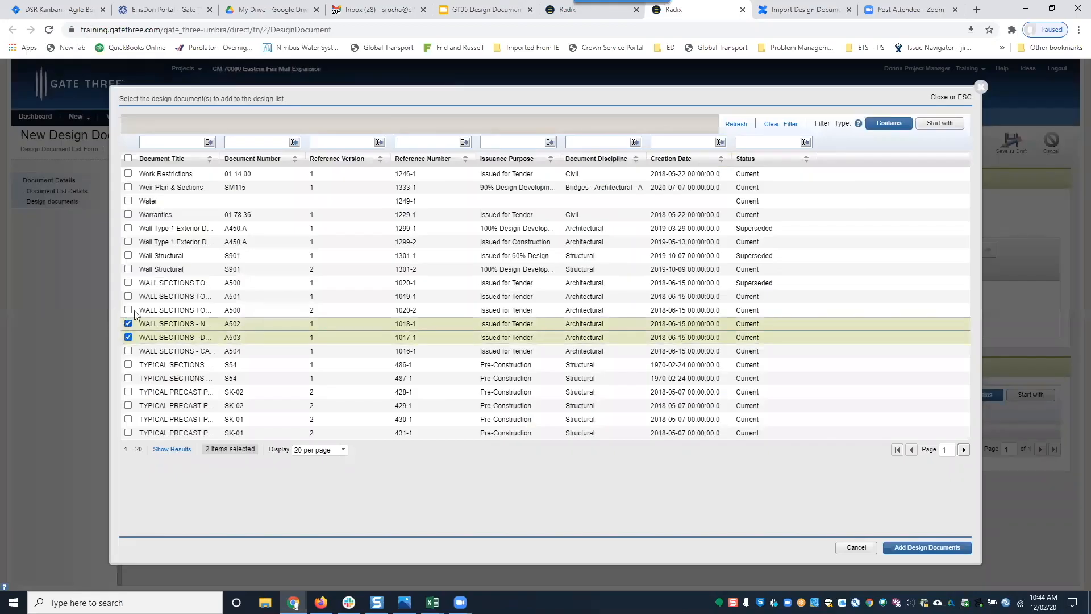
{"action": "left_click", "coordinate": [128, 283]}
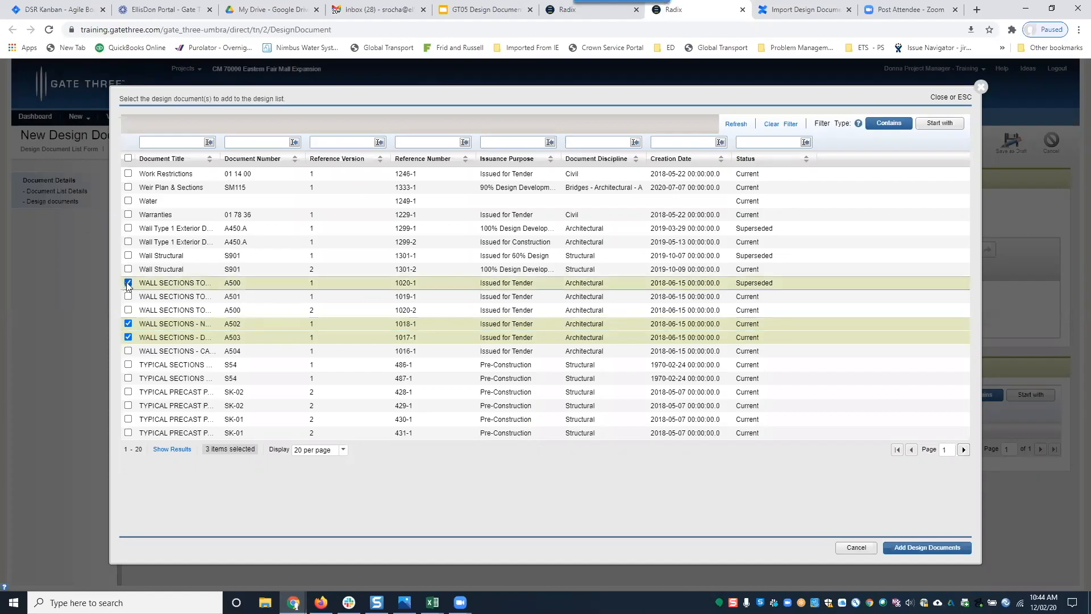
{"action": "left_click", "coordinate": [128, 297]}
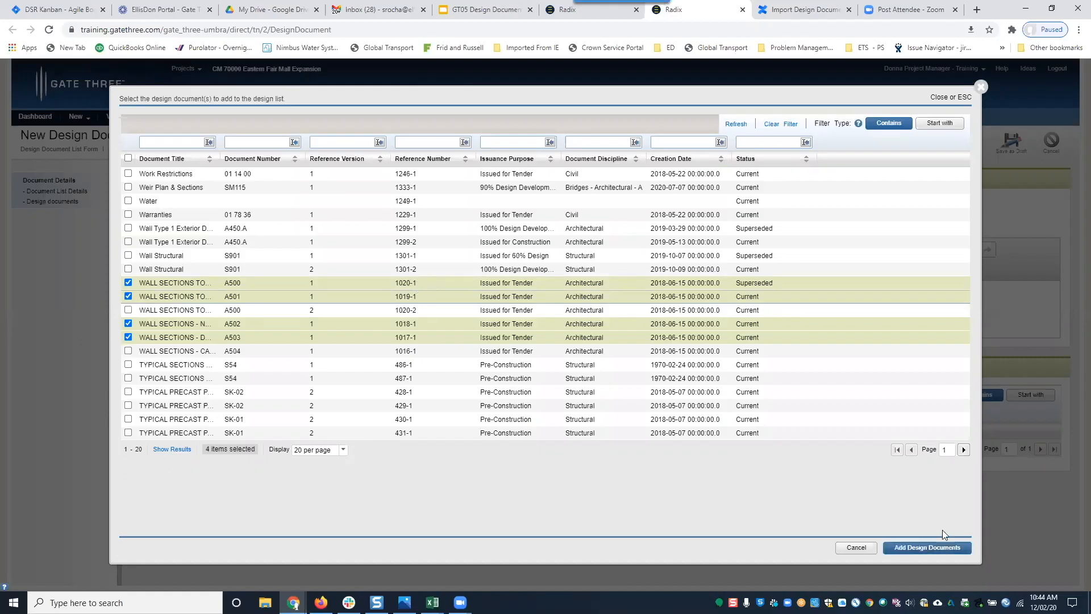
{"action": "left_click", "coordinate": [941, 545]}
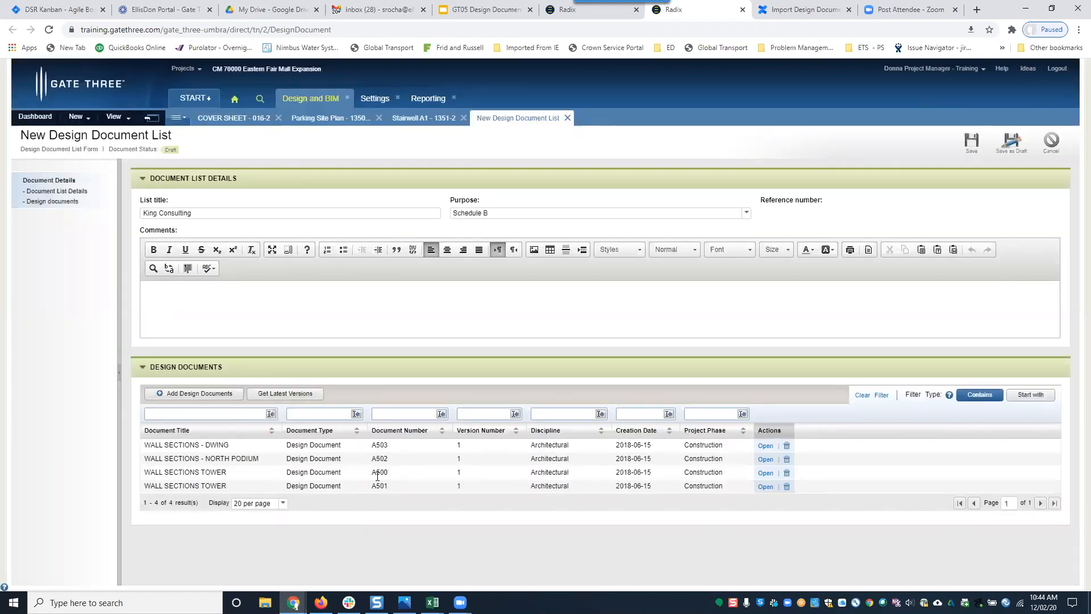
{"action": "double_click", "coordinate": [377, 474]}
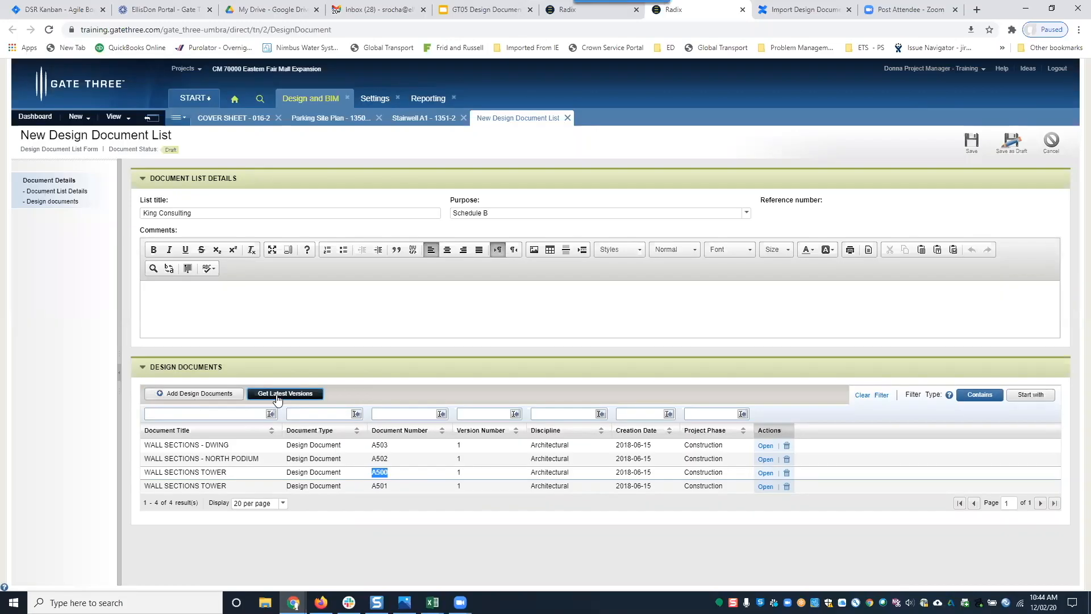
{"action": "left_click", "coordinate": [215, 397]}
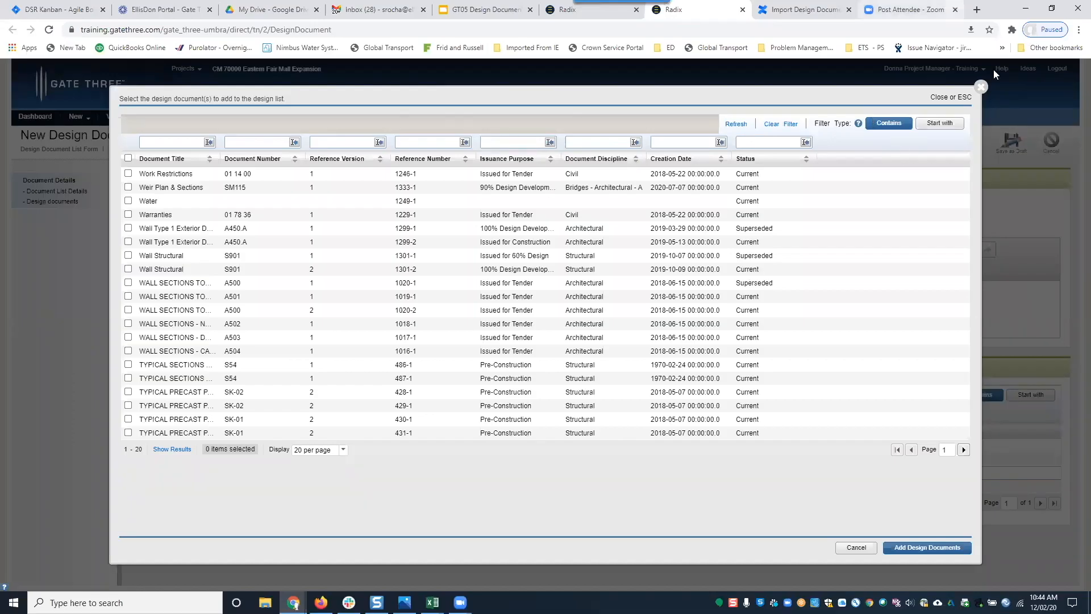
{"action": "left_click", "coordinate": [980, 87]}
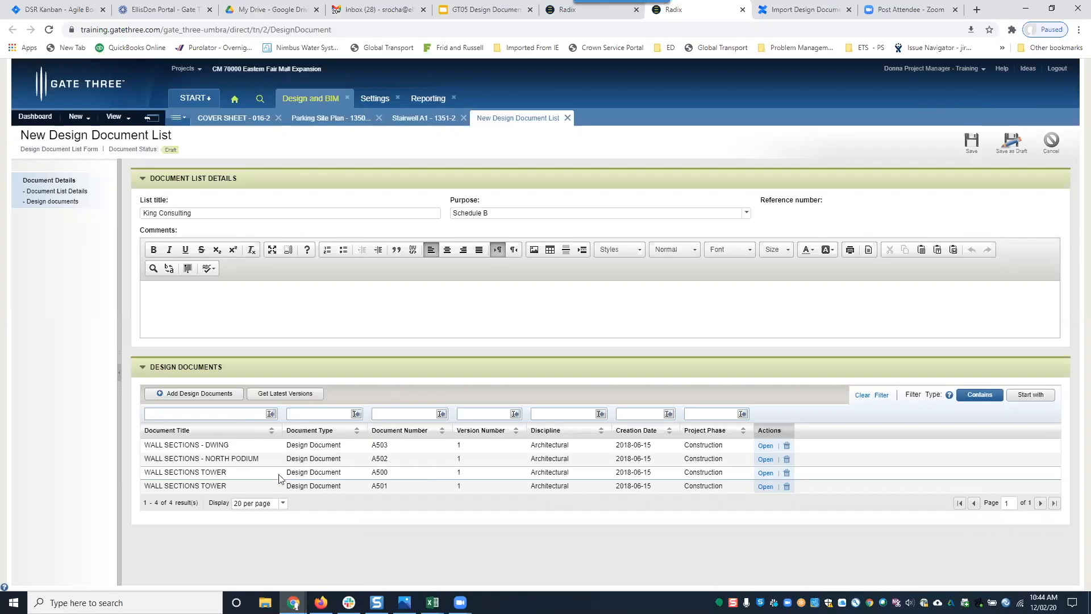
- Update the listed design documents to their latest versions and save the King Consulting list
{"action": "left_click", "coordinate": [285, 396]}
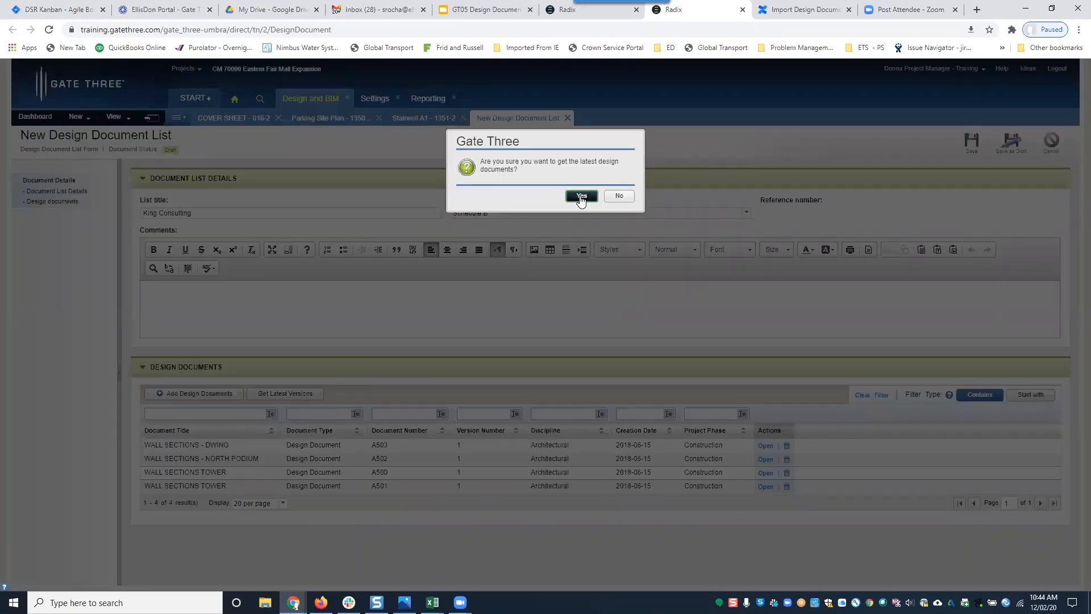
{"action": "left_click", "coordinate": [581, 197]}
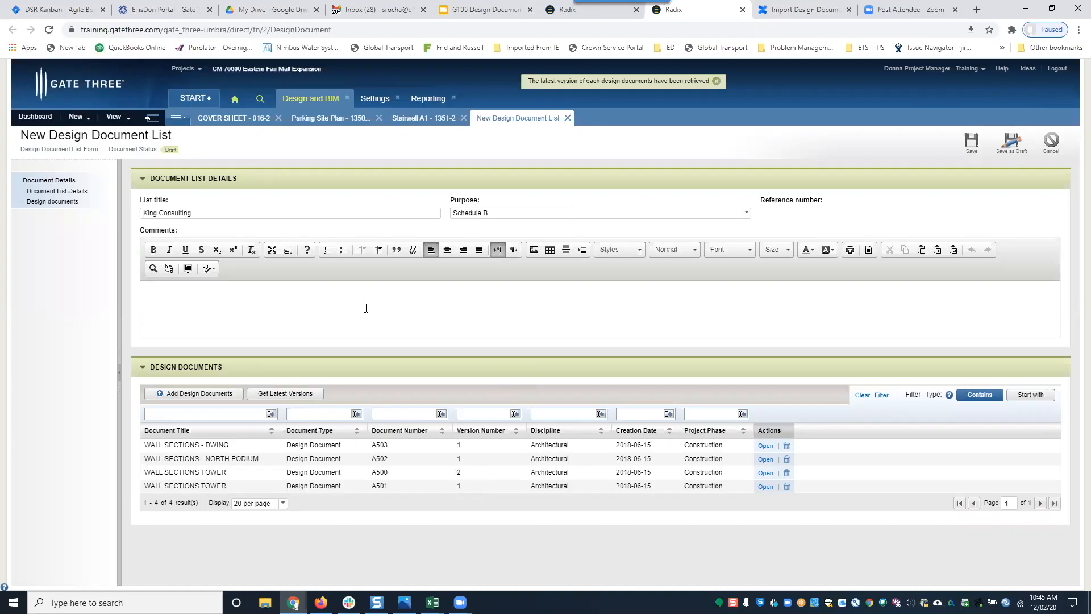
{"action": "left_click", "coordinate": [973, 146]}
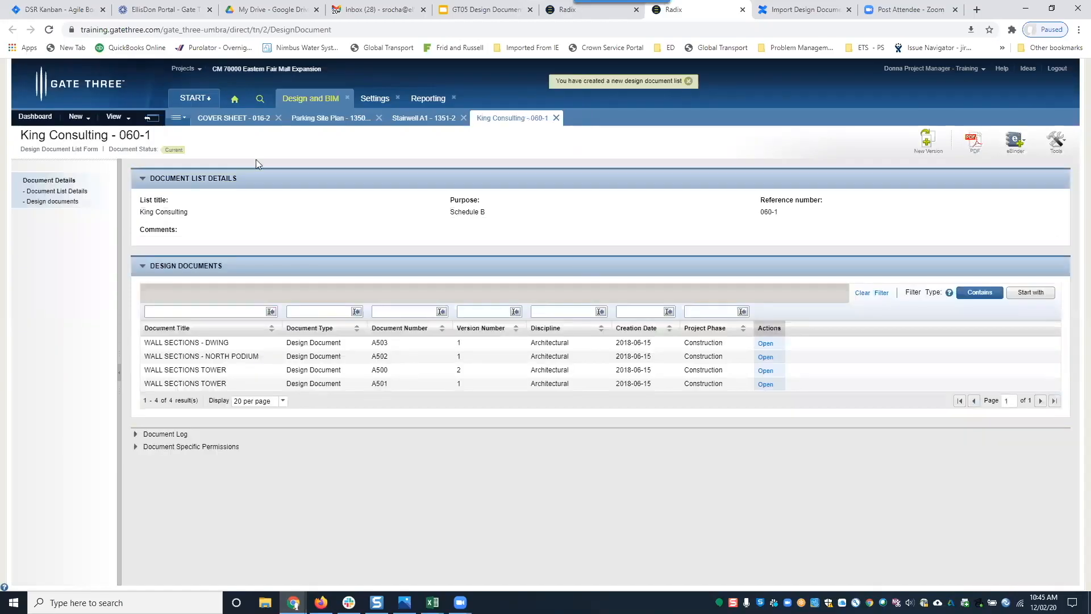
- Show the Document Lists view filtered by list title king
{"action": "left_click", "coordinate": [126, 117]}
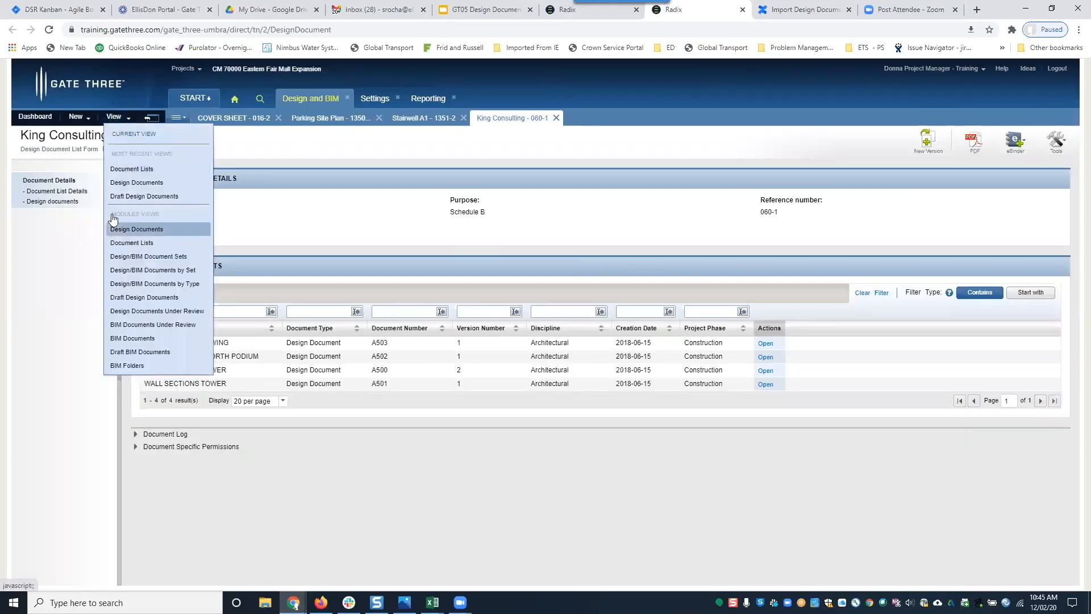
{"action": "left_click", "coordinate": [145, 244]}
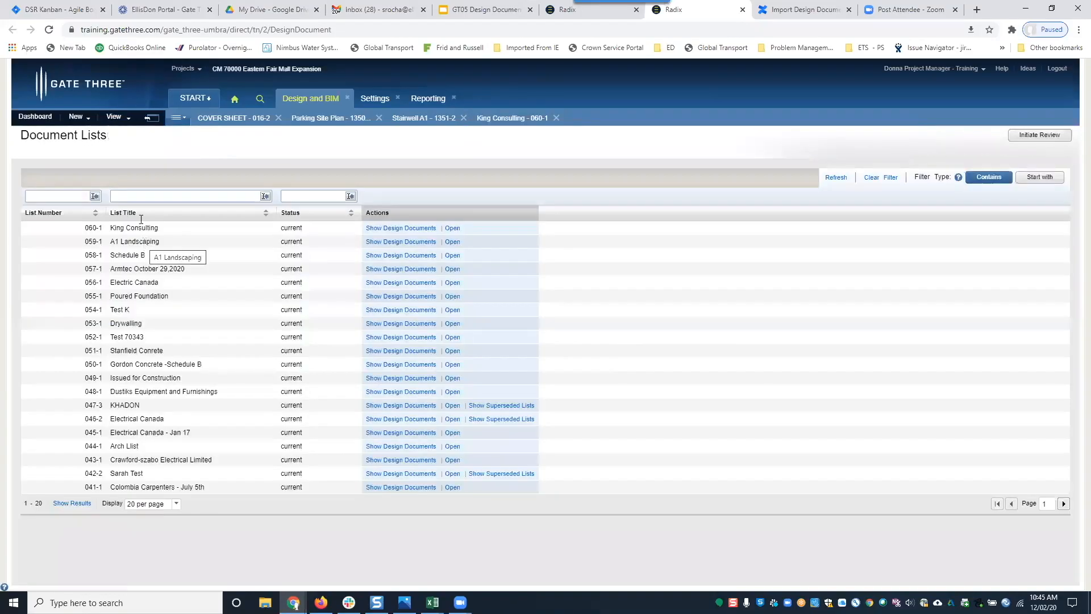
{"action": "left_click", "coordinate": [131, 197]}
{"action": "type", "text": "king"}
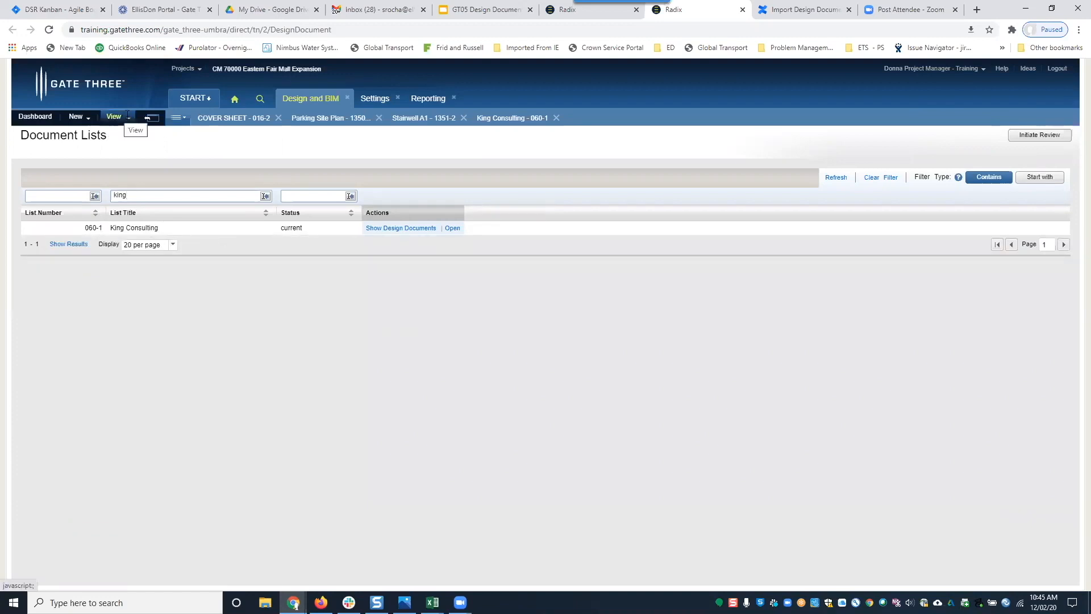
- Return to the Stairwell A1 document and review its document details and attachments
{"action": "left_click", "coordinate": [438, 118]}
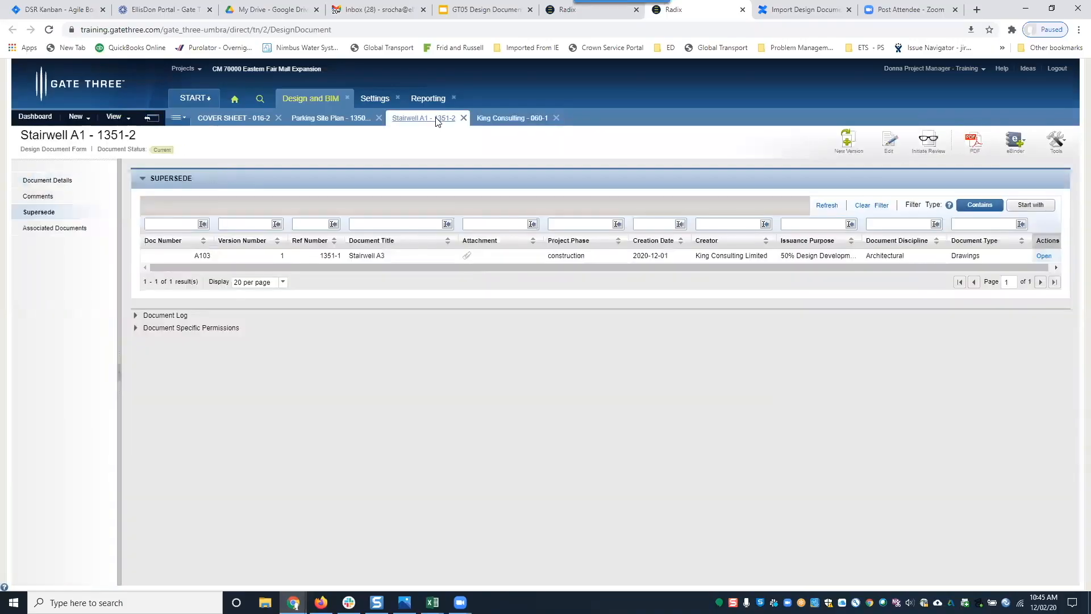
{"action": "left_click", "coordinate": [60, 181]}
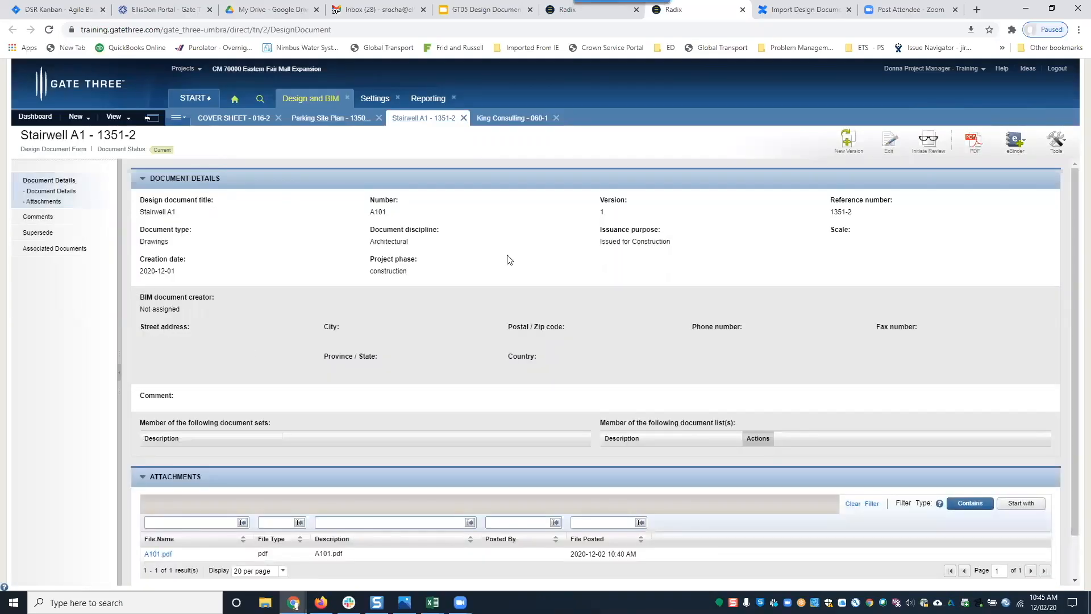
{"action": "scroll", "coordinate": [510, 428], "scroll_direction": "down", "scroll_amount": 1}
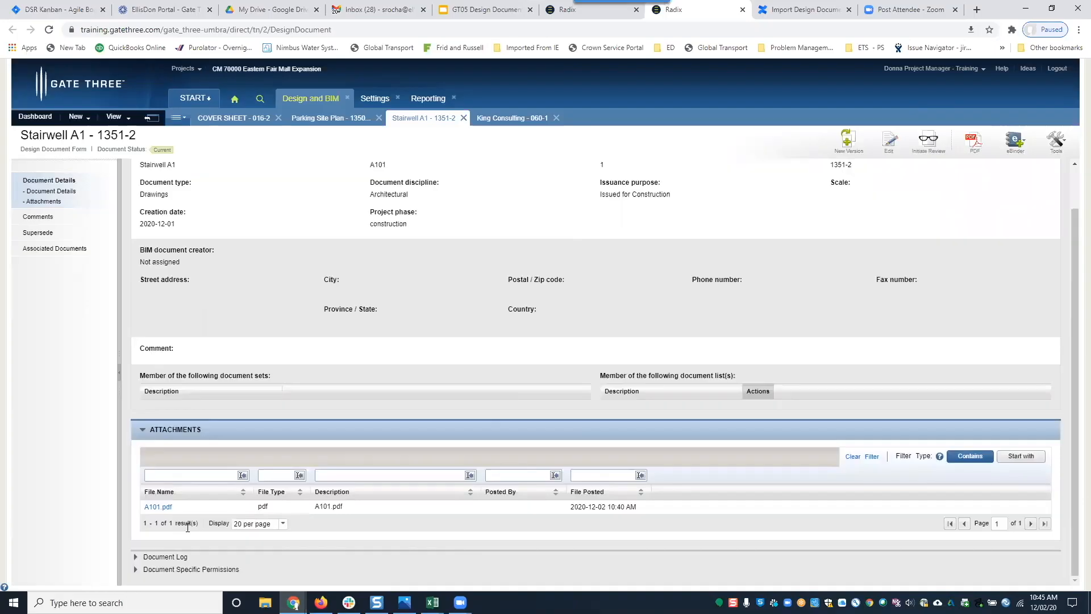
- Start a review of the Stairwell A1 document with the end date 2020-12-04
{"action": "left_click", "coordinate": [928, 143]}
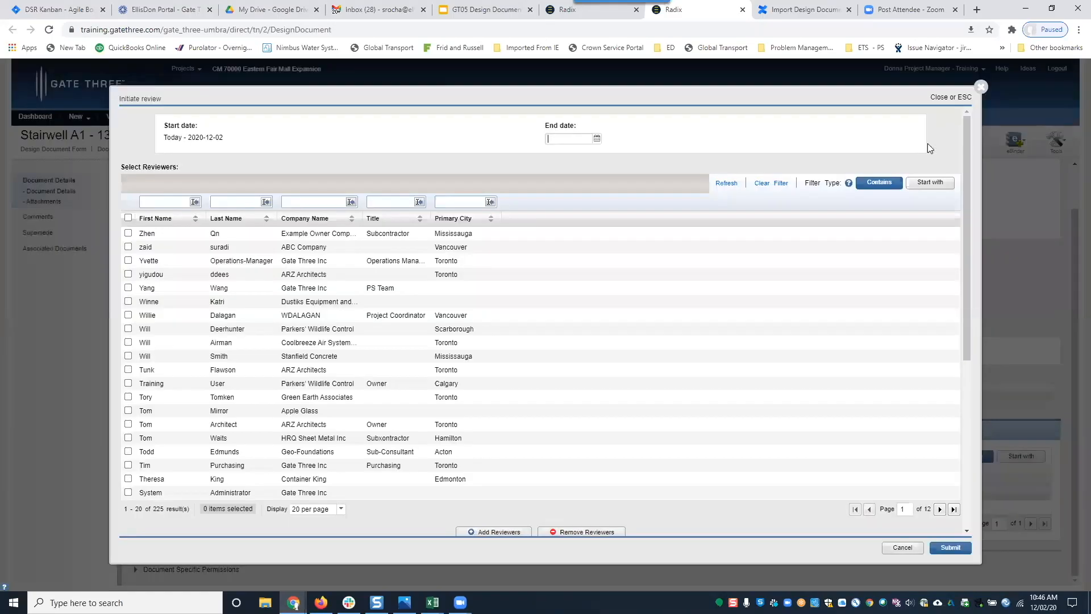
{"action": "left_click", "coordinate": [596, 140]}
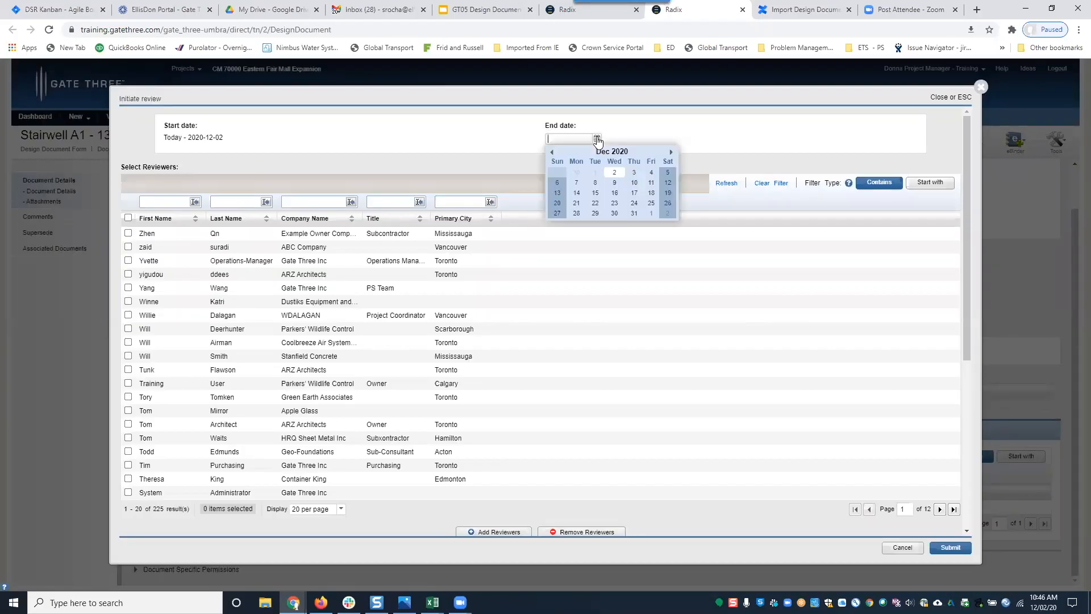
{"action": "left_click", "coordinate": [651, 172]}
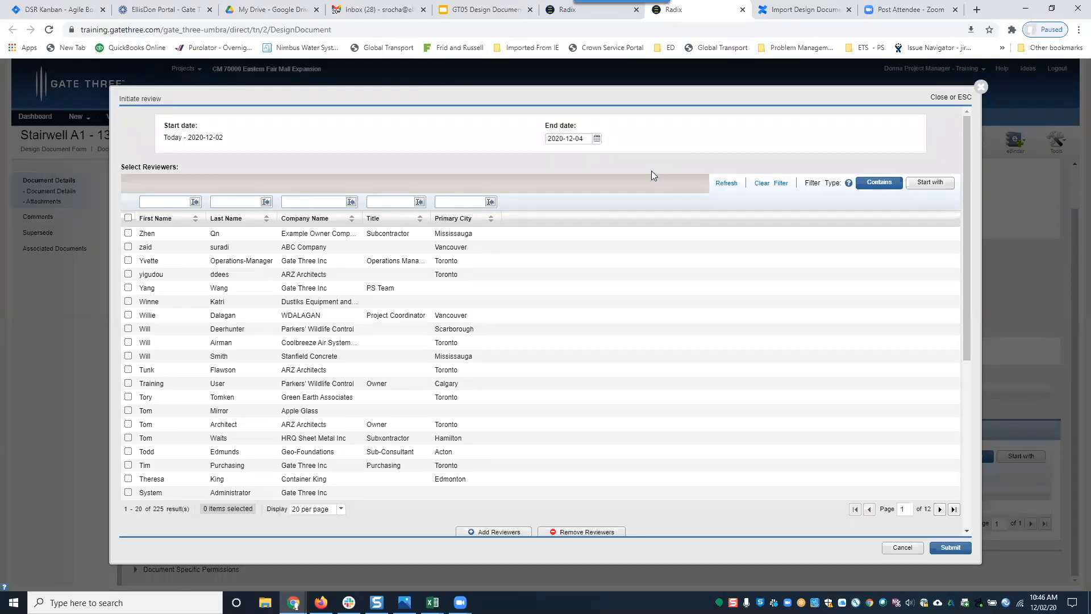
- Filter the available reviewers by first name and add the matching Gate Three Inc contact as a reviewer
{"action": "left_click", "coordinate": [164, 202]}
{"action": "type", "text": "sus"}
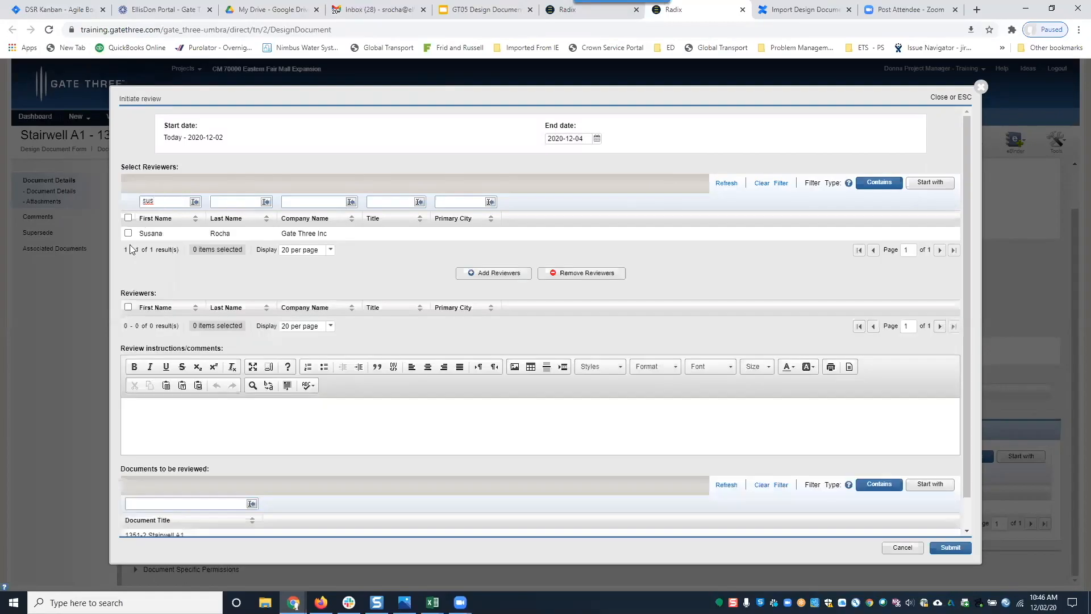
{"action": "left_click", "coordinate": [128, 233]}
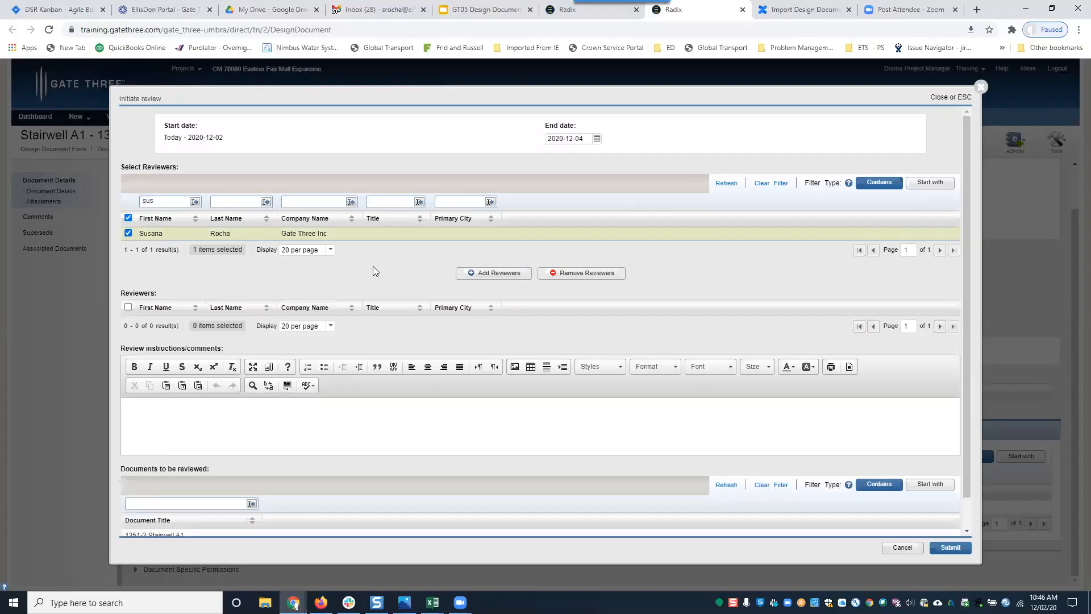
{"action": "left_click", "coordinate": [486, 273]}
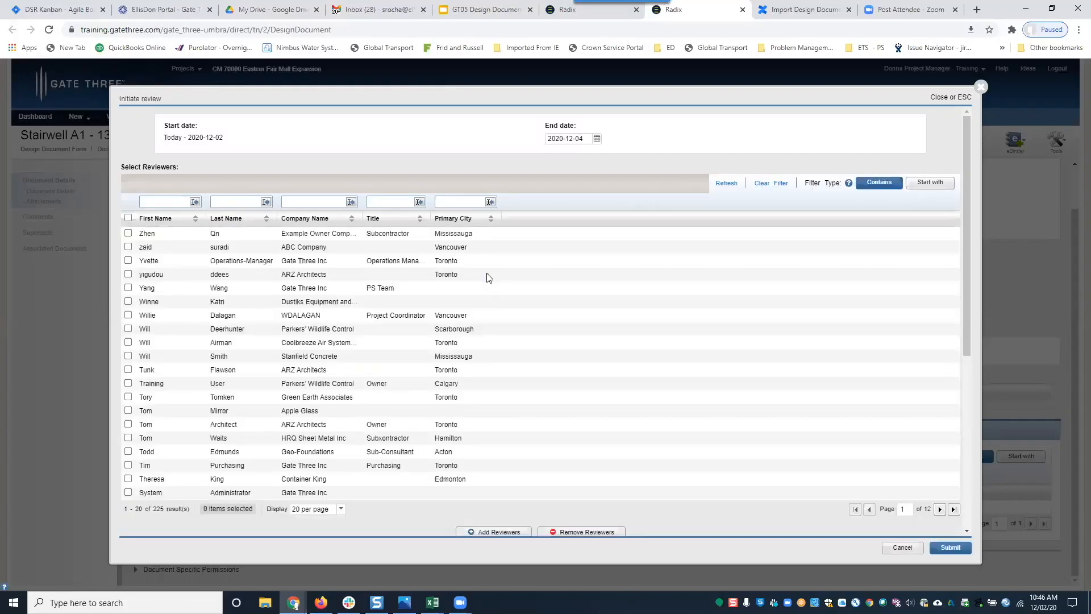
- Enter the review instructions "Please review and add your comments before we send these out to the design team" and submit the review
{"action": "scroll", "coordinate": [524, 372], "scroll_direction": "down", "scroll_amount": 4}
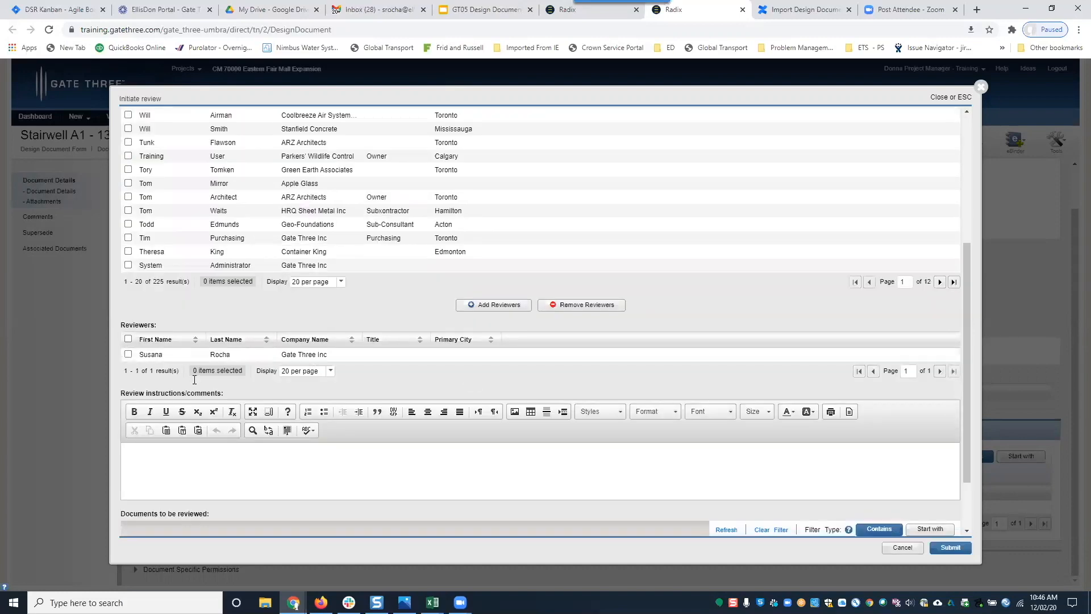
{"action": "scroll", "coordinate": [313, 364], "scroll_direction": "down", "scroll_amount": 1}
{"action": "left_click", "coordinate": [166, 392]}
{"action": "type", "text": "Please r"}
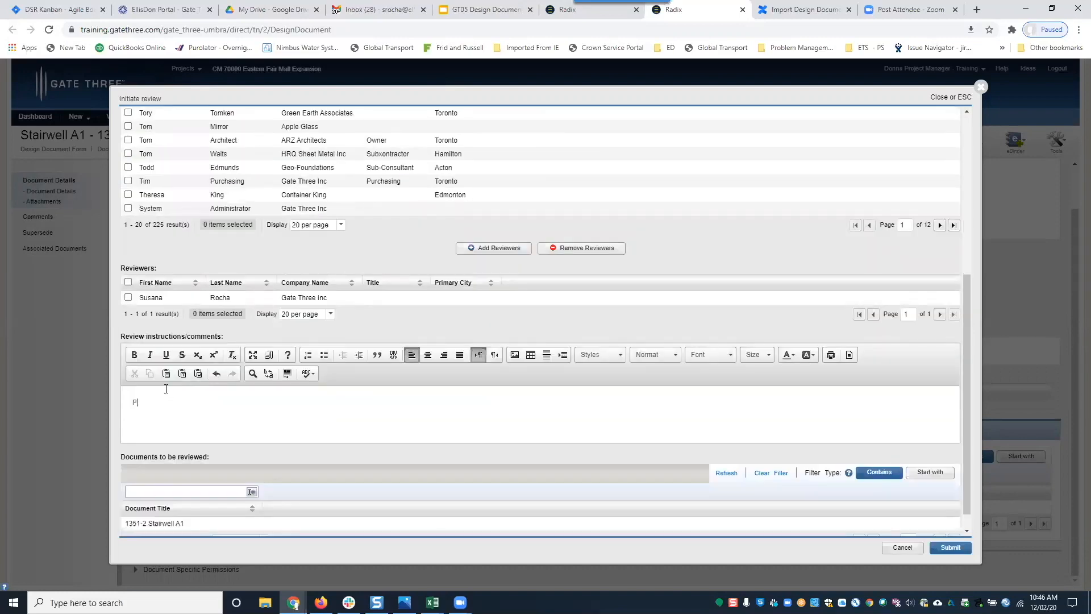
{"action": "type", "text": "eview and add your comments vefore we send these out to the design team"}
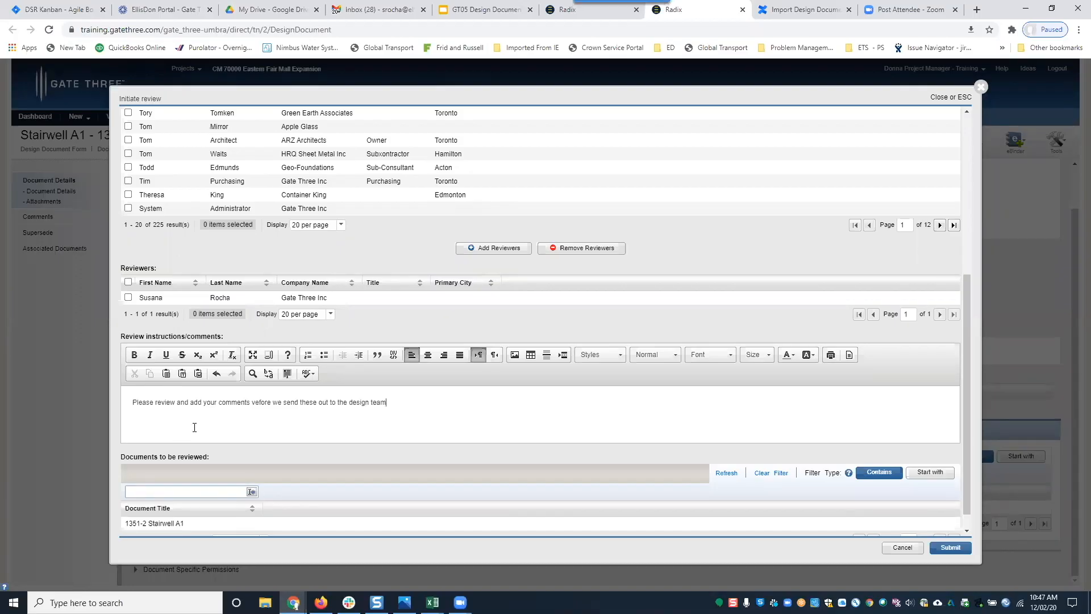
{"action": "left_click", "coordinate": [254, 407]}
{"action": "key", "text": "BackSpace"}
{"action": "type", "text": "b"}
{"action": "scroll", "coordinate": [492, 396], "scroll_direction": "down", "scroll_amount": 1}
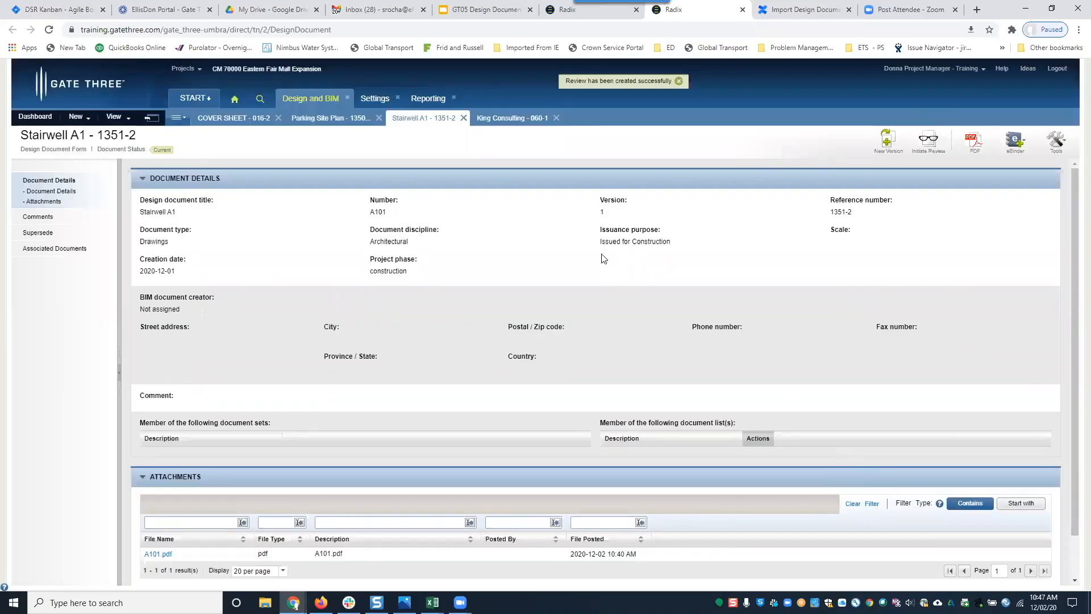
- Open the My Activities list from the home page and look through it down to the items with no due date
{"action": "left_click", "coordinate": [233, 102]}
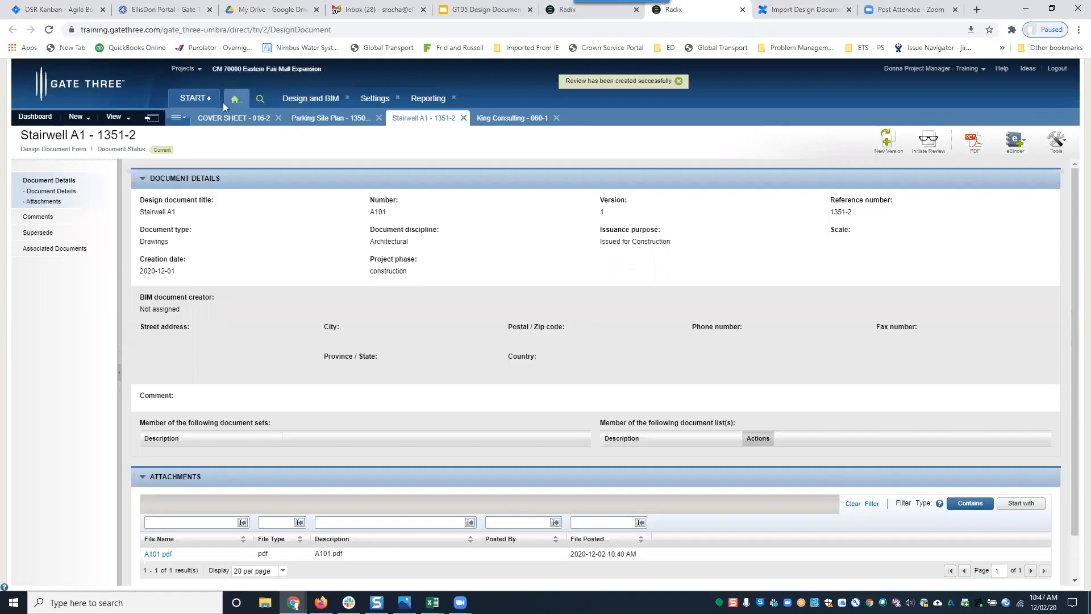
{"action": "scroll", "coordinate": [432, 296], "scroll_direction": "down", "scroll_amount": 5}
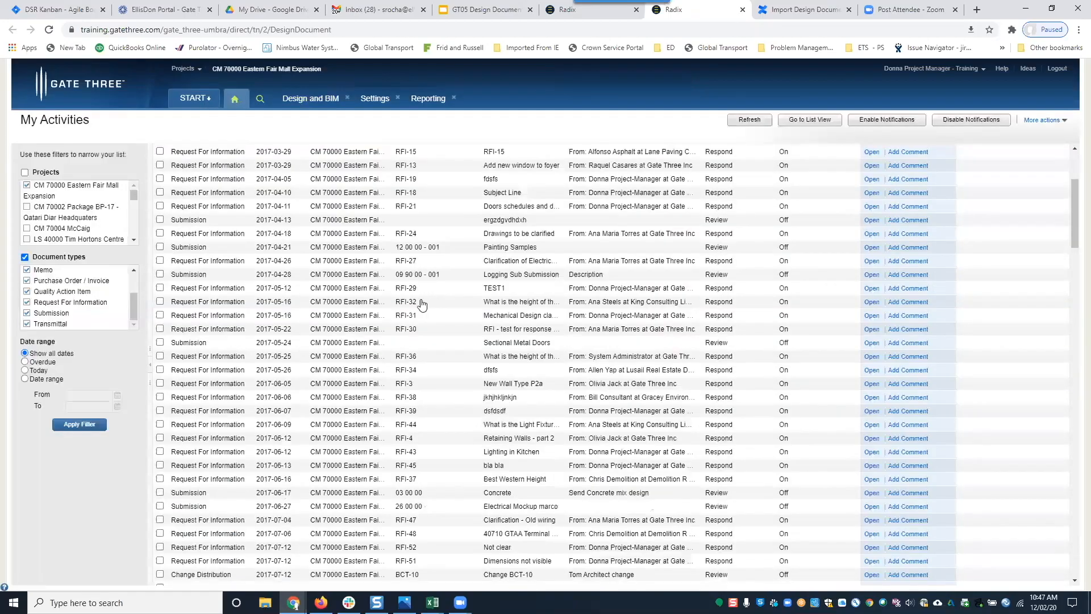
{"action": "scroll", "coordinate": [432, 296], "scroll_direction": "down", "scroll_amount": 2}
{"action": "scroll", "coordinate": [433, 423], "scroll_direction": "down", "scroll_amount": 15}
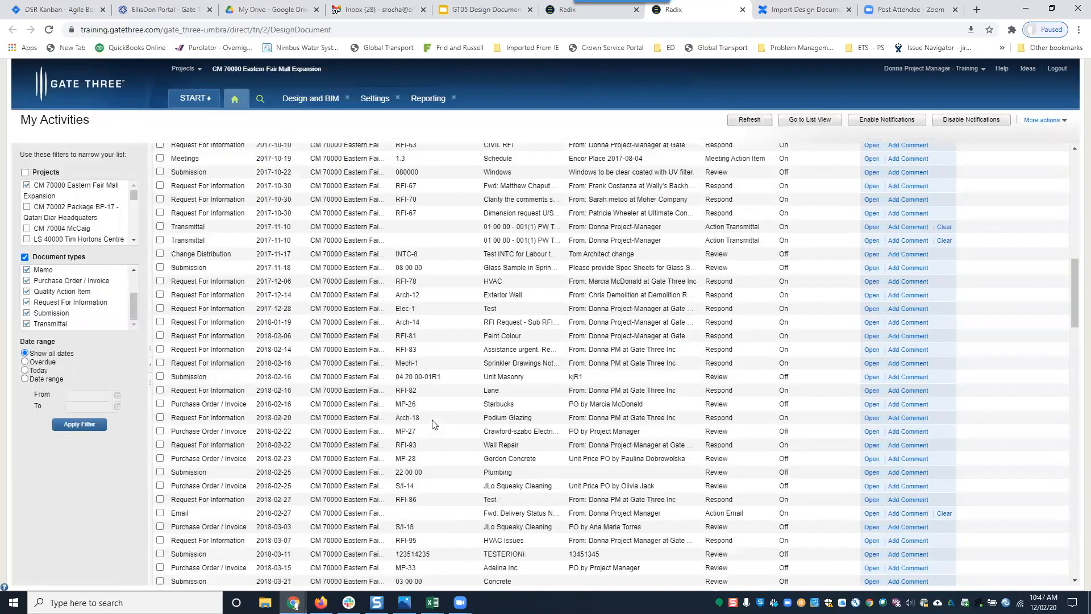
{"action": "scroll", "coordinate": [604, 443], "scroll_direction": "up", "scroll_amount": 1}
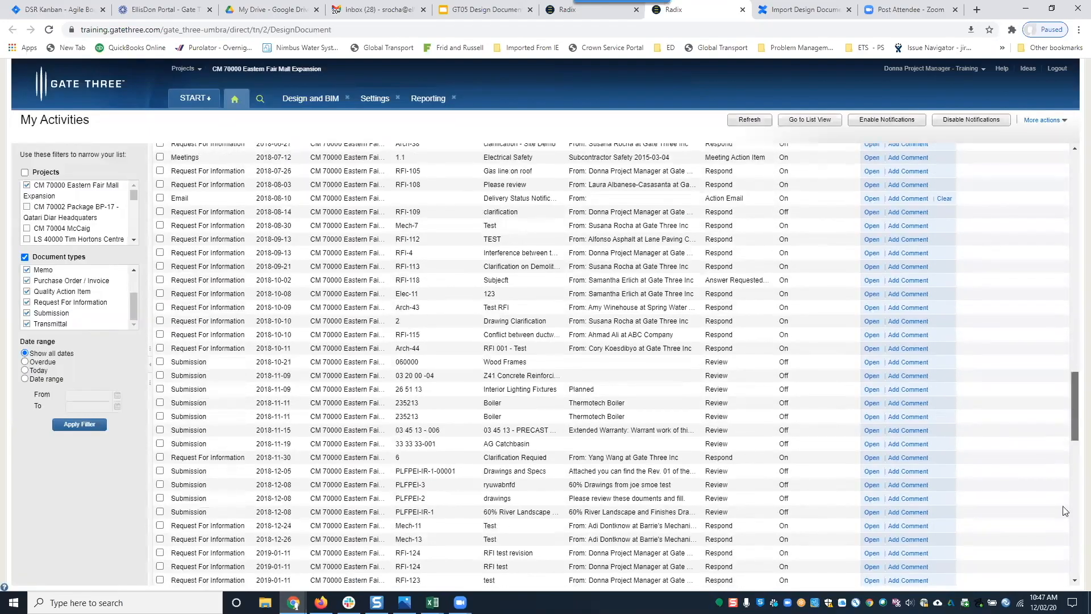
{"action": "left_click", "coordinate": [1074, 511]}
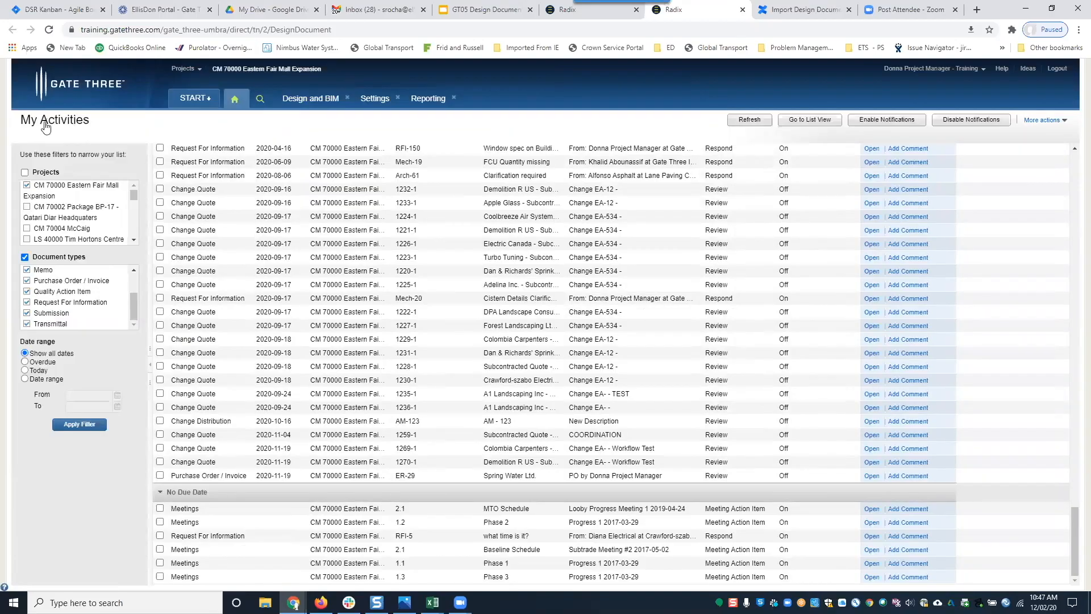
- Clear all selected document types in the My Activities filter and examine the types offered and the listed activities
{"action": "left_click", "coordinate": [24, 257]}
{"action": "left_click_drag", "start_coordinate": [133, 311], "coordinate": [135, 291]}
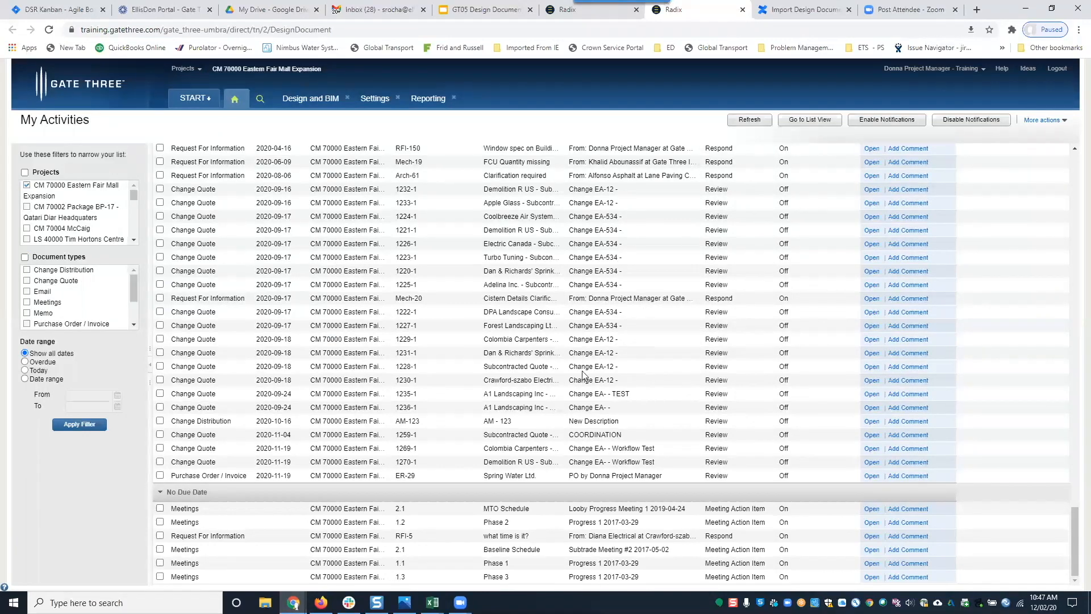
{"action": "scroll", "coordinate": [595, 363], "scroll_direction": "up", "scroll_amount": 10}
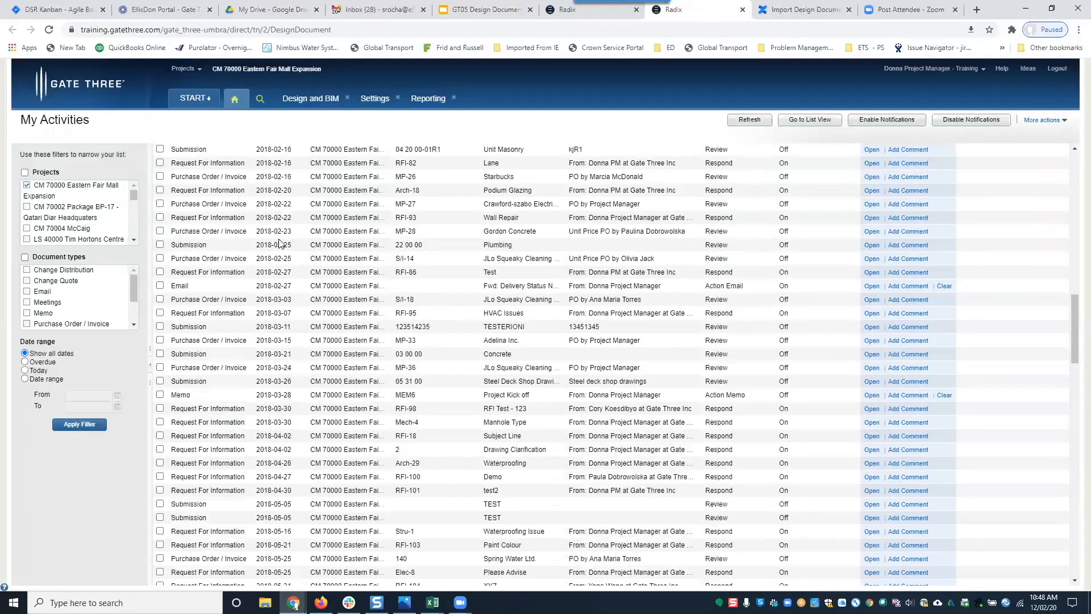
{"action": "scroll", "coordinate": [278, 243], "scroll_direction": "down", "scroll_amount": 10}
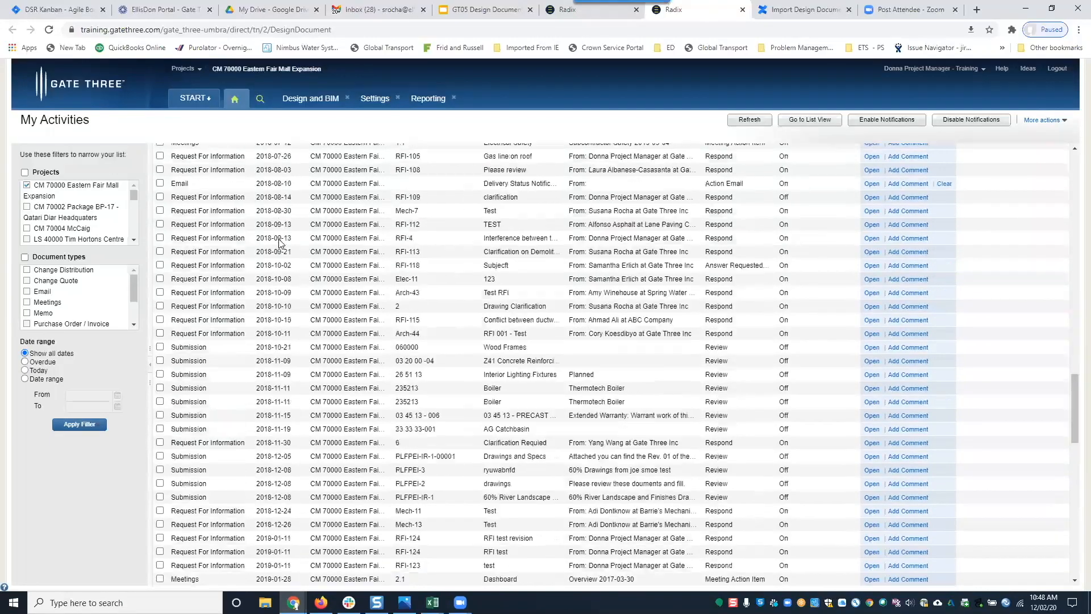
{"action": "scroll", "coordinate": [279, 243], "scroll_direction": "down", "scroll_amount": 10}
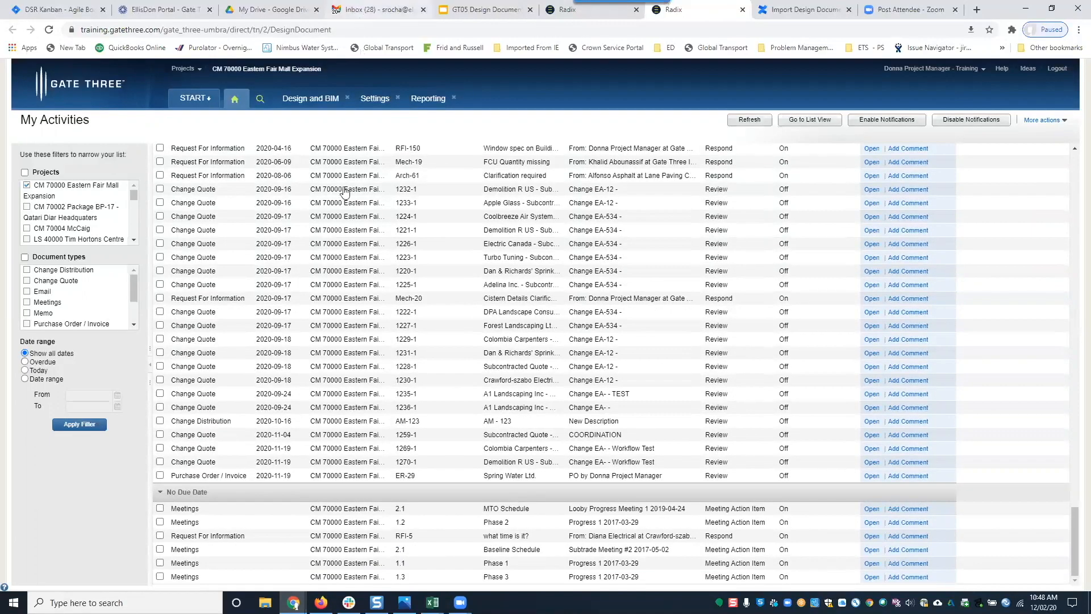
- Switch to the new Gate Three home page and open My Tasks under My Activities
{"action": "left_click", "coordinate": [581, 15]}
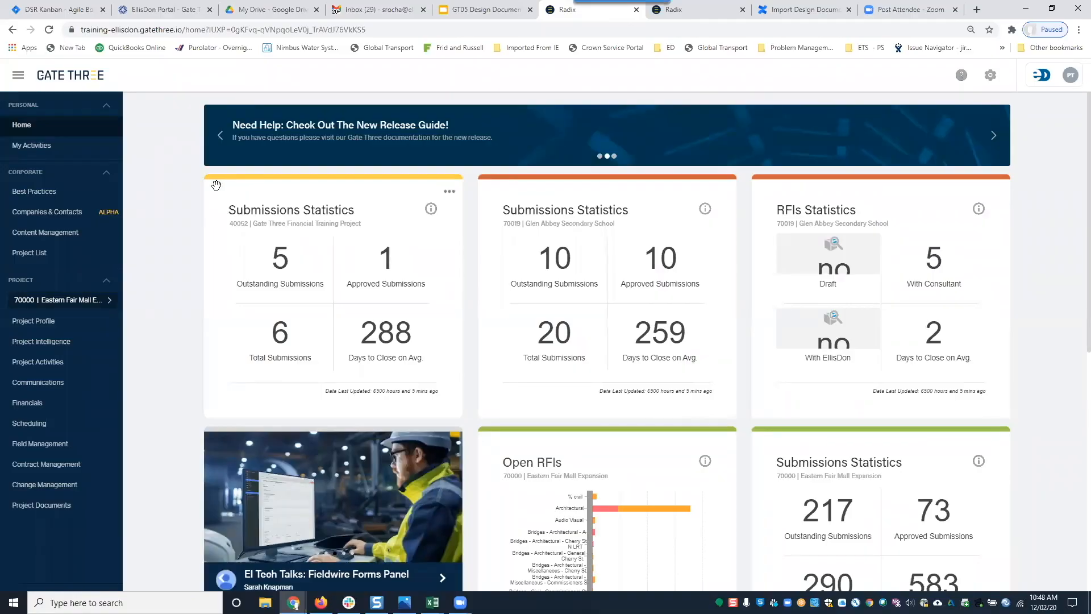
{"action": "left_click", "coordinate": [40, 145]}
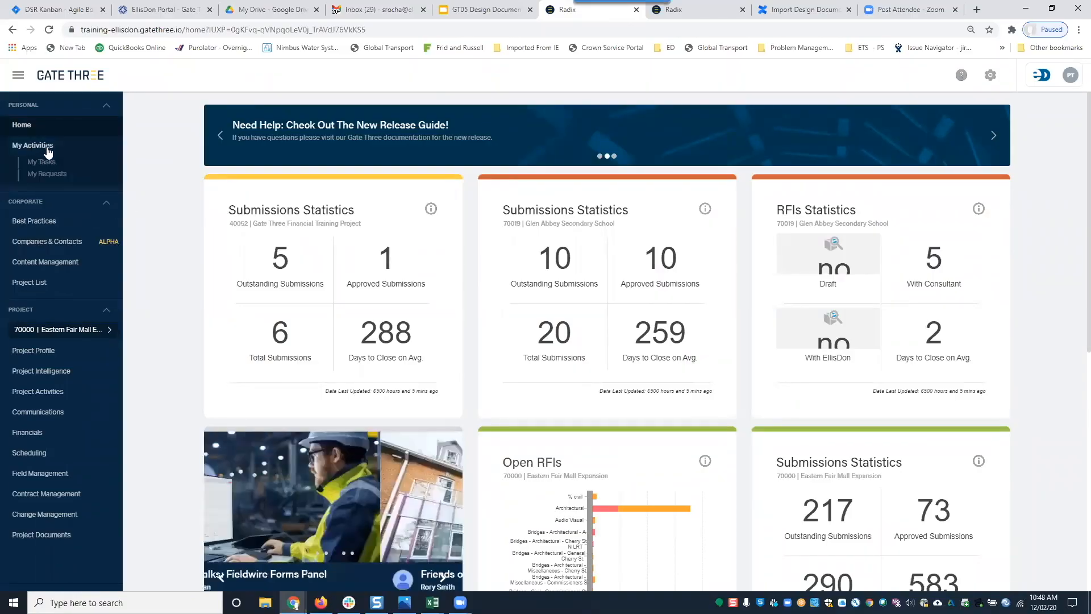
{"action": "left_click", "coordinate": [43, 163]}
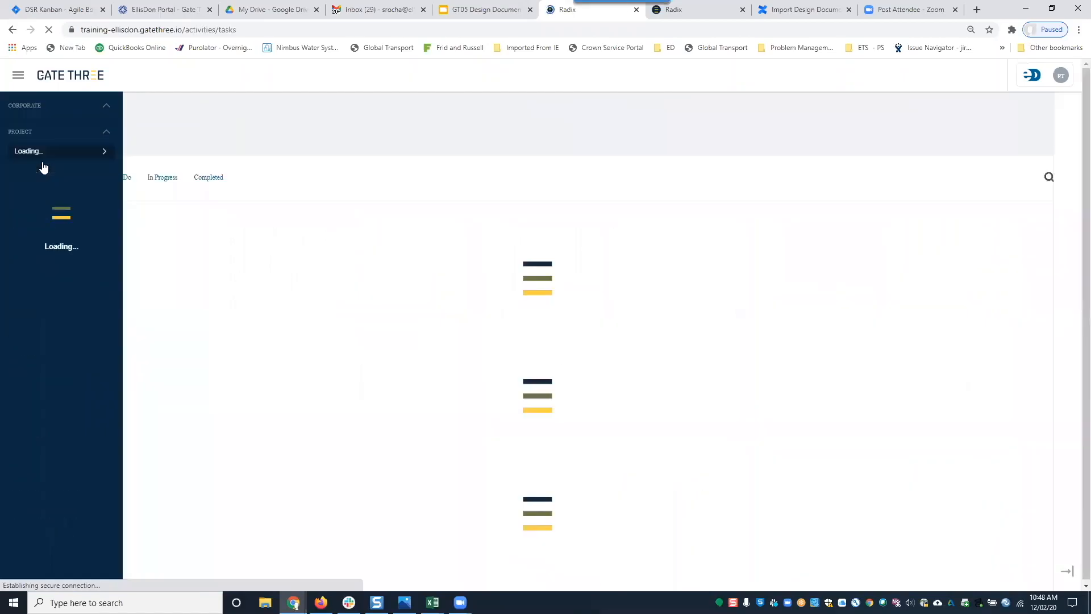
- Switch to Gmail, open the Design Document Review Notification e-mail and check its initiator against the account signed in to Gate Three
{"action": "left_click", "coordinate": [383, 10]}
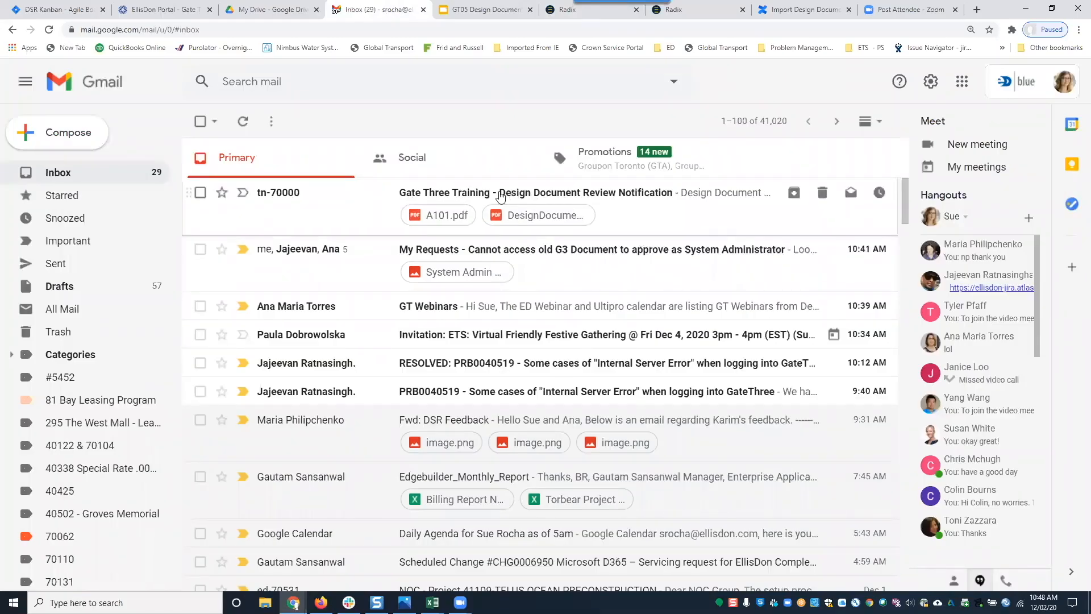
{"action": "left_click", "coordinate": [628, 192]}
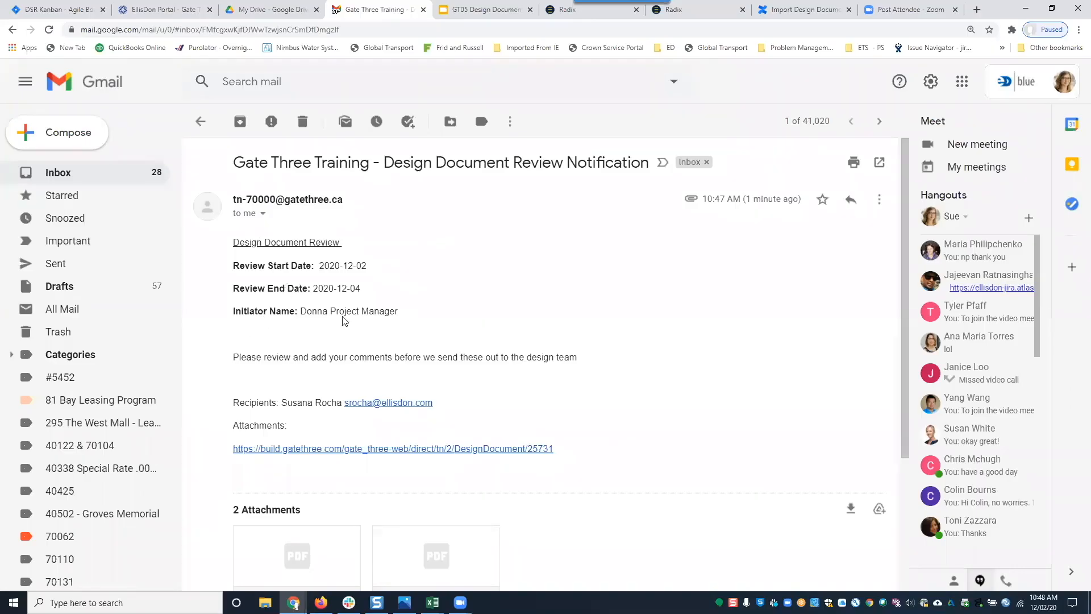
{"action": "left_click", "coordinate": [700, 15]}
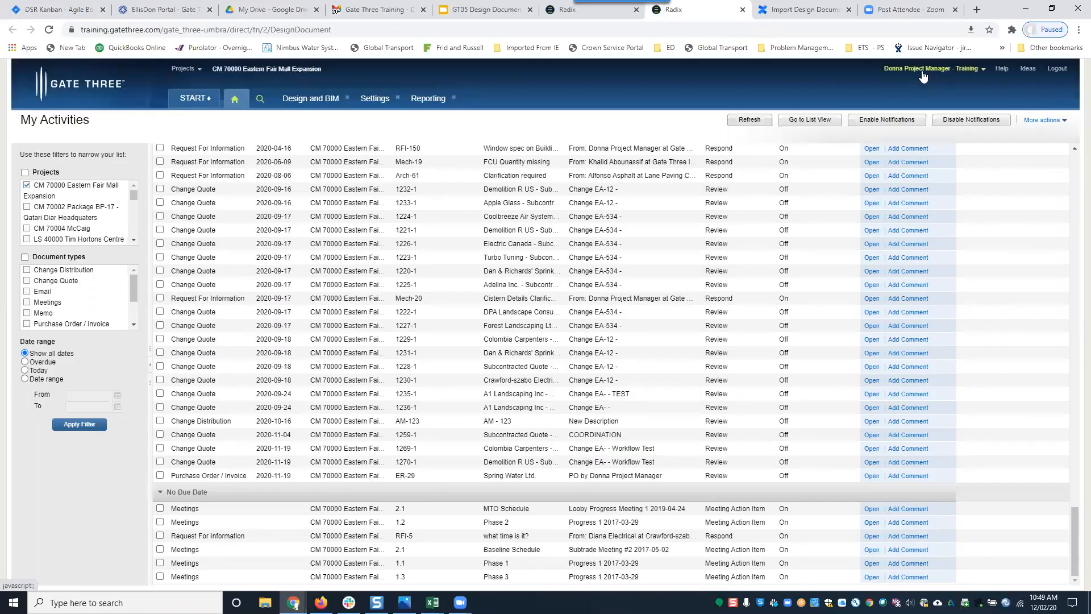
{"action": "left_click", "coordinate": [367, 16]}
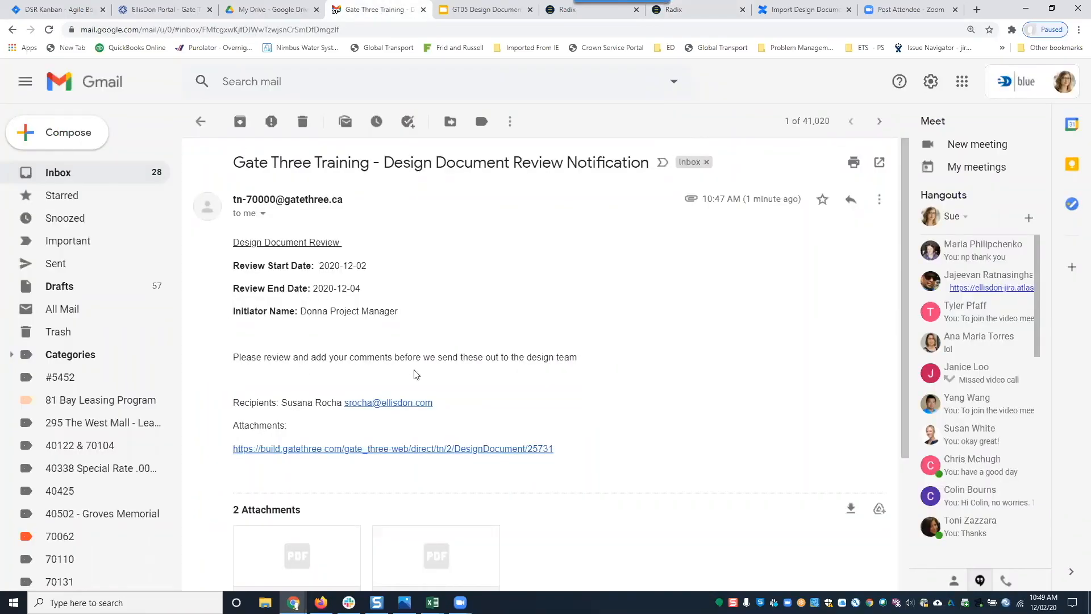
- Examine the notification's link and attachments, preview A101.pdf, and return to the inbox
{"action": "scroll", "coordinate": [493, 362], "scroll_direction": "down", "scroll_amount": 1}
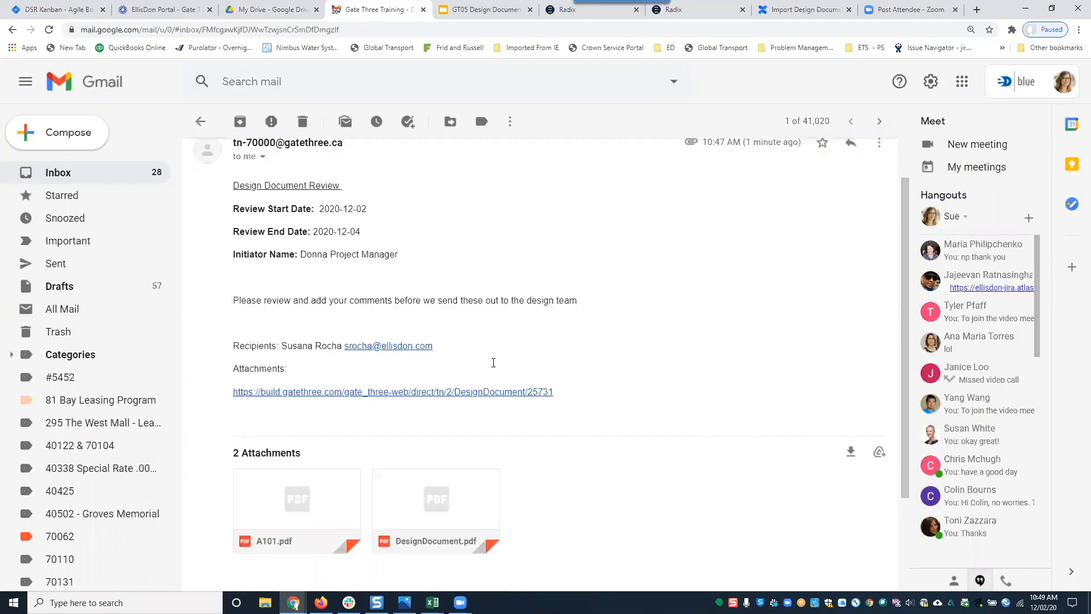
{"action": "scroll", "coordinate": [495, 366], "scroll_direction": "down", "scroll_amount": 2}
{"action": "mouse_move", "coordinate": [292, 395]}
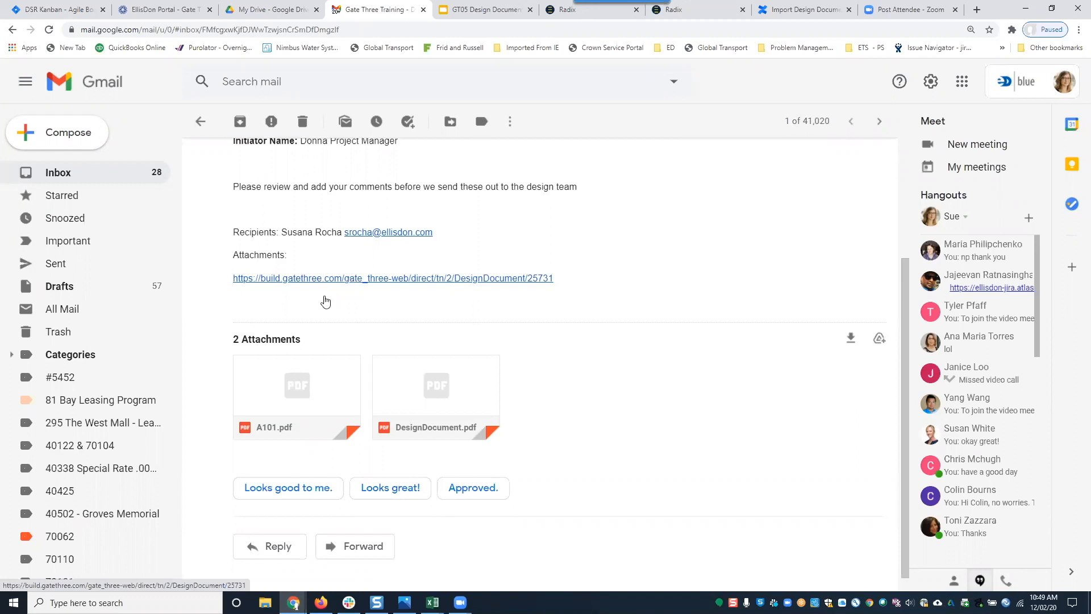
{"action": "left_click", "coordinate": [322, 400]}
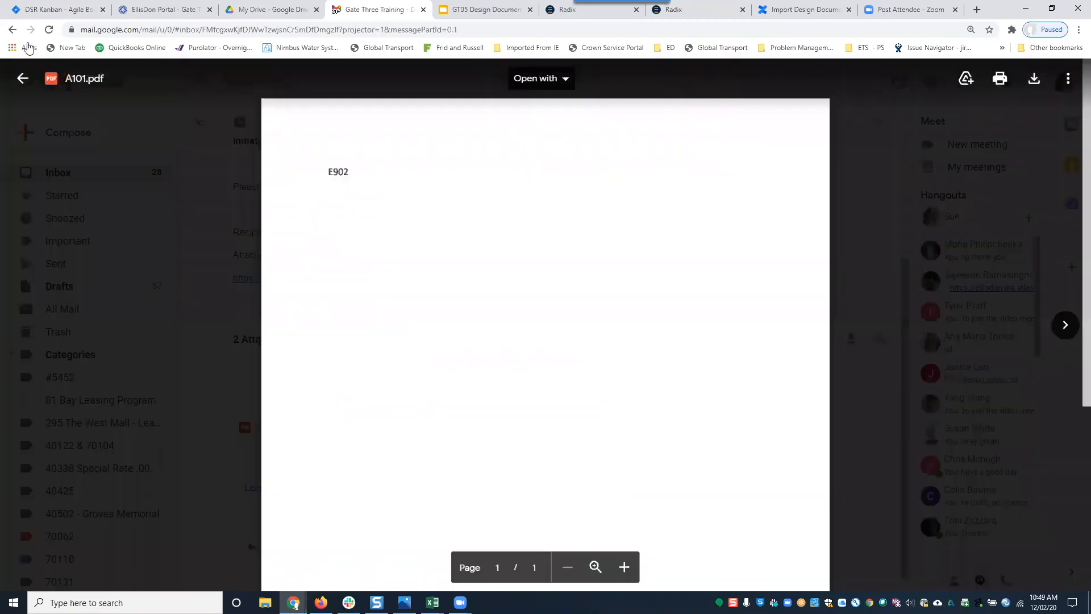
{"action": "left_click", "coordinate": [22, 80]}
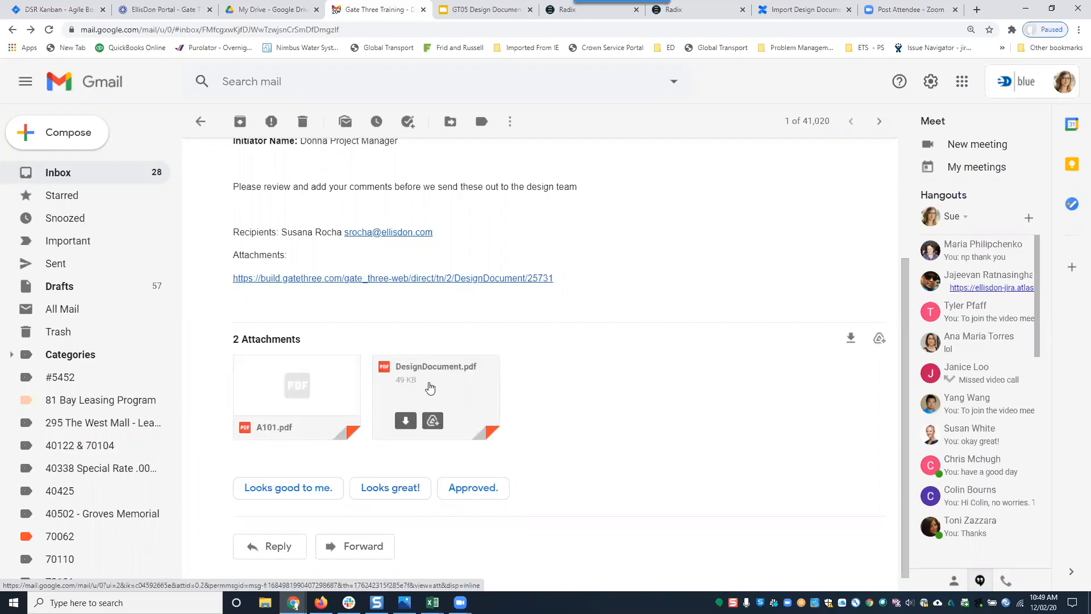
{"action": "scroll", "coordinate": [431, 388], "scroll_direction": "up", "scroll_amount": 2}
{"action": "left_click", "coordinate": [200, 121]}
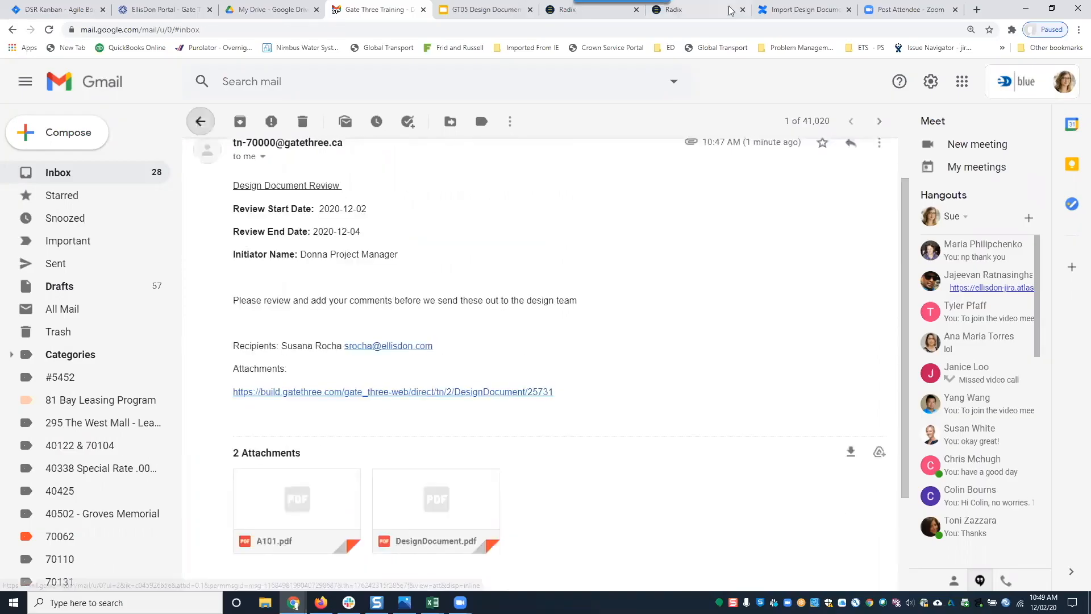
- Switch to the GT05 Design Document presentation and move on from the CSV import sample slide
{"action": "left_click", "coordinate": [456, 13]}
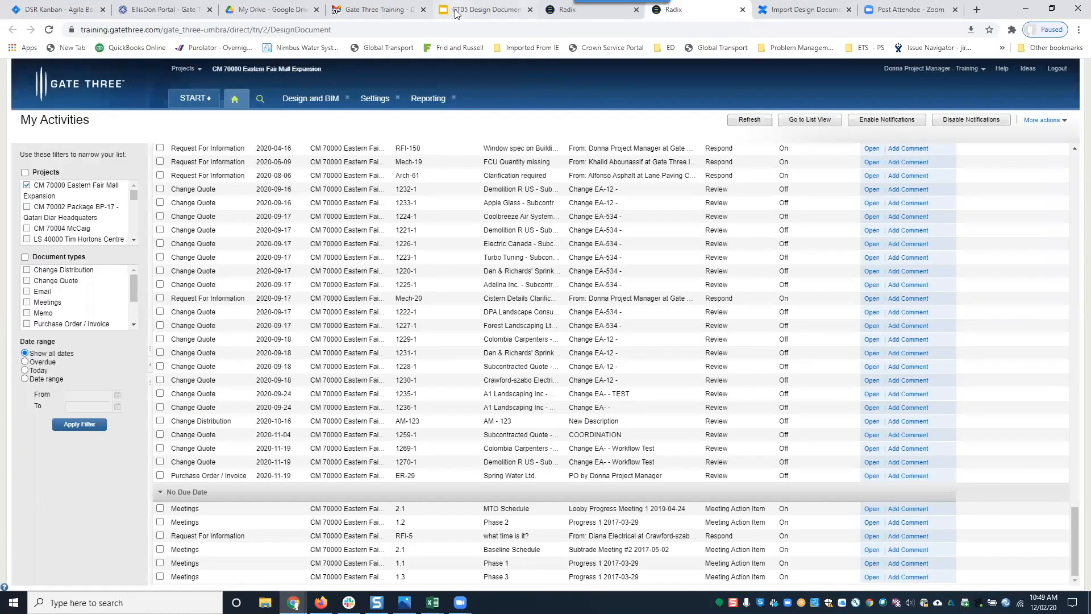
{"action": "left_click", "coordinate": [456, 13]}
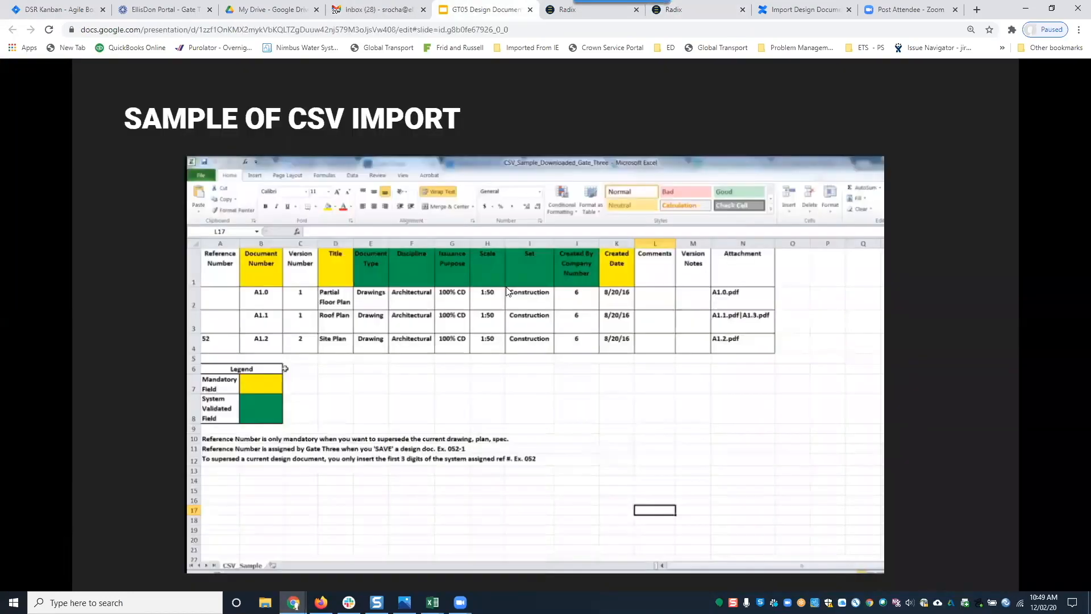
{"action": "left_click", "coordinate": [660, 328]}
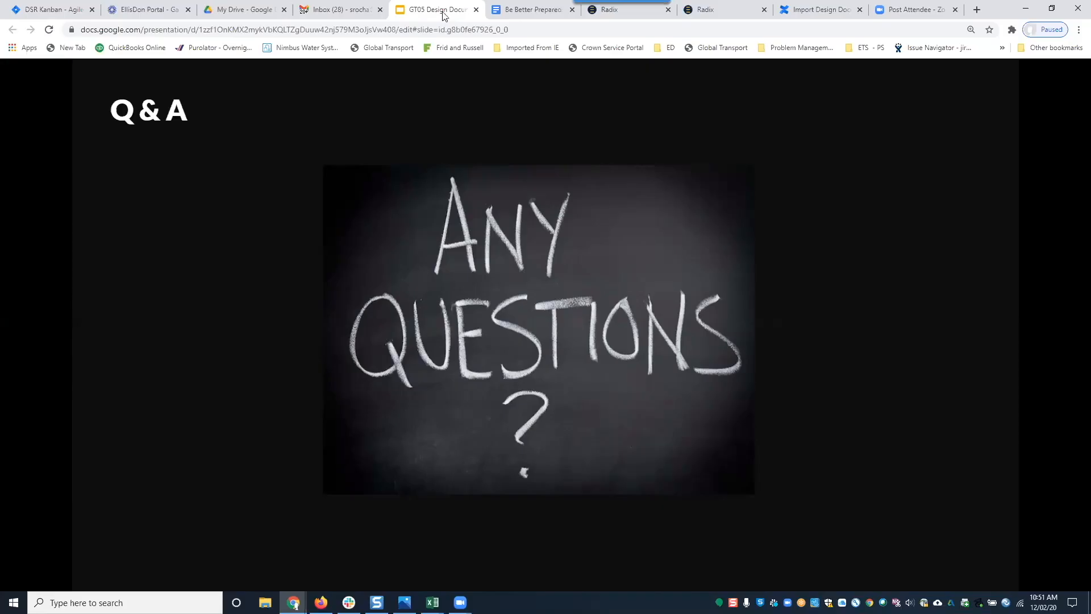
- Return to the Design and BIM module in Gate Three and show the Document Lists view
{"action": "left_click", "coordinate": [717, 11]}
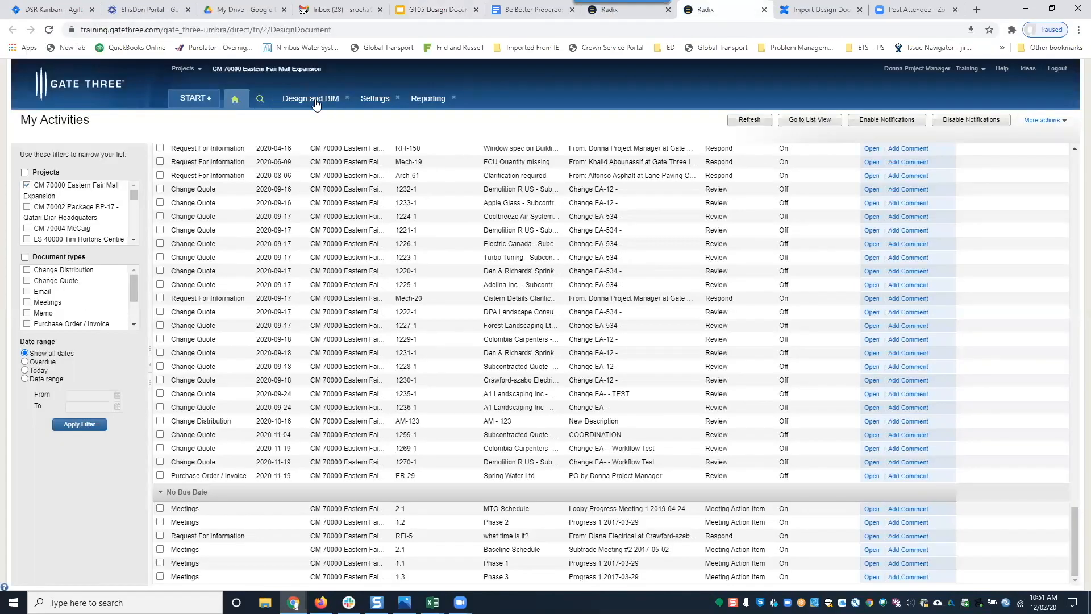
{"action": "left_click", "coordinate": [316, 102]}
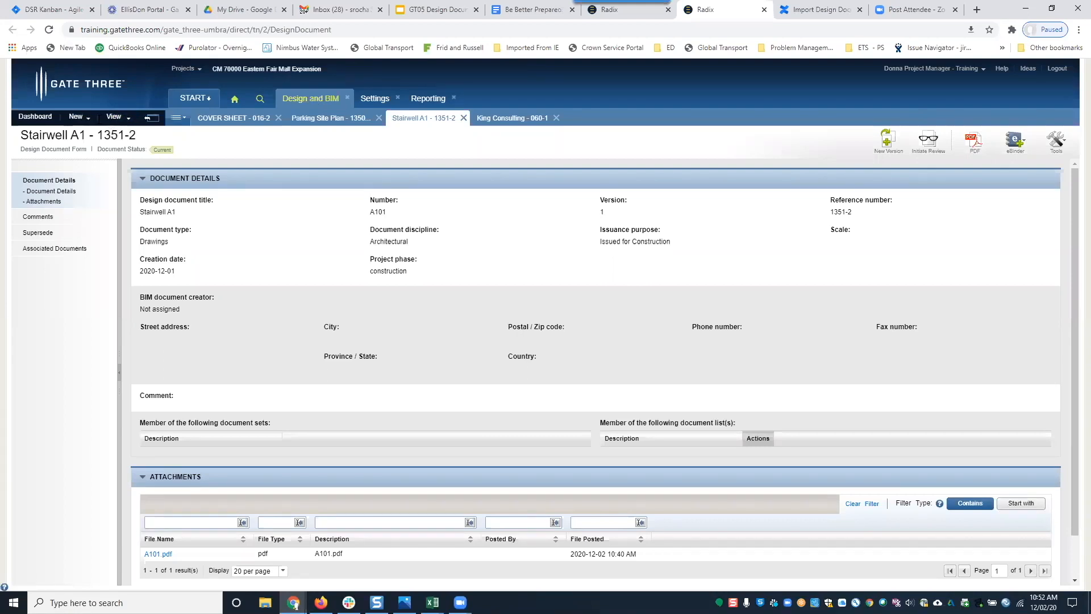
{"action": "left_click", "coordinate": [111, 119]}
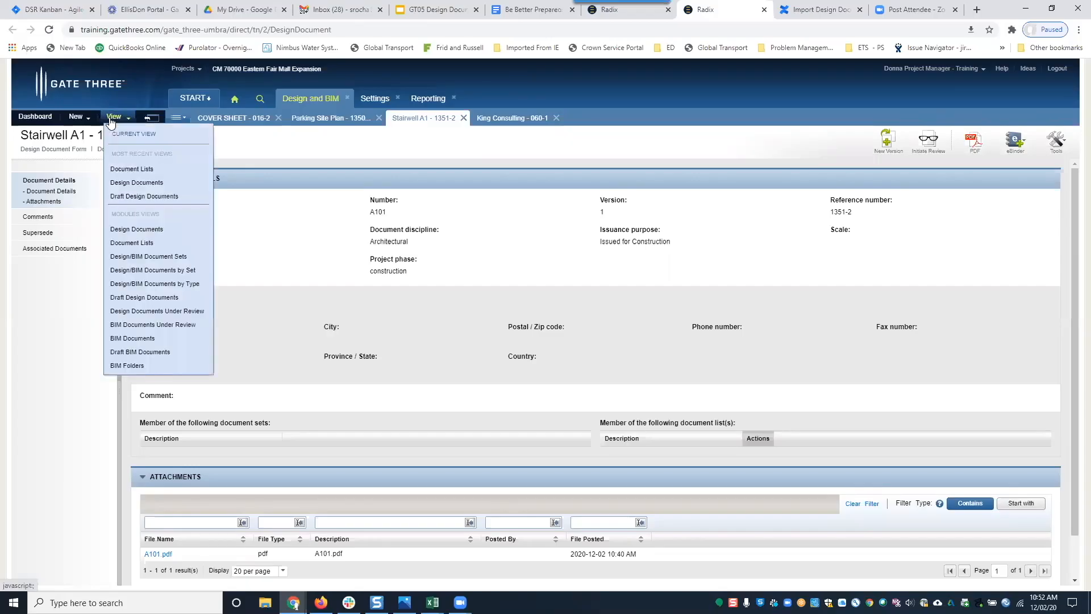
{"action": "left_click", "coordinate": [135, 168]}
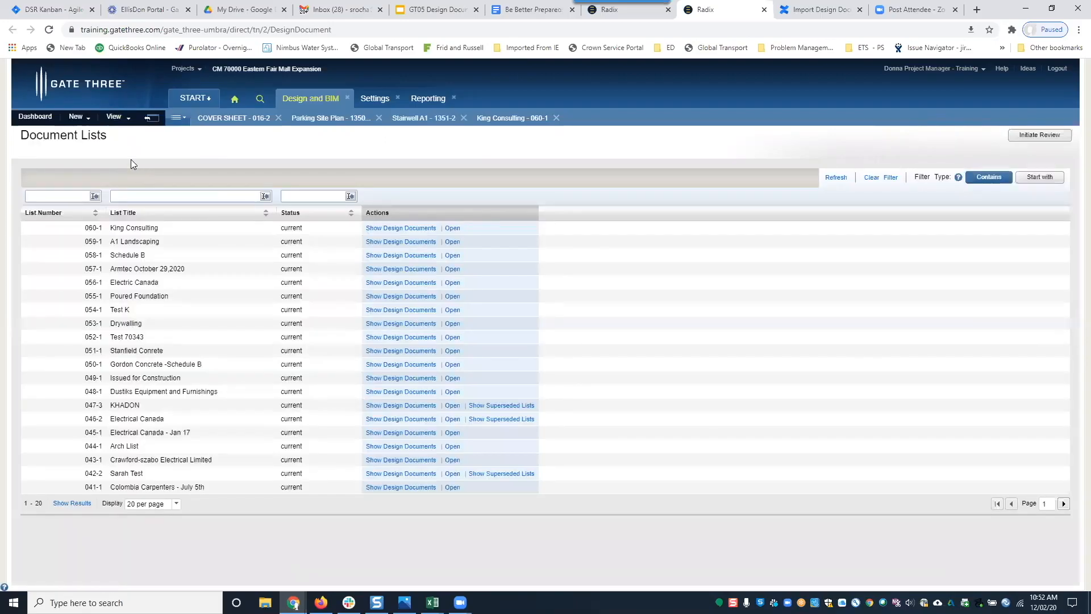
- Start a new design document list, look at the design documents available for it, and close the selection without adding any
{"action": "left_click", "coordinate": [80, 117]}
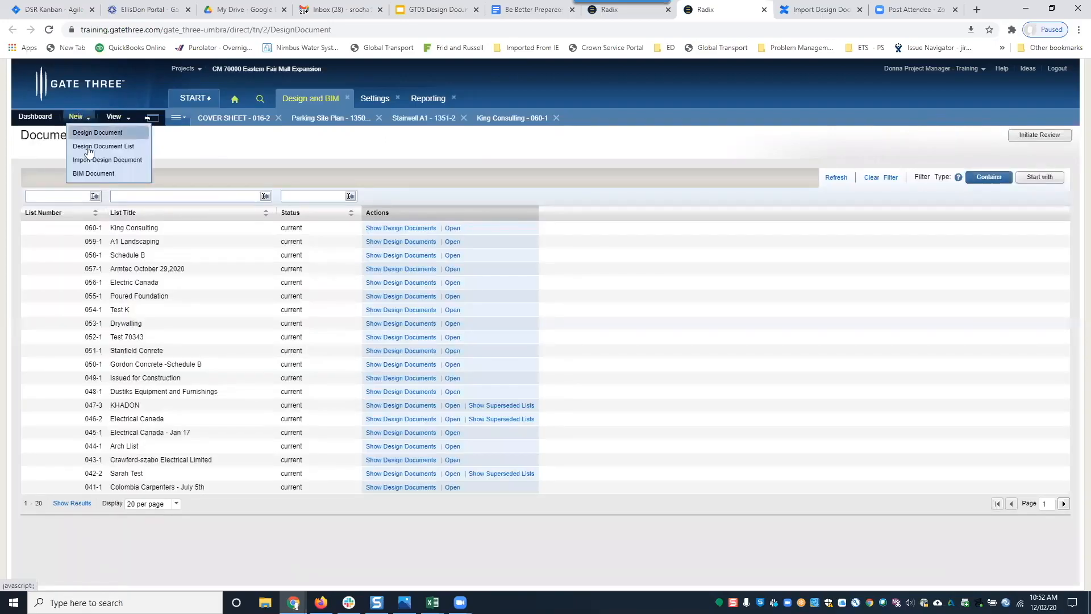
{"action": "left_click", "coordinate": [90, 147]}
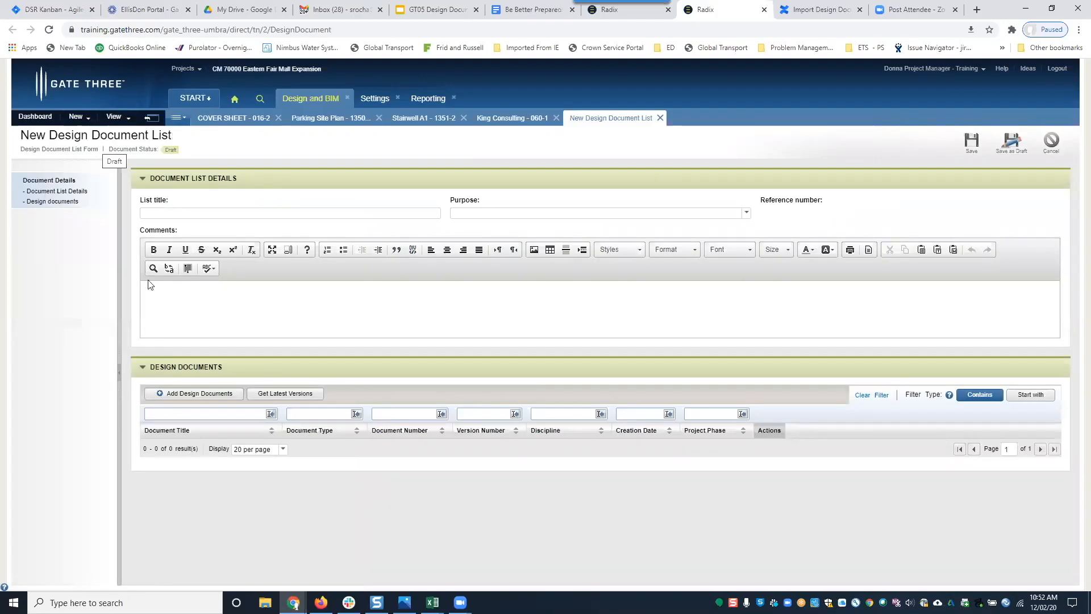
{"action": "left_click", "coordinate": [213, 392]}
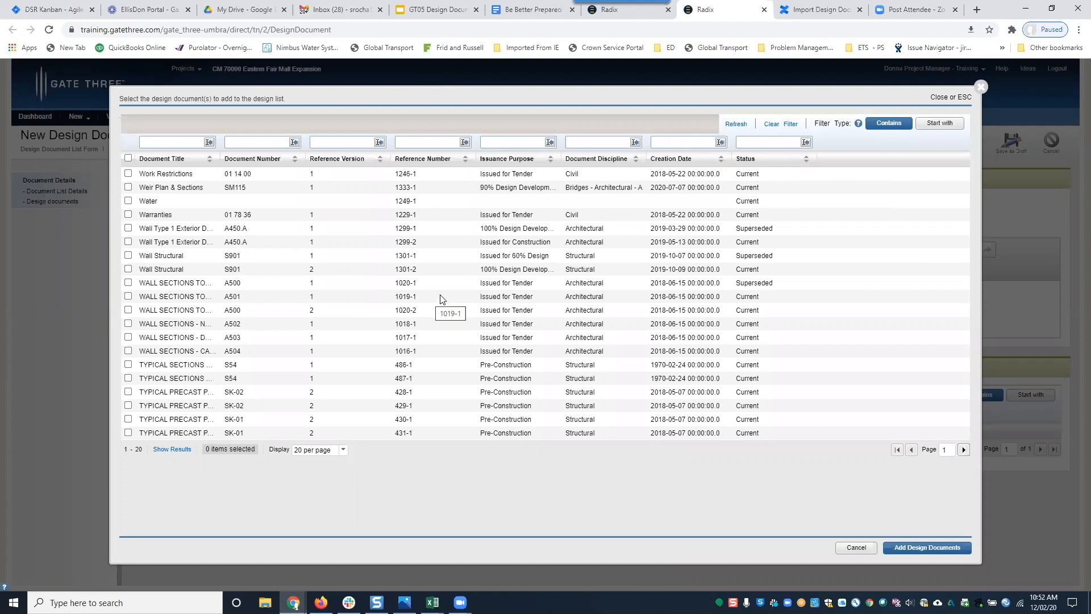
{"action": "left_click", "coordinate": [176, 142]}
{"action": "left_click", "coordinate": [982, 87]}
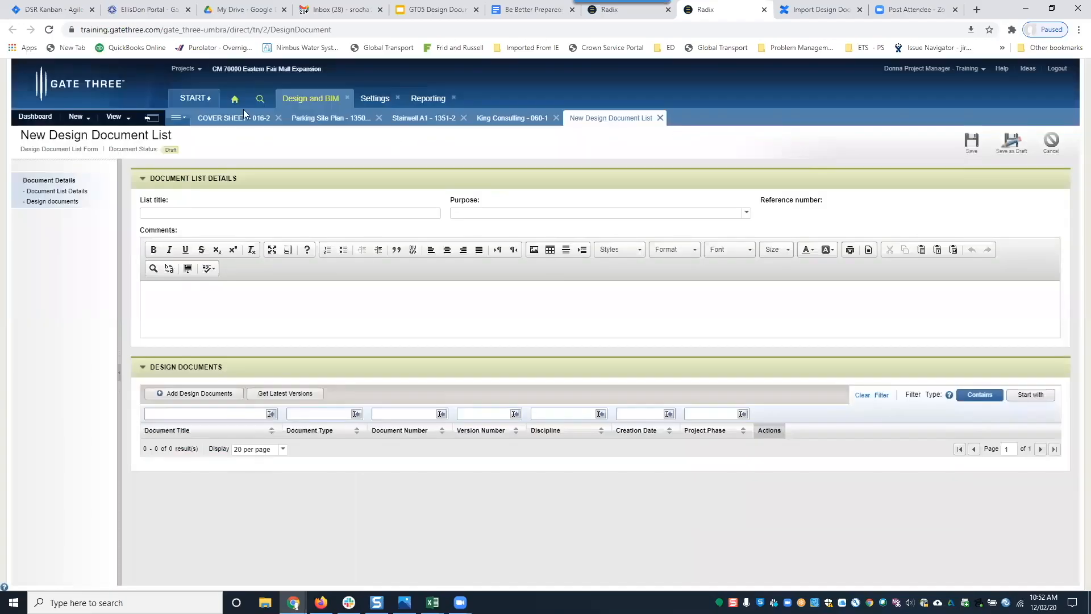
- Show the new Design Document Log report in Reporting, then switch to Excel and examine the New Report (38) workbook
{"action": "left_click", "coordinate": [420, 97]}
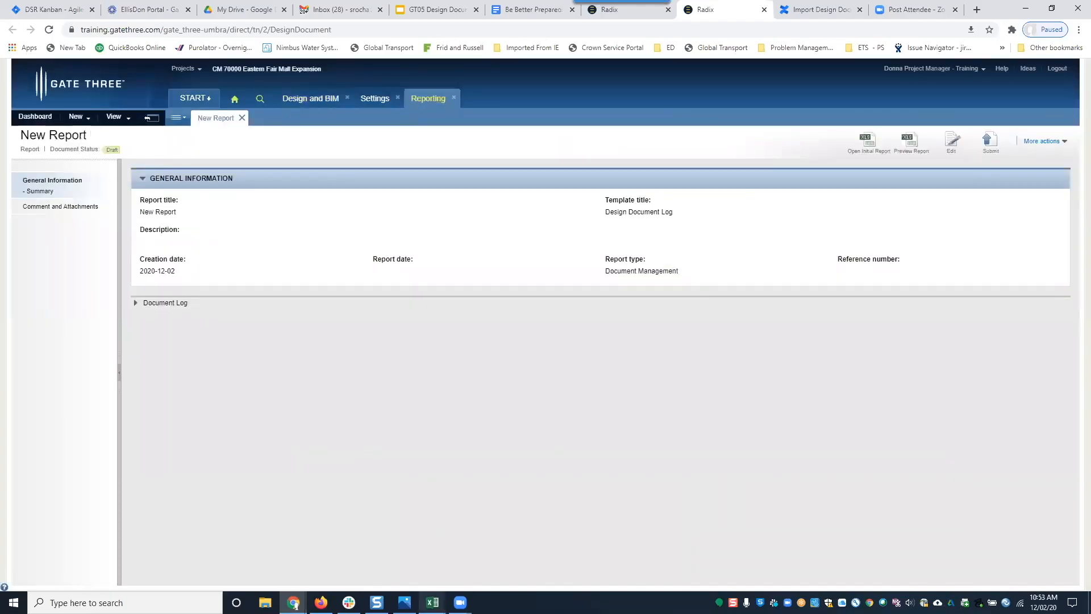
{"action": "left_click", "coordinate": [433, 602]}
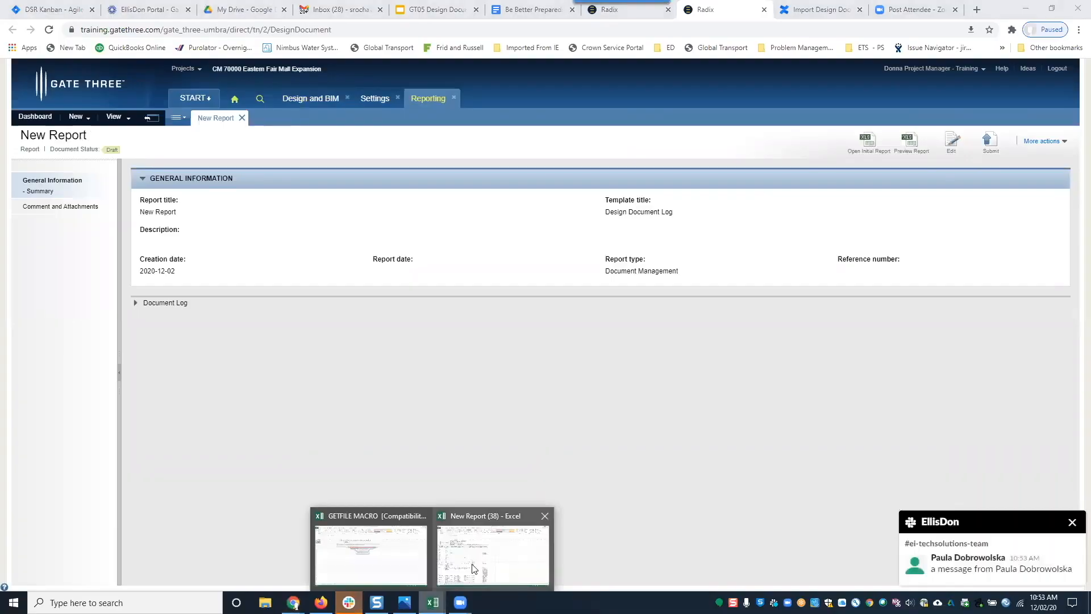
{"action": "left_click", "coordinate": [473, 568]}
{"action": "scroll", "coordinate": [209, 436], "scroll_direction": "down", "scroll_amount": 3}
{"action": "scroll", "coordinate": [204, 429], "scroll_direction": "up", "scroll_amount": 2}
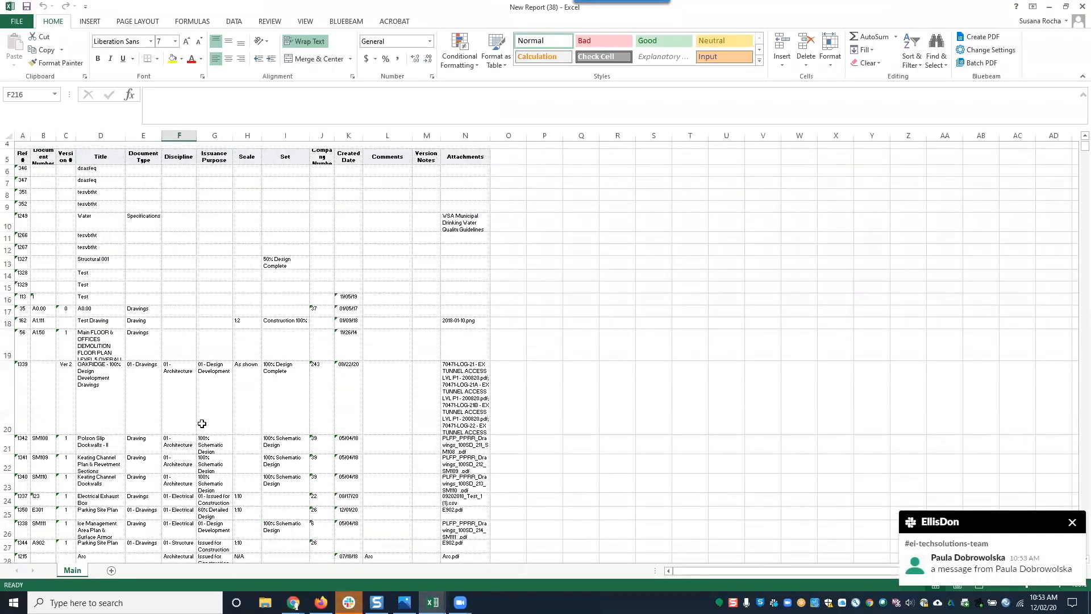
- Examine the header and column headings of the Design Document Log report in Excel, then minimize the workbook to return to Gate Three
{"action": "scroll", "coordinate": [167, 335], "scroll_direction": "up", "scroll_amount": 1}
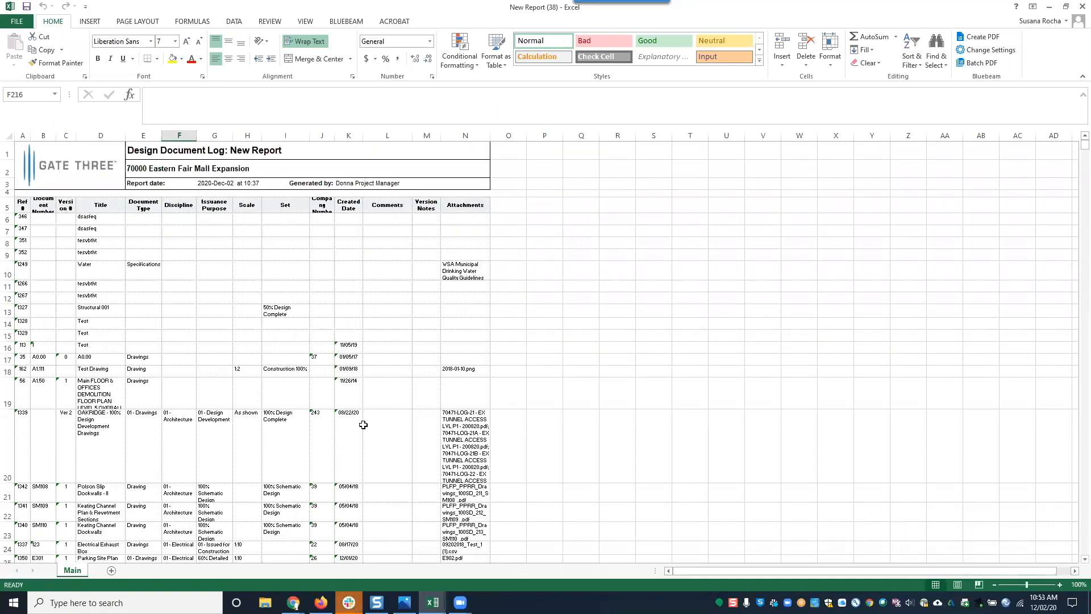
{"action": "scroll", "coordinate": [363, 425], "scroll_direction": "down", "scroll_amount": 1}
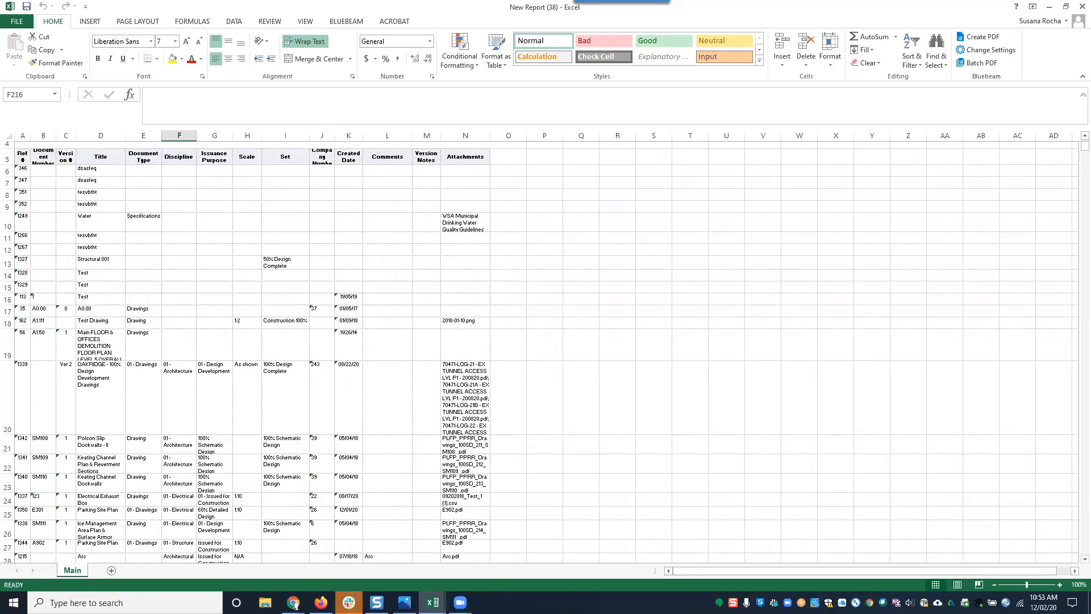
{"action": "mouse_move", "coordinate": [294, 603]}
{"action": "left_click", "coordinate": [1050, 9]}
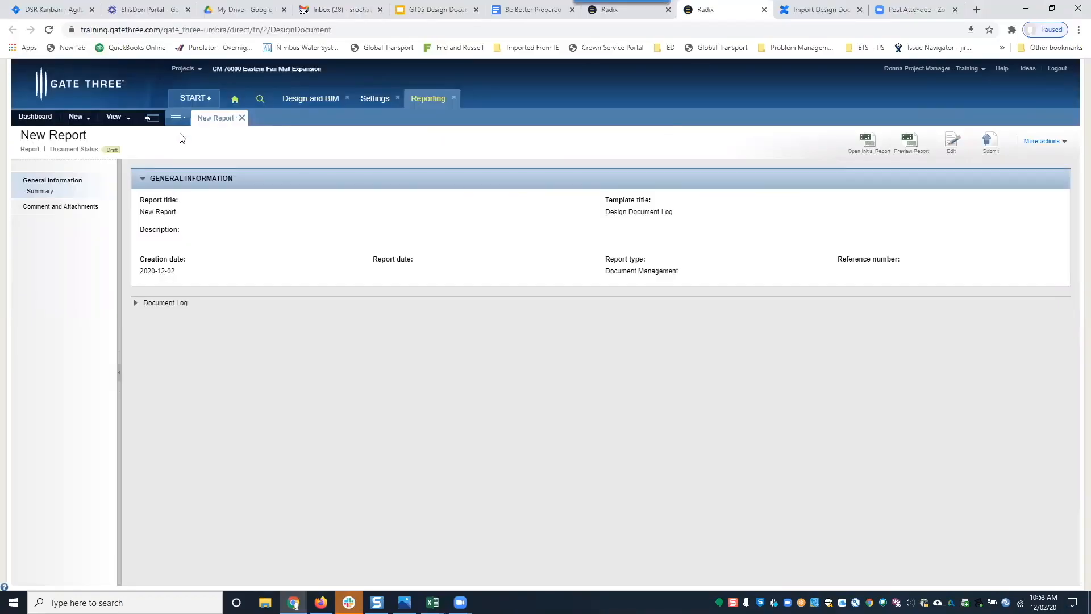
- Return to the new design document list in Design and BIM and open the selection of design documents to add
{"action": "left_click", "coordinate": [291, 96]}
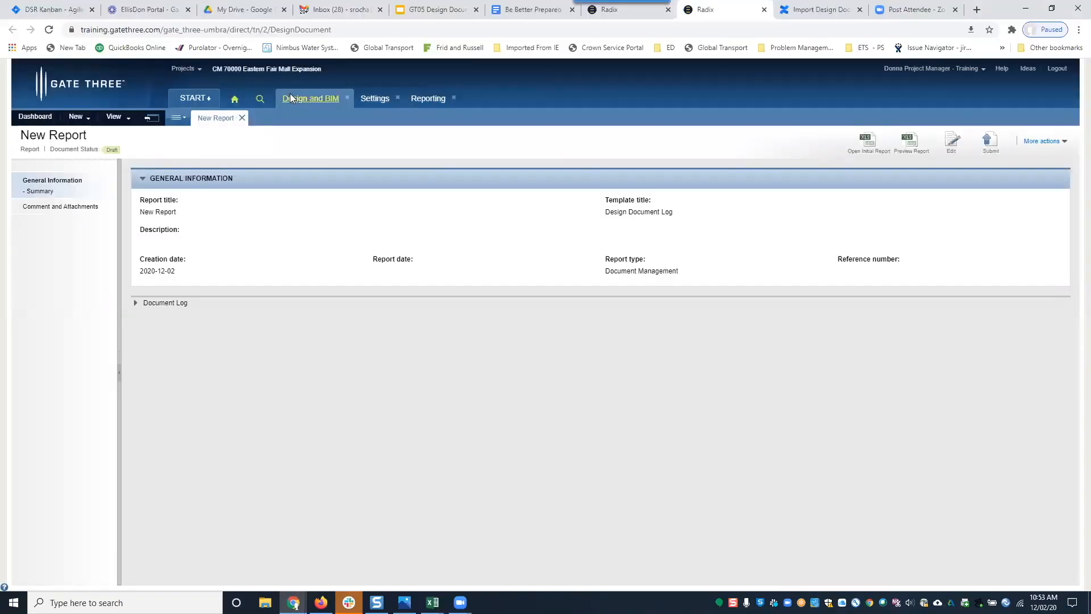
{"action": "left_click", "coordinate": [204, 393]}
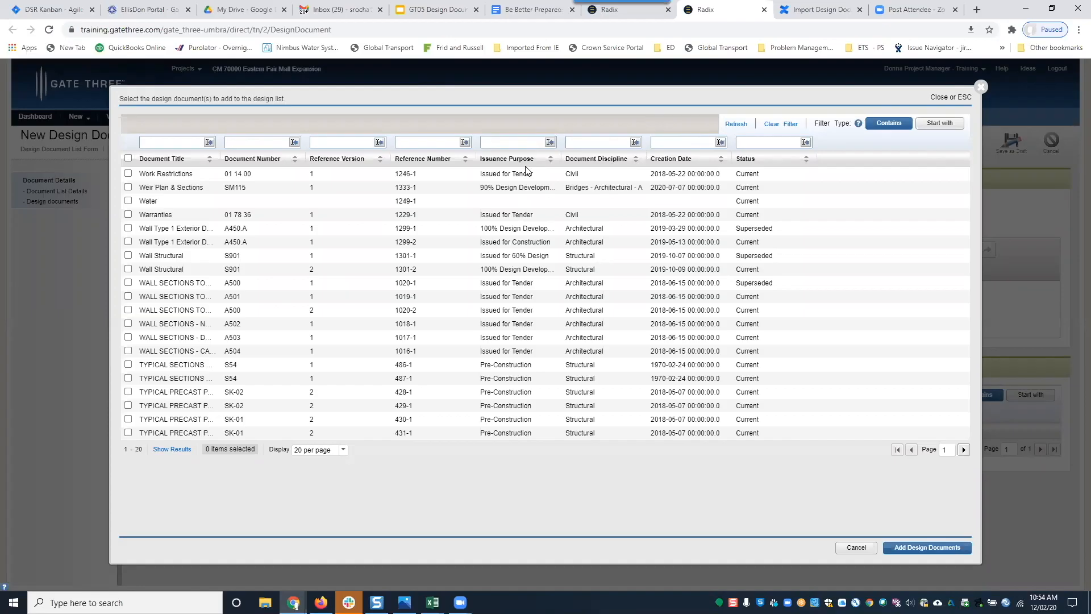
- Show the Gate Three Home page in the other browser tab, then return and close the design document selection without adding any
{"action": "left_click", "coordinate": [605, 12]}
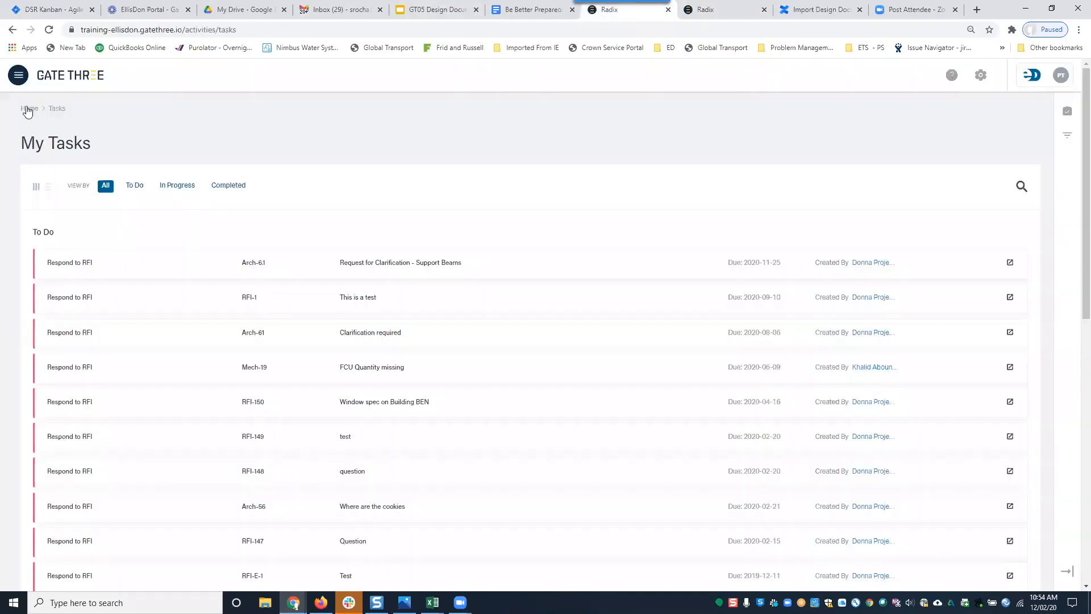
{"action": "left_click", "coordinate": [22, 80]}
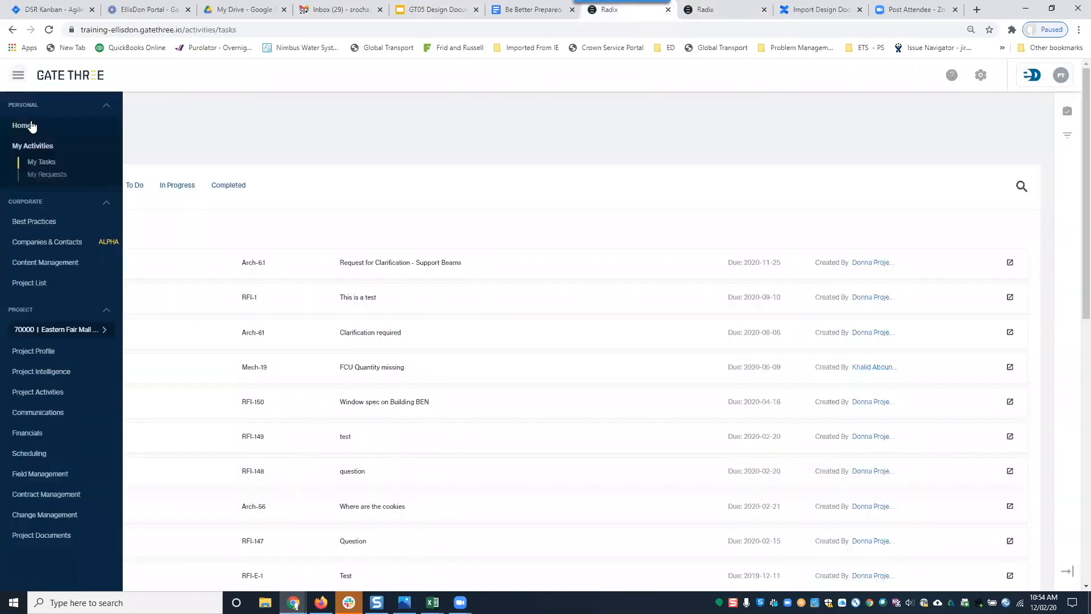
{"action": "left_click", "coordinate": [31, 126]}
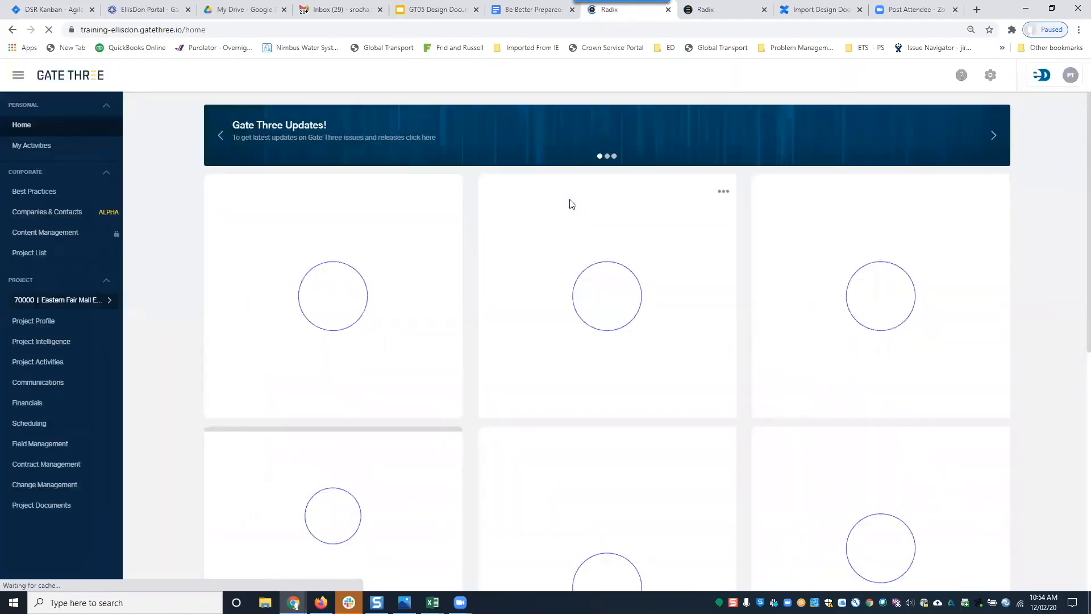
{"action": "left_click", "coordinate": [703, 11]}
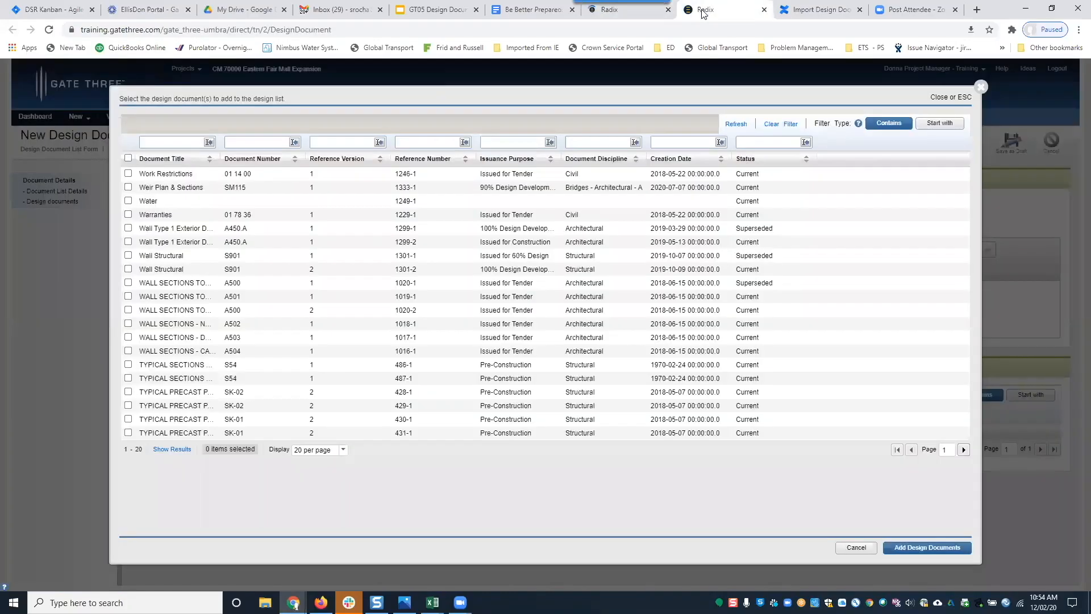
{"action": "left_click", "coordinate": [635, 10]}
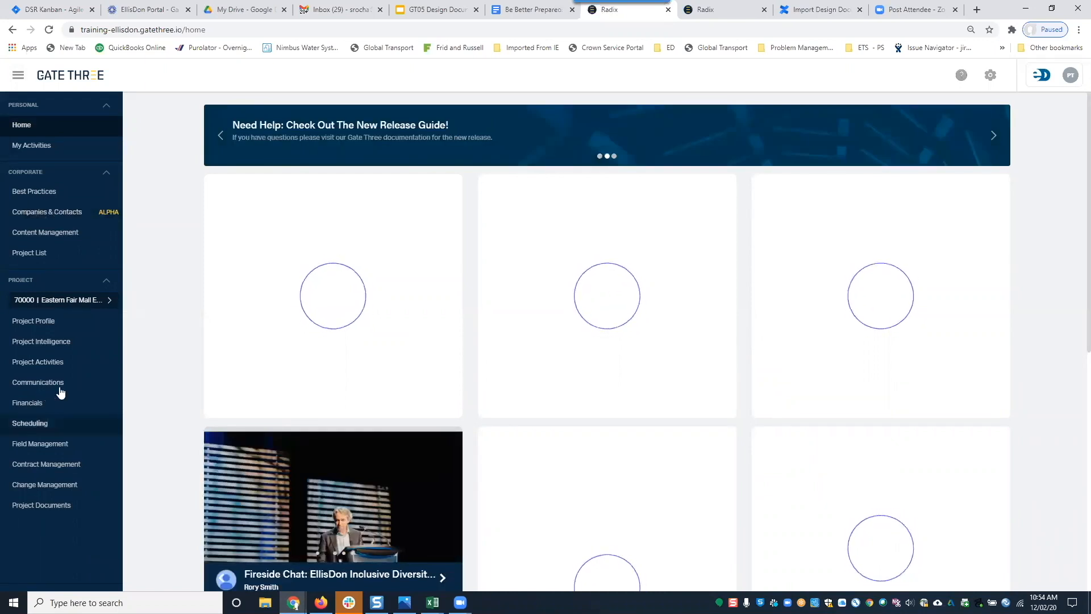
{"action": "left_click", "coordinate": [695, 10]}
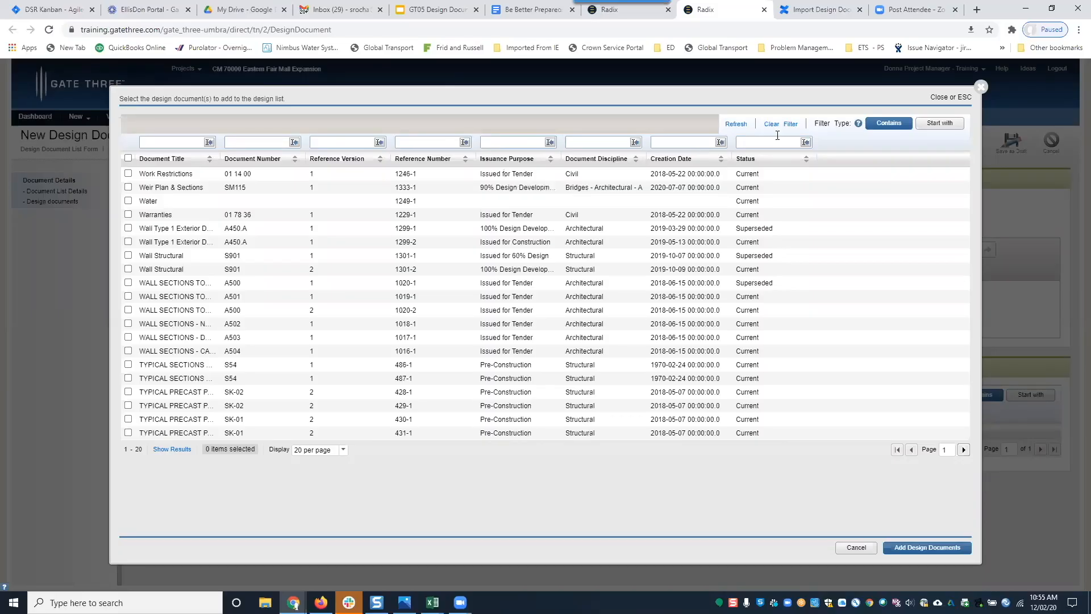
{"action": "left_click", "coordinate": [981, 87]}
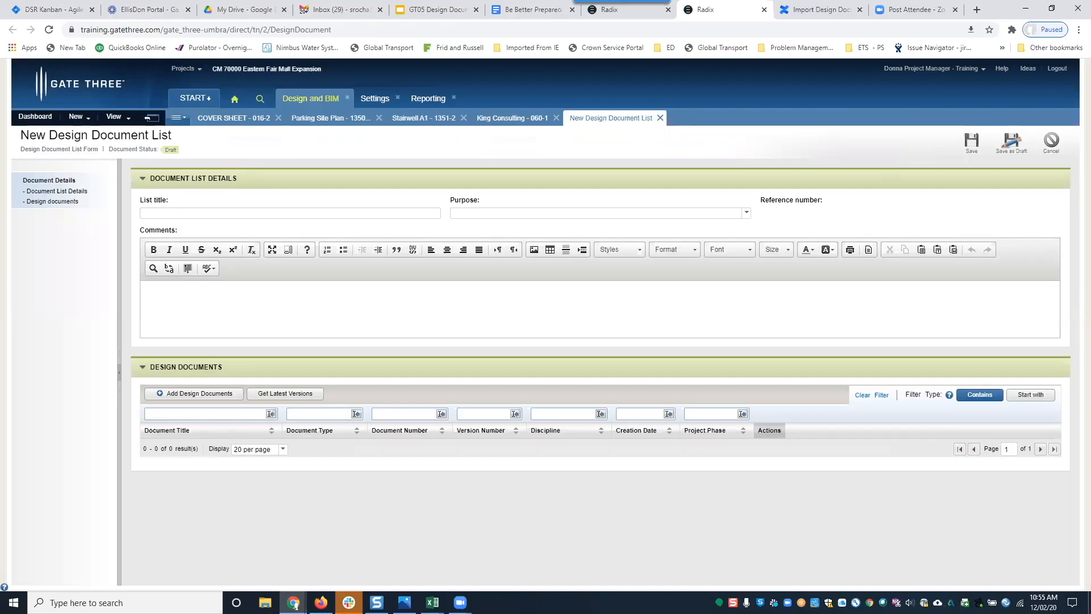
- Open CSV_Sample_12012020 in Excel from the 12-01-20 folder inside Gate Three's GT05 - Design Documents folder
{"action": "mouse_move", "coordinate": [432, 602]}
{"action": "mouse_move", "coordinate": [400, 579]}
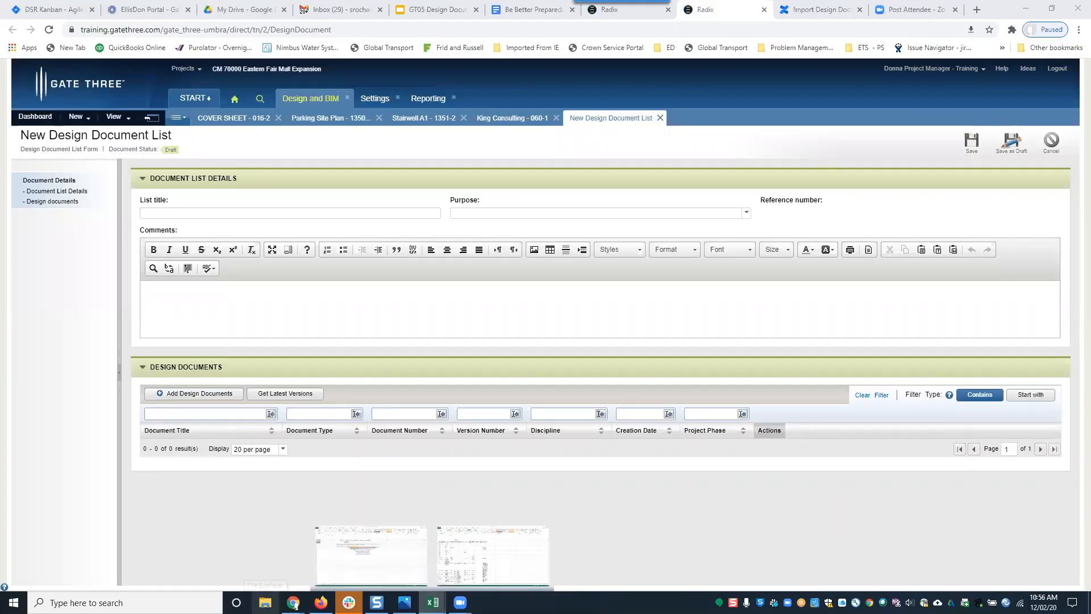
{"action": "left_click", "coordinate": [265, 602]}
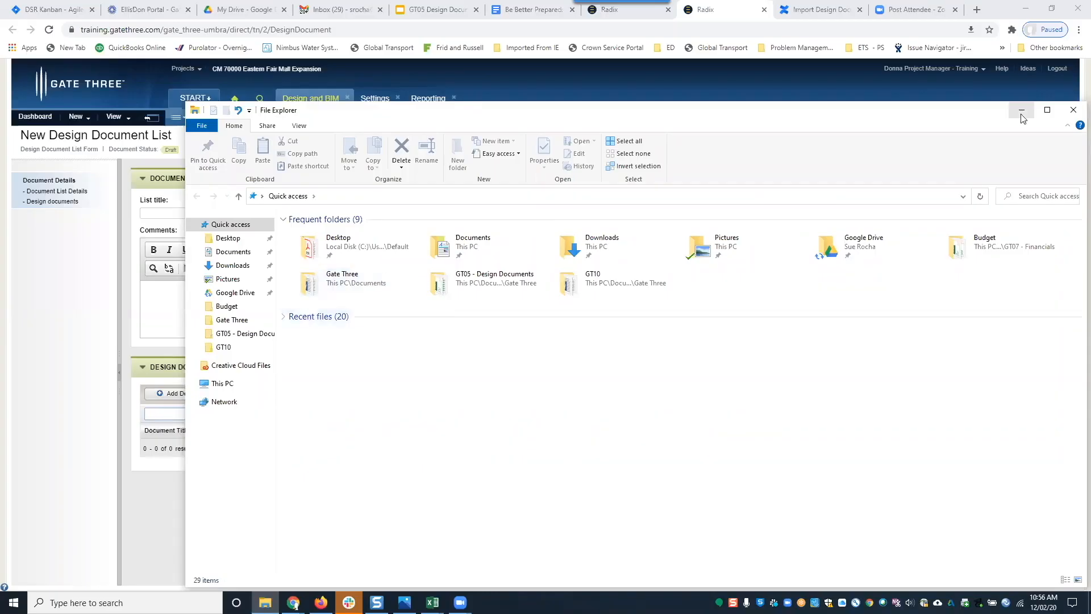
{"action": "double_click", "coordinate": [318, 280]}
{"action": "scroll", "coordinate": [335, 378], "scroll_direction": "down", "scroll_amount": 1}
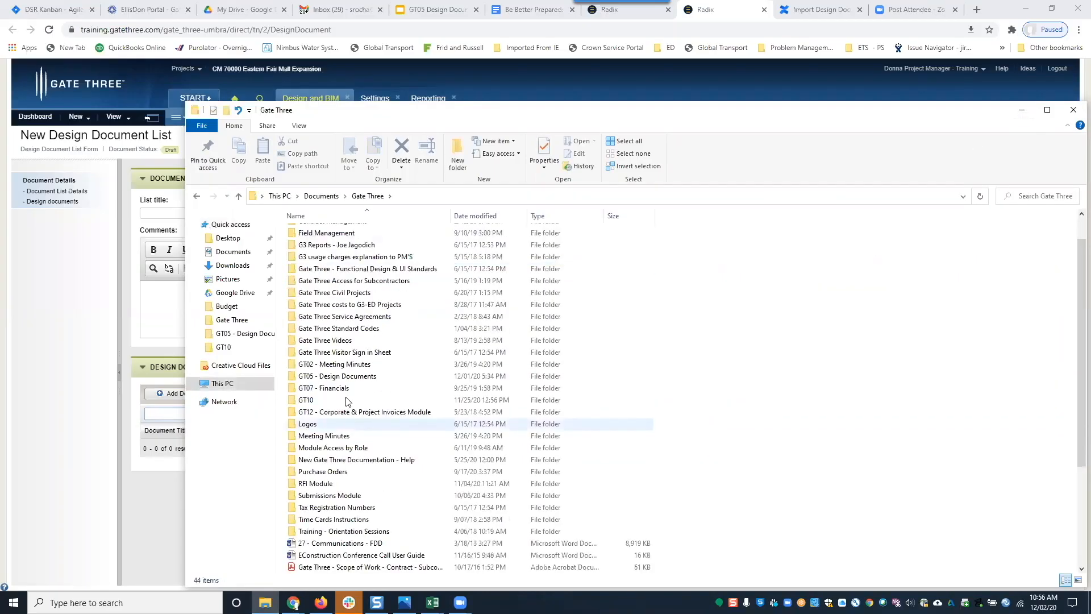
{"action": "double_click", "coordinate": [335, 376]}
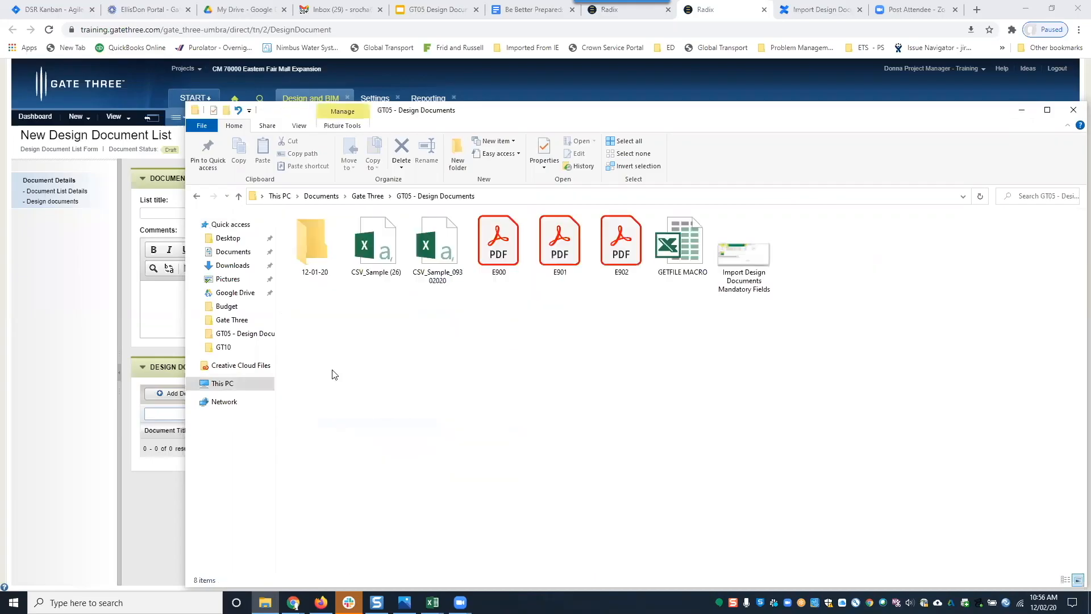
{"action": "double_click", "coordinate": [310, 240]}
{"action": "double_click", "coordinate": [335, 270]}
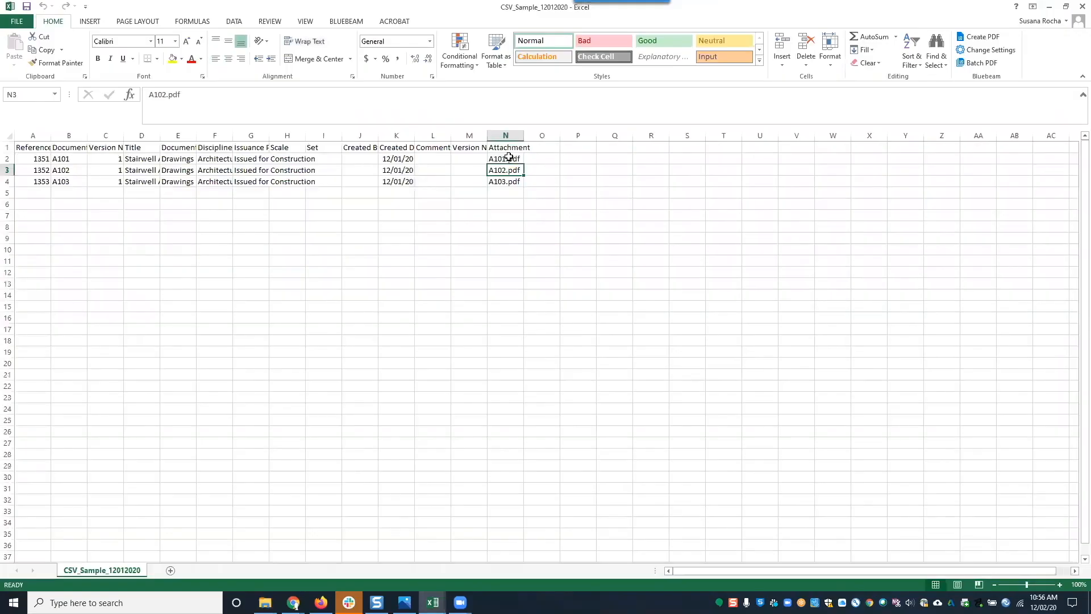
- Clear the attachment file names and reference numbers of the three stairwell drawings in CSV_Sample_12012020
{"action": "left_click_drag", "start_coordinate": [505, 159], "coordinate": [507, 182]}
{"action": "key", "text": "Delete"}
{"action": "left_click", "coordinate": [27, 7]}
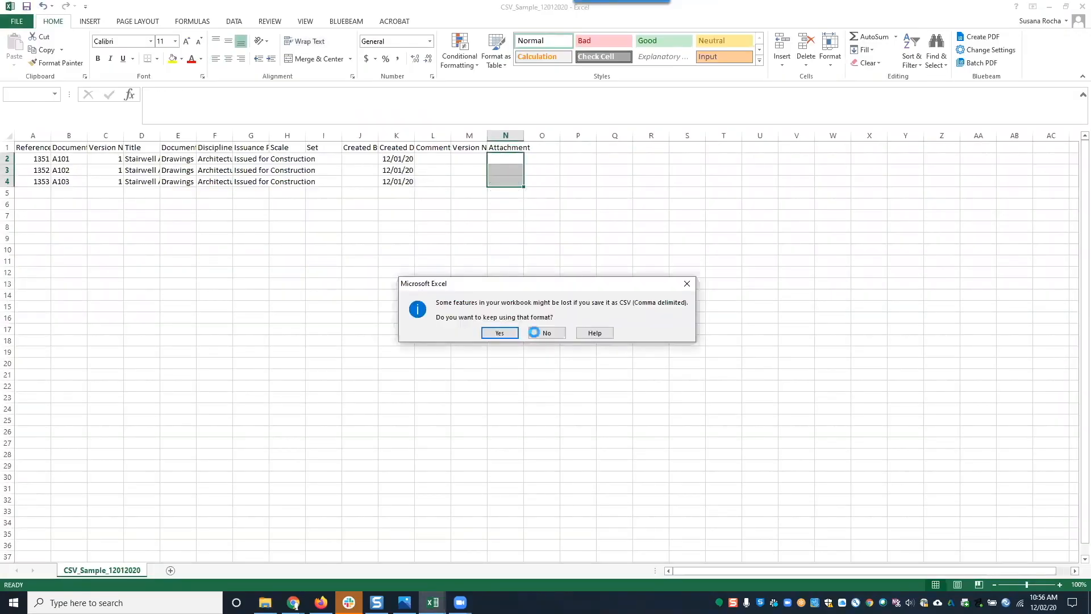
{"action": "left_click", "coordinate": [534, 334]}
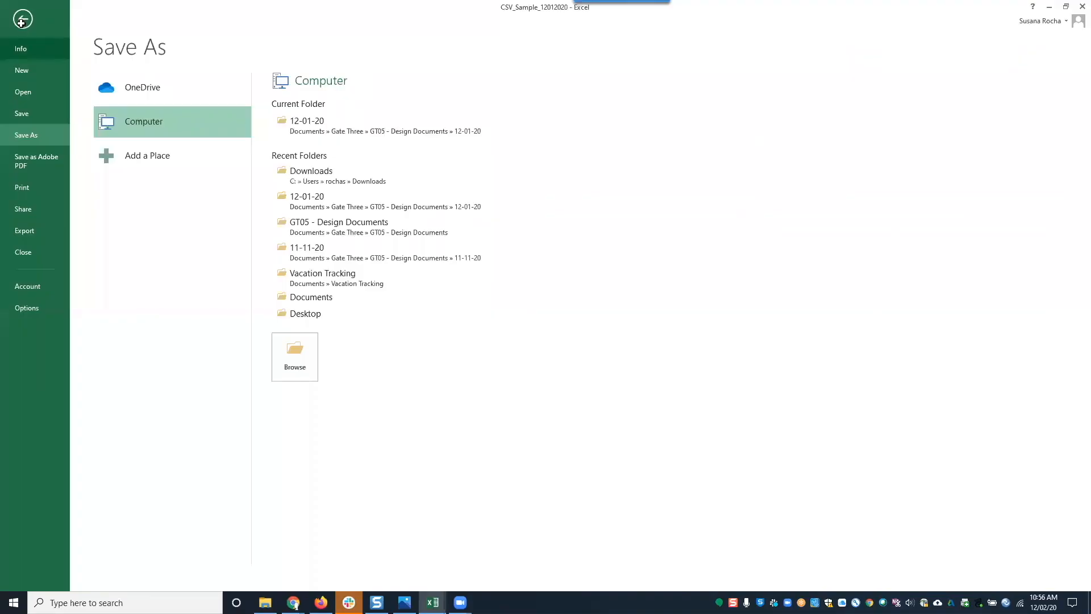
{"action": "left_click", "coordinate": [21, 18]}
{"action": "left_click_drag", "start_coordinate": [41, 159], "coordinate": [36, 193]}
{"action": "key", "text": "Delete"}
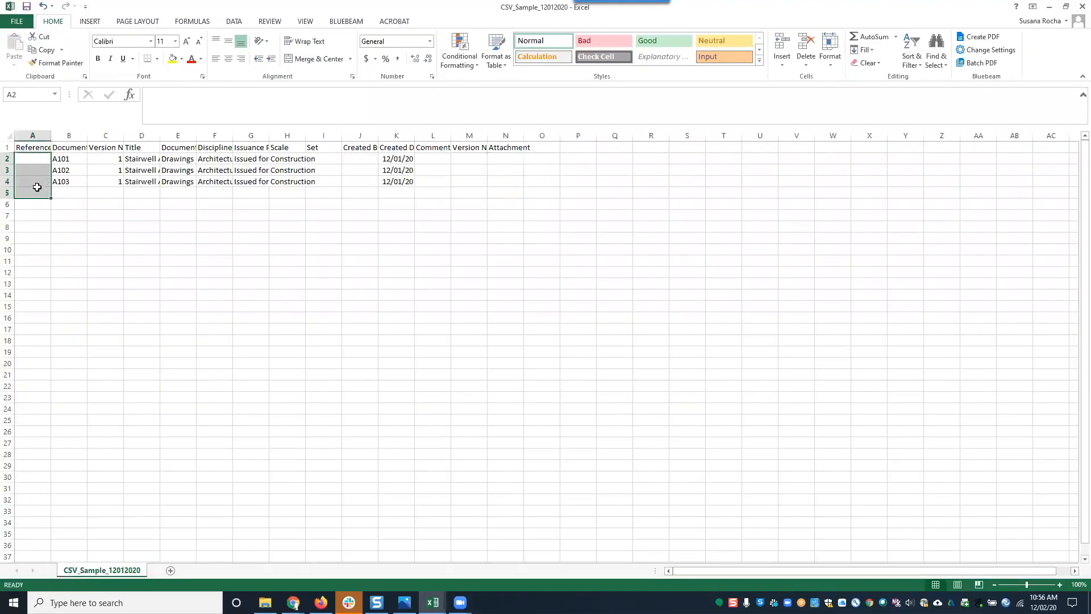
{"action": "left_click", "coordinate": [71, 158]}
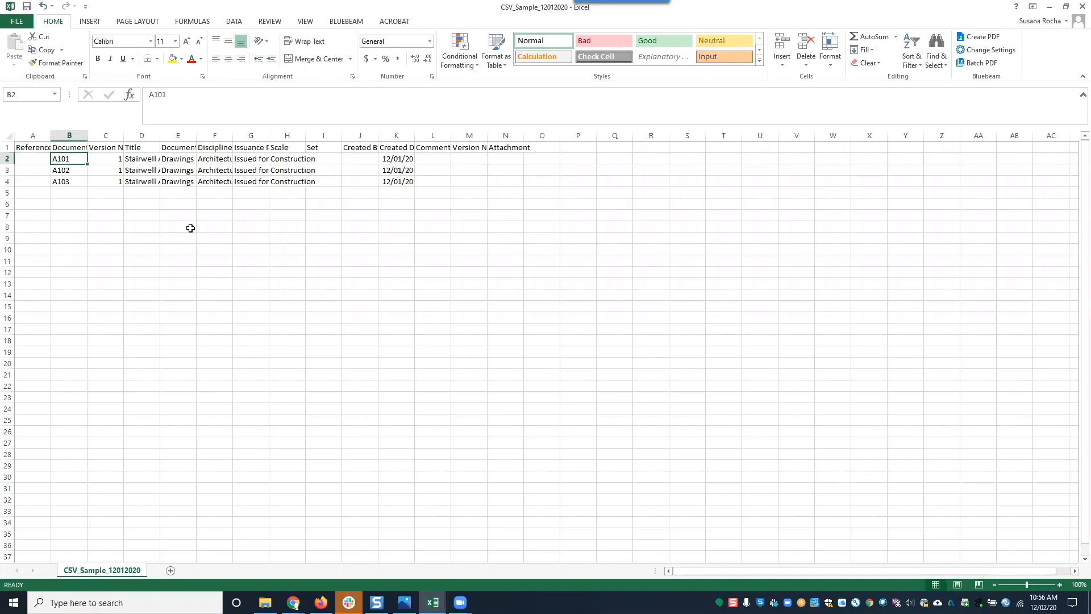
- Save CSV_Sample_12012020 in CSV format, close it, and minimize the New Report (38) workbook
{"action": "left_click", "coordinate": [26, 7]}
{"action": "left_click", "coordinate": [503, 334]}
{"action": "left_click", "coordinate": [1082, 6]}
{"action": "left_click", "coordinate": [545, 317]}
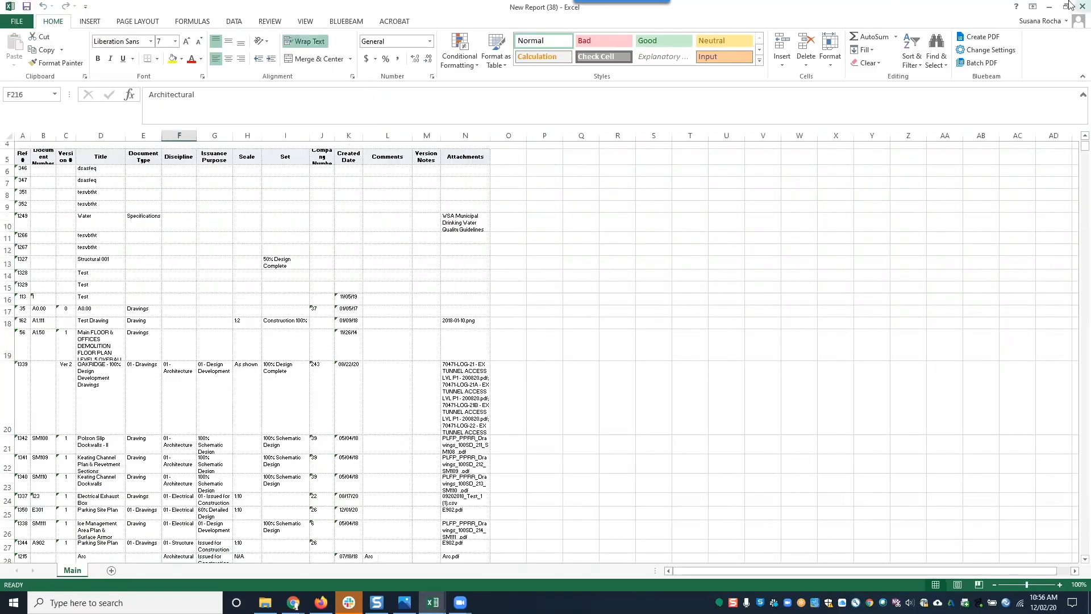
{"action": "left_click", "coordinate": [1048, 8]}
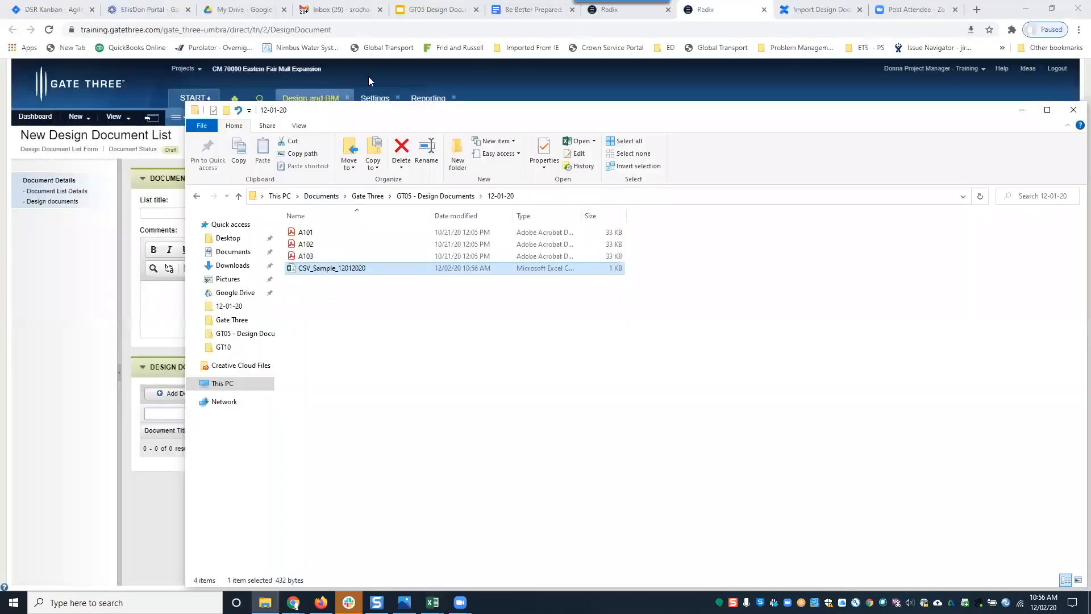
- Import design documents into Gate Three from CSV_Sample_12012020 alone, without attachment files, using the MM/dd/yy date format
{"action": "left_click", "coordinate": [362, 88]}
{"action": "left_click", "coordinate": [76, 116]}
{"action": "left_click", "coordinate": [109, 156]}
{"action": "left_click", "coordinate": [206, 240]}
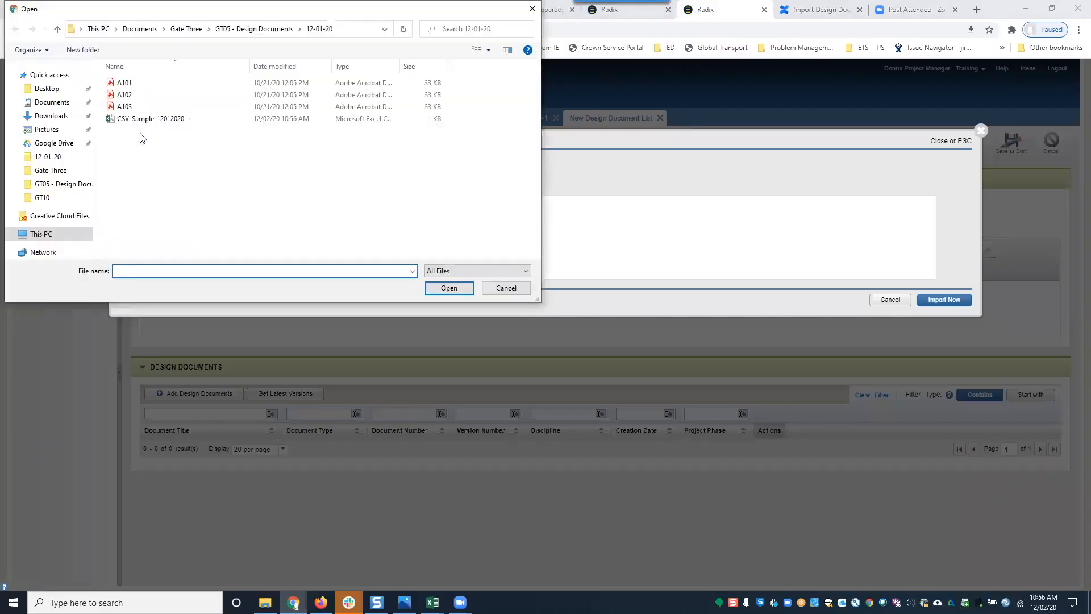
{"action": "double_click", "coordinate": [146, 119]}
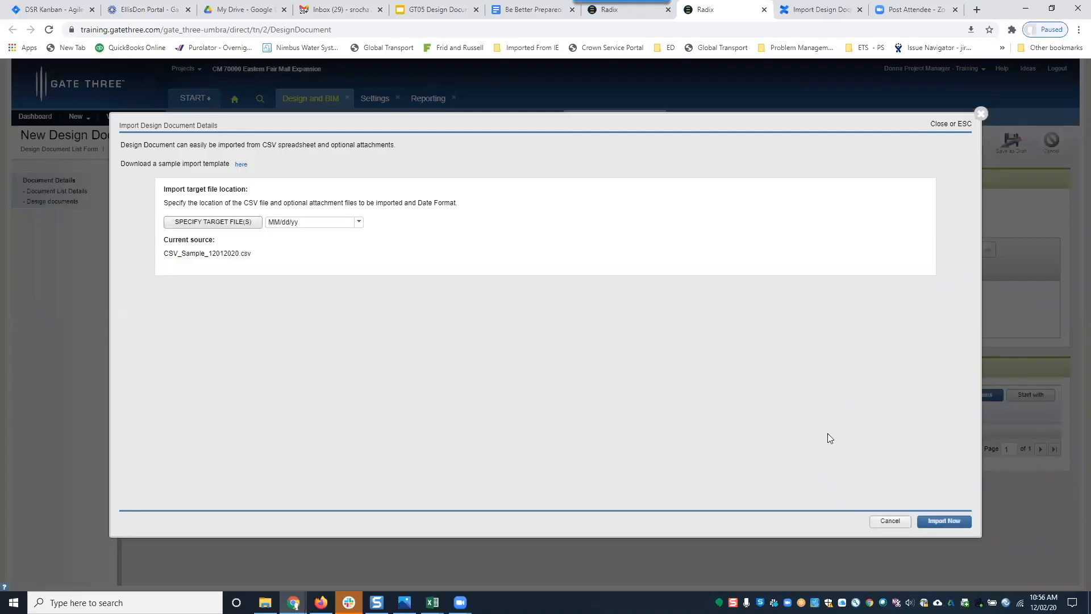
{"action": "left_click", "coordinate": [941, 524]}
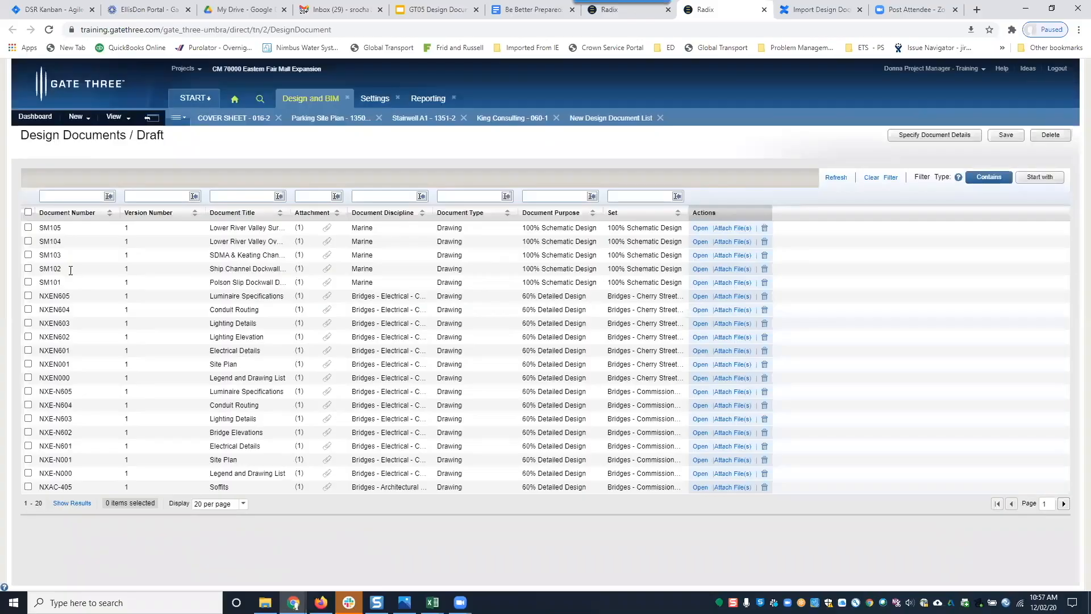
- Filter the draft design documents by document number a10, open A103 Stairwell A3, and examine its details and attachments
{"action": "left_click", "coordinate": [85, 196]}
{"action": "type", "text": "a10"}
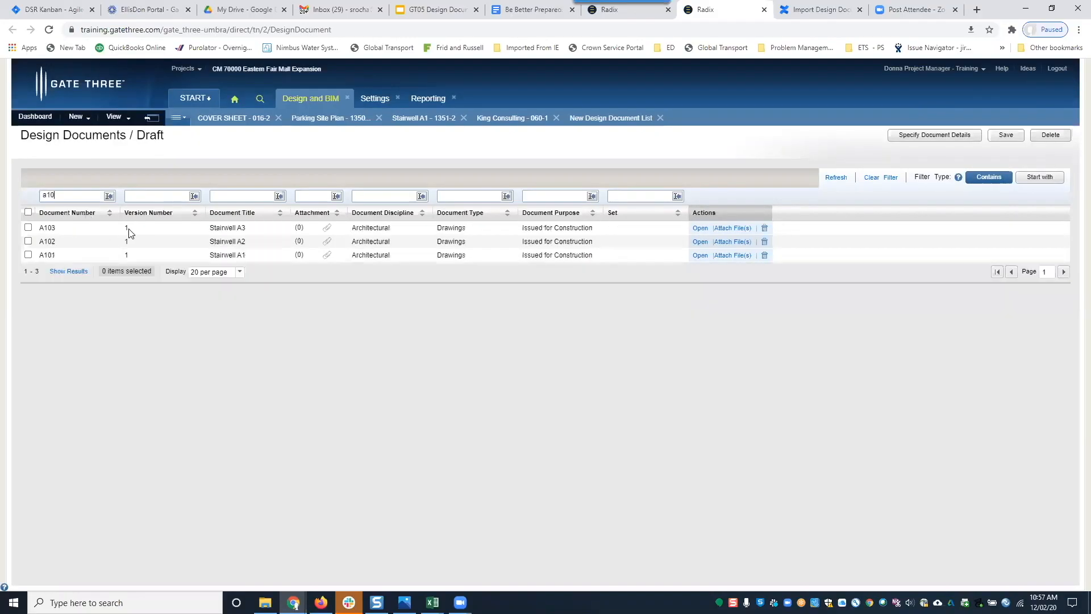
{"action": "left_click", "coordinate": [700, 228]}
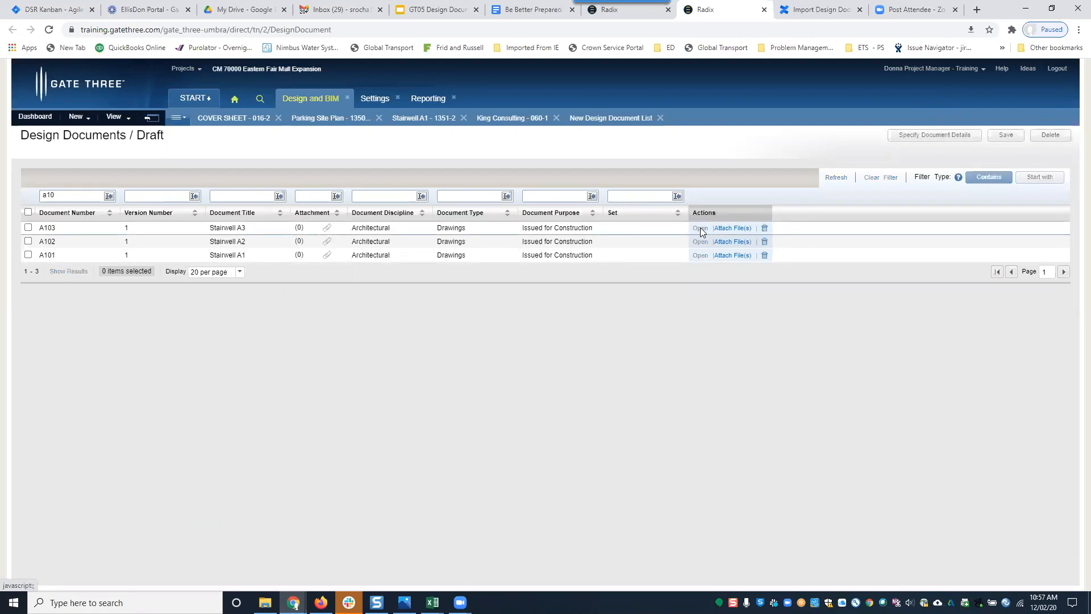
{"action": "scroll", "coordinate": [357, 390], "scroll_direction": "down", "scroll_amount": 1}
{"action": "scroll", "coordinate": [355, 389], "scroll_direction": "up", "scroll_amount": 1}
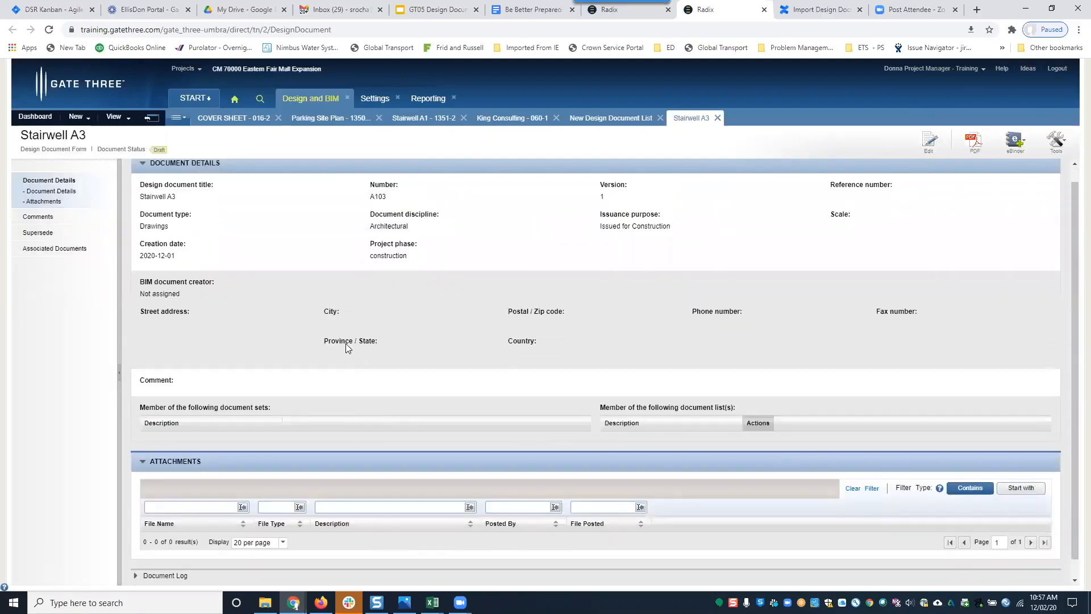
{"action": "scroll", "coordinate": [339, 341], "scroll_direction": "down", "scroll_amount": 1}
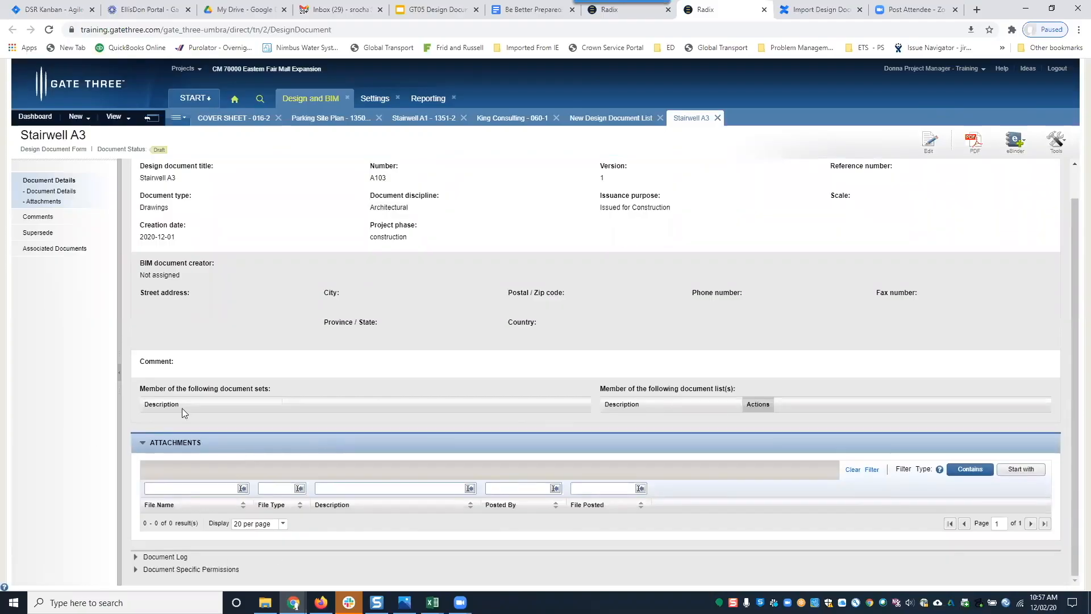
- Open the Stairwell A3 draft for editing, show where files can be attached, and head back to the draft list
{"action": "left_click", "coordinate": [931, 147]}
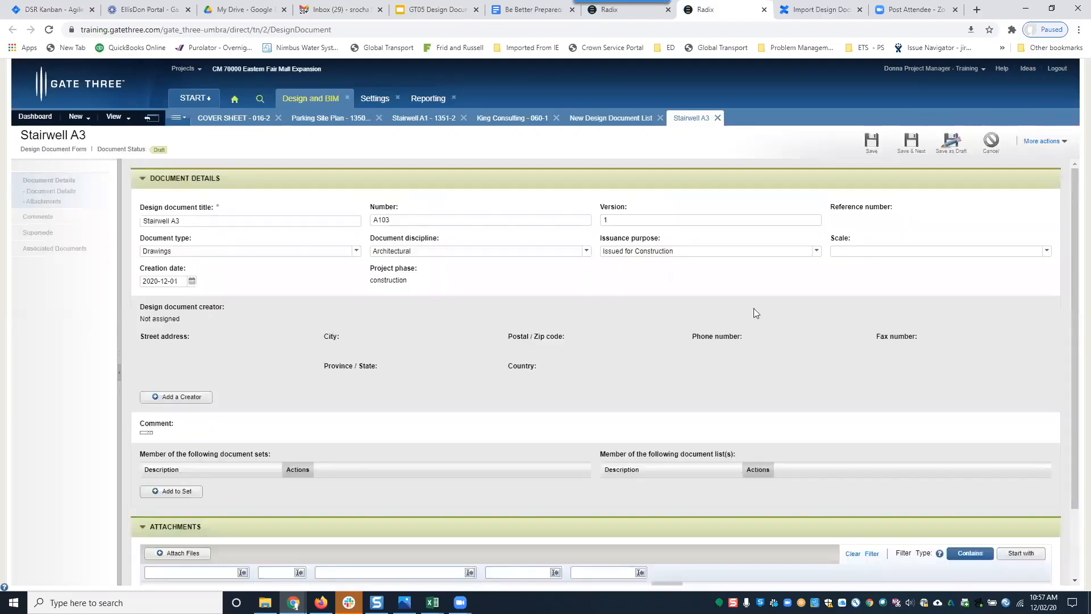
{"action": "scroll", "coordinate": [753, 308], "scroll_direction": "down", "scroll_amount": 2}
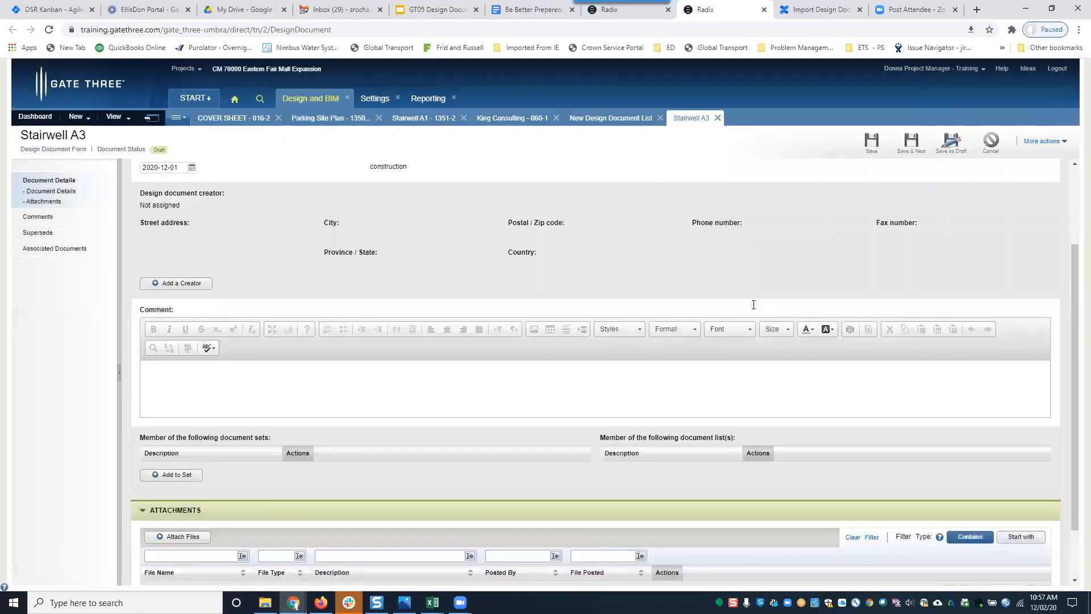
{"action": "scroll", "coordinate": [753, 307], "scroll_direction": "down", "scroll_amount": 1}
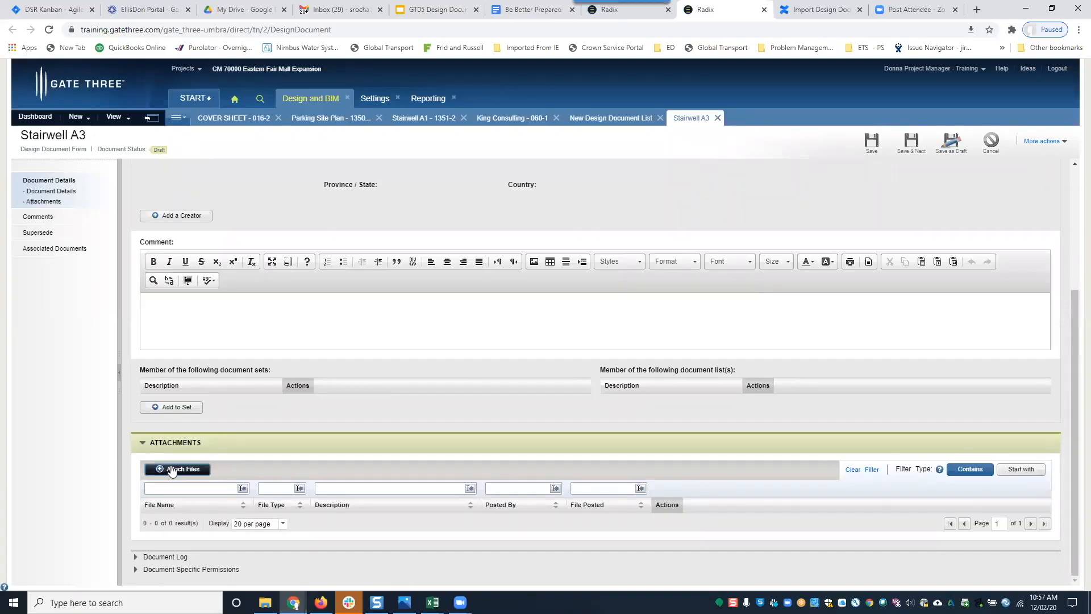
{"action": "left_click", "coordinate": [151, 117]}
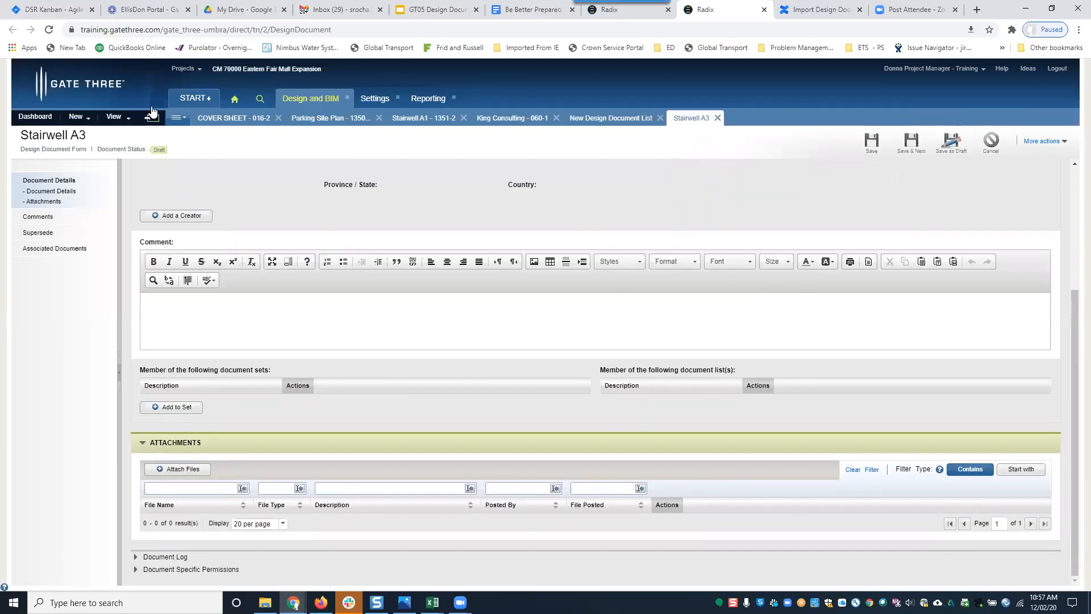